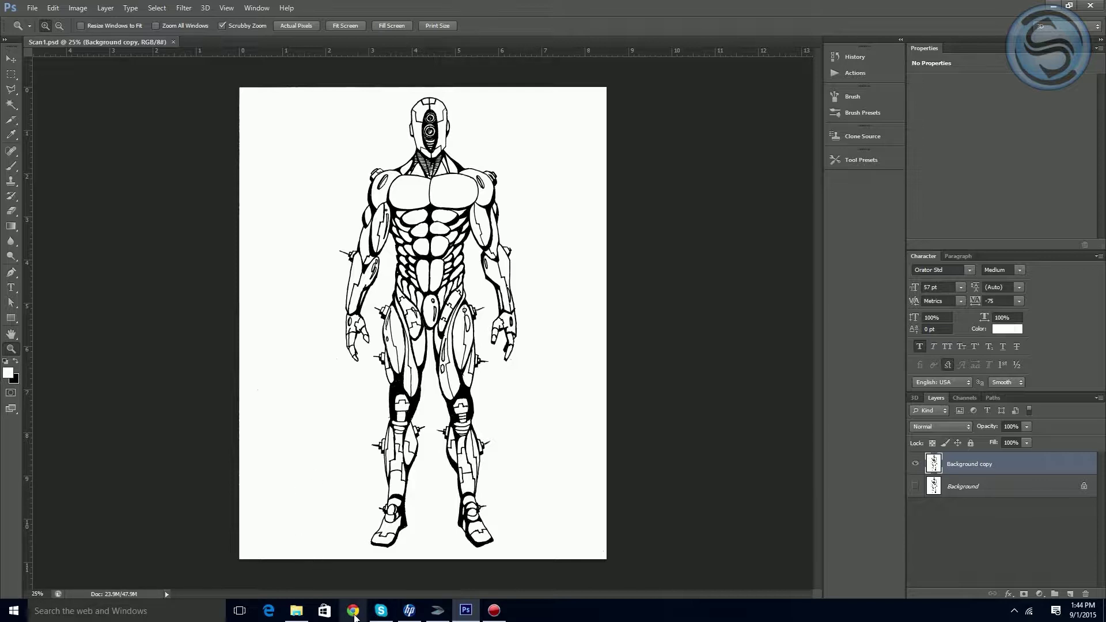
Step: Switch to Chrome and search Google Images for "human illustration"
left_click(353, 611)
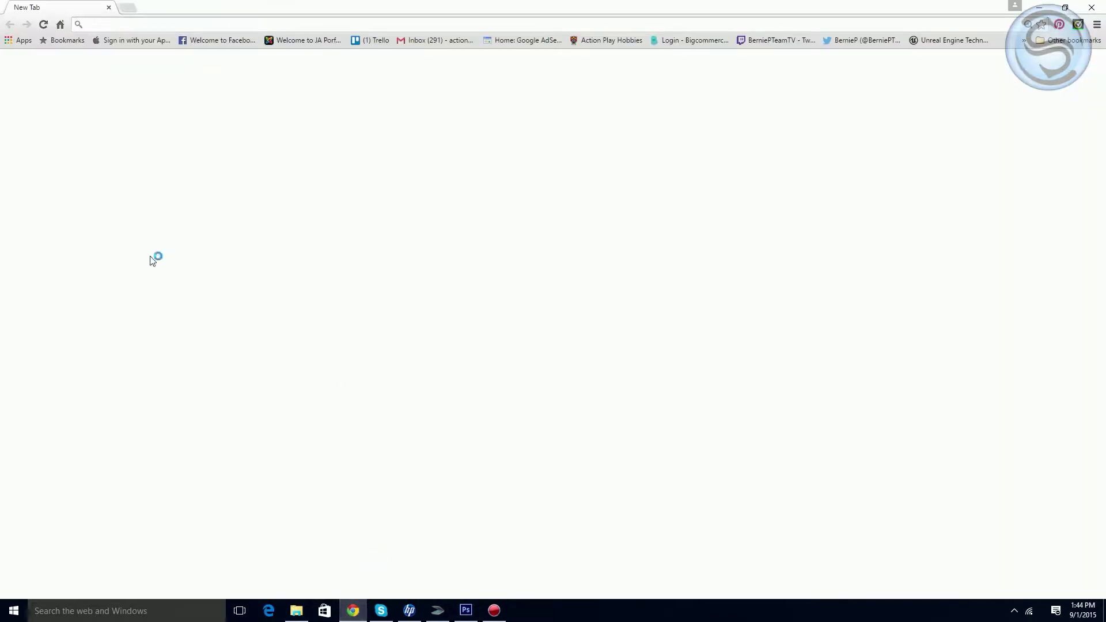
left_click(372, 235)
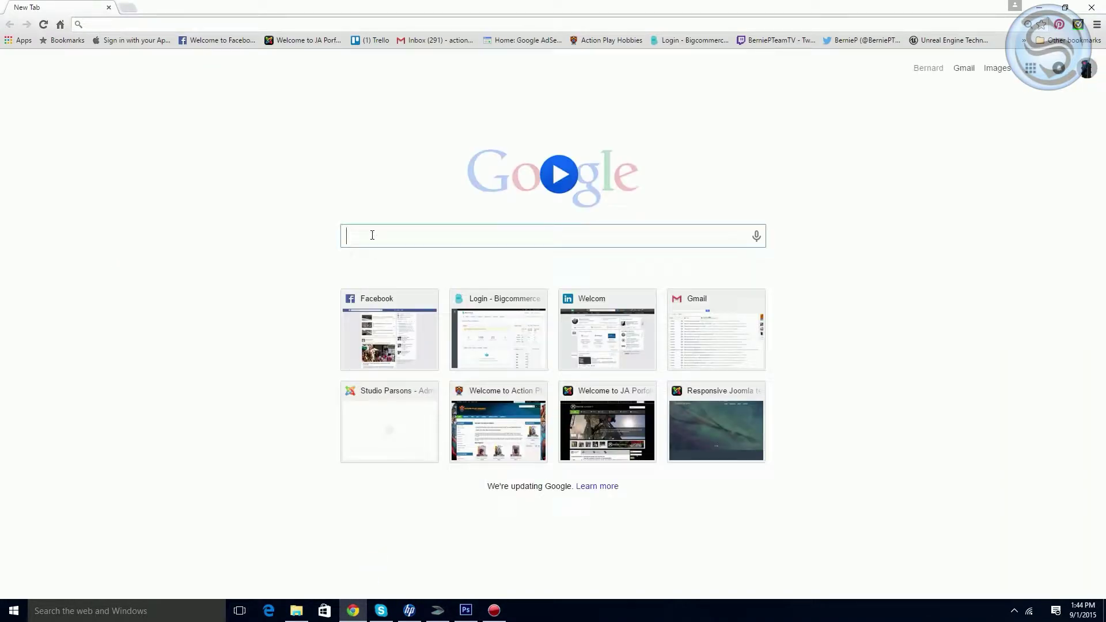
type("human ")
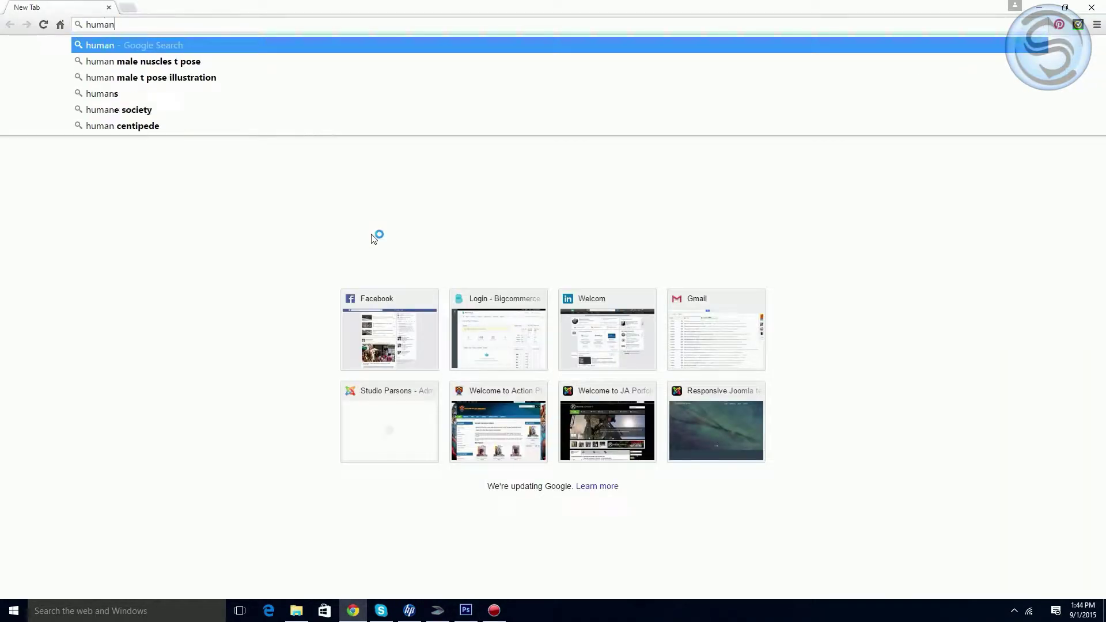
type("i")
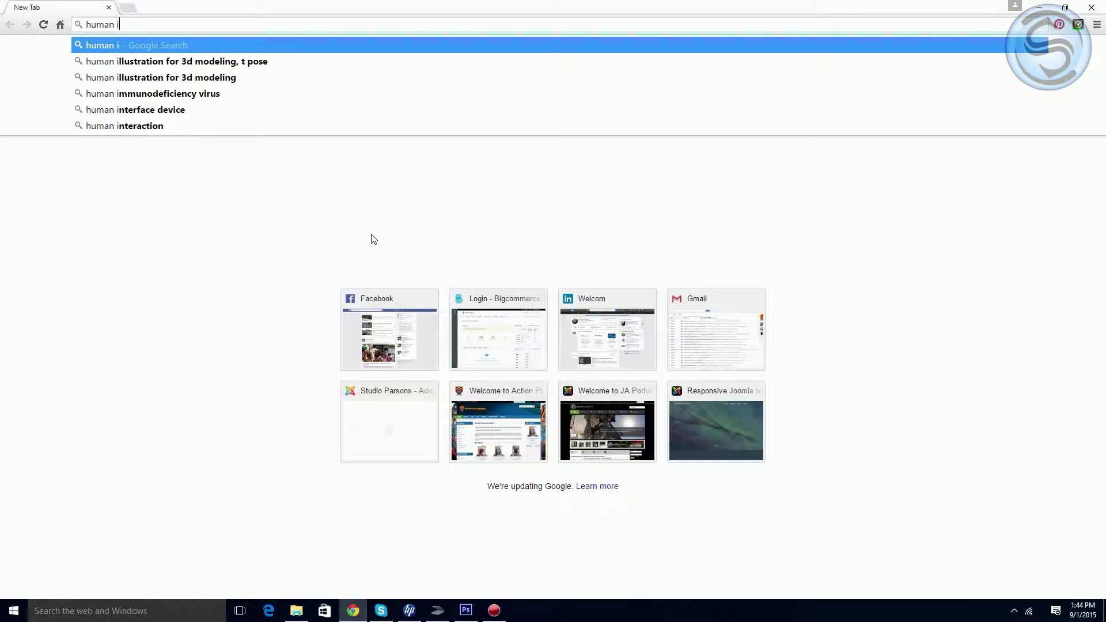
type("llustration")
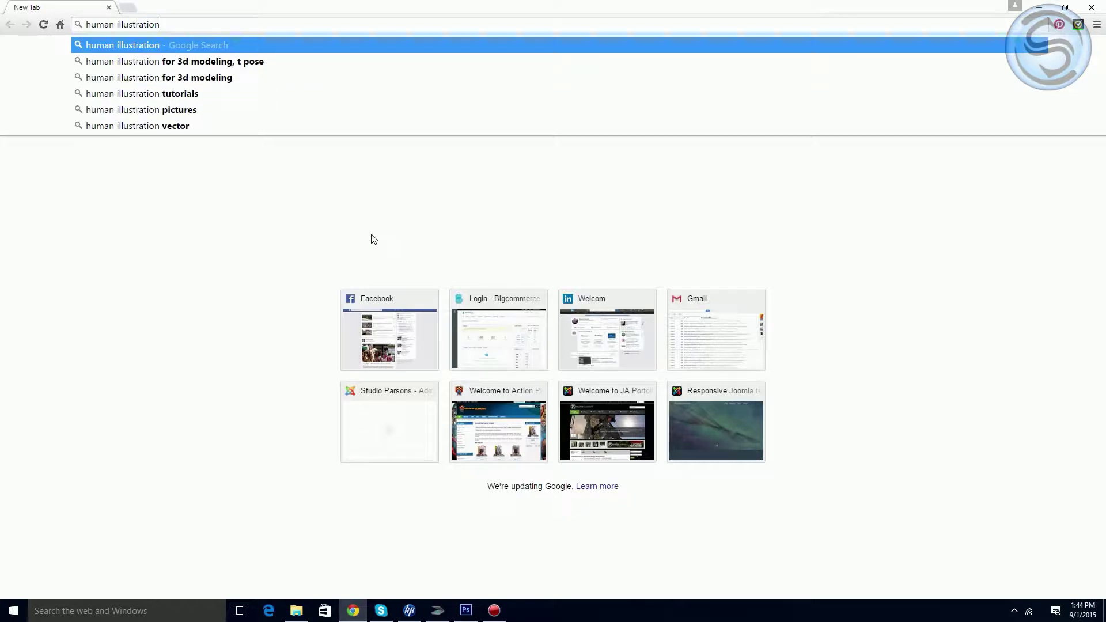
key("Return")
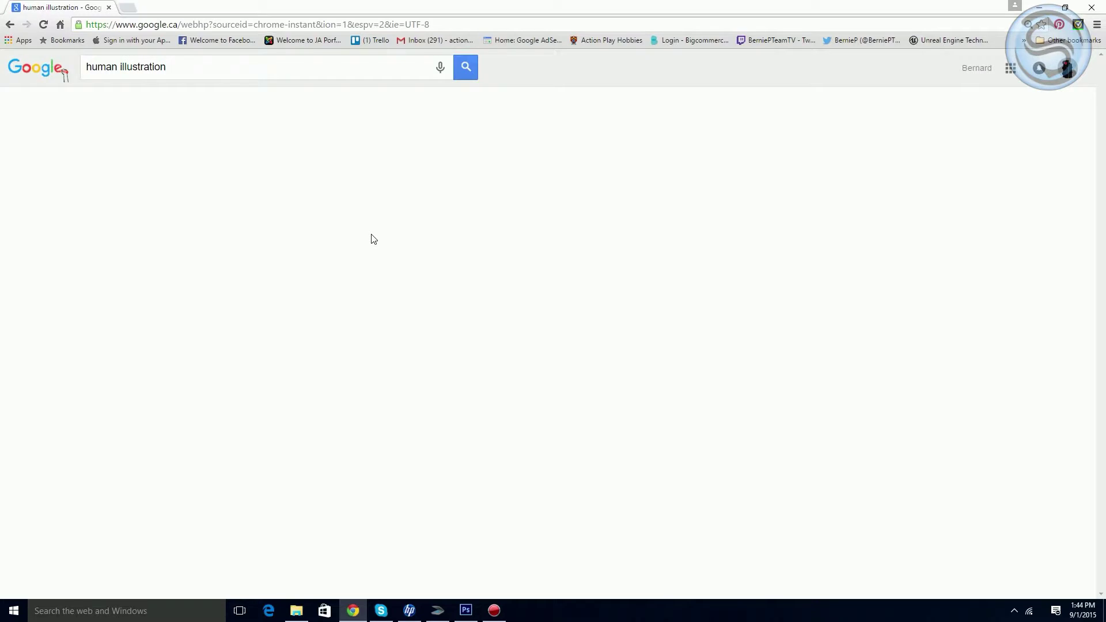
left_click(133, 111)
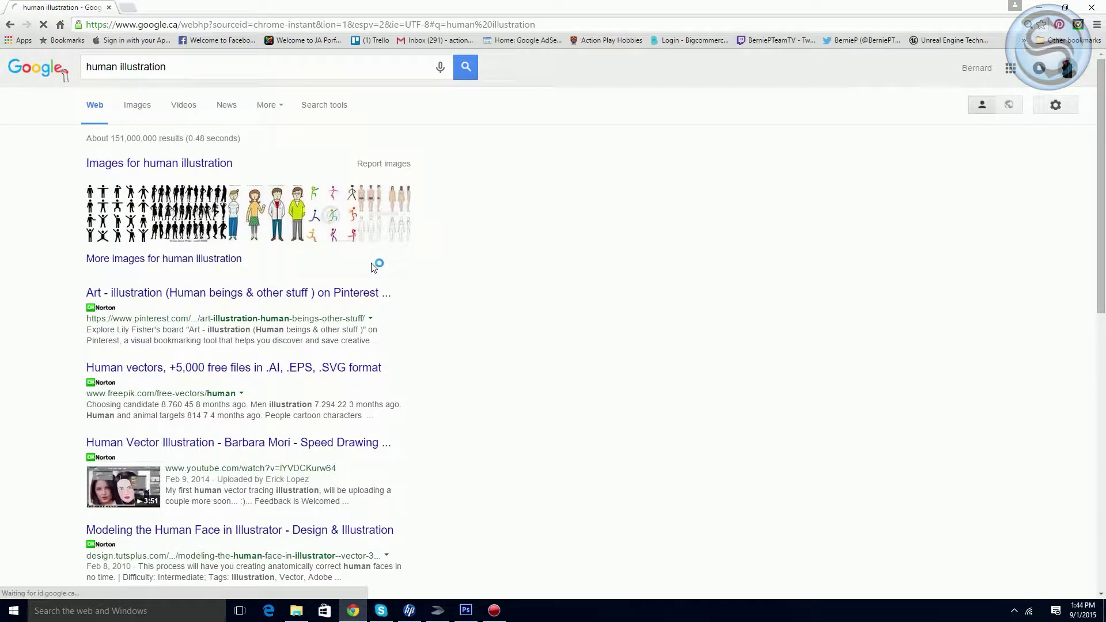
Step: Browse the human illustration results and preview the outline drawing of a woman's back and front
scroll(301, 360, "down", 2)
scroll(300, 360, "down", 3)
scroll(300, 360, "up", 3)
scroll(468, 379, "down", 2)
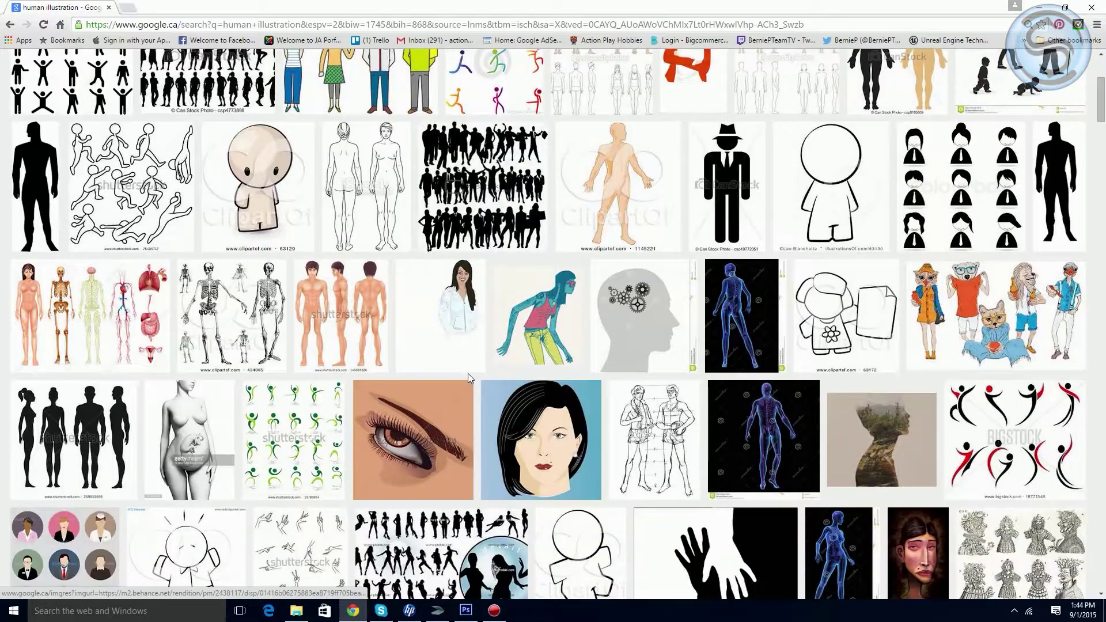
scroll(467, 379, "up", 1)
scroll(468, 376, "up", 3)
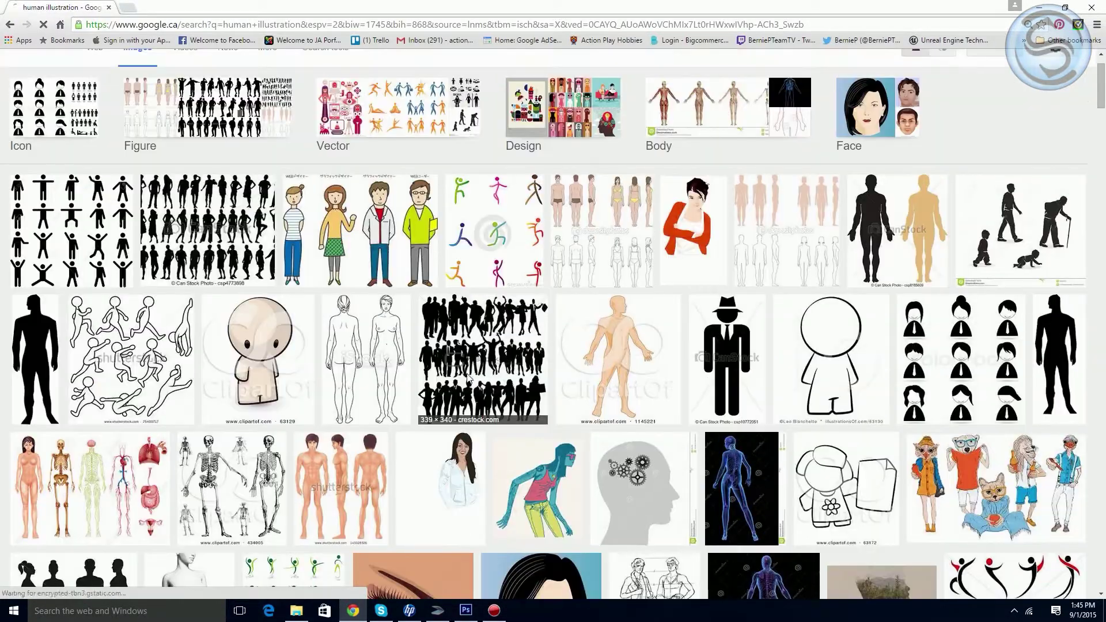
scroll(398, 363, "down", 2)
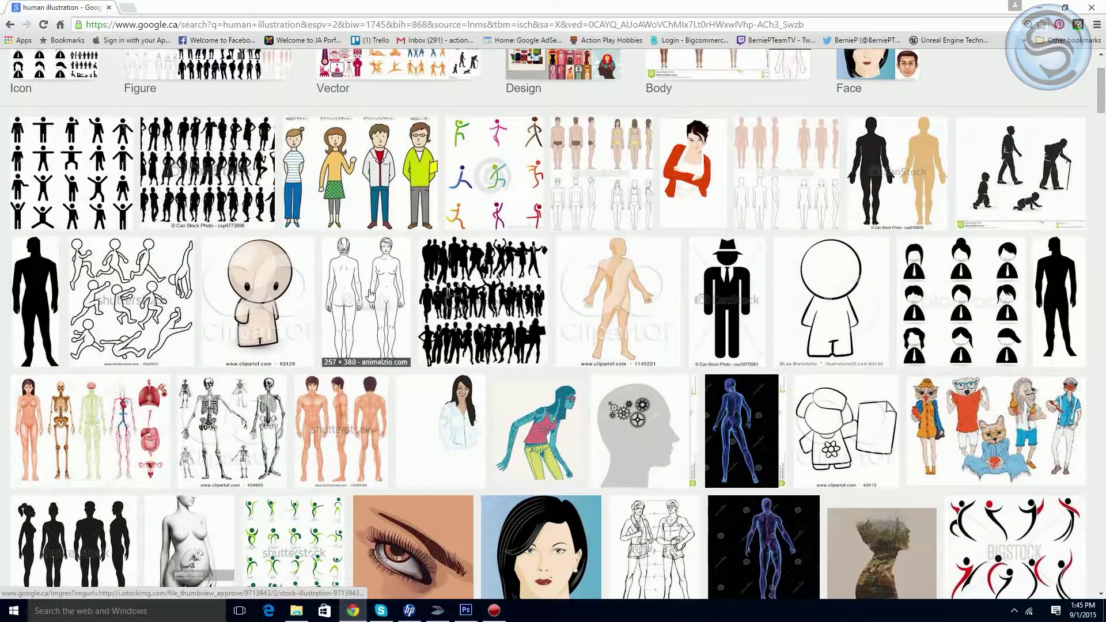
left_click(398, 362)
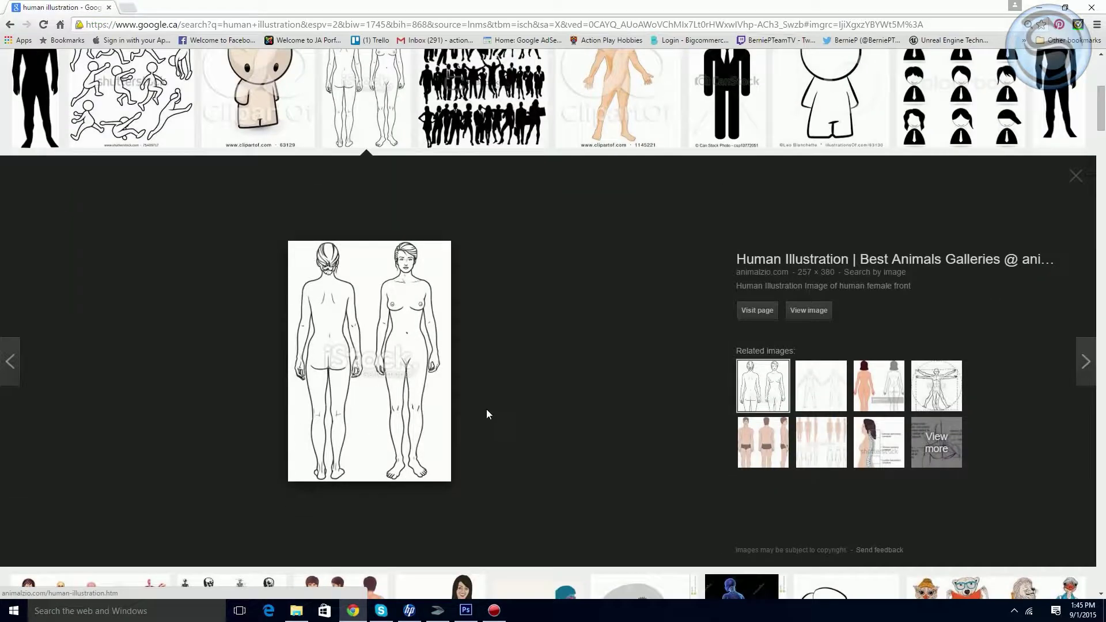
left_click(351, 84)
scroll(436, 362, "down", 4)
scroll(435, 362, "down", 7)
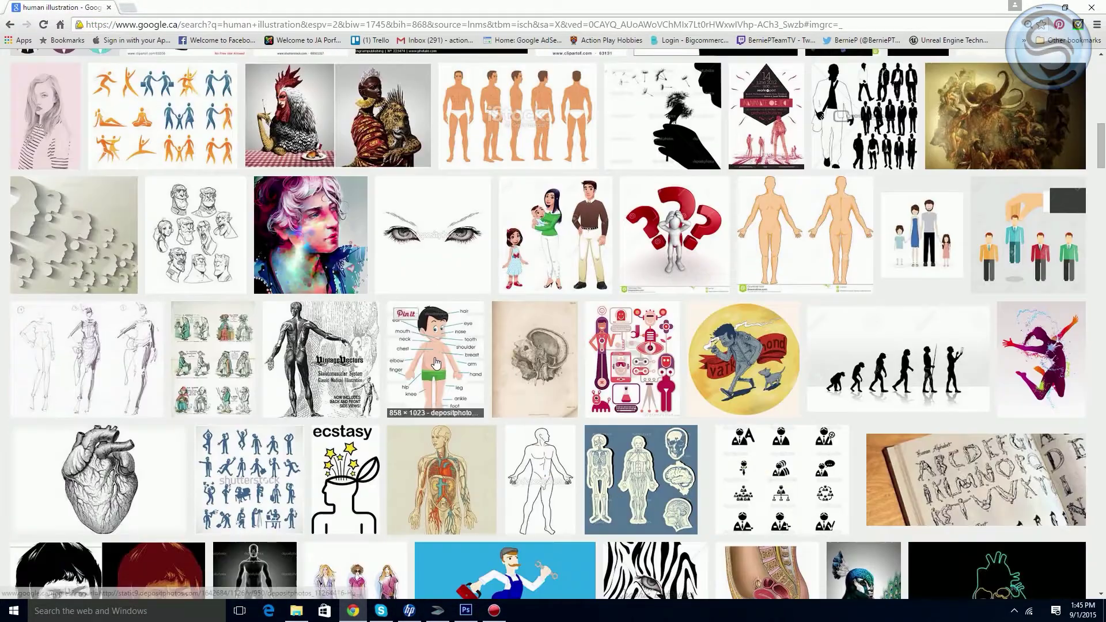
scroll(437, 362, "down", 4)
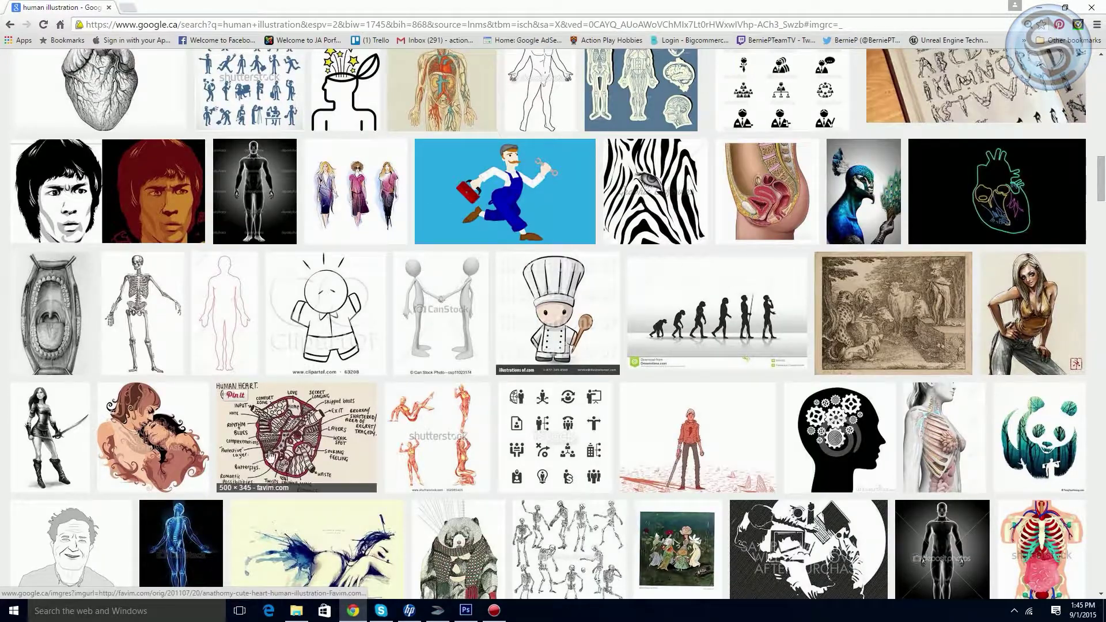
Step: Switch to File Explorer and open the graphics folder inside Personal Projects
left_click(296, 610)
left_click_drag(293, 13, 394, 63)
left_click(294, 145)
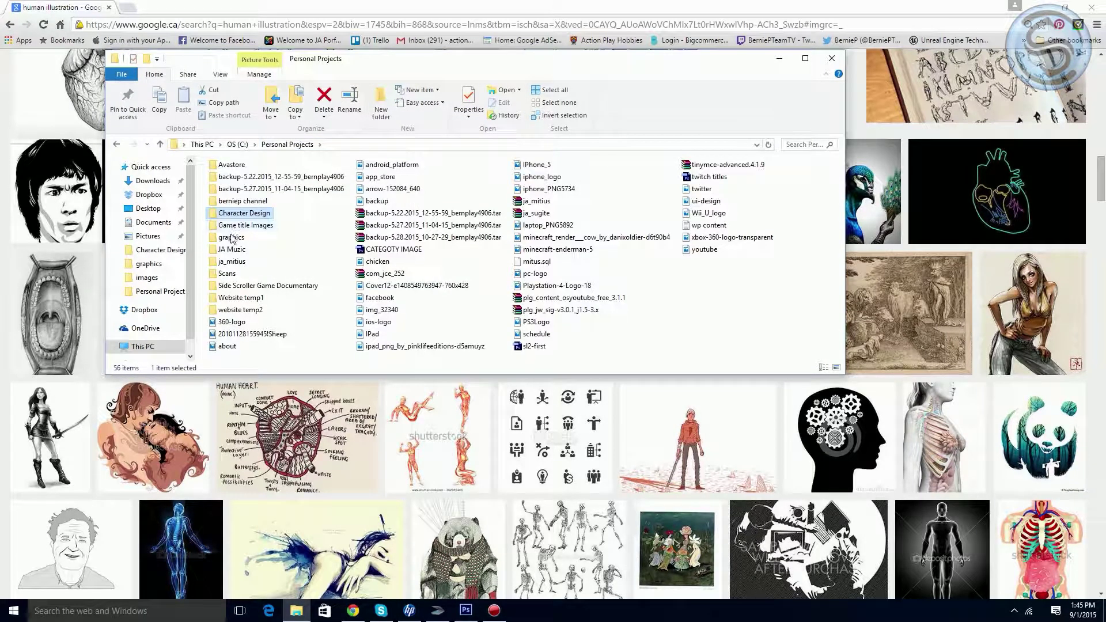
left_click(236, 238)
double_click(236, 239)
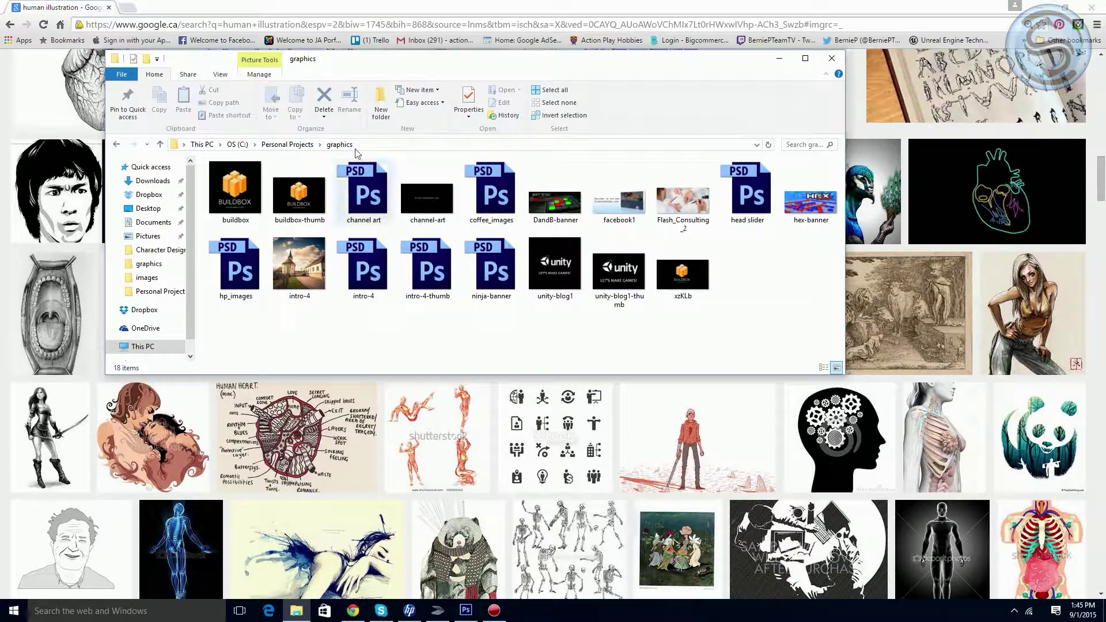
Step: Look through the Game title Images folder in Personal Projects and close File Explorer
left_click(295, 145)
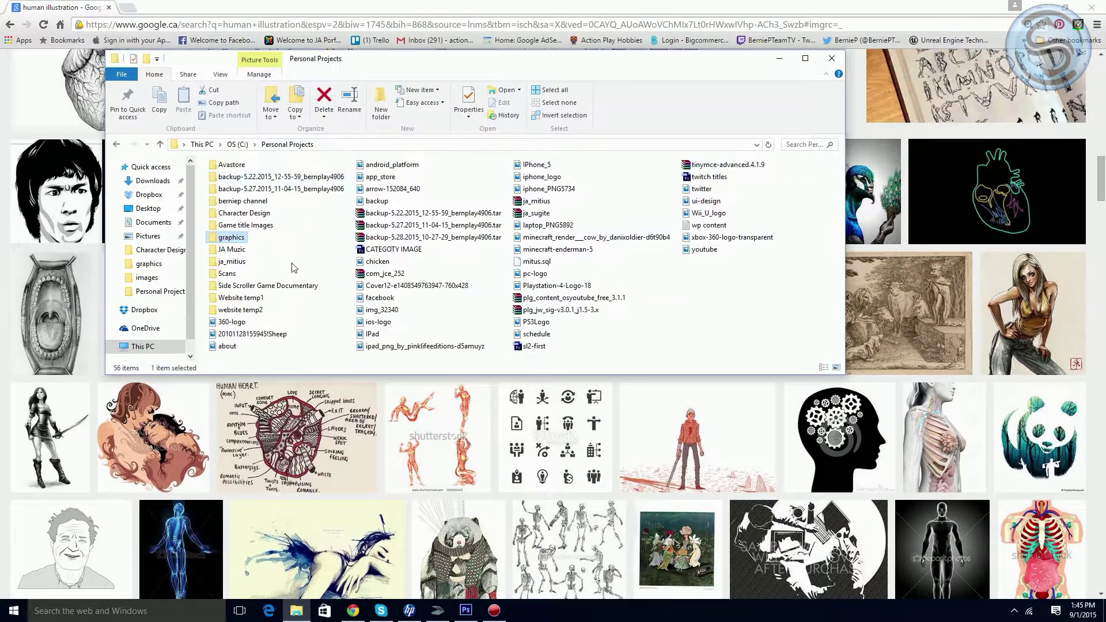
double_click(257, 226)
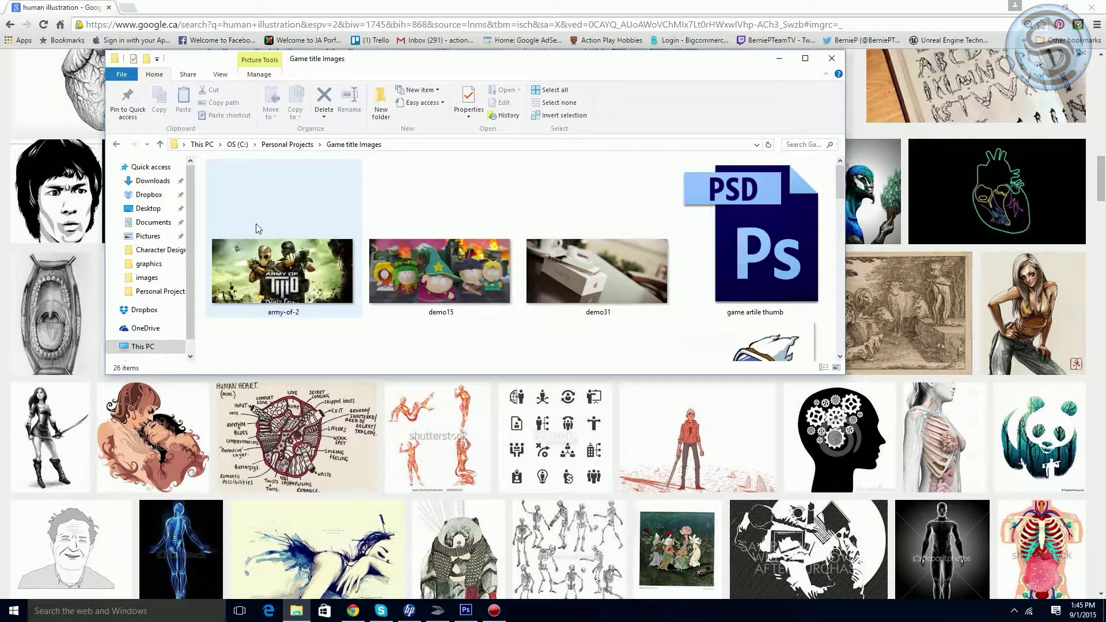
scroll(256, 225, "down", 5)
scroll(339, 264, "up", 5)
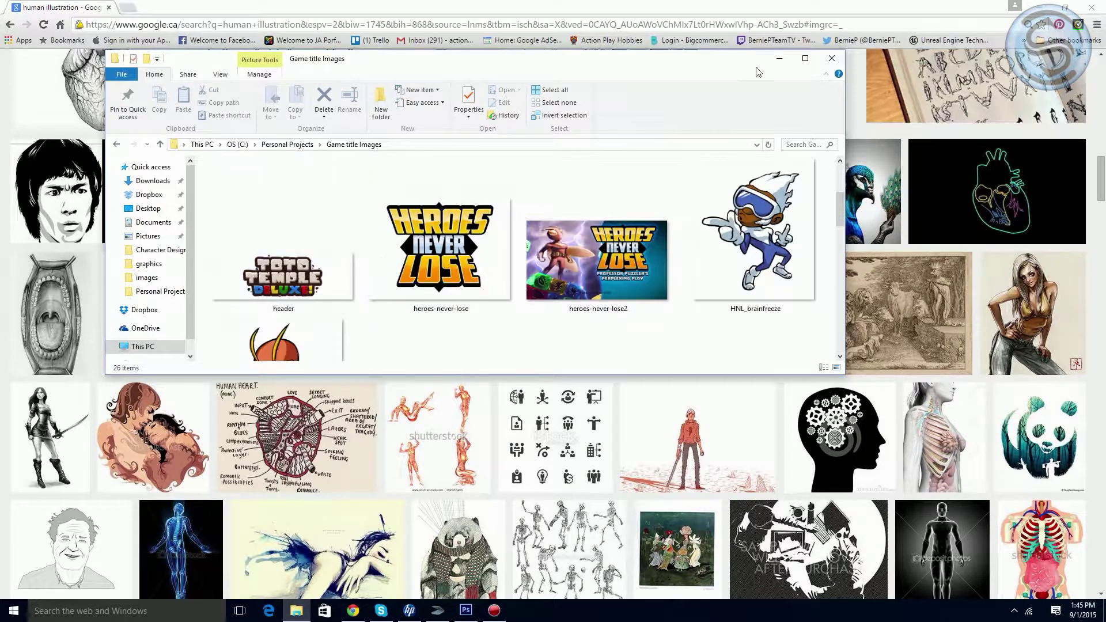
left_click(832, 58)
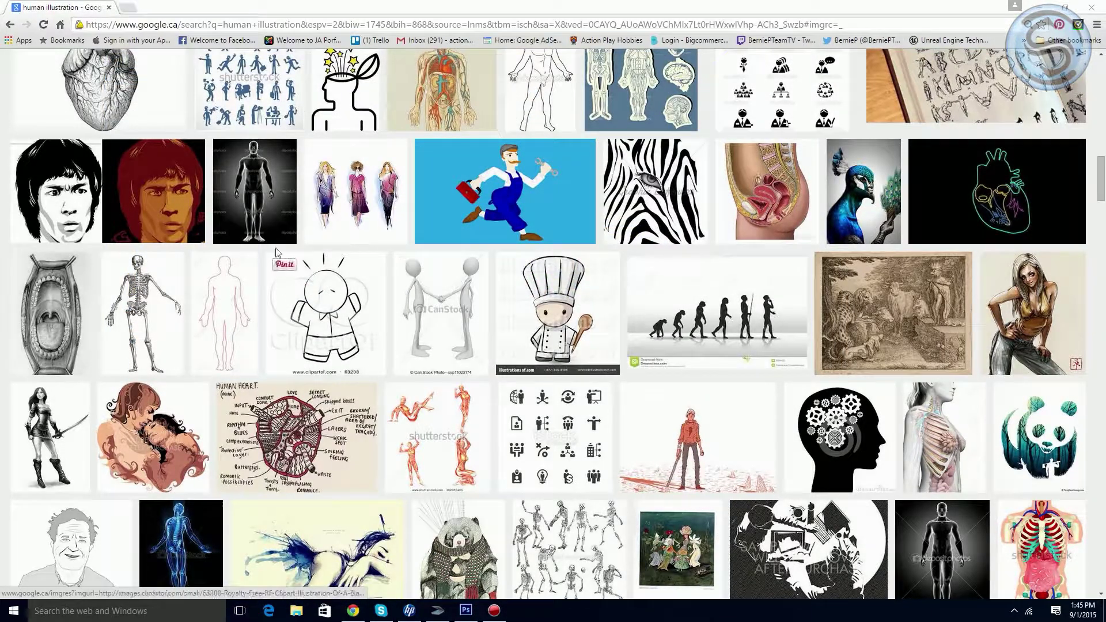
Step: Preview the black x-ray male figure and the free human body illustration with coloured and outlined front views
left_click(254, 199)
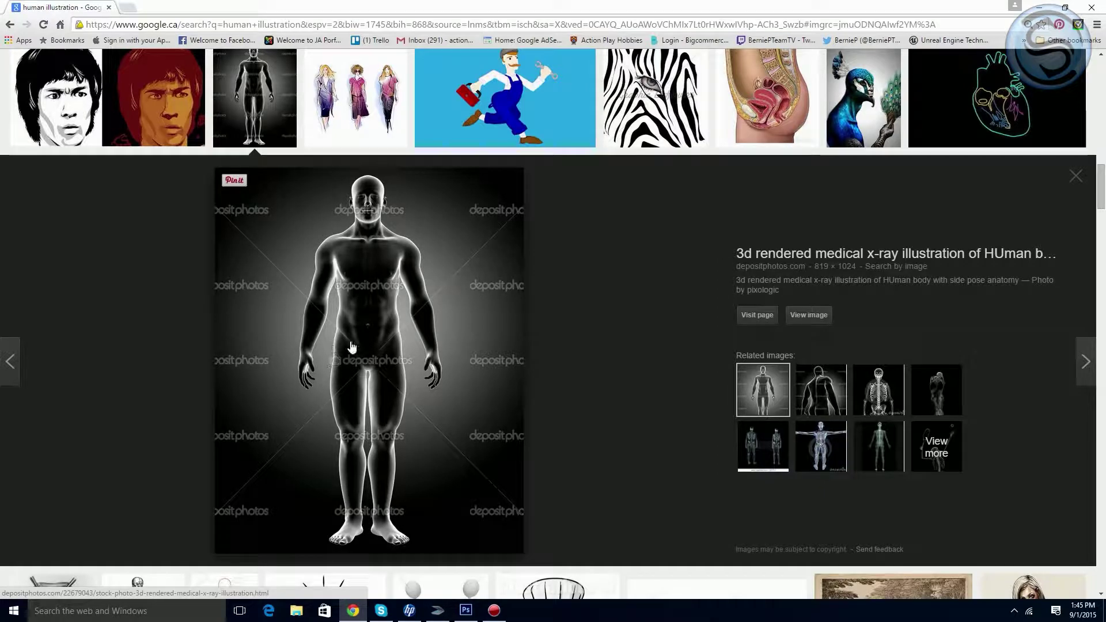
left_click(254, 121)
scroll(378, 373, "down", 5)
scroll(378, 373, "down", 4)
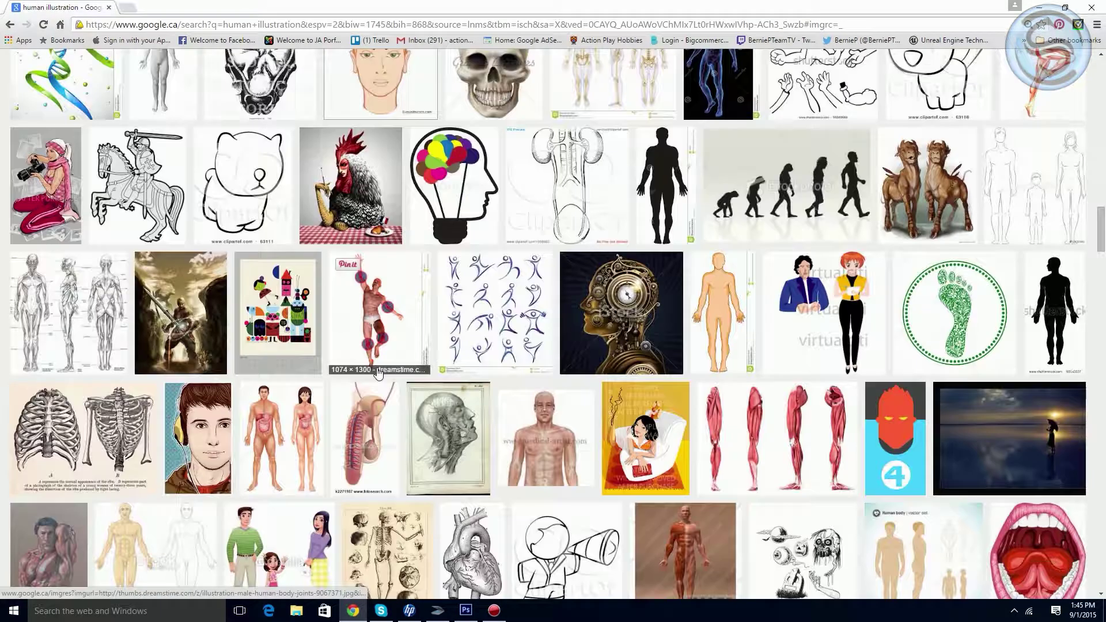
scroll(630, 397, "down", 2)
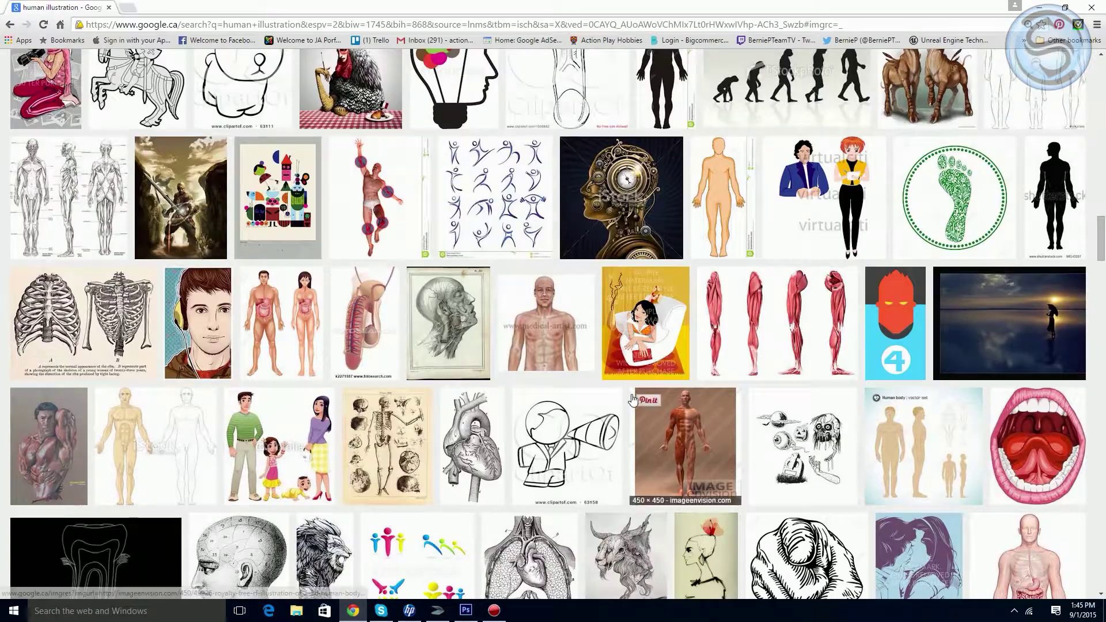
scroll(629, 398, "down", 3)
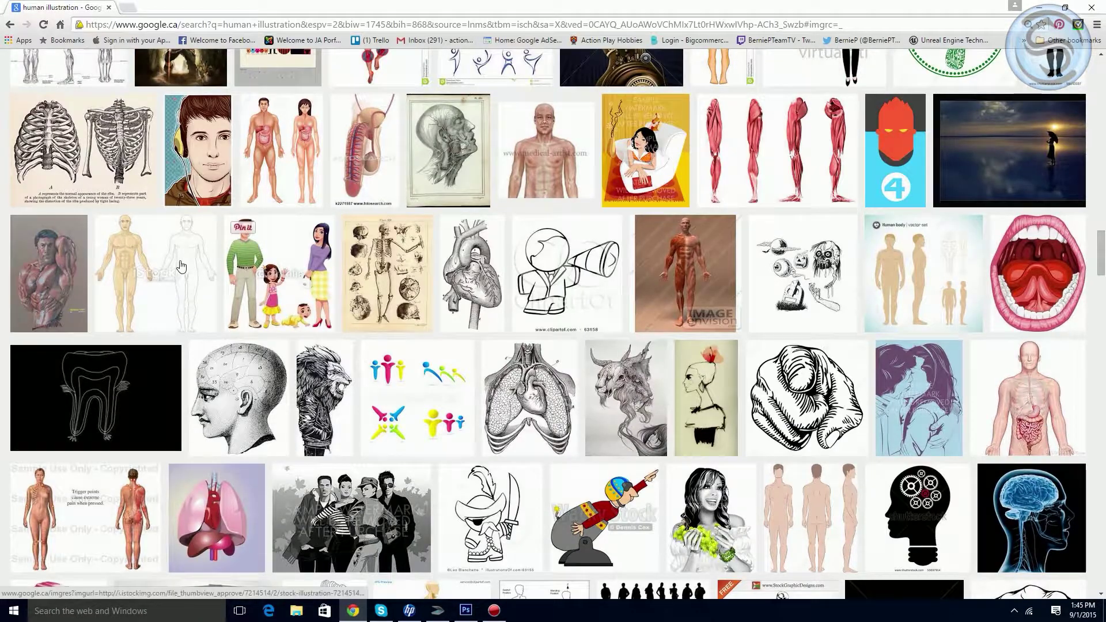
left_click(151, 283)
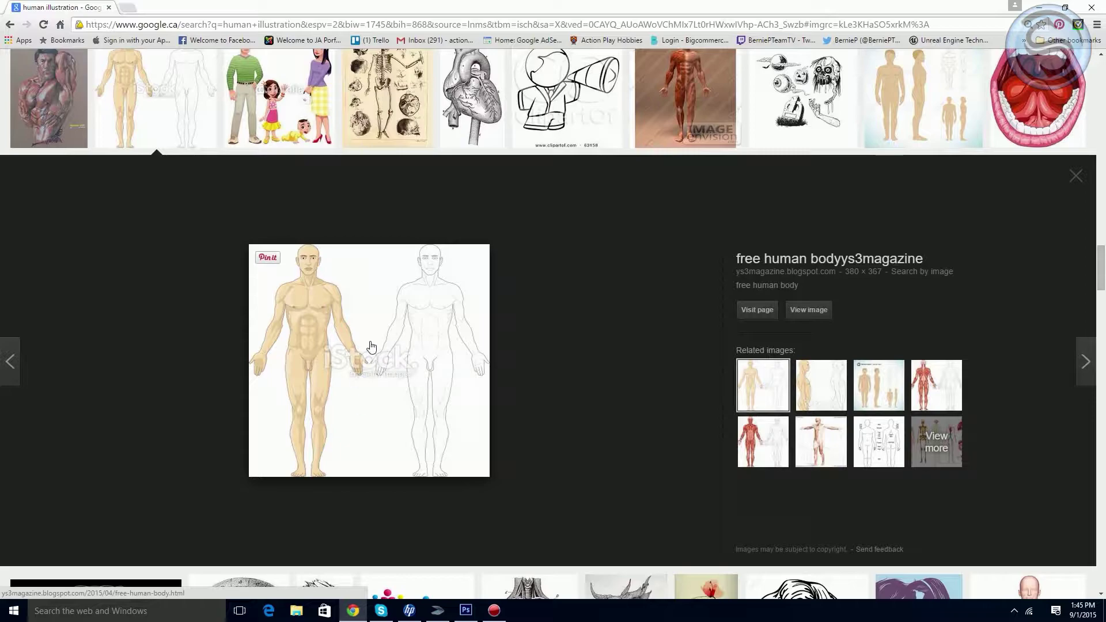
Step: Examine the remaining human illustration results for usable full-body references
scroll(394, 346, "down", 7)
scroll(393, 351, "down", 2)
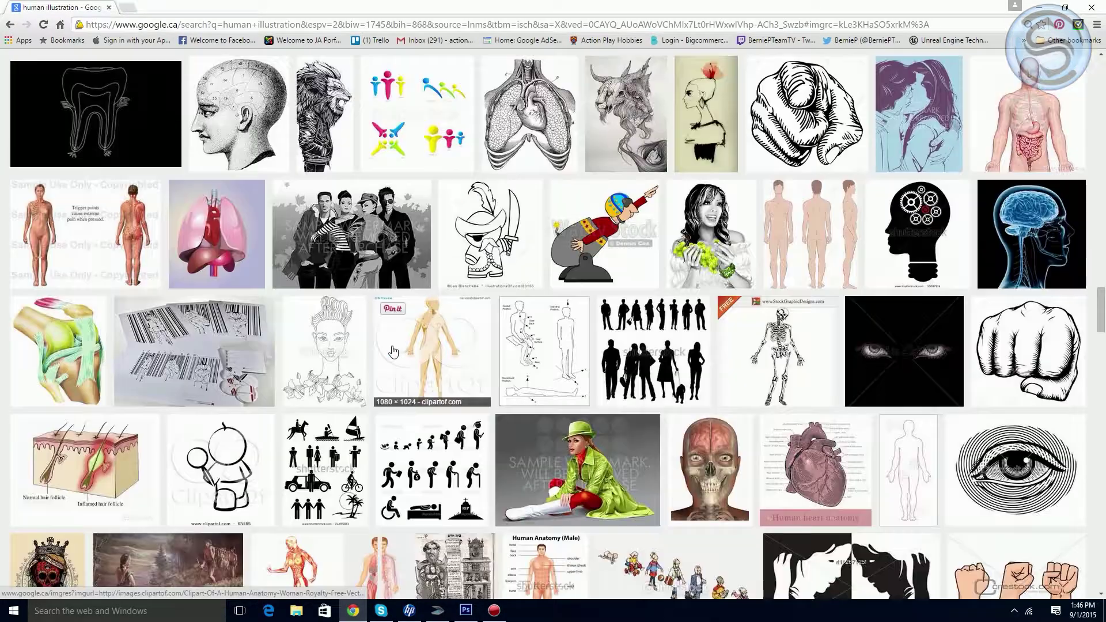
scroll(392, 351, "down", 6)
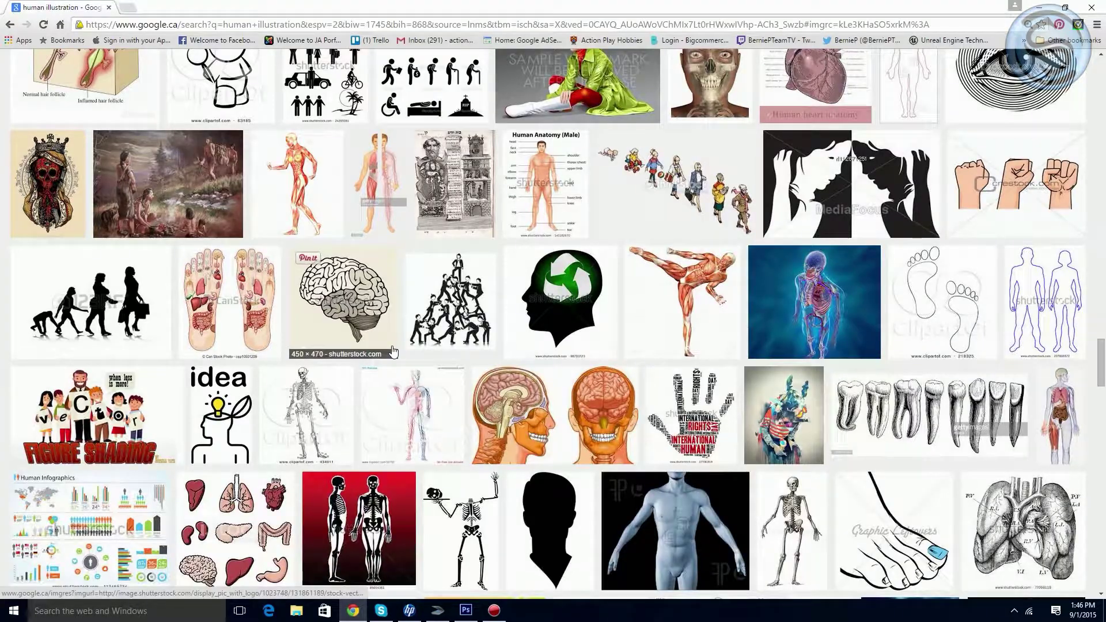
scroll(392, 351, "down", 5)
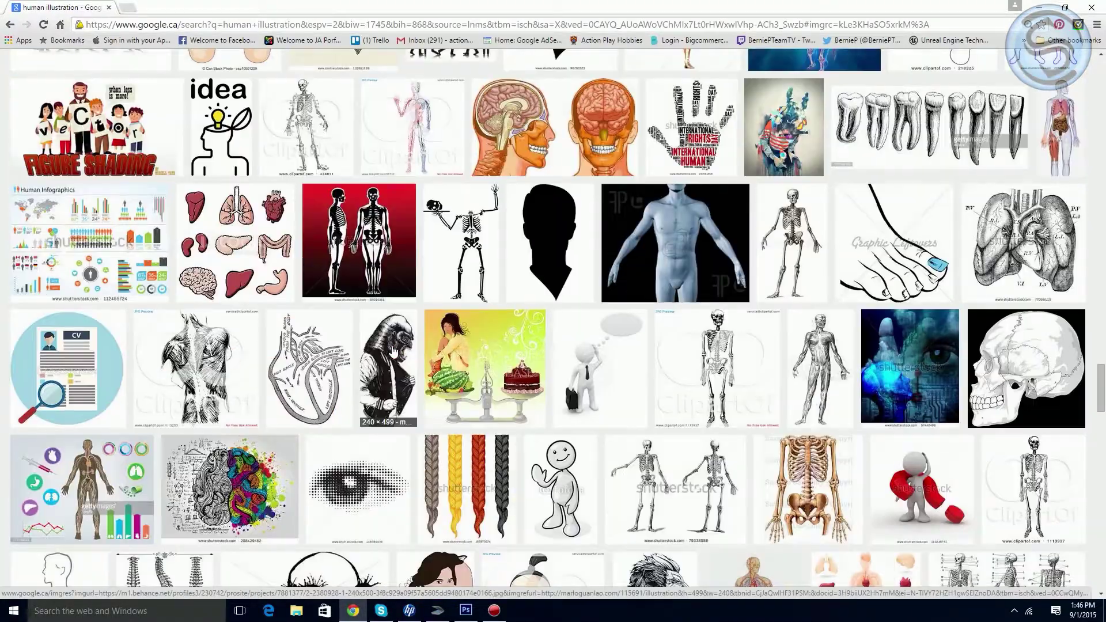
scroll(393, 350, "down", 7)
scroll(390, 334, "up", 19)
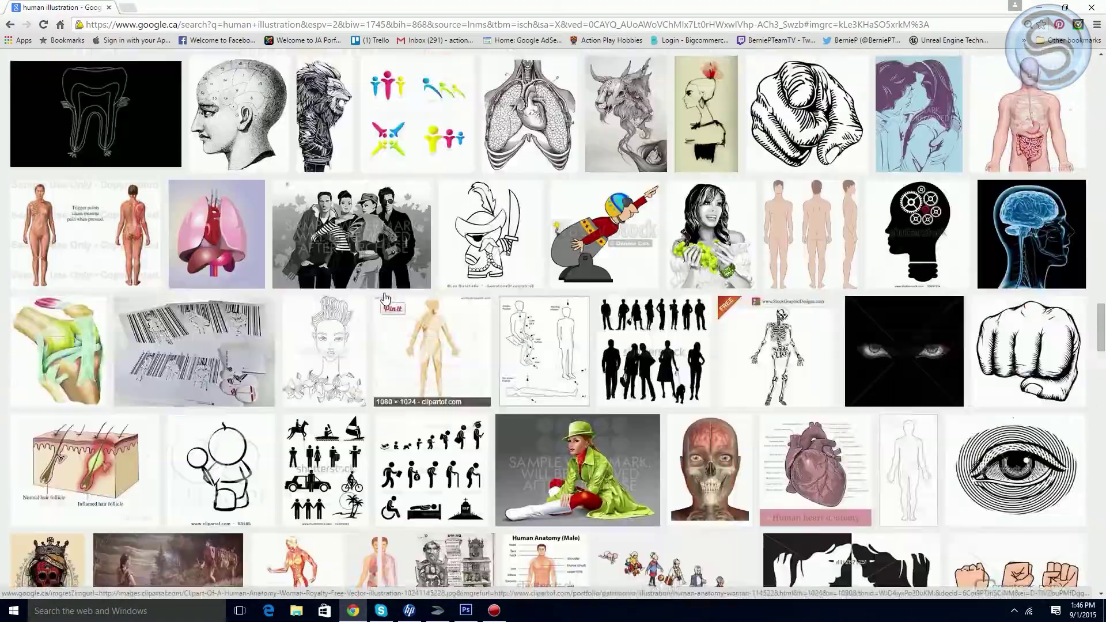
scroll(385, 298, "up", 20)
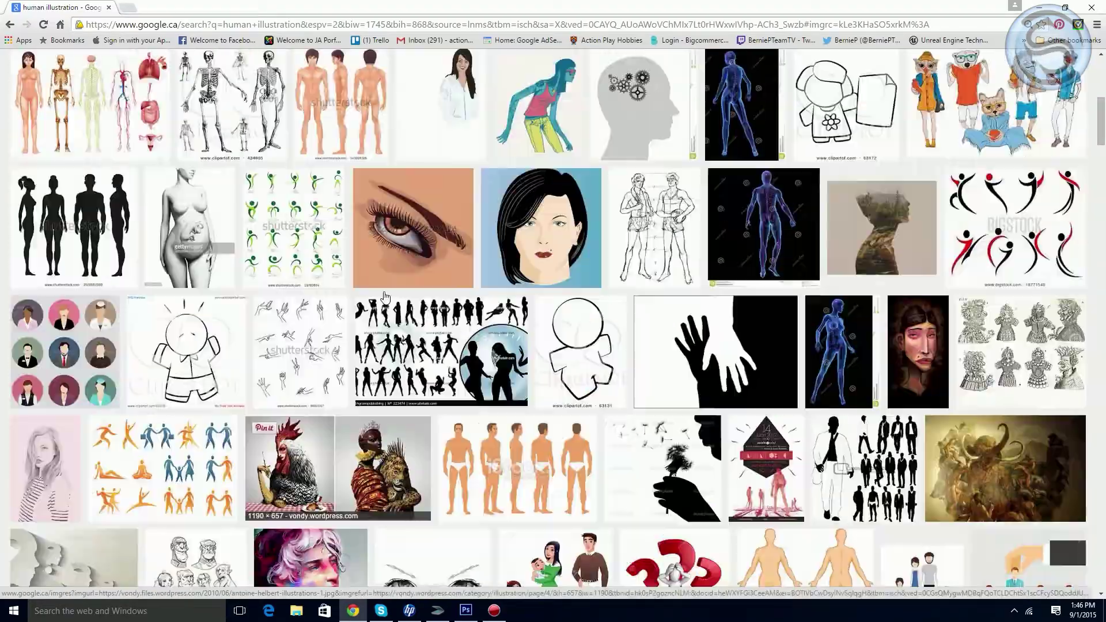
scroll(385, 296, "up", 8)
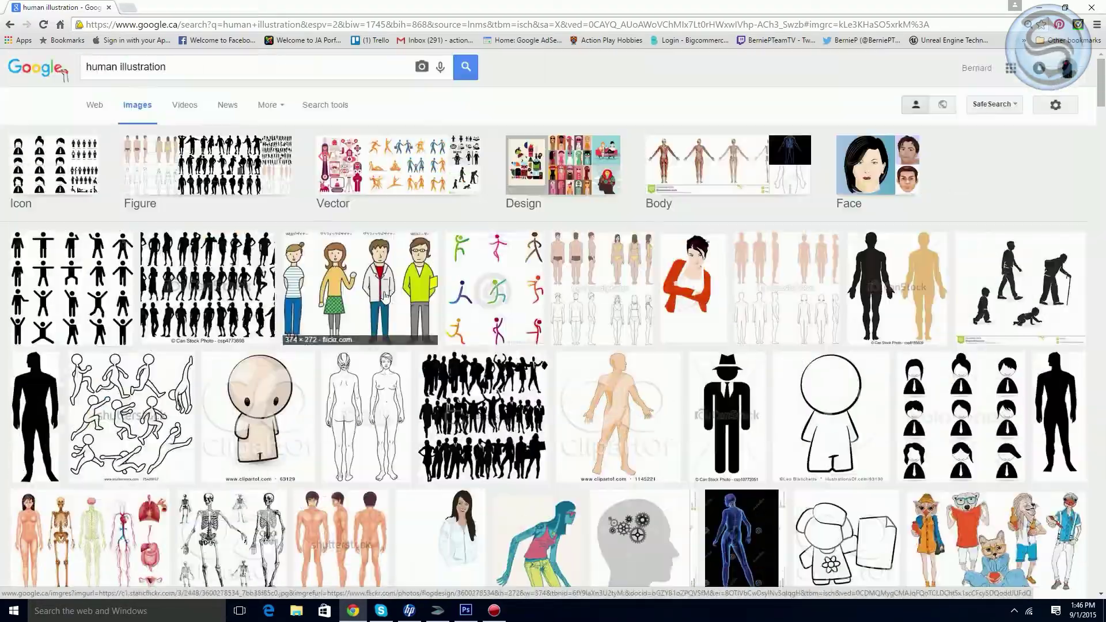
Step: Search the images for "3d human body" and browse the first results
triple_click(122, 68)
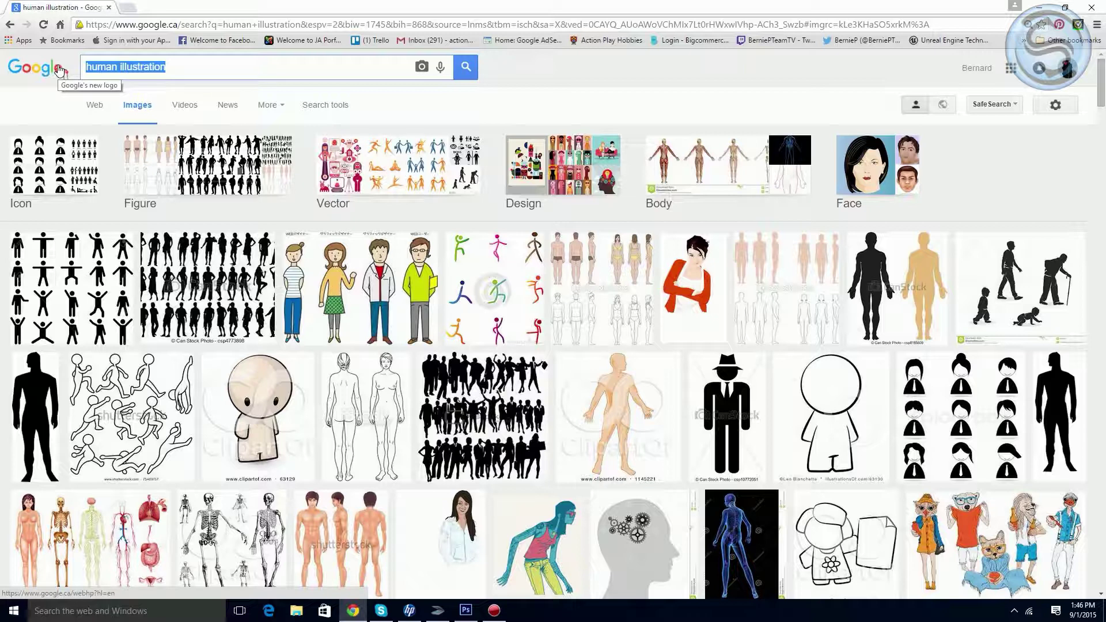
type("3d hu")
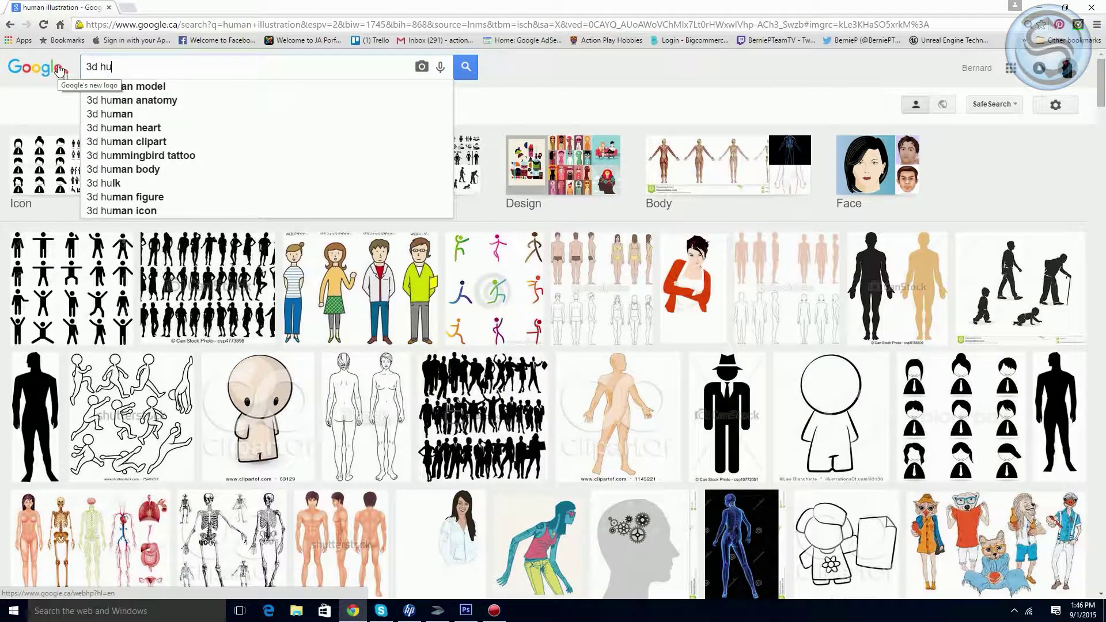
type("man body")
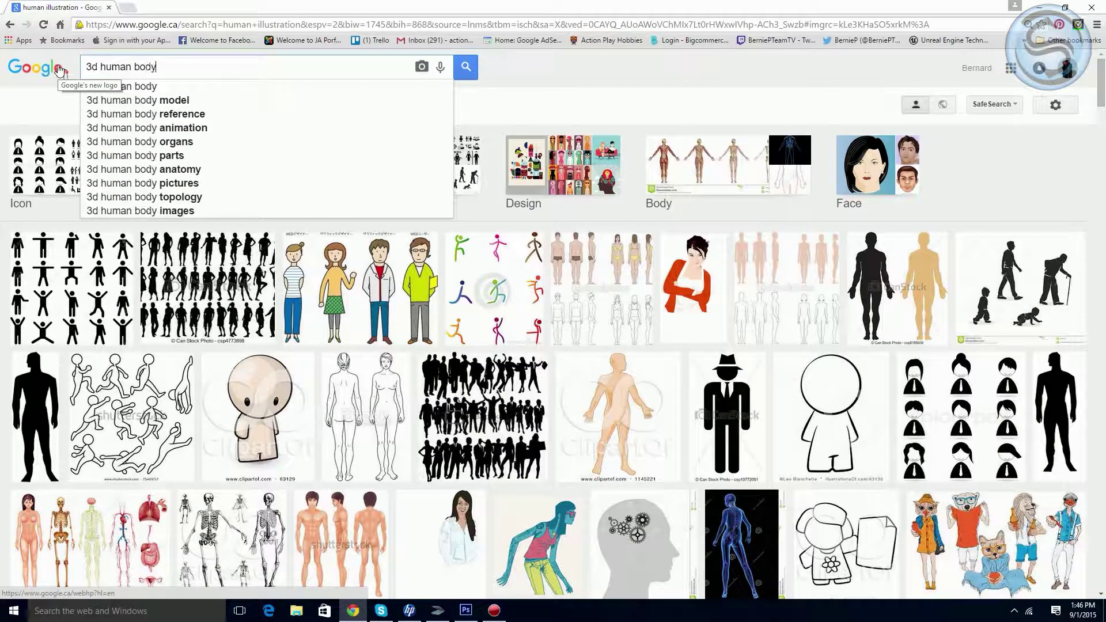
key("Return")
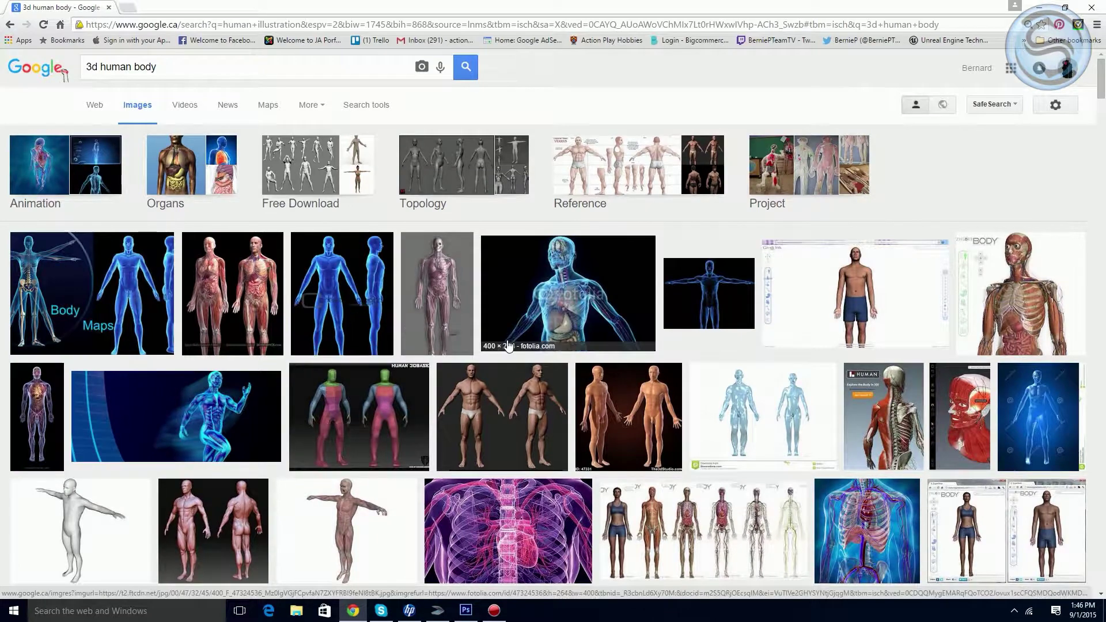
scroll(508, 346, "down", 2)
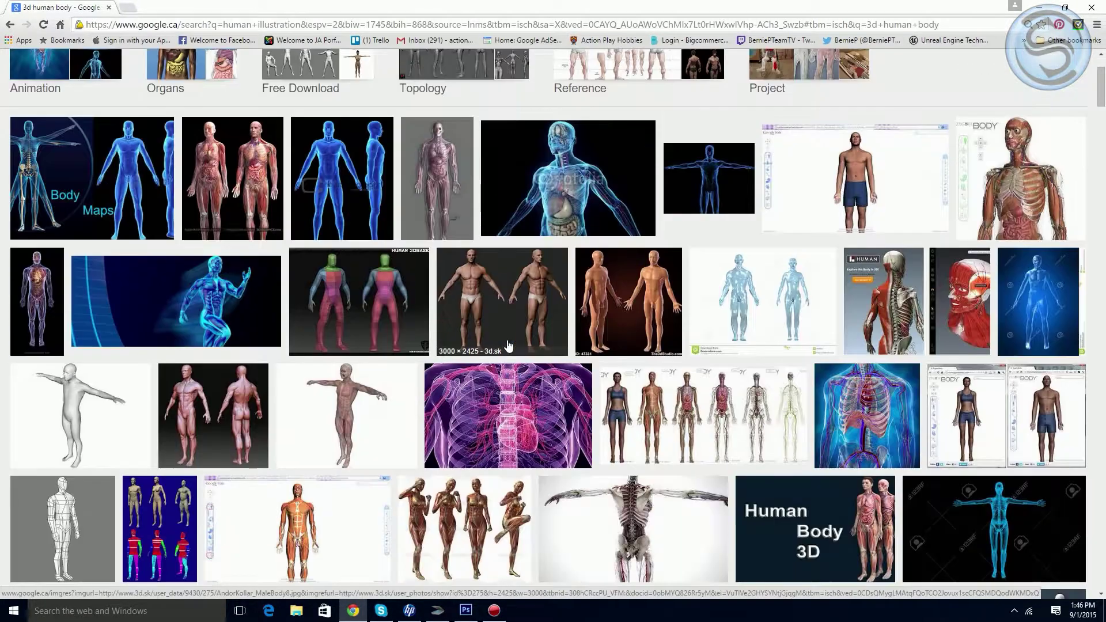
Step: Preview the 3D male body result with front and angled views and copy the image
left_click(508, 346)
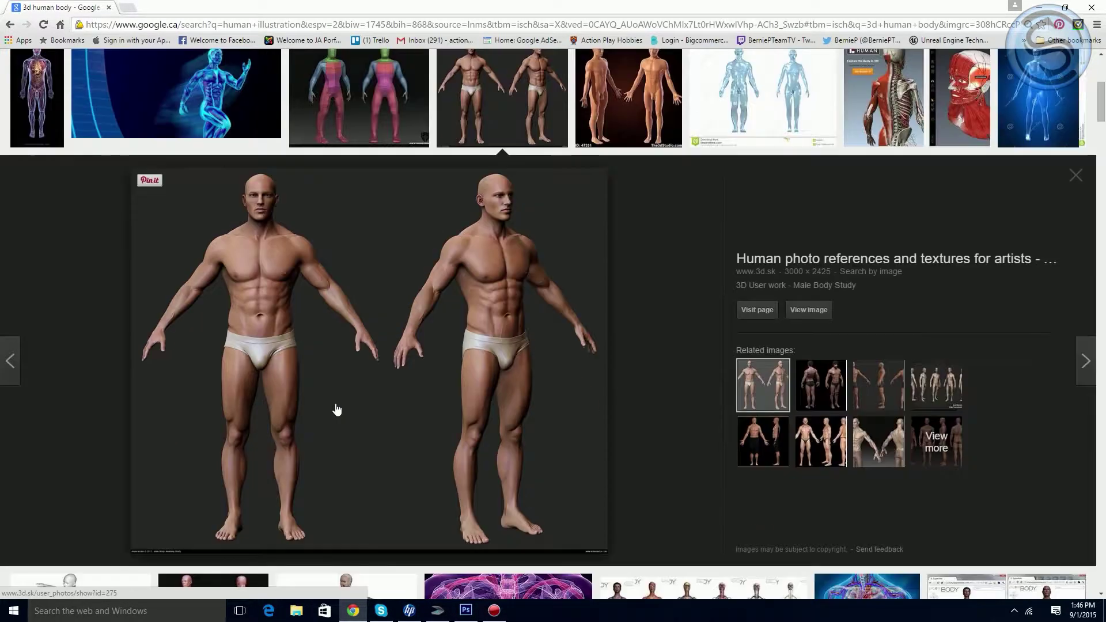
scroll(337, 409, "down", 1)
right_click(263, 221)
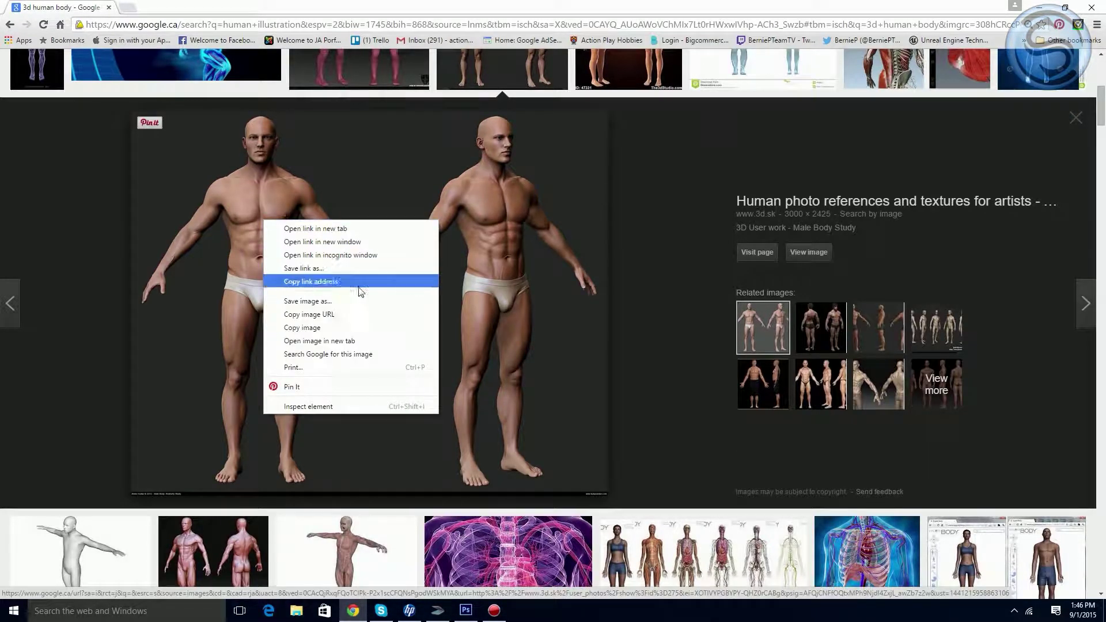
left_click(309, 328)
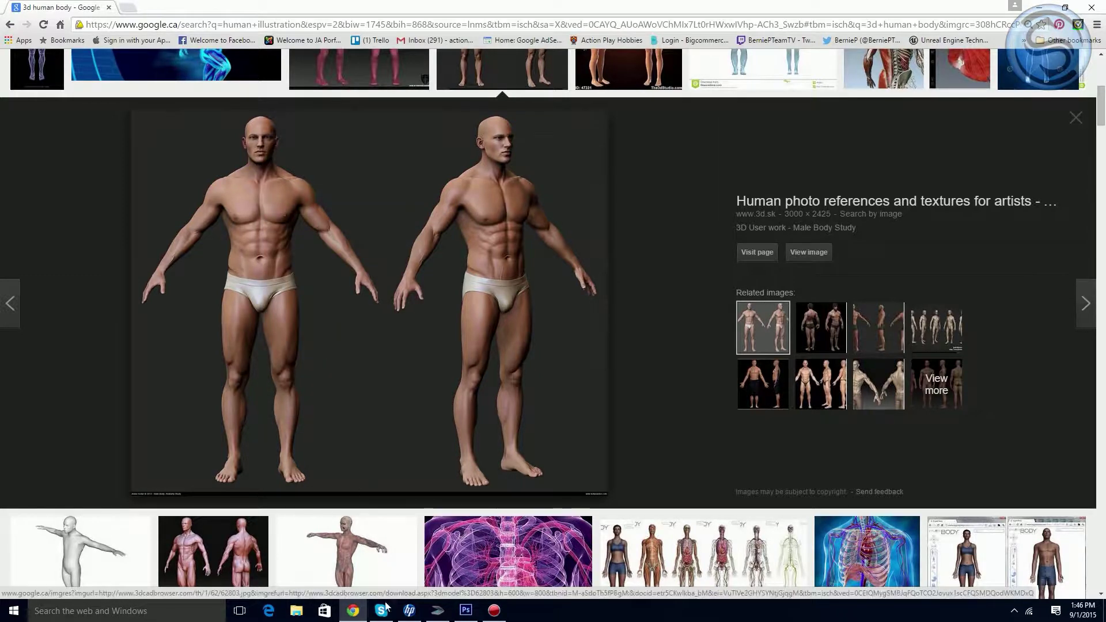
Step: Switch to Photoshop, create a new document at the clipboard size and paste the copied body image into it
left_click(468, 611)
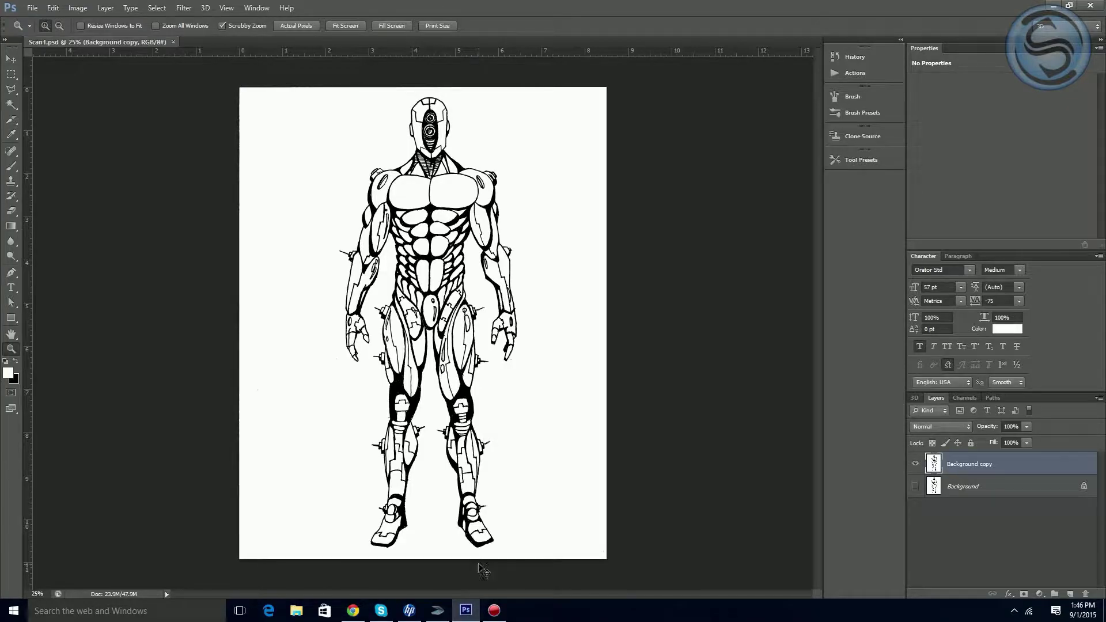
key("ctrl+n")
key("Return")
key("v")
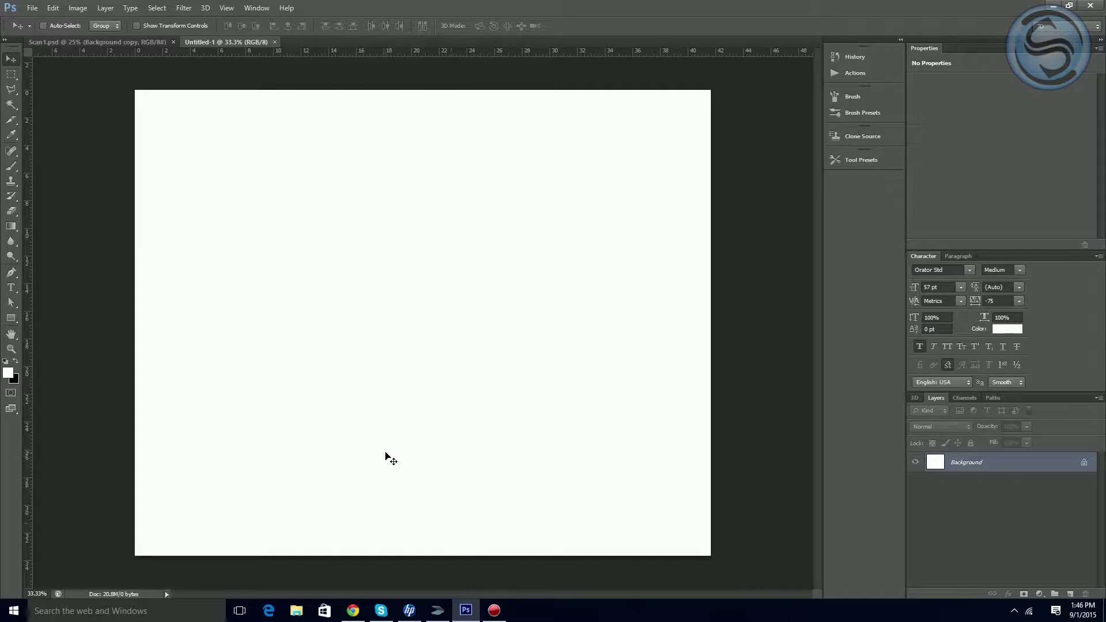
key("ctrl+v")
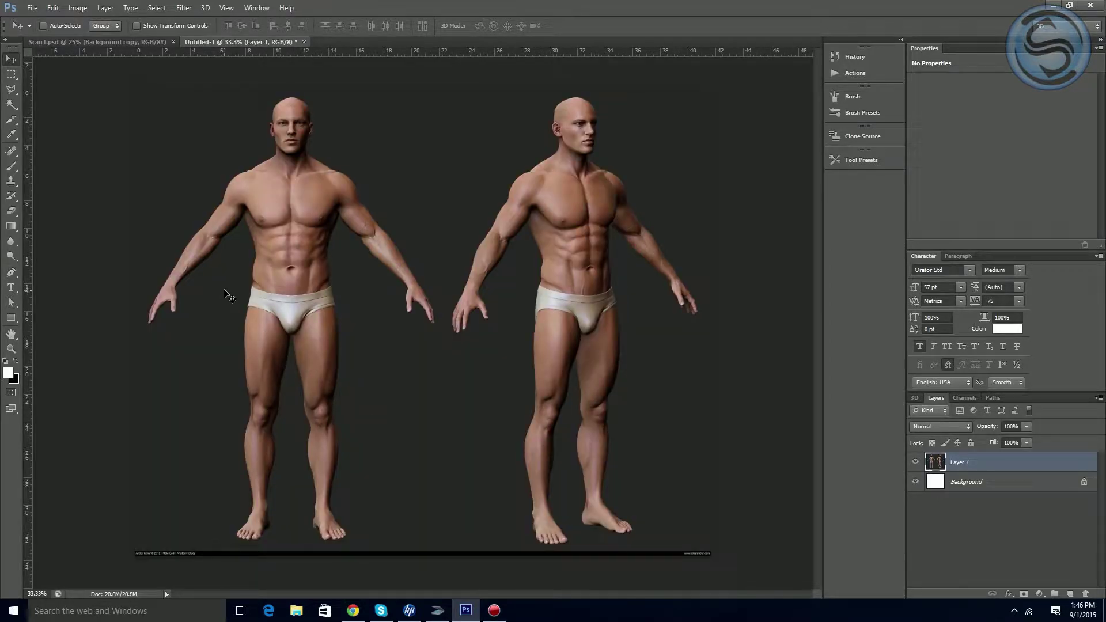
Step: Copy the front-view figure with a rectangular marquee and create a new 8.5 × 11 inch document at 72 pixels/inch
key("m")
left_click_drag(136, 90, 446, 597)
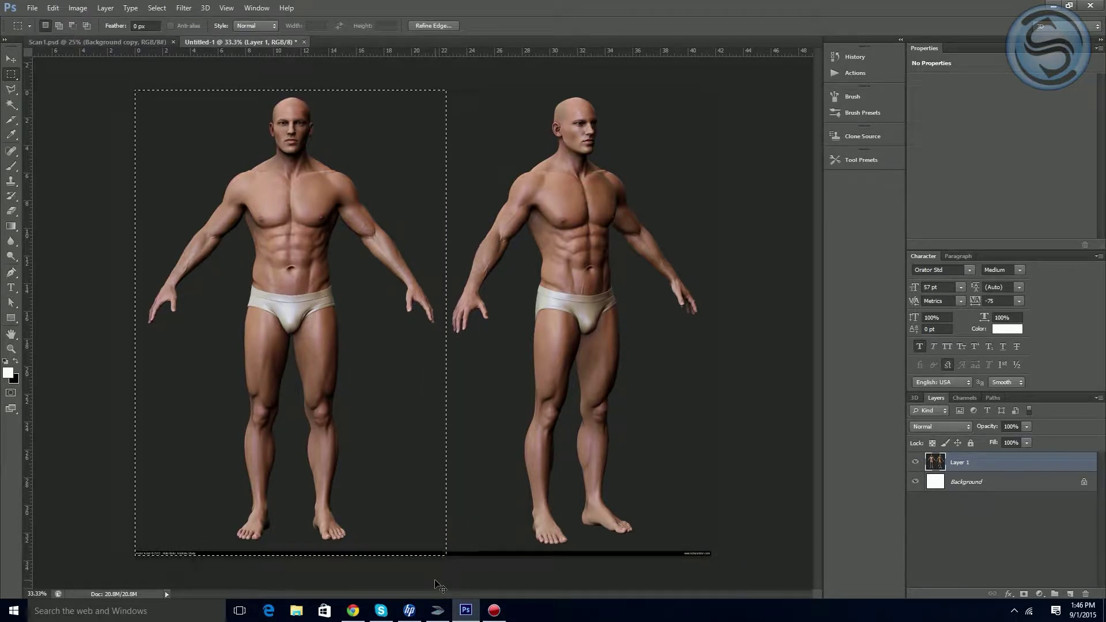
key("ctrl+n")
left_click(586, 210)
left_click(576, 229)
double_click(510, 211)
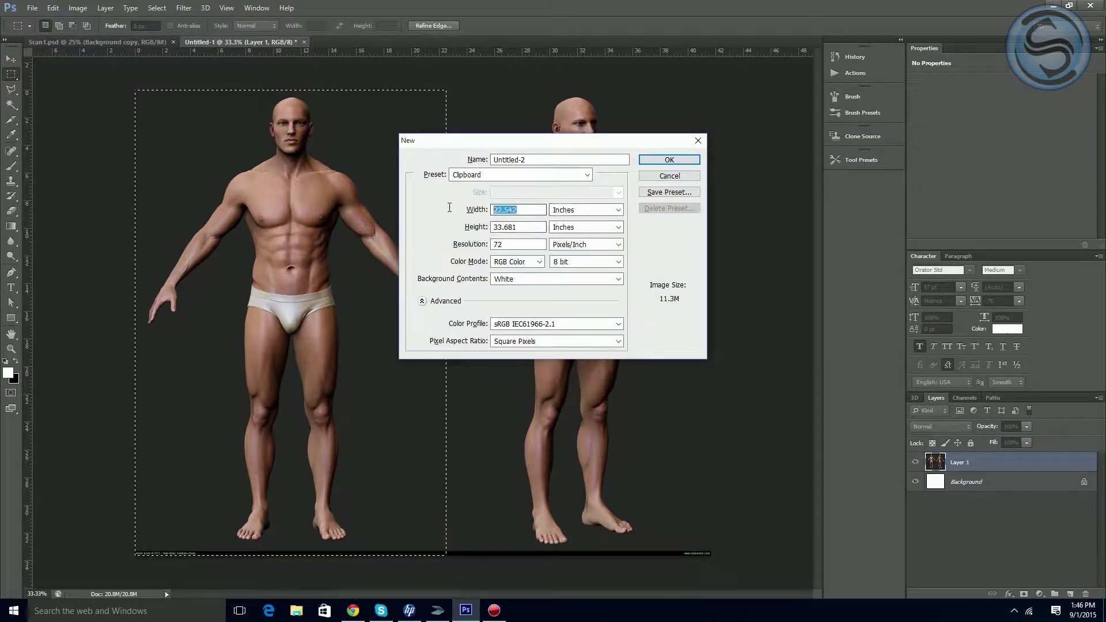
type("8.5")
key("Tab")
type("11")
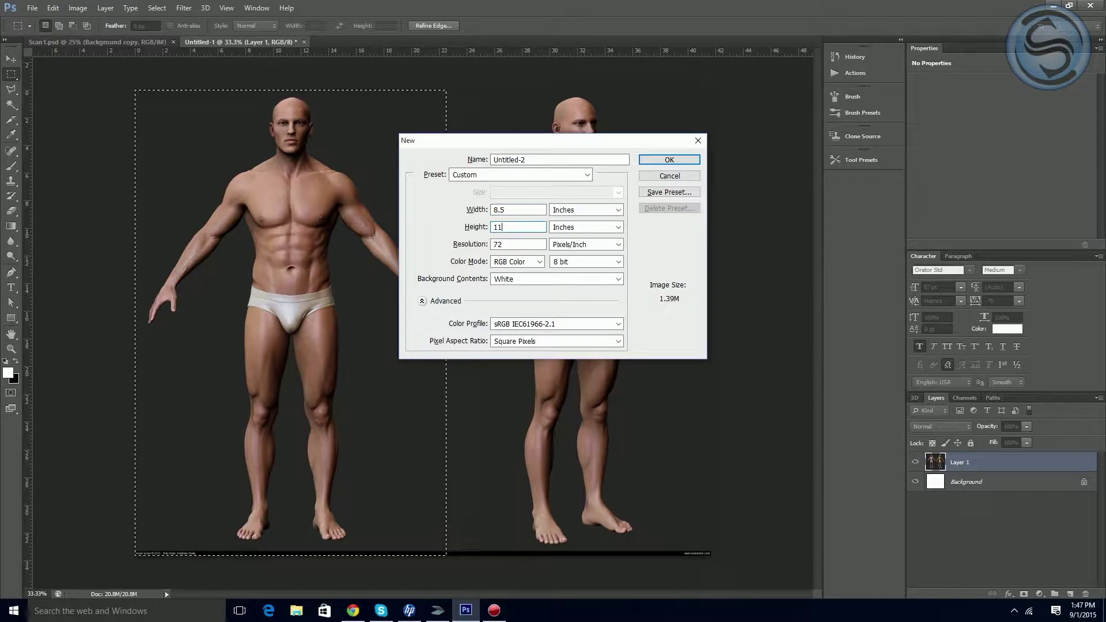
key("Return")
Step: Paste the front-view figure and scale it to about 32.8% so it fits the page height
key("ctrl+v")
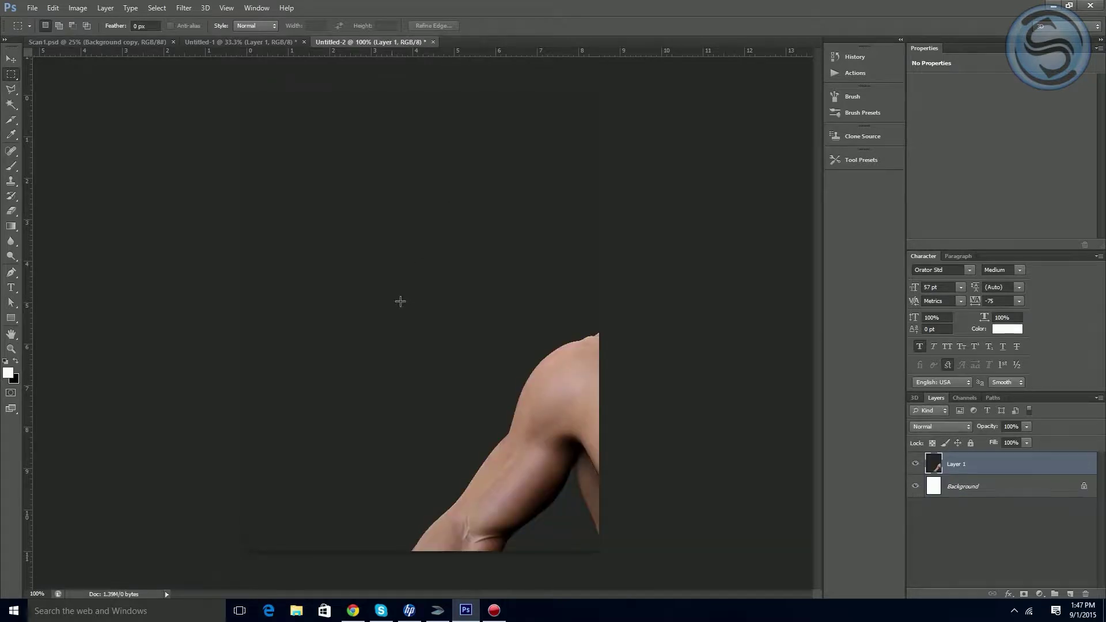
key("ctrl+t")
mouse_move(247, 96)
left_mouse_down()
mouse_move(600, 352)
mouse_move(720, 554)
mouse_move(298, 165)
left_mouse_up()
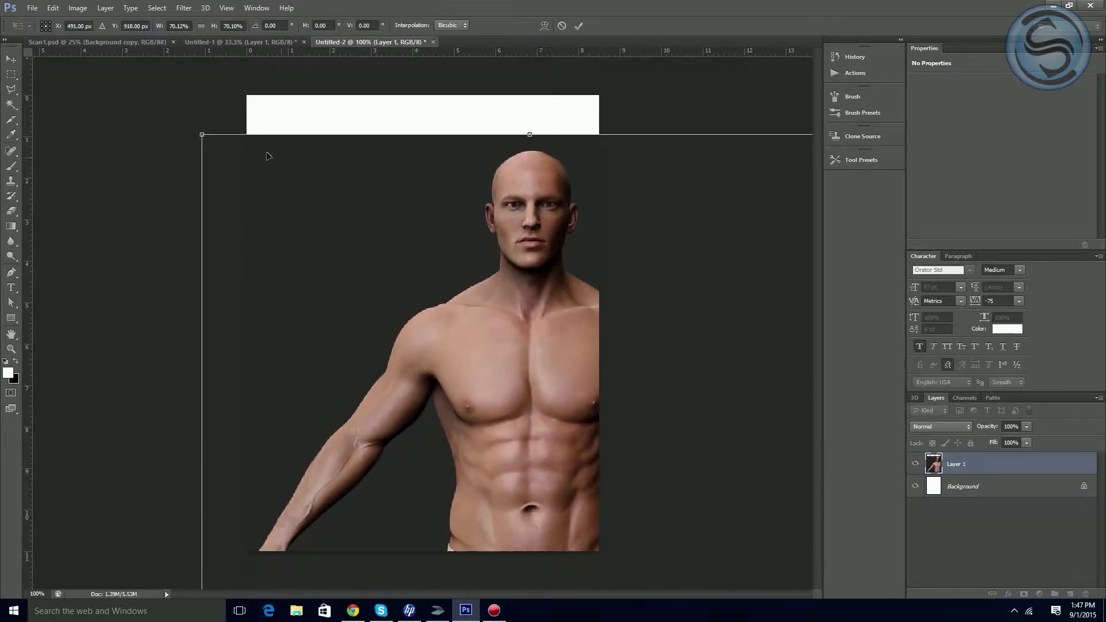
left_click_drag(201, 135, 409, 128)
left_click_drag(226, 99, 378, 240)
left_click_drag(486, 395, 410, 247)
left_click_drag(247, 96, 301, 178)
left_click_drag(437, 332, 419, 250)
left_click_drag(565, 518, 588, 551)
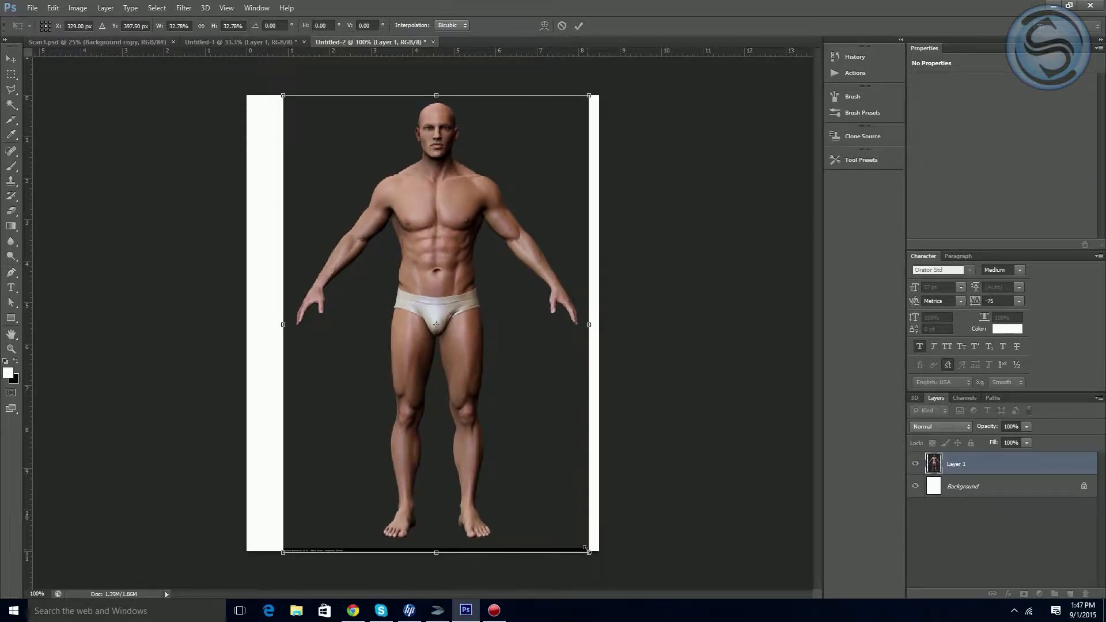
key("Return")
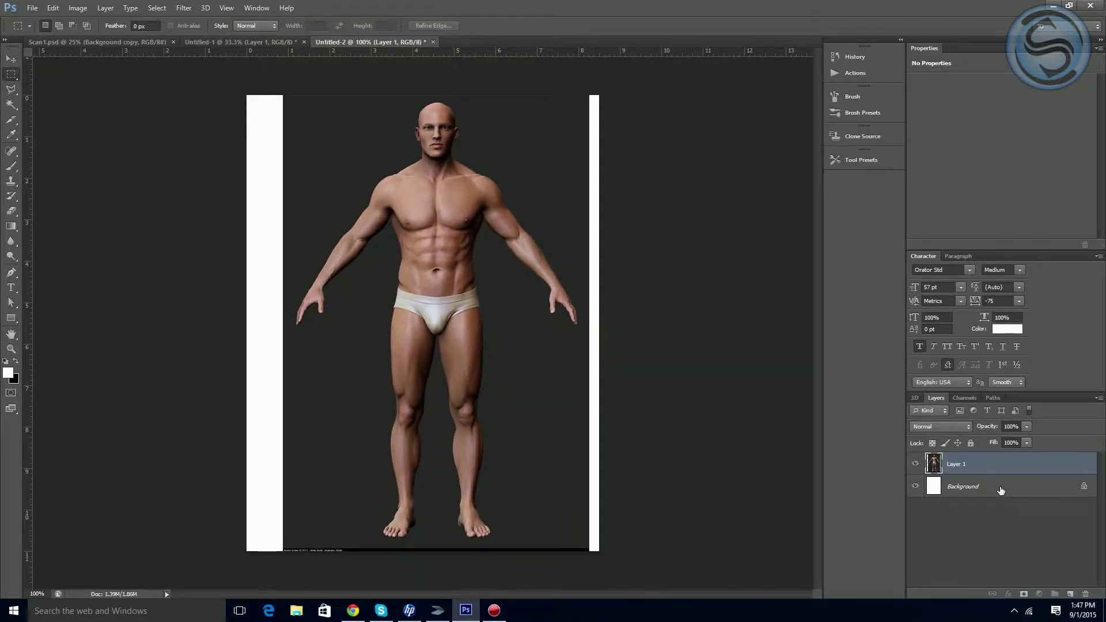
Step: Align the figure layer with the Background layer by their horizontal centers
left_click(1000, 490, "shift")
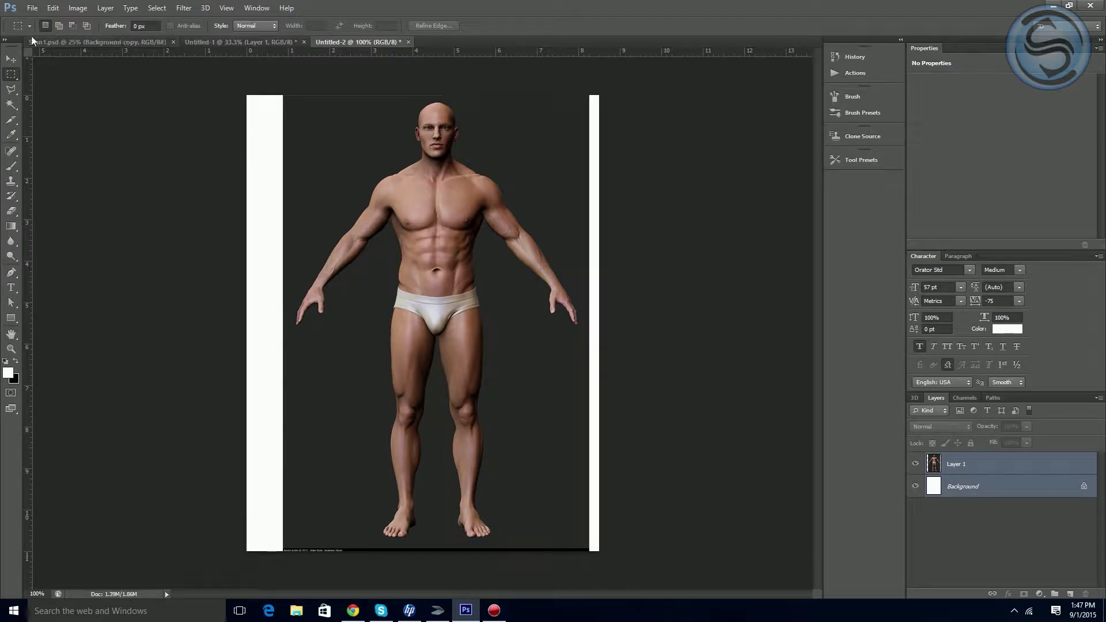
key("v")
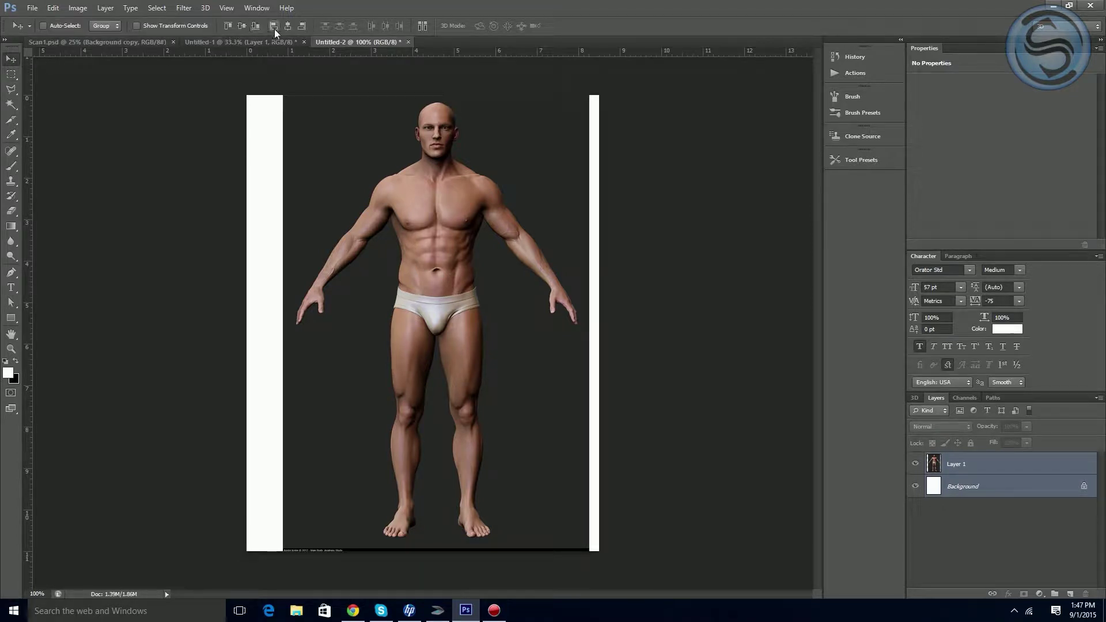
left_click(288, 26)
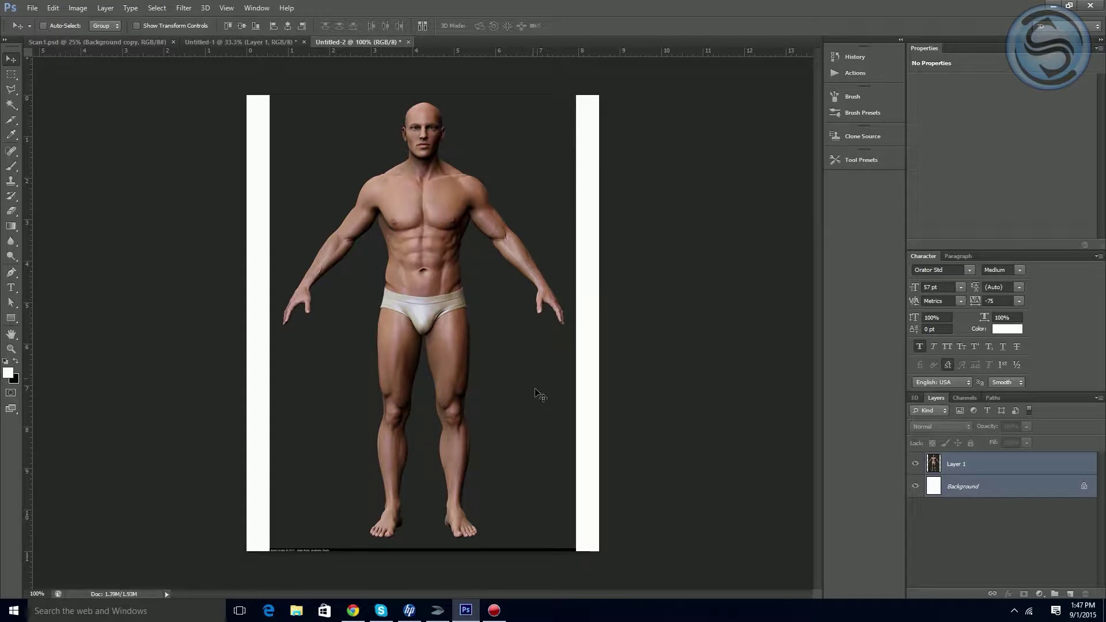
Step: Invert the colours of the figure layer and desaturate it to greyscale
left_click(1015, 468)
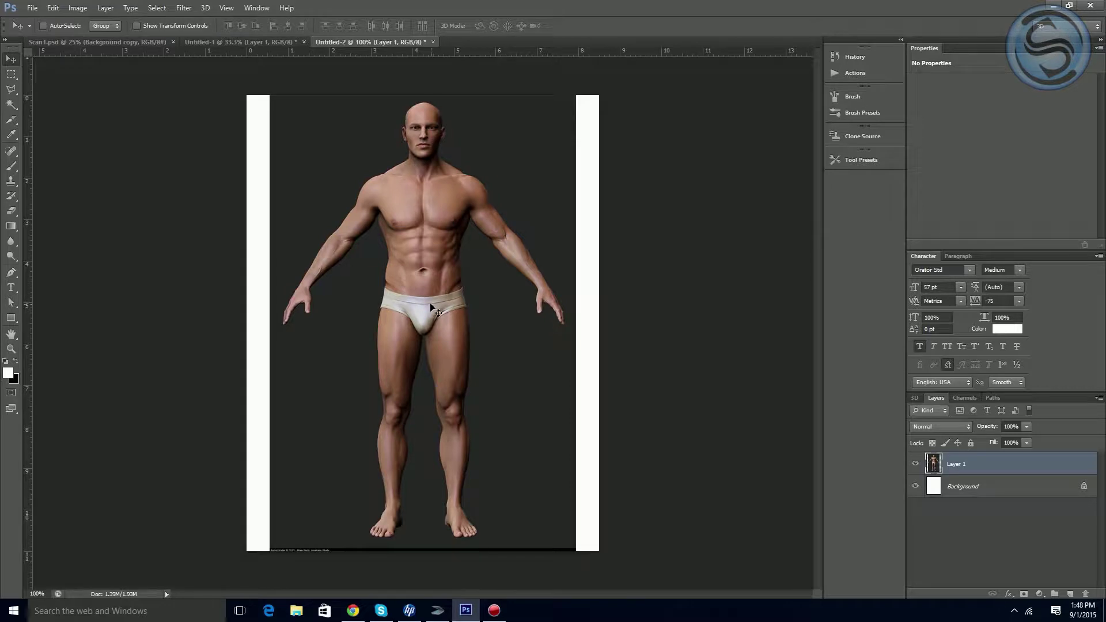
key("alt+i")
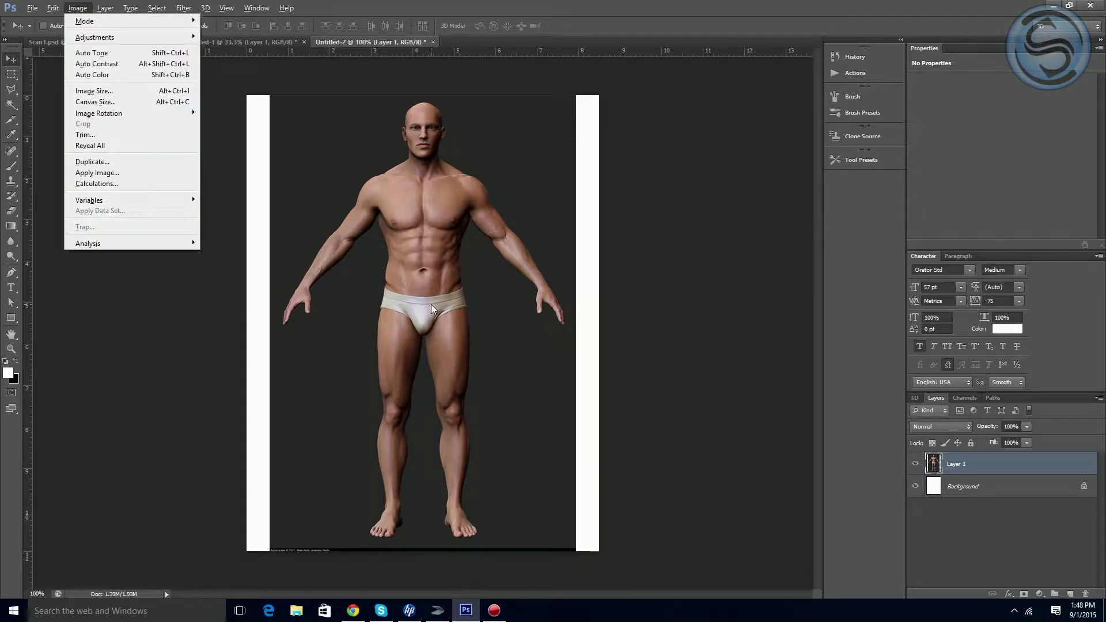
left_click(734, 330)
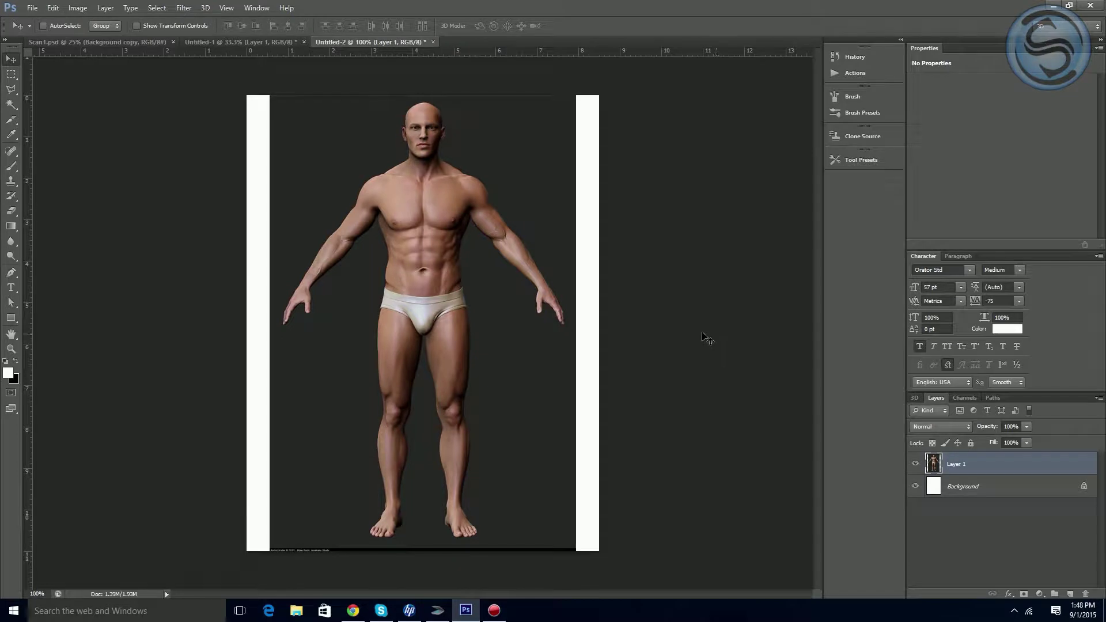
key("ctrl+i")
left_click(79, 8)
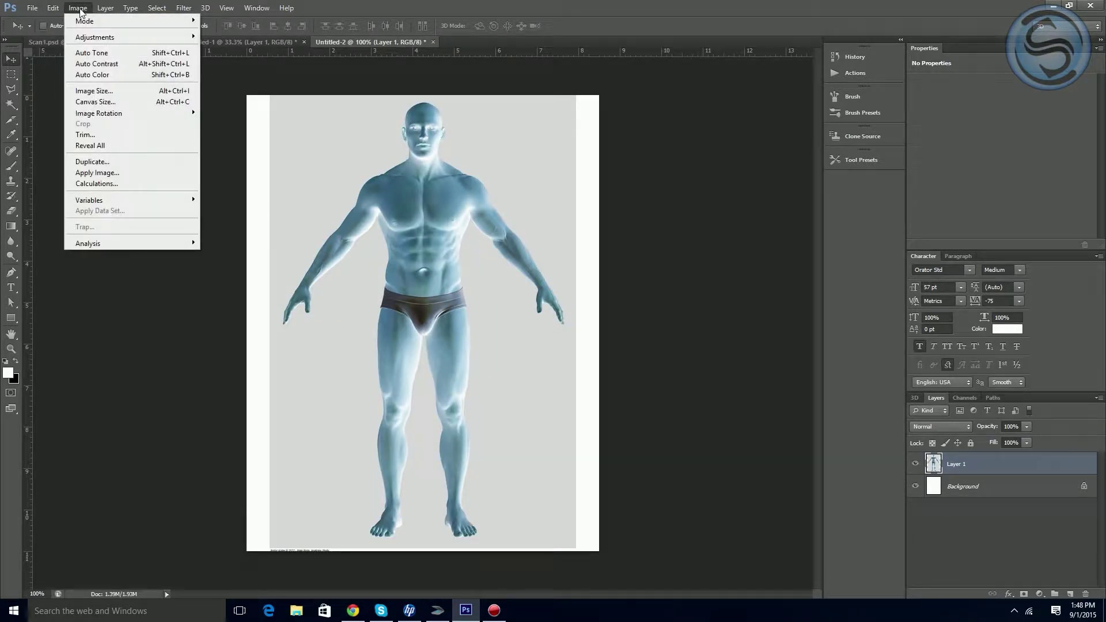
mouse_move(83, 36)
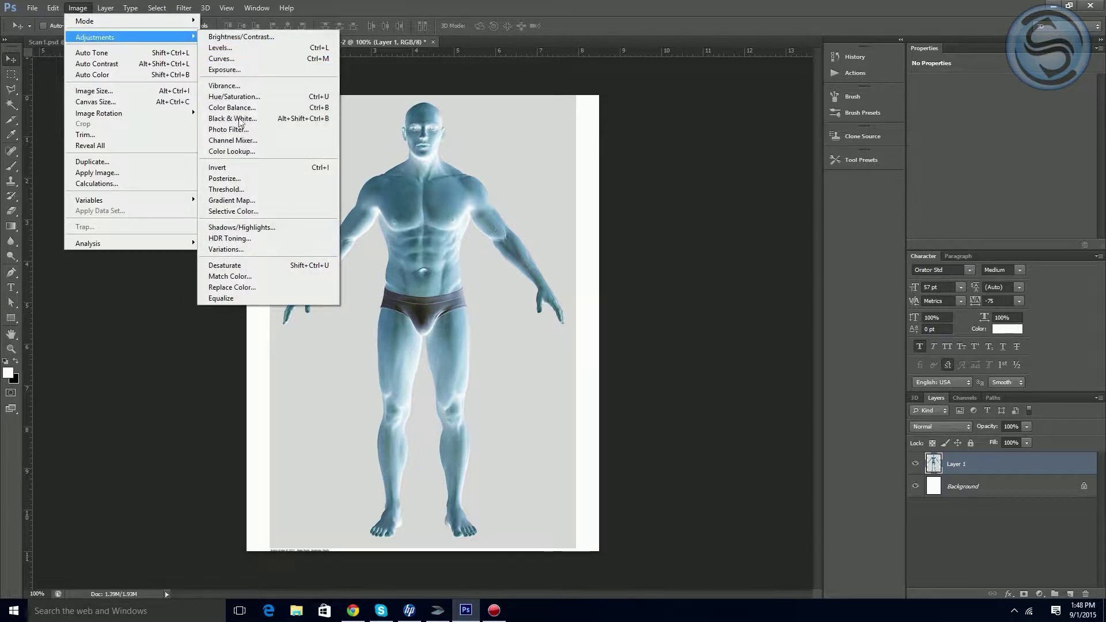
left_click(247, 266)
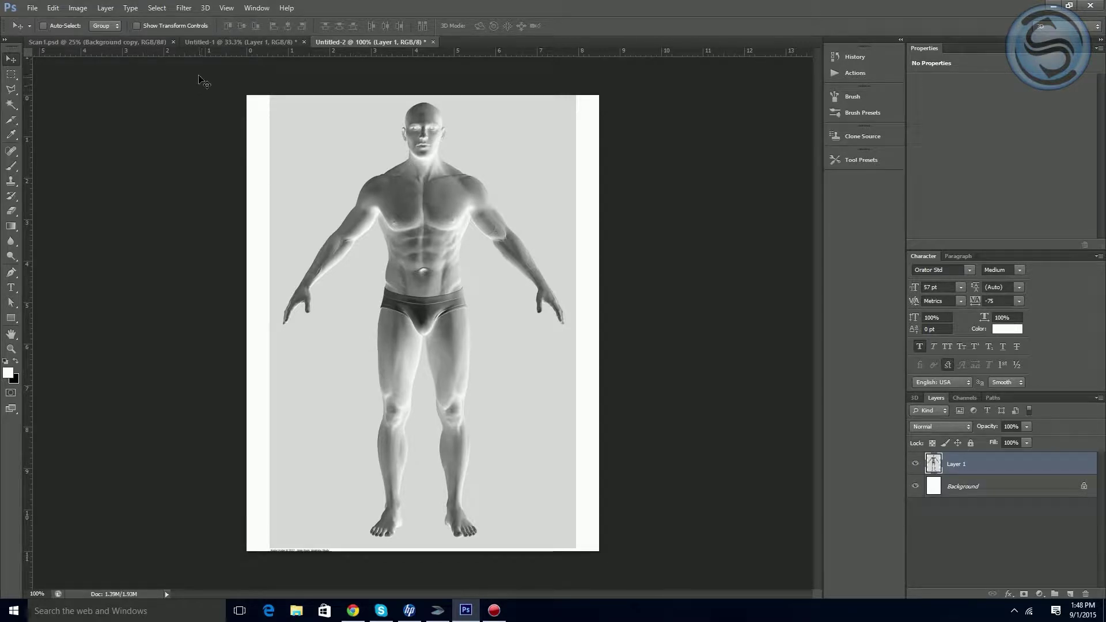
Step: Close both untitled body reference documents without saving them
left_click(433, 43)
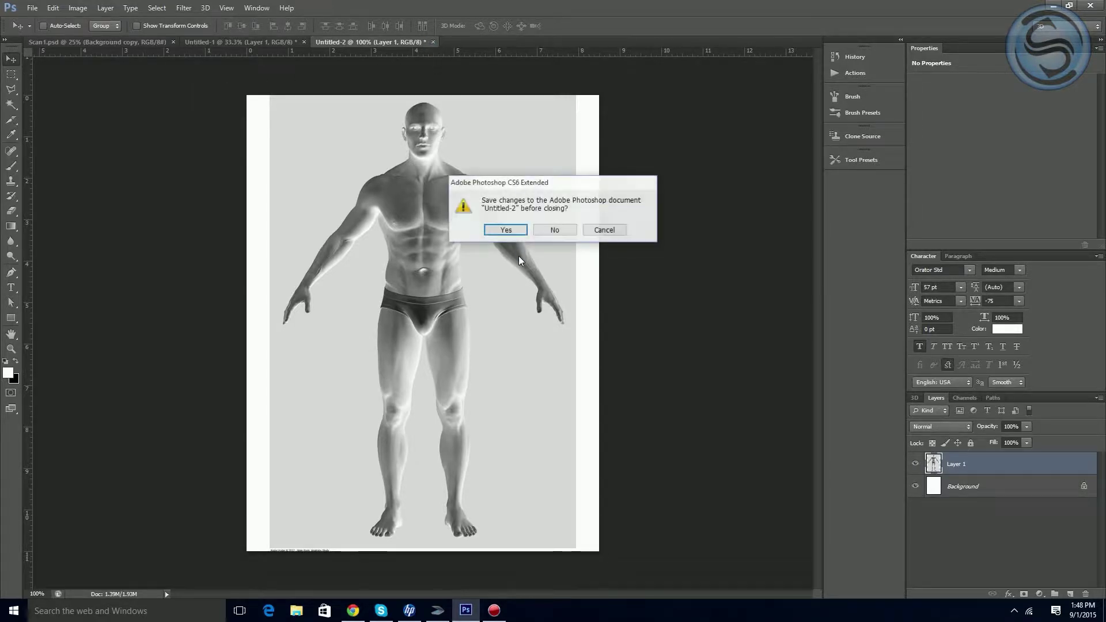
left_click(548, 230)
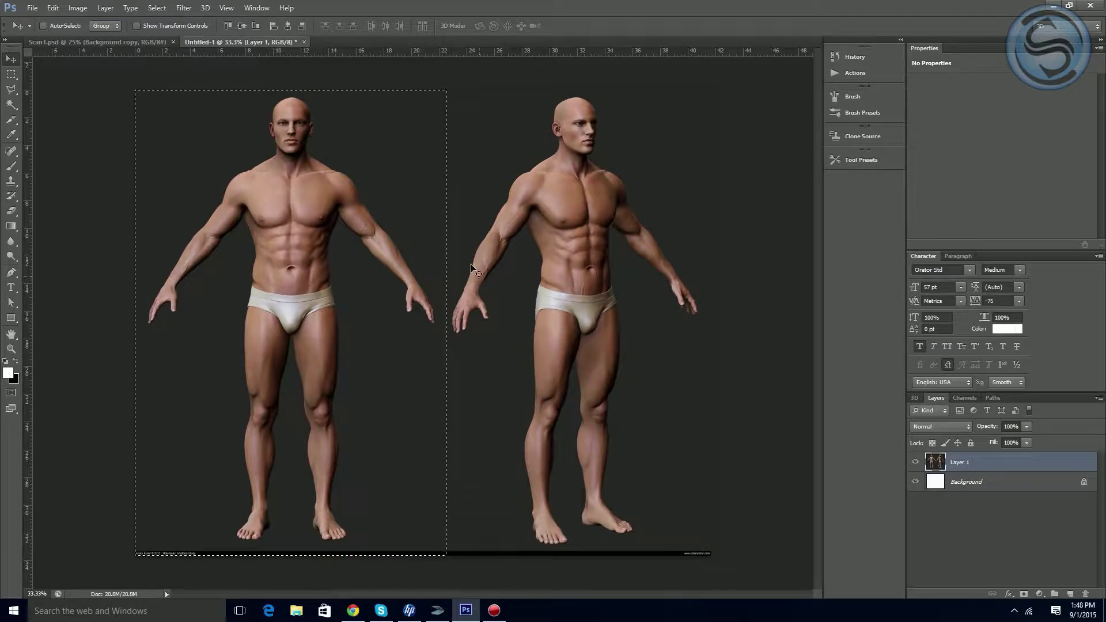
left_click(304, 43)
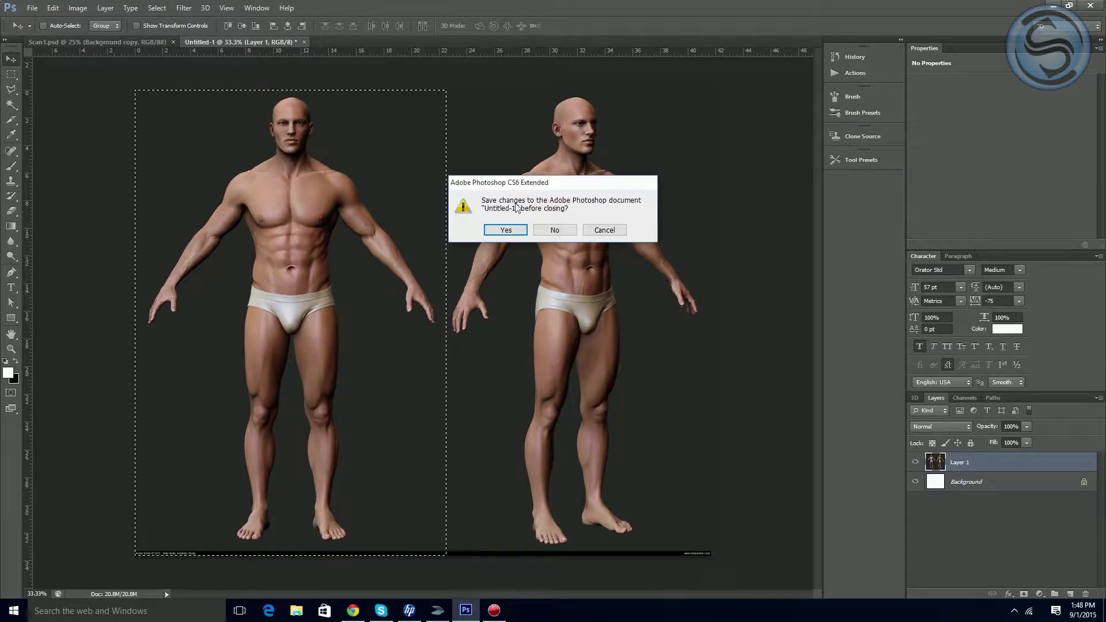
left_click(554, 230)
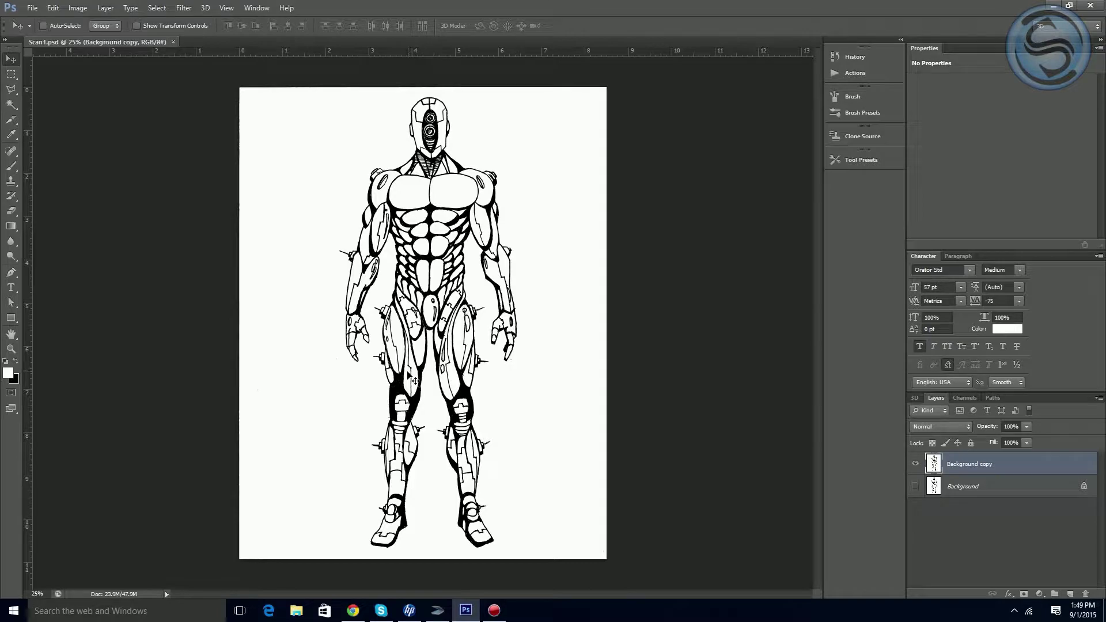
Step: Examine the robot line art in Scan1.psd up close around the head, neck, chest and shoulders
key("z")
left_click_drag(396, 274, 436, 276)
key("space")
left_click_drag(495, 173, 515, 283)
left_click_drag(303, 328, 331, 330)
key("space")
left_click_drag(539, 393, 459, 390)
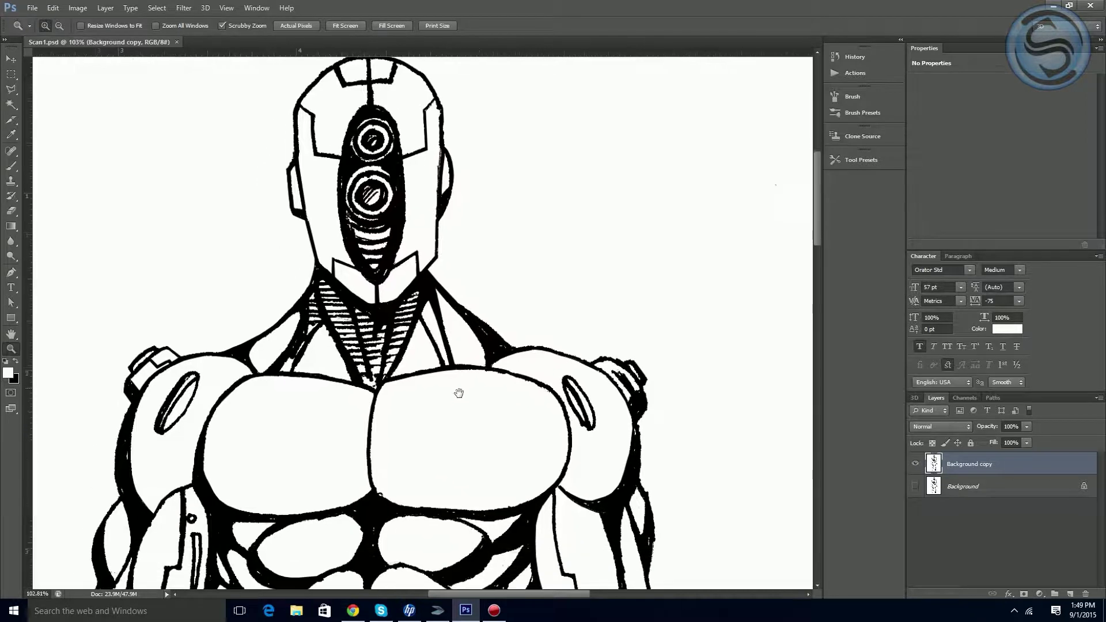
left_click_drag(357, 397, 323, 378)
key("space")
key("space")
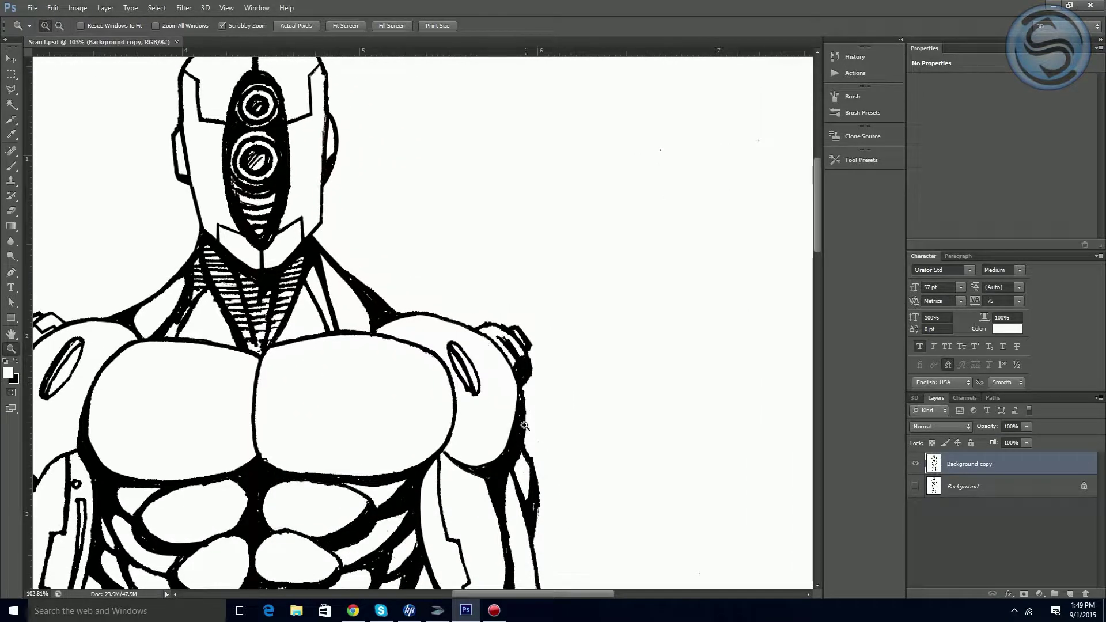
key("space")
left_click_drag(295, 301, 443, 352)
key("ctrl+minus")
key("ctrl+minus")
key("ctrl+minus")
key("ctrl+minus")
key("space")
left_click_drag(448, 365, 417, 282)
key("space")
left_click_drag(385, 318, 418, 290)
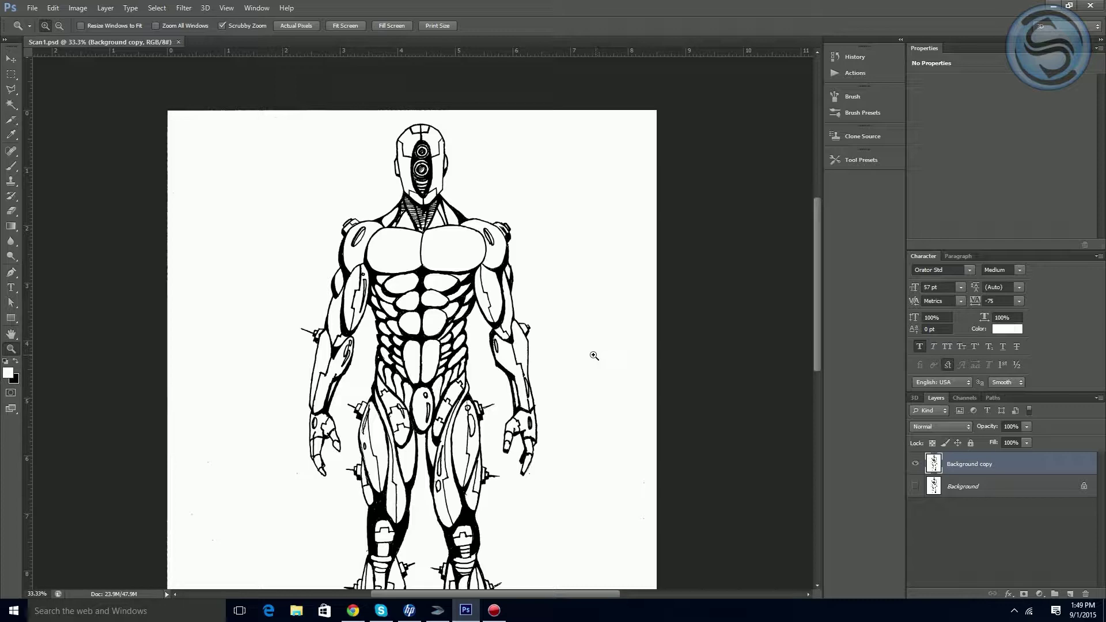
Step: Show the Background layer and repeatedly toggle the Background copy layer's visibility to compare the two versions of the drawing
left_click(916, 464)
left_click(917, 487)
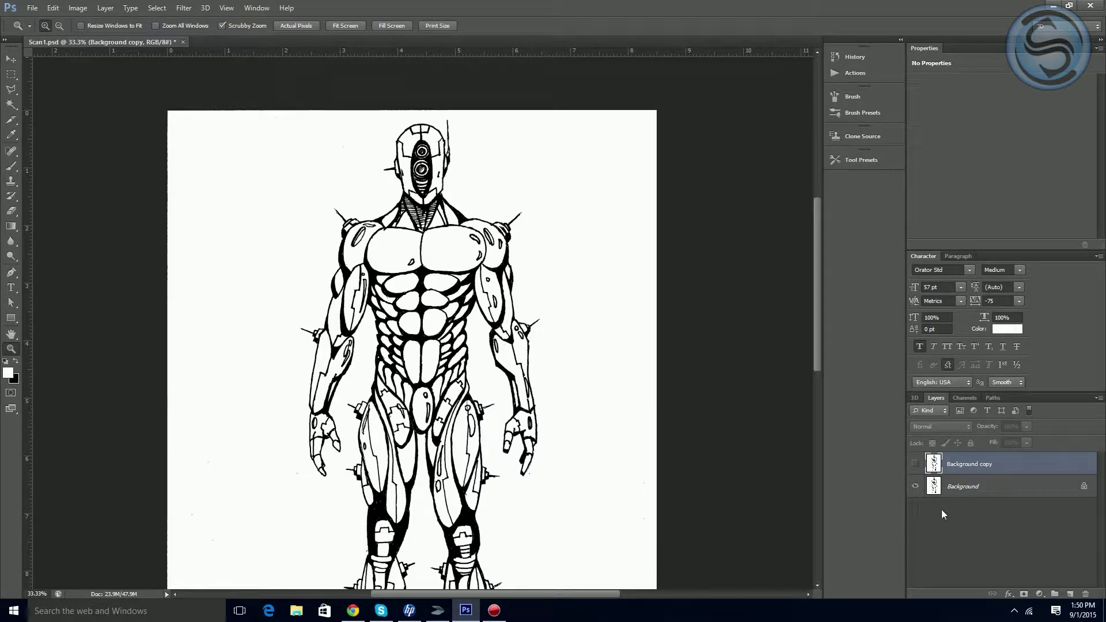
left_click(916, 465)
left_click(916, 464)
left_click(916, 465)
left_click(916, 464)
left_click(916, 466)
left_click(916, 466)
left_click(916, 466)
left_click(915, 465)
left_click(915, 465)
left_click(916, 465)
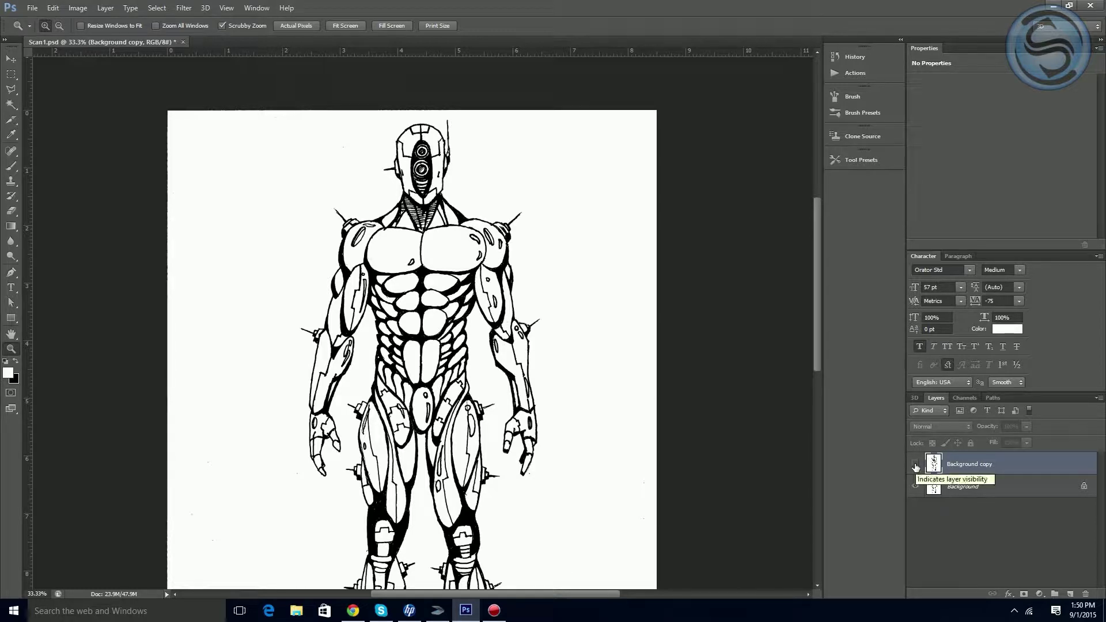
left_click(915, 466)
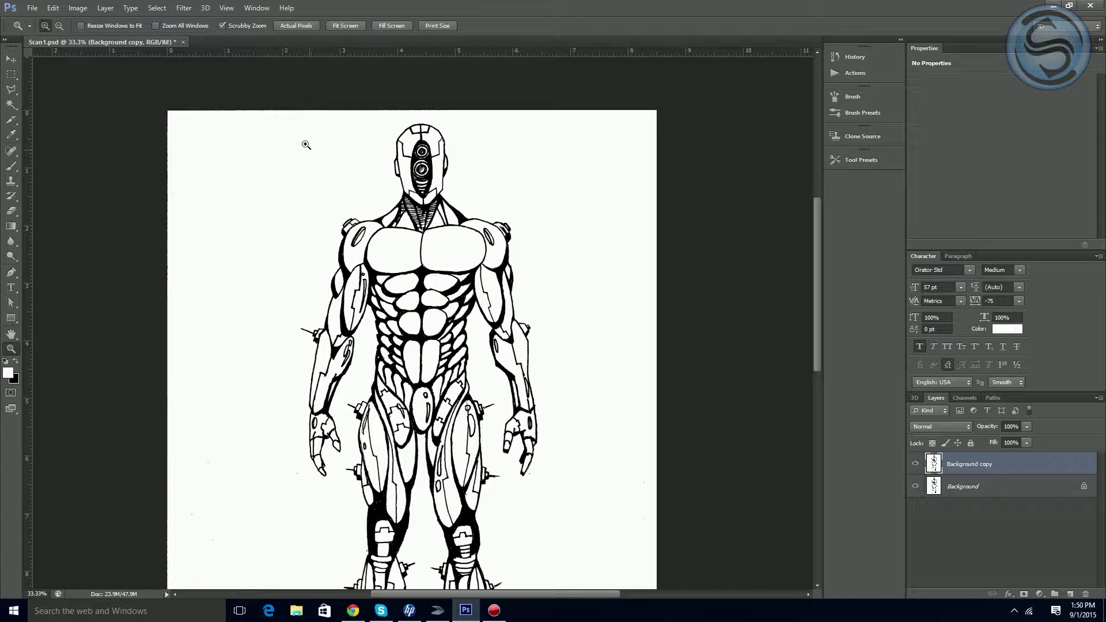
Step: Try a Levels adjustment on the Background copy layer with the midtone input raised to 2.85, comparing the preview on and off
left_click(77, 8)
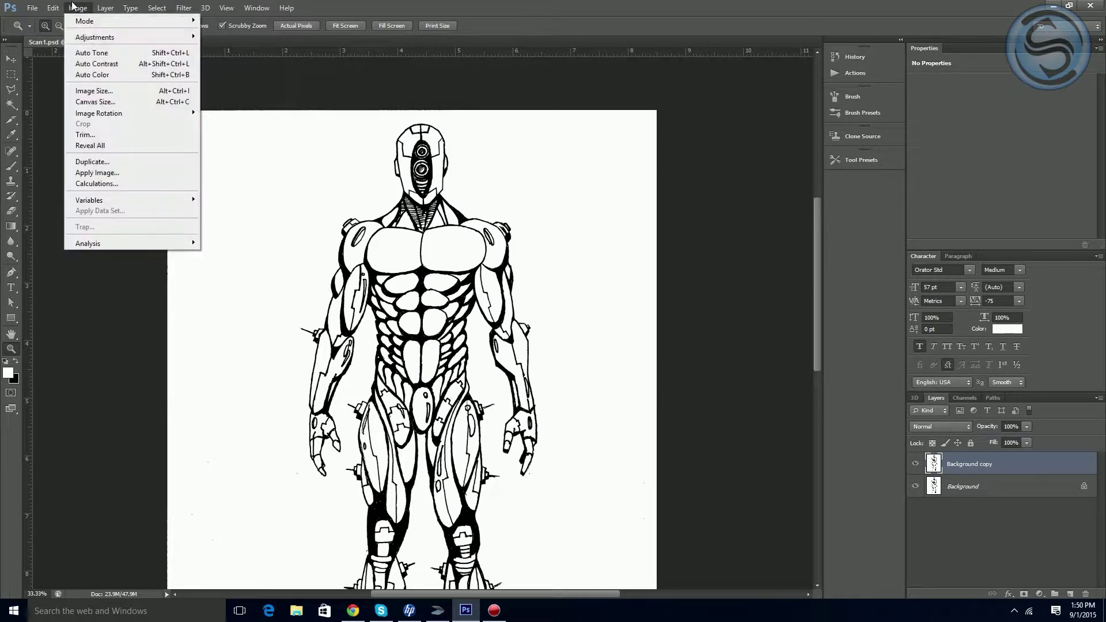
mouse_move(78, 38)
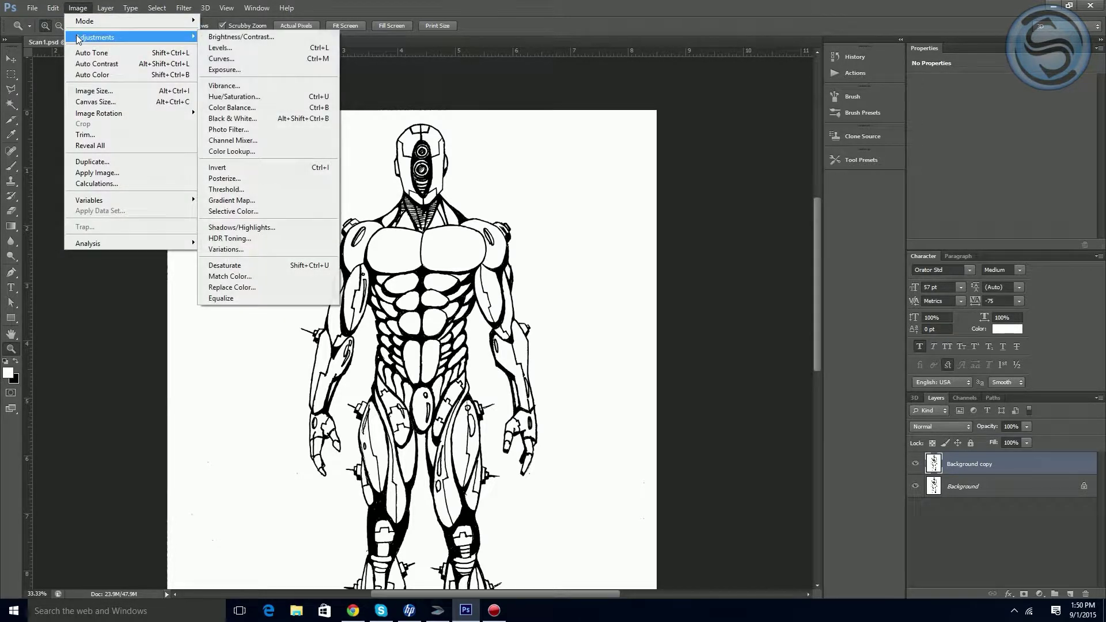
left_click(238, 50)
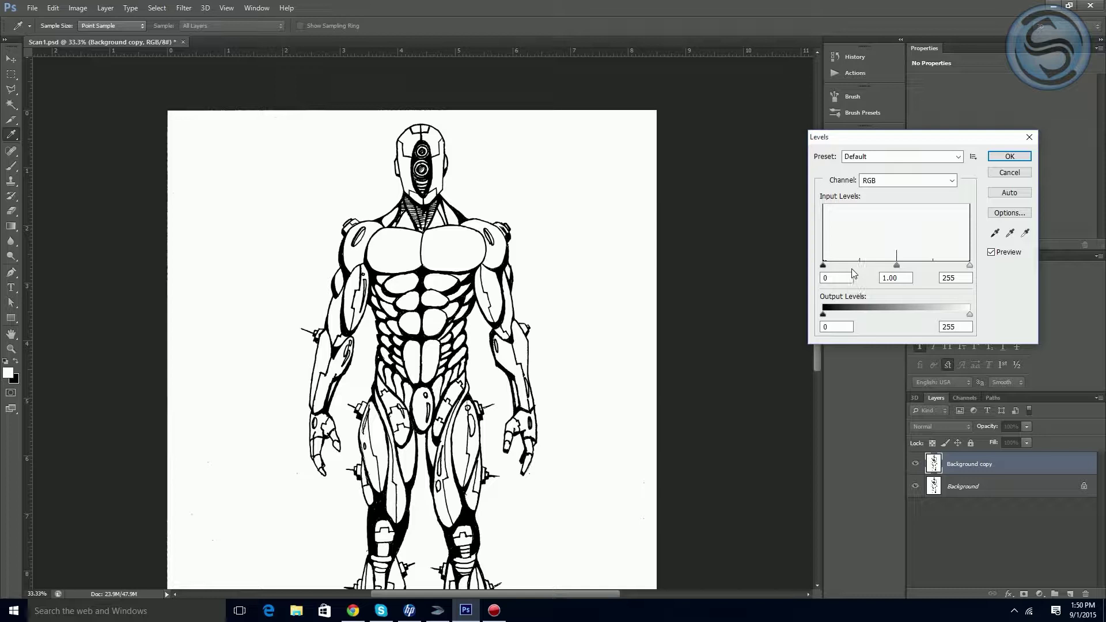
mouse_move(824, 267)
left_mouse_down()
mouse_move(936, 271)
mouse_move(810, 266)
left_mouse_up()
left_click_drag(897, 267, 845, 271)
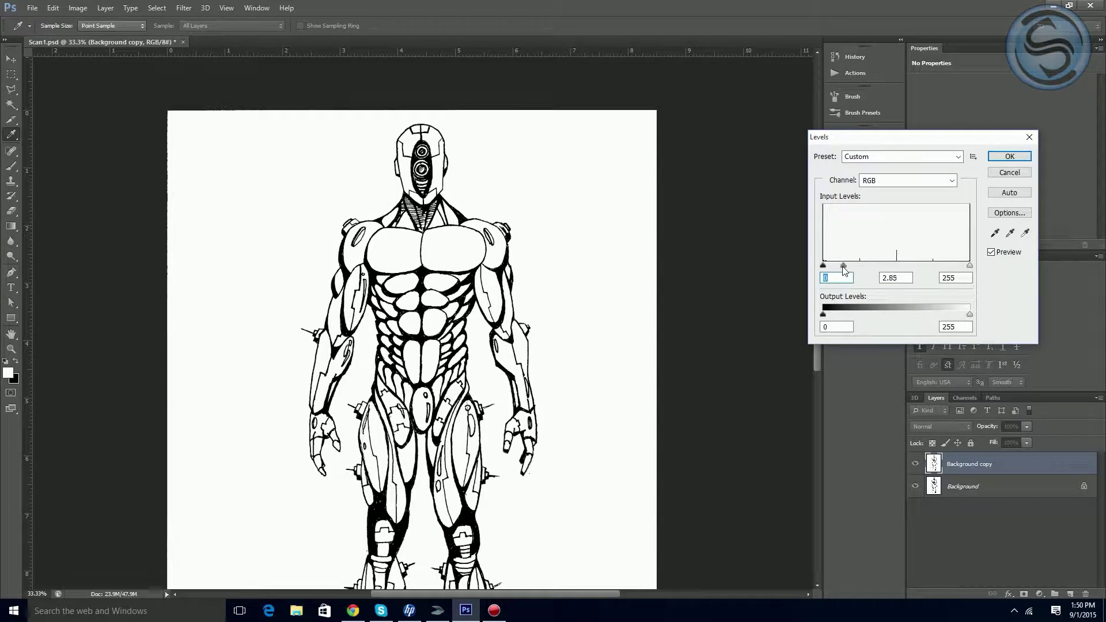
left_click(991, 252)
left_click(991, 253)
Step: Compare the drawing with and without the Levels preview at 300% on the abdomen with the midtone at 1.92, and discard the adjustment
key("ctrl+plus")
key("ctrl+plus")
key("ctrl+plus")
key("ctrl+plus")
key("ctrl+plus")
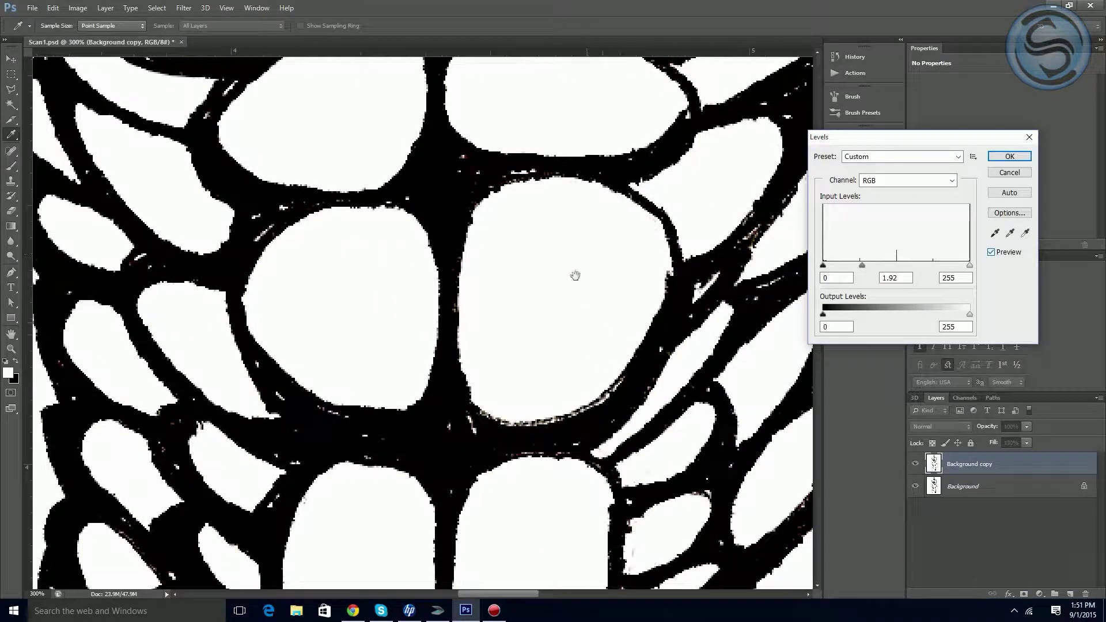
key("p")
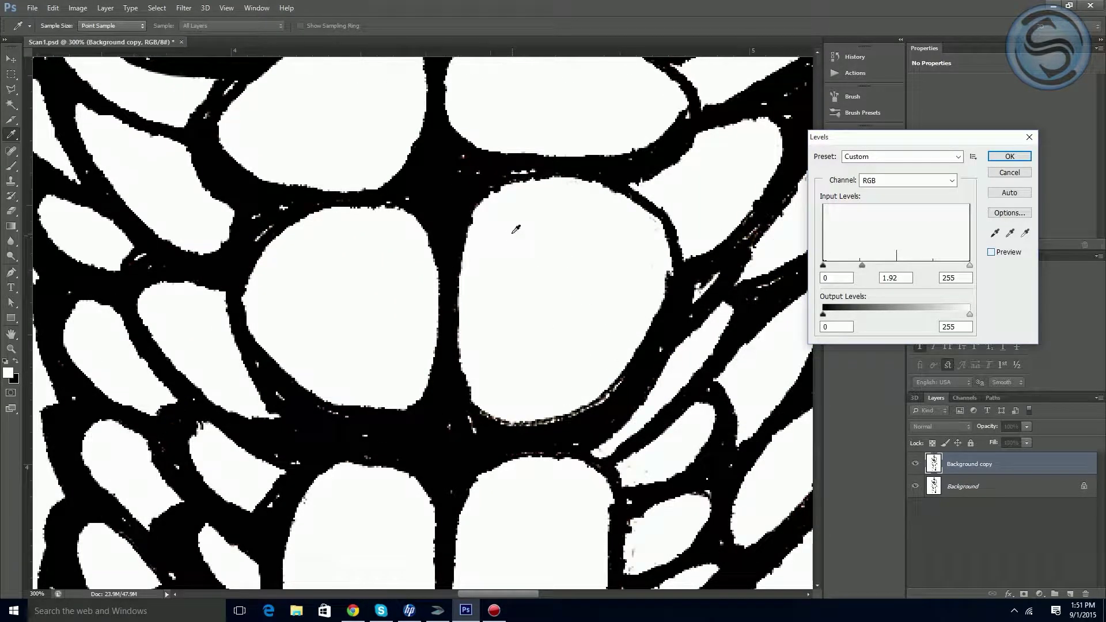
key("p")
key("p")
key("p")
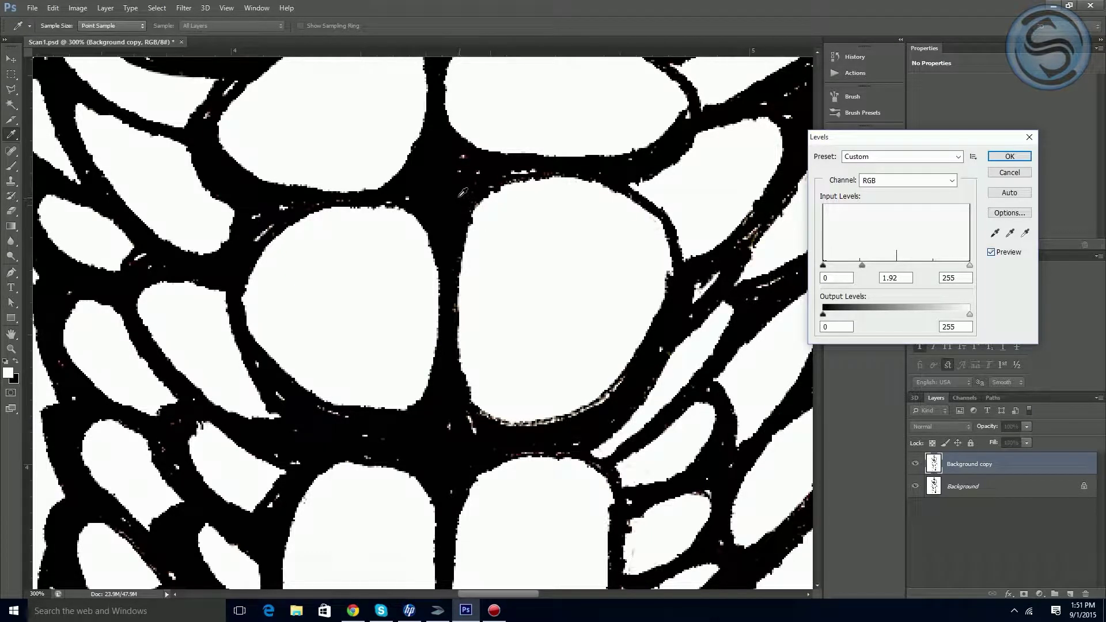
key("p")
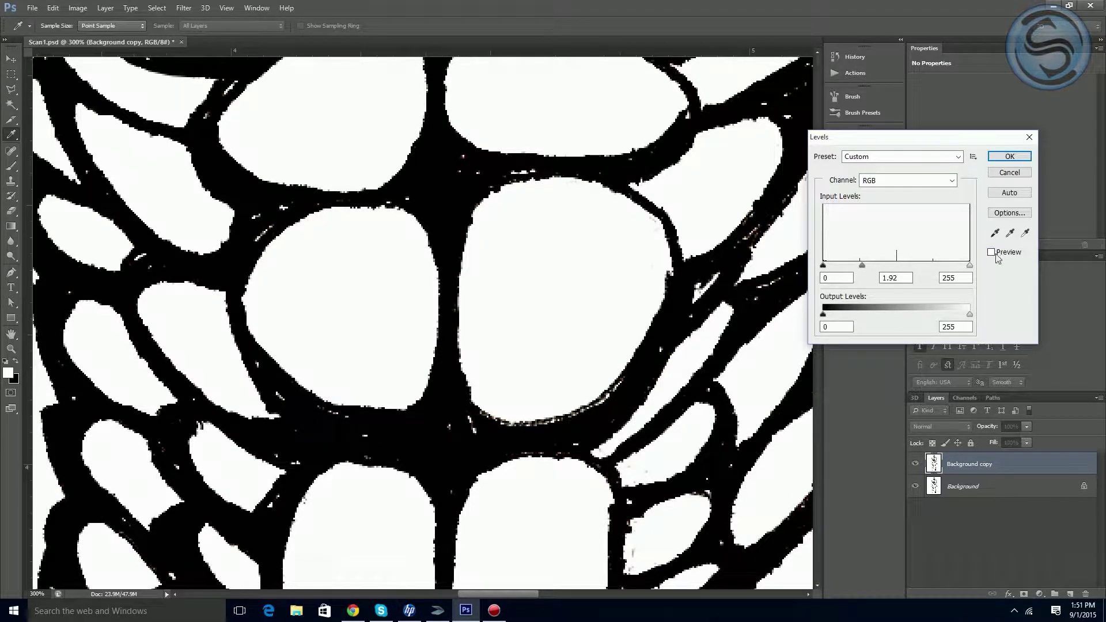
left_click(1010, 173)
key("z")
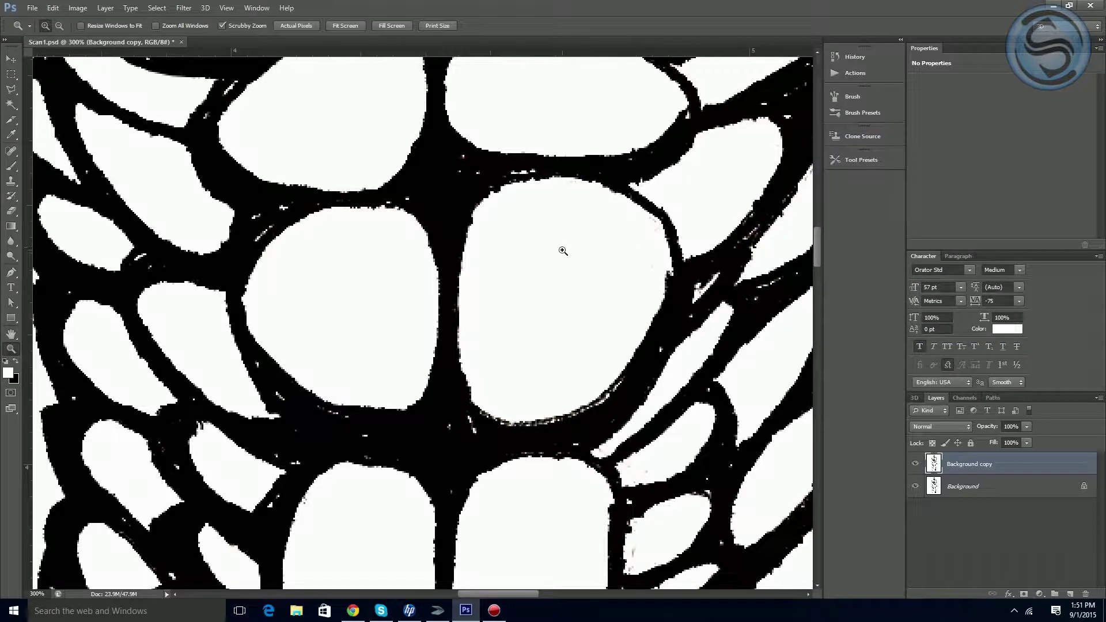
Step: Start a new Levels adjustment on the Background copy layer with the black input at 126 and the midtone at 1.03
key("ctrl+minus")
key("ctrl+minus")
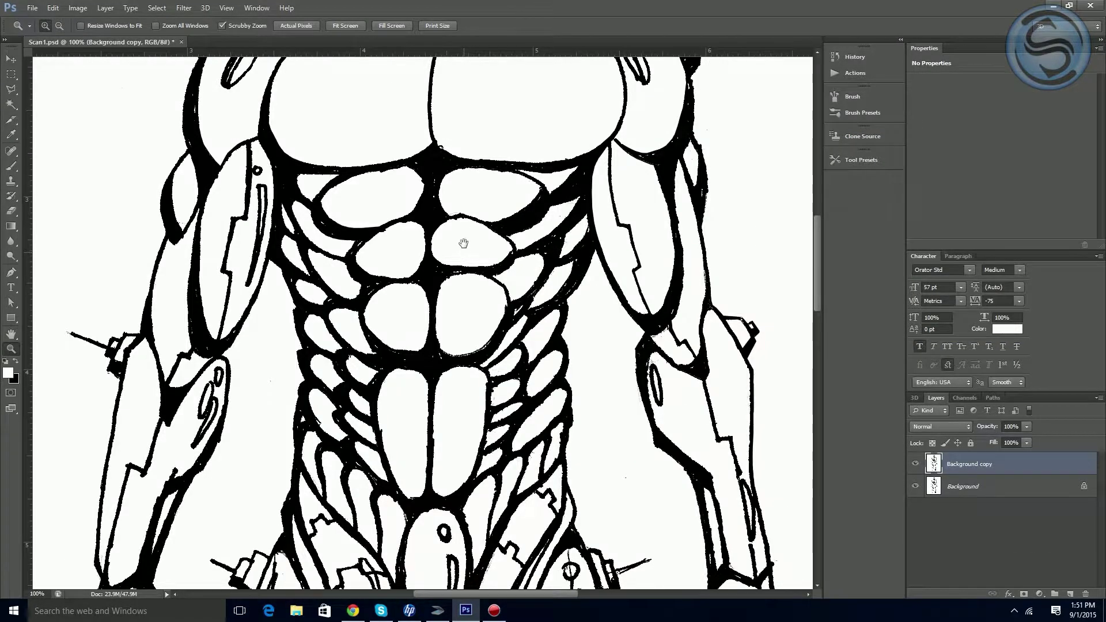
left_click_drag(463, 231, 431, 423)
left_click_drag(414, 188, 446, 375)
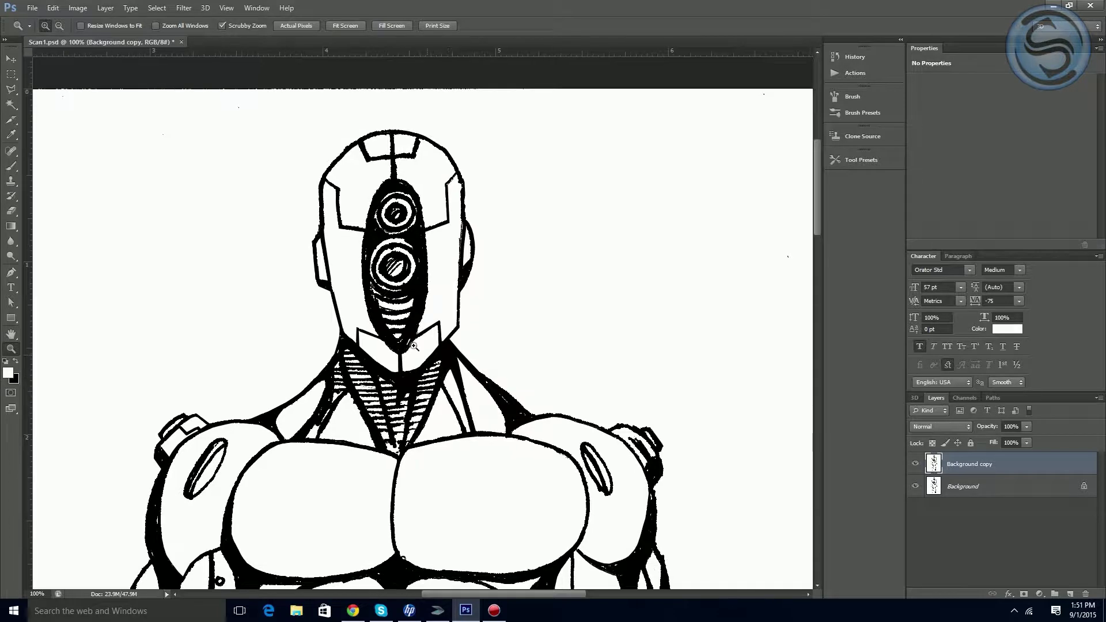
left_click(126, 9)
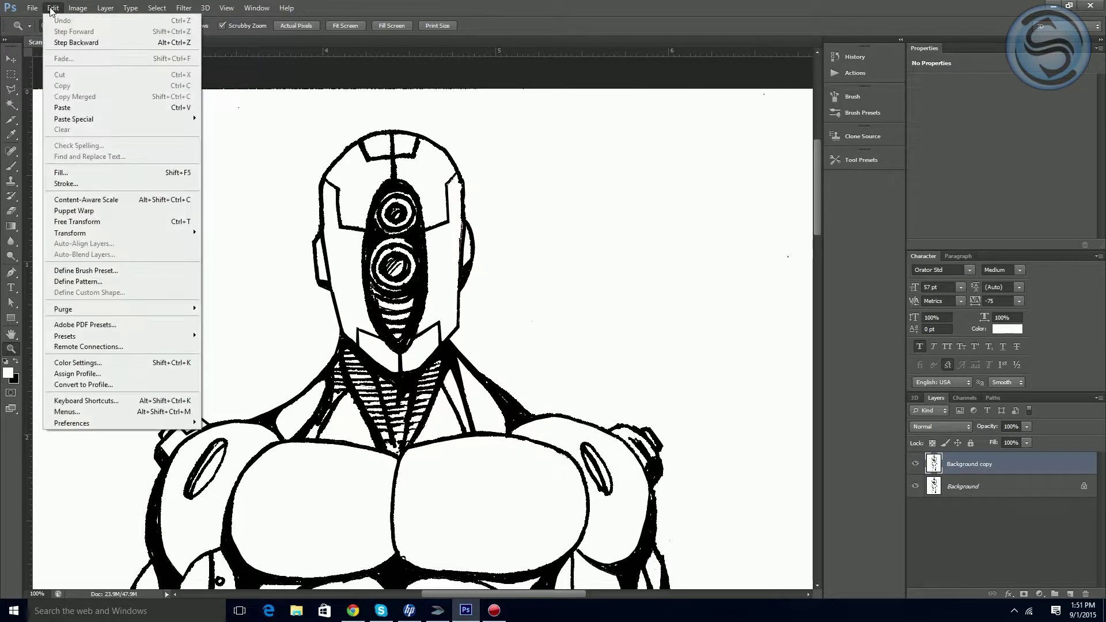
left_click(51, 10)
left_click(106, 8)
mouse_move(108, 50)
mouse_move(78, 8)
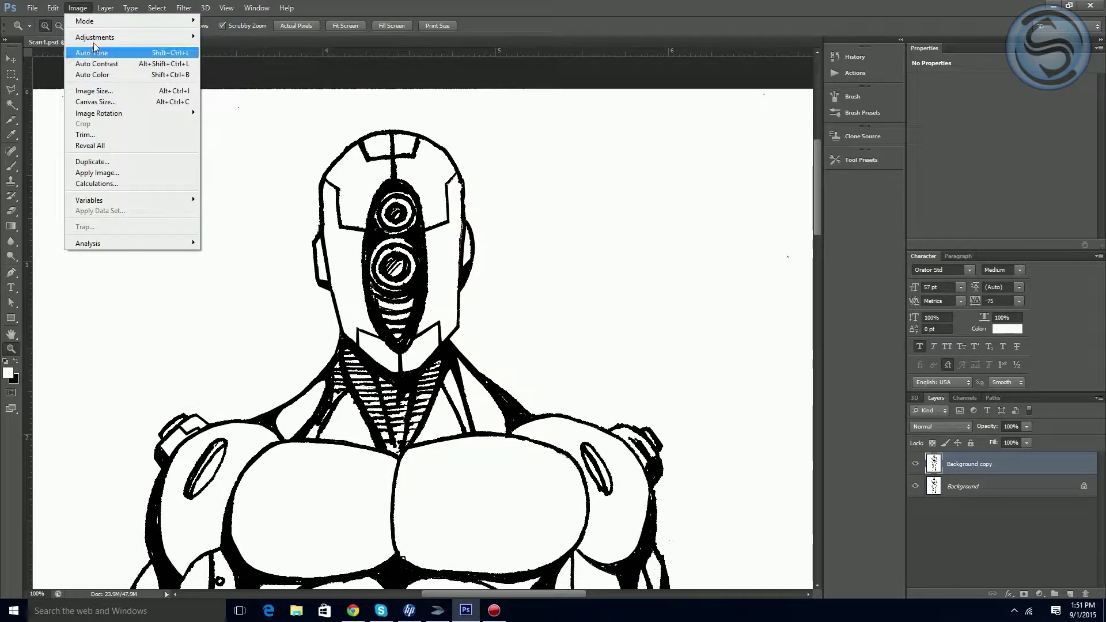
mouse_move(189, 37)
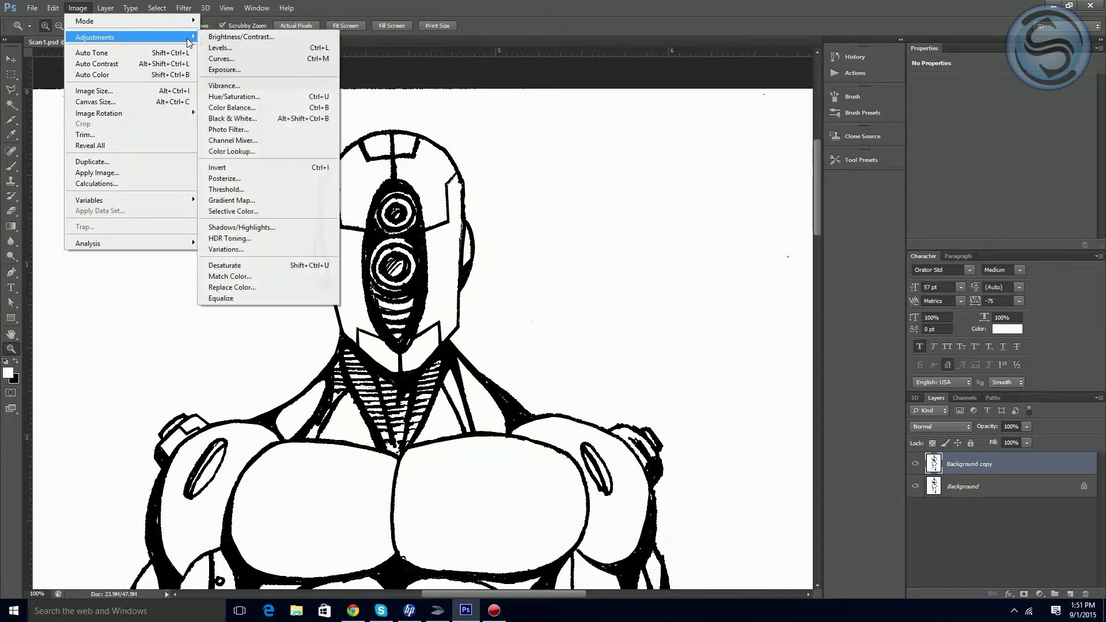
left_click(230, 47)
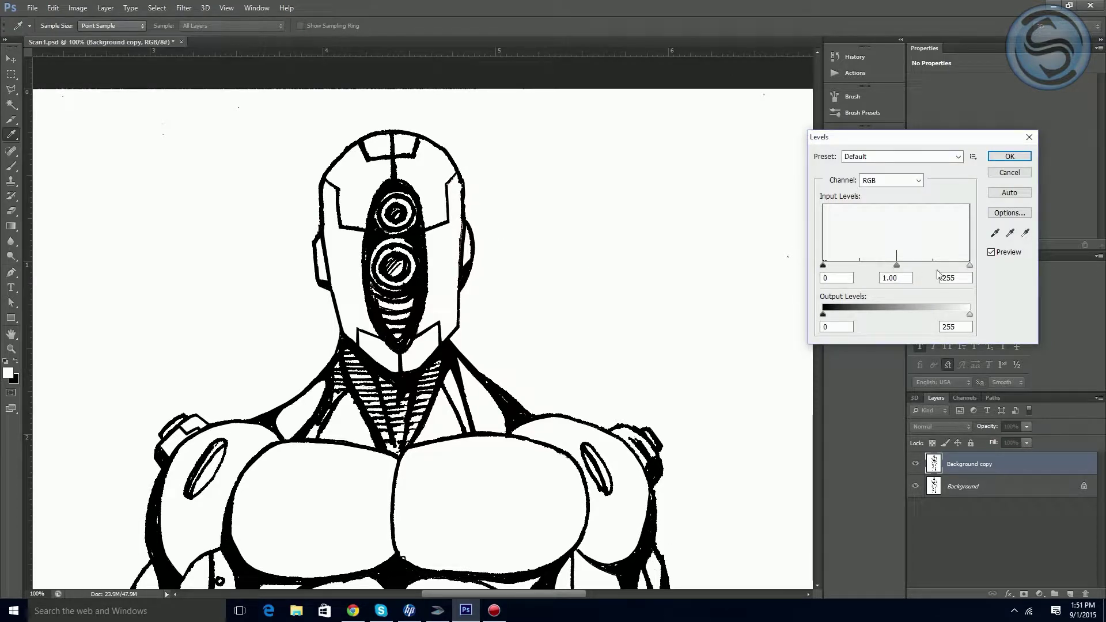
left_click_drag(825, 268, 938, 271)
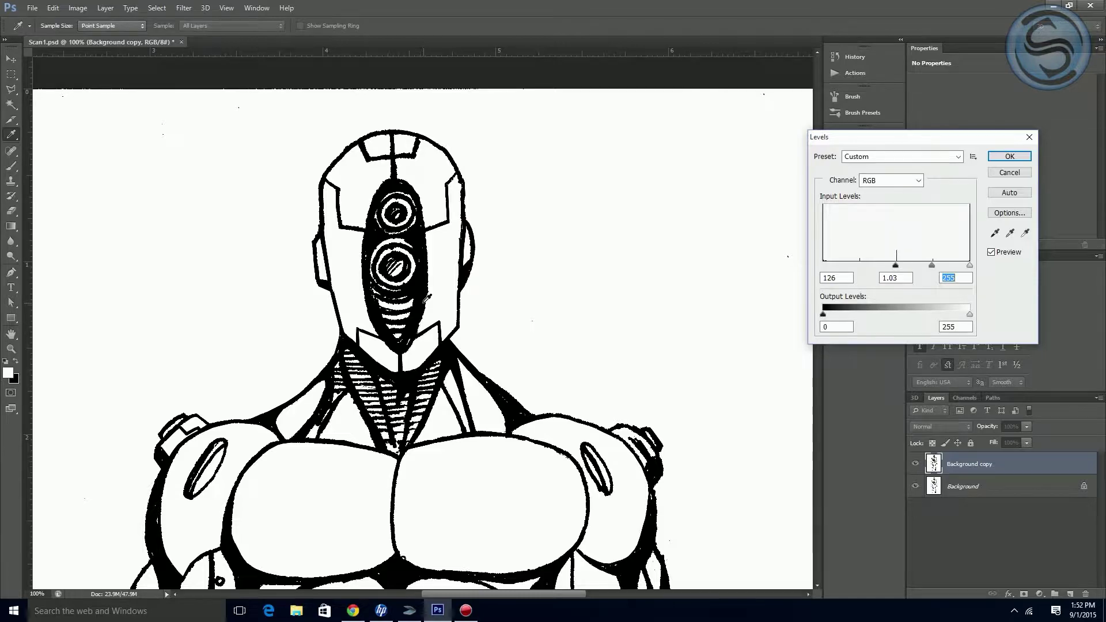
Step: Refine the Levels to a black input of 139 and a midtone of 1.66 while checking the face's line edges, and accept them
scroll(427, 298, "up", 5)
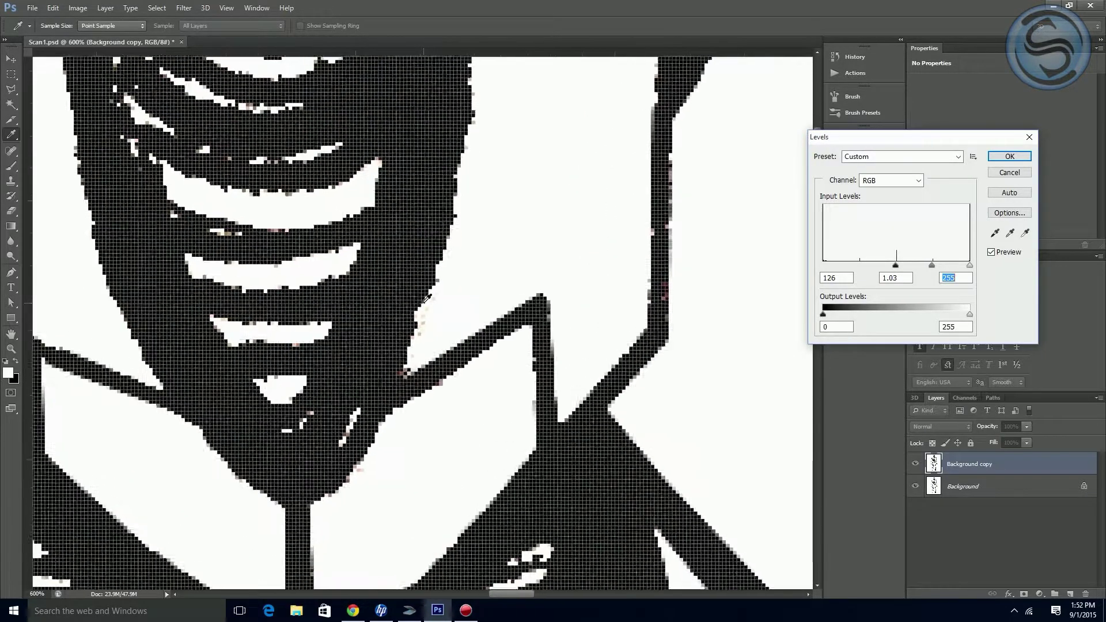
scroll(456, 303, "up", 1)
mouse_move(895, 266)
left_mouse_down()
mouse_move(845, 267)
mouse_move(903, 275)
left_mouse_up()
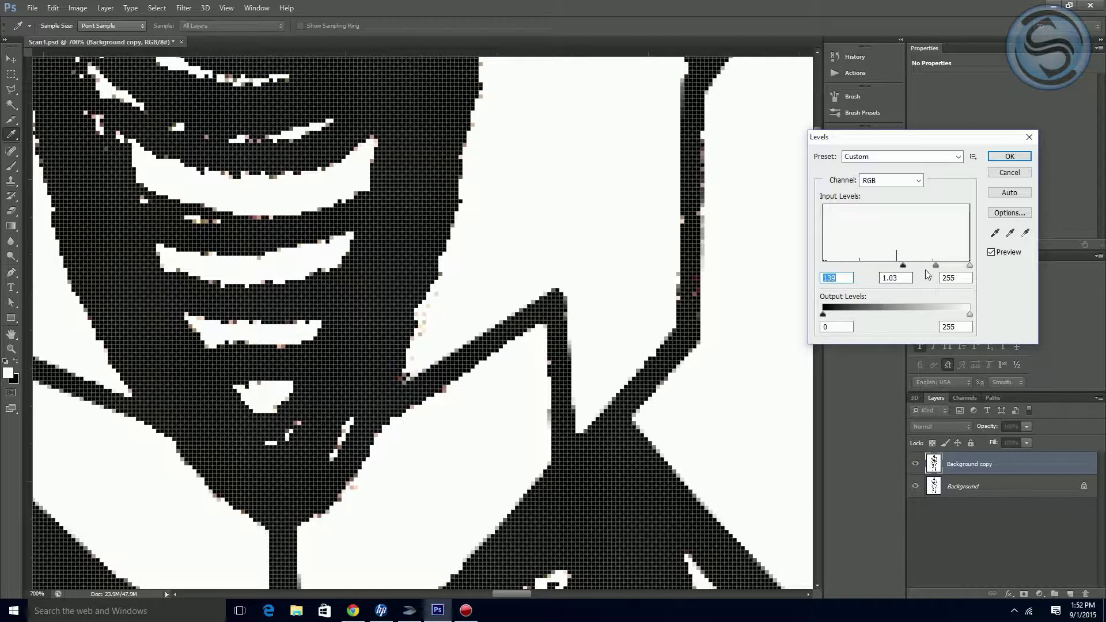
left_click_drag(936, 266, 923, 269)
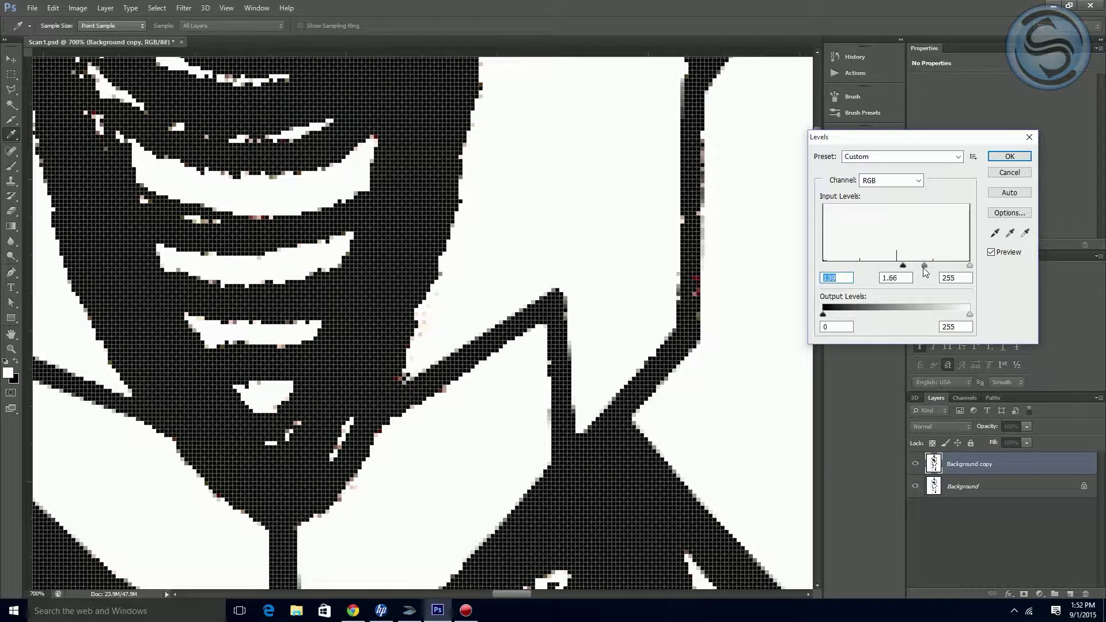
left_click(1010, 156)
key("z")
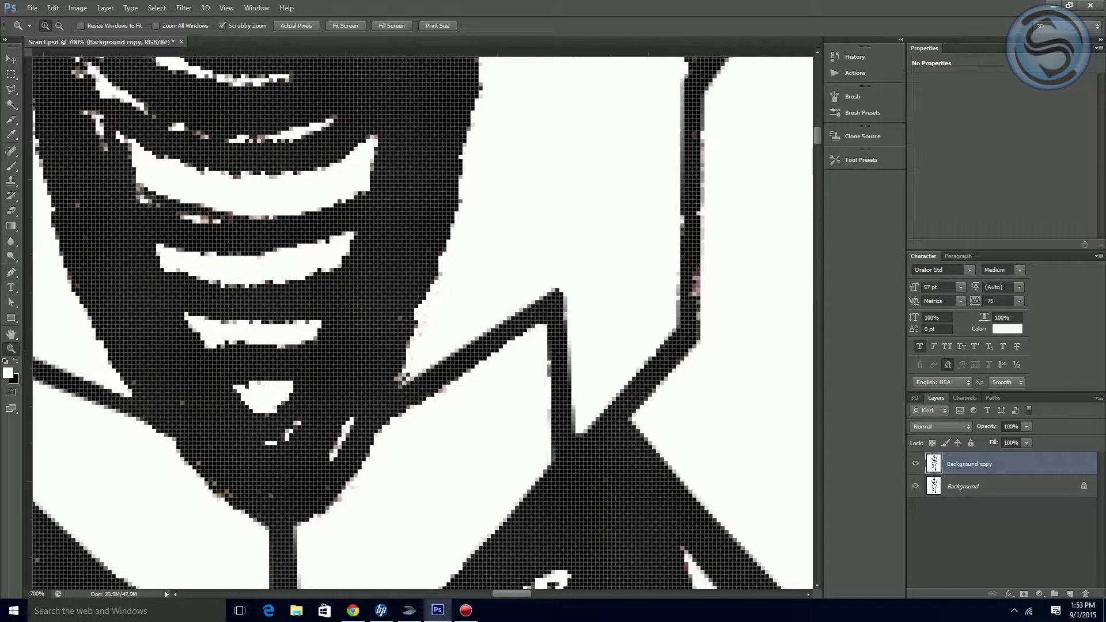
Step: Examine the robot drawing from the head down the body at 100% and 50%
double_click(11, 349)
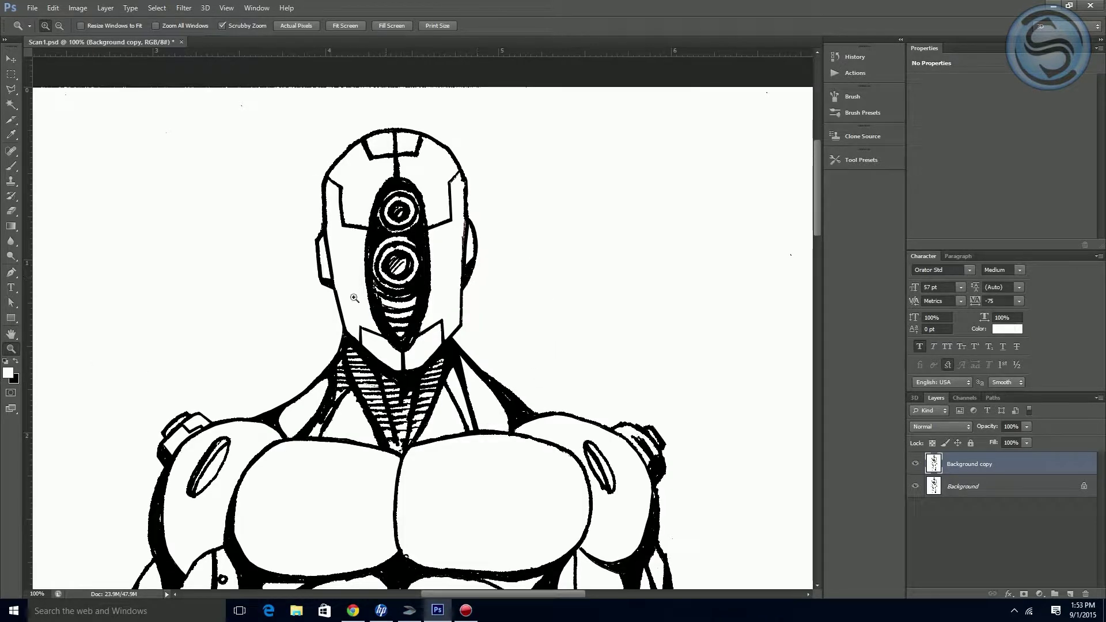
left_click_drag(461, 474, 456, 398)
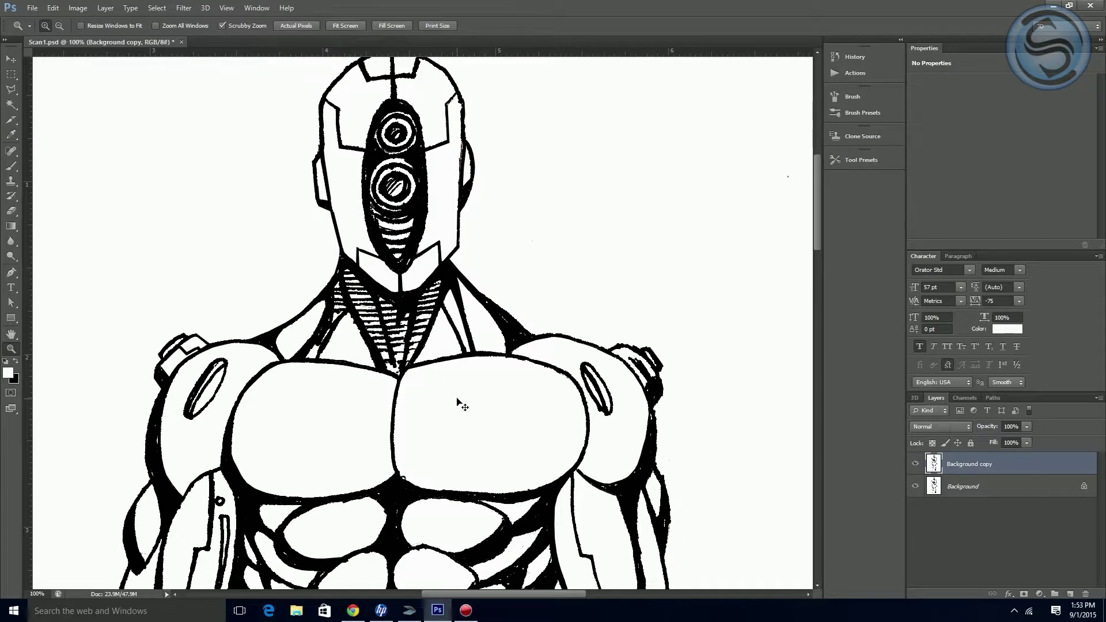
key("ctrl+minus")
key("ctrl+minus")
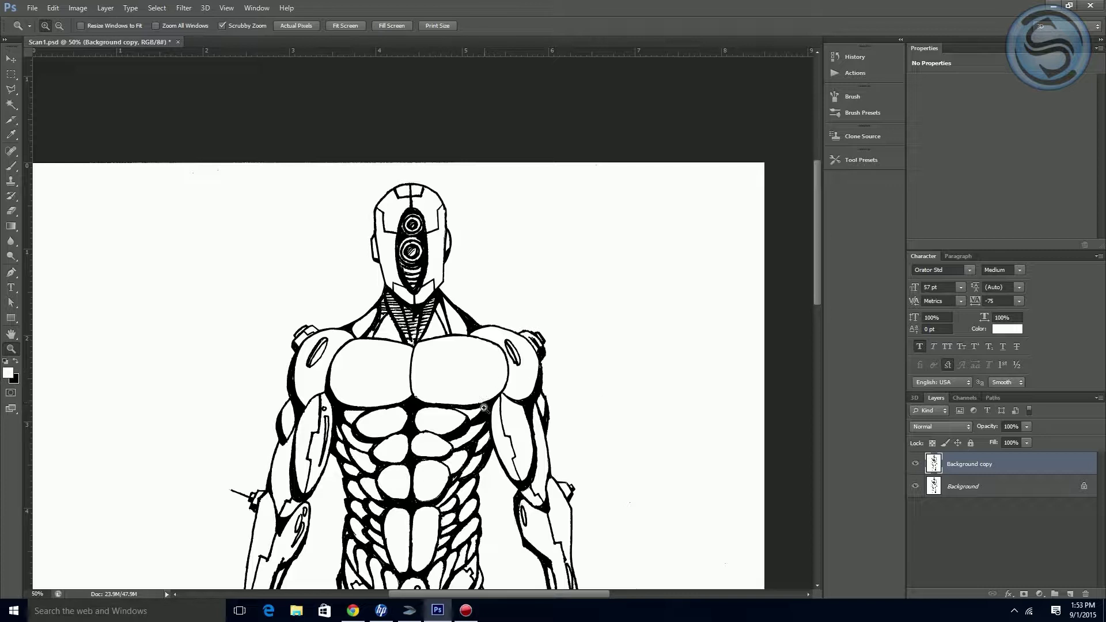
scroll(478, 405, "down", 3)
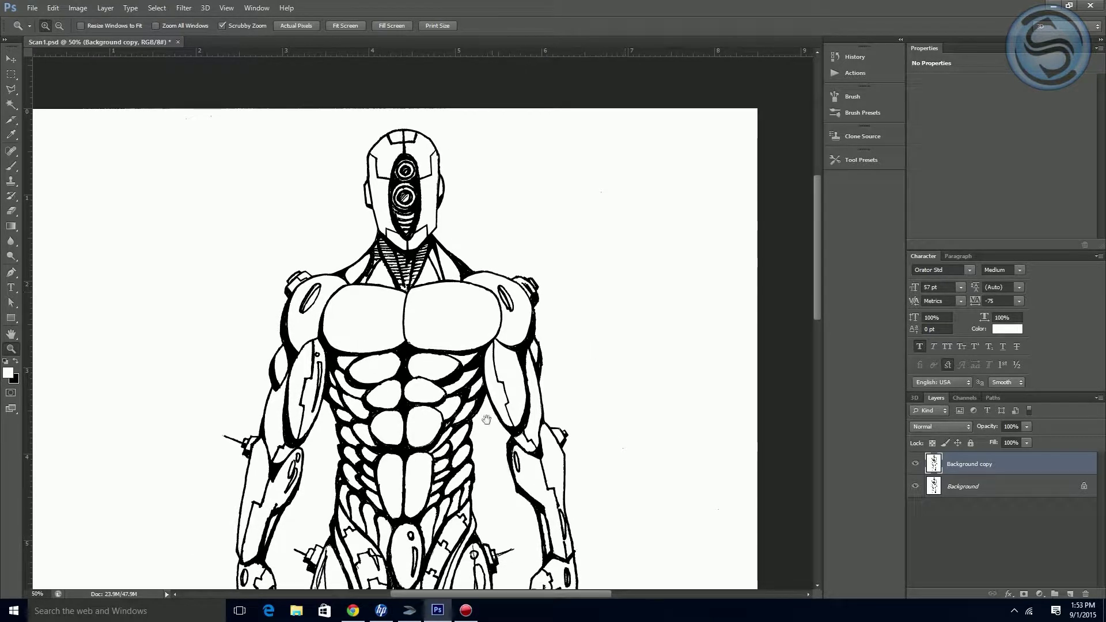
scroll(500, 406, "down", 9)
scroll(475, 426, "up", 9)
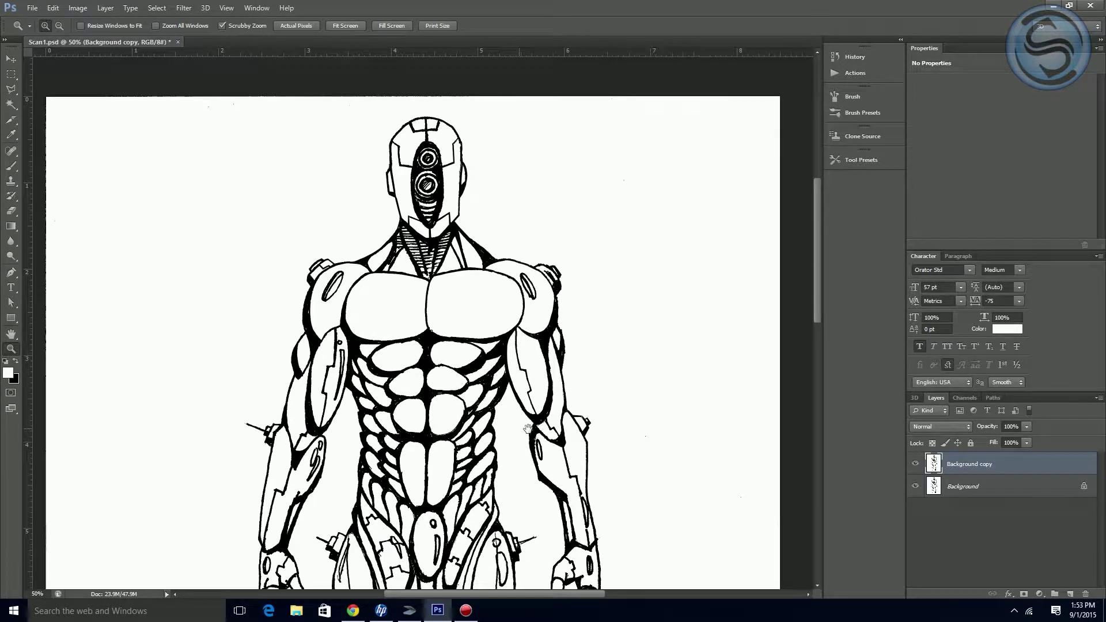
Step: Select the stray specks in the blank paper beside the head with a rectangular marquee, fill the area with white and deselect
left_click_drag(129, 237, 154, 243)
left_click_drag(762, 380, 308, 456)
left_click_drag(572, 322, 479, 362)
left_click_drag(446, 257, 496, 259)
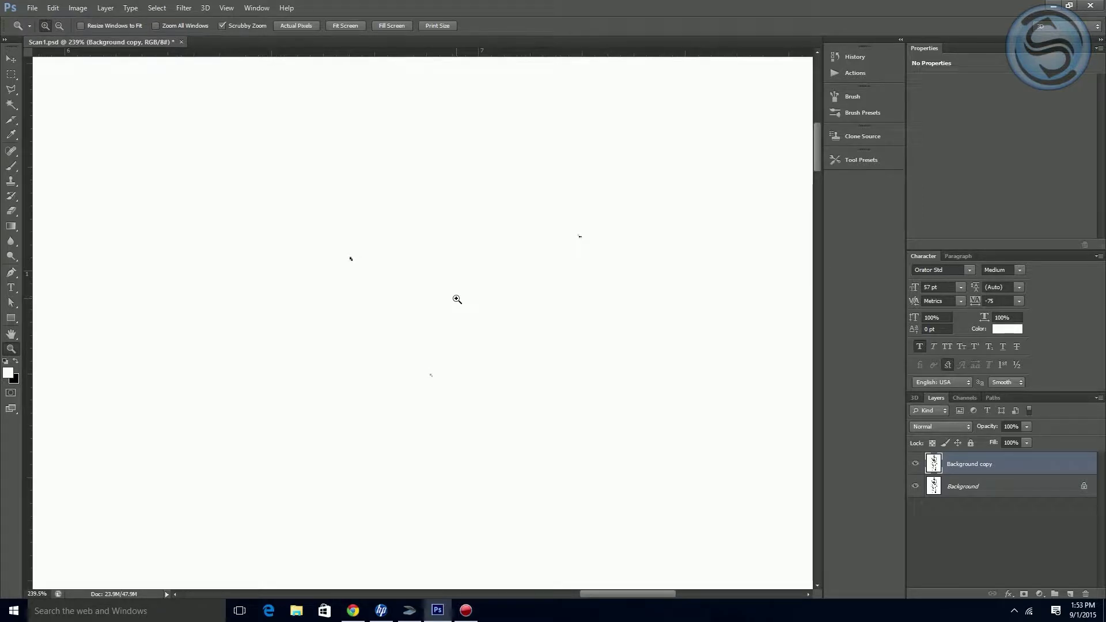
key("m")
left_click_drag(279, 134, 635, 442)
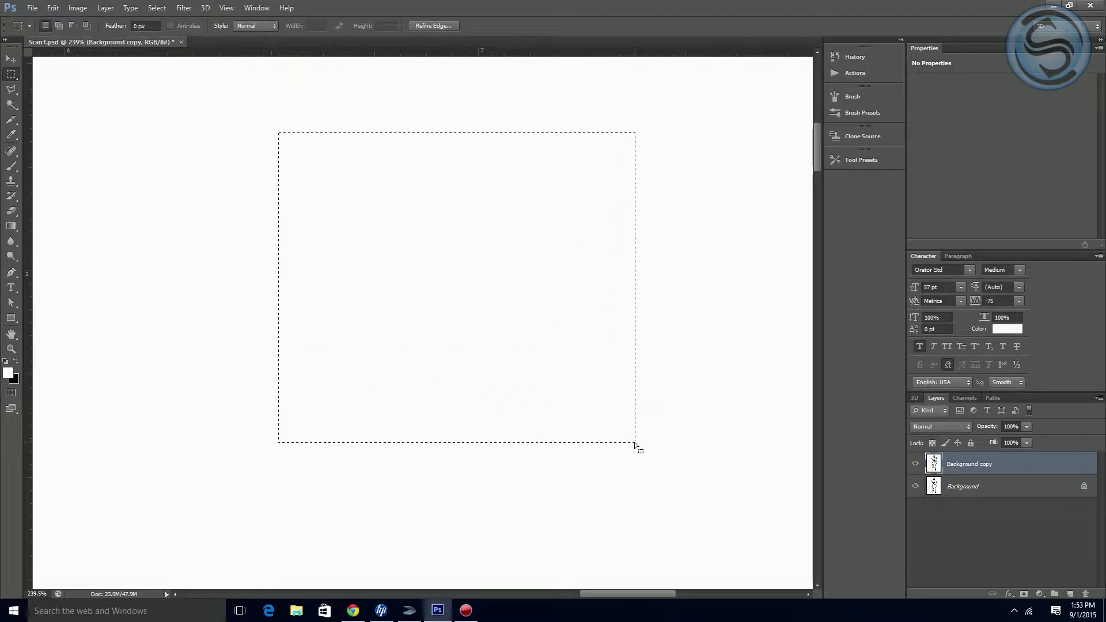
key("ctrl+minus")
key("ctrl+0")
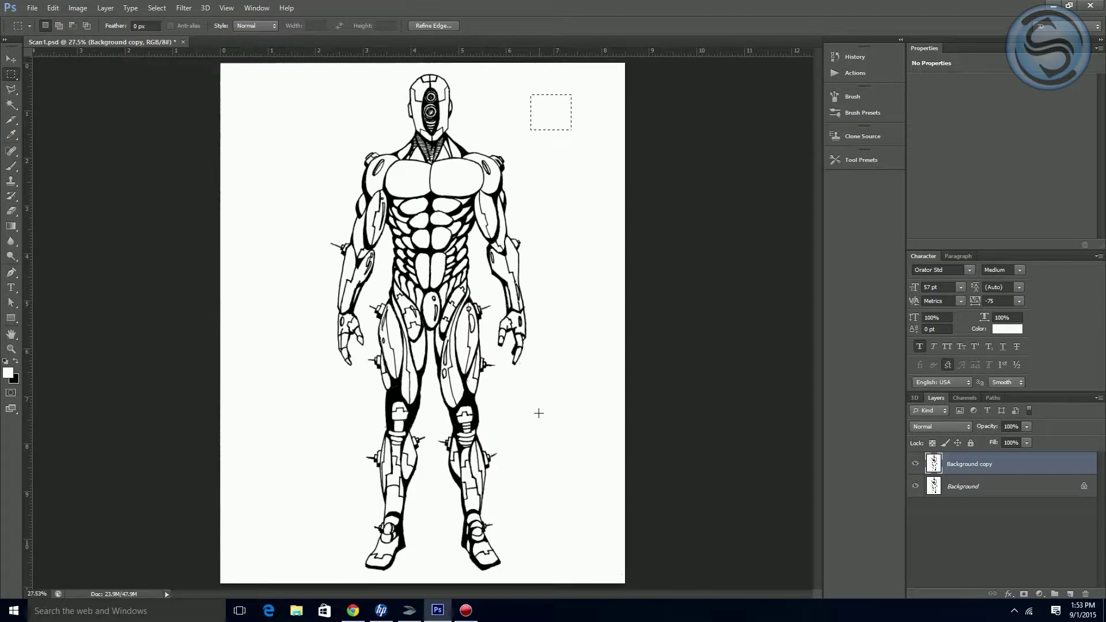
key("ctrl+d")
Step: Outline the rough outer edge of the upper arm below the shoulder with the Polygonal Lasso, fill the selection with white and deselect
key("z")
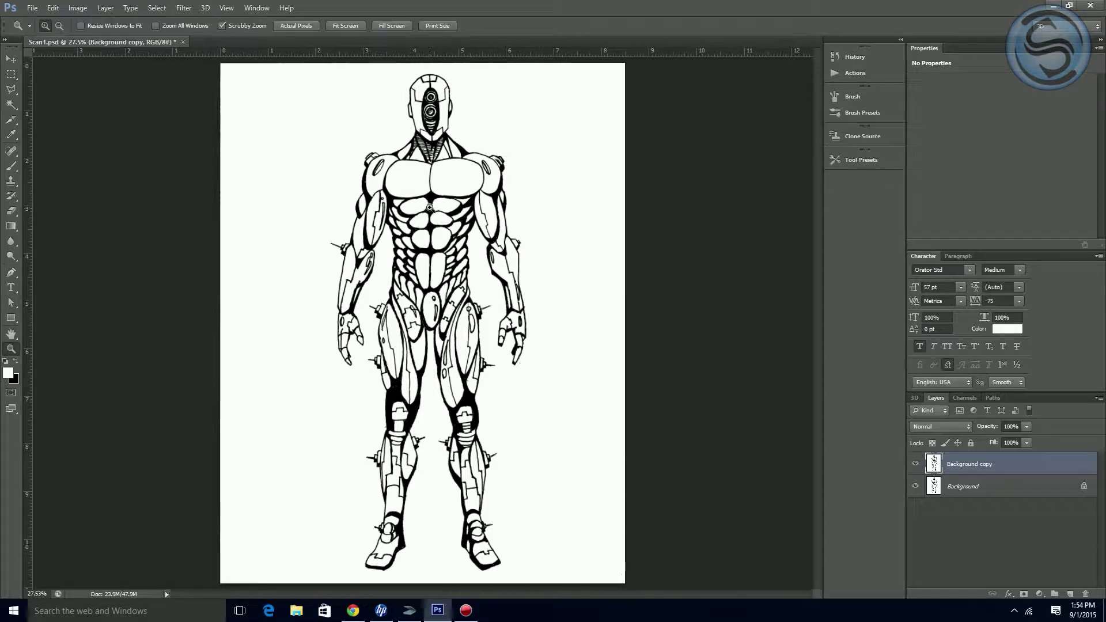
left_click_drag(418, 165, 468, 173)
left_click_drag(475, 210, 420, 372)
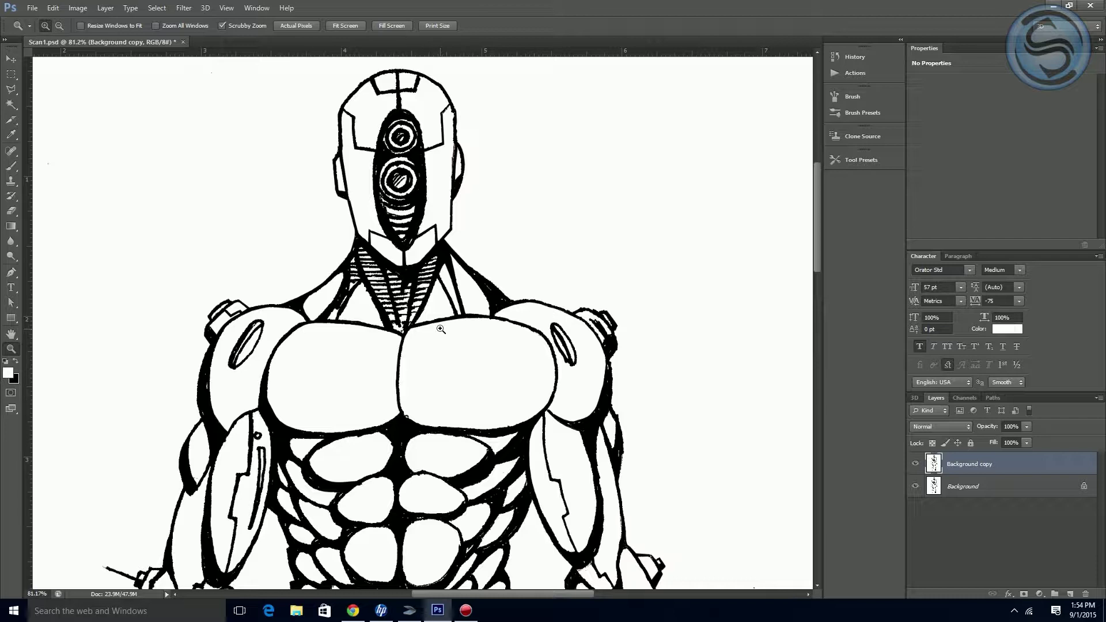
mouse_move(452, 323)
left_mouse_down()
mouse_move(472, 278)
mouse_move(457, 261)
mouse_move(419, 323)
mouse_move(416, 377)
mouse_move(363, 382)
left_mouse_up()
left_click_drag(465, 356, 406, 311)
left_click_drag(484, 321, 538, 323)
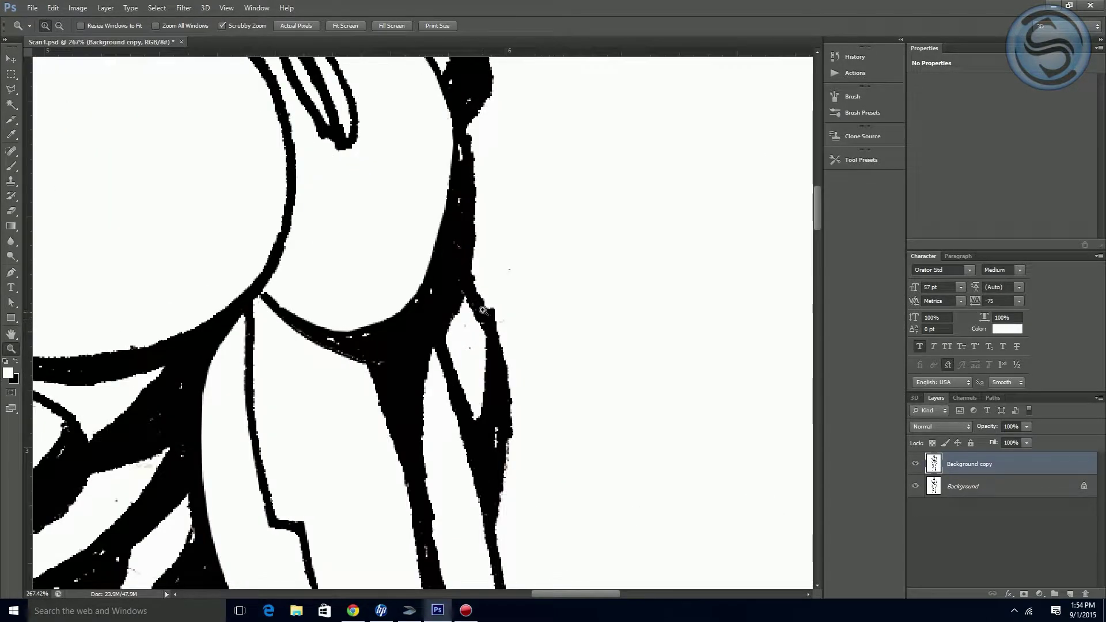
key("l")
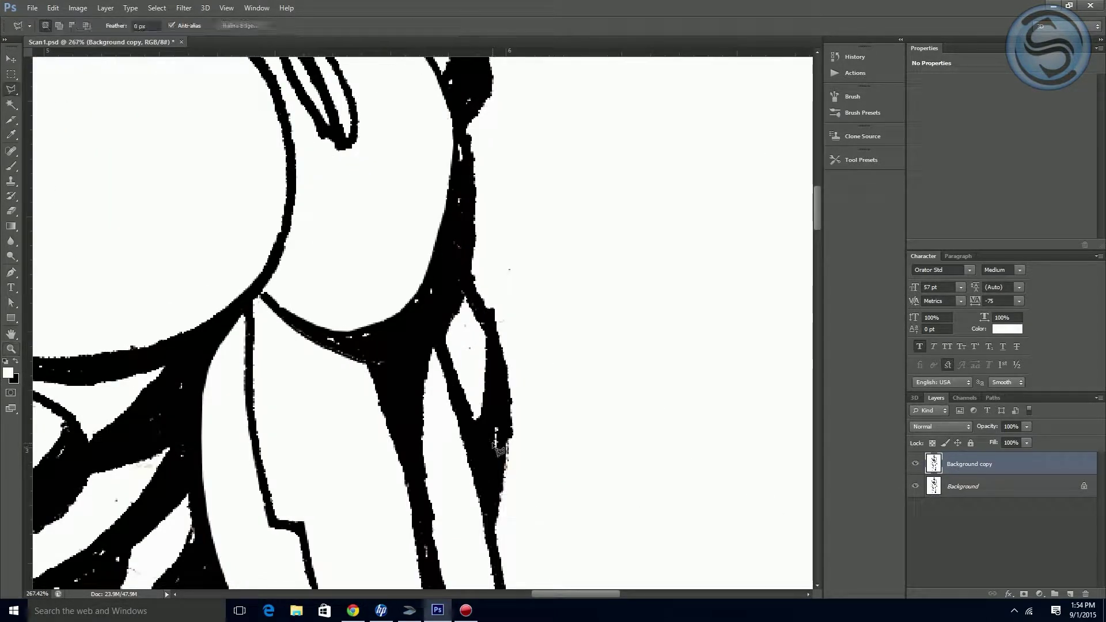
left_click(487, 307)
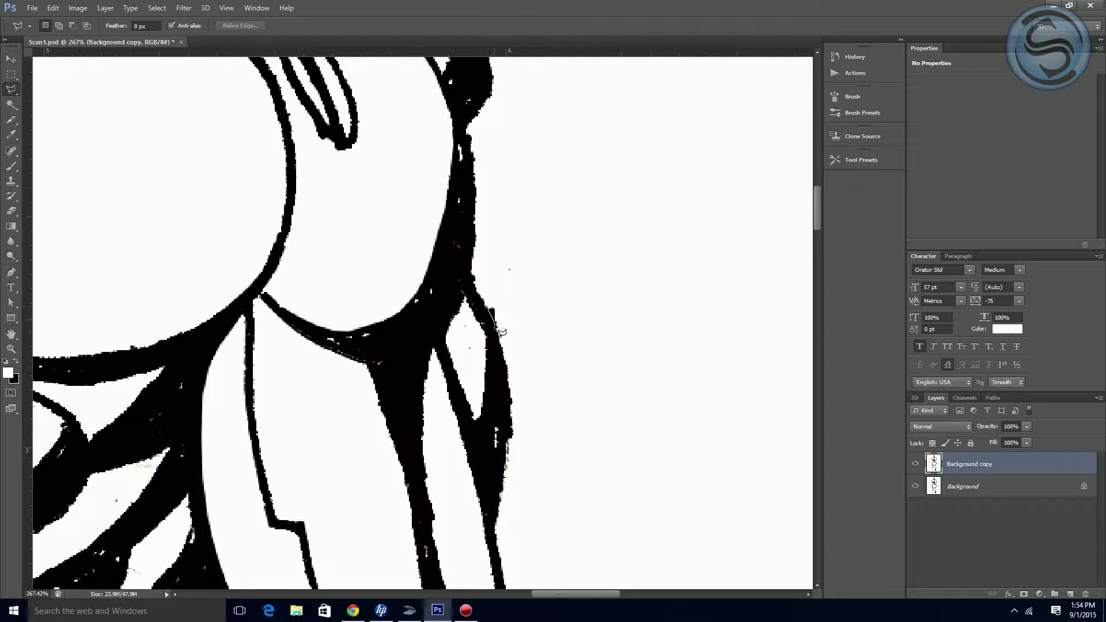
left_click(506, 363)
left_click(512, 396)
left_click(504, 485)
left_click(570, 482)
left_click(622, 373)
double_click(505, 252)
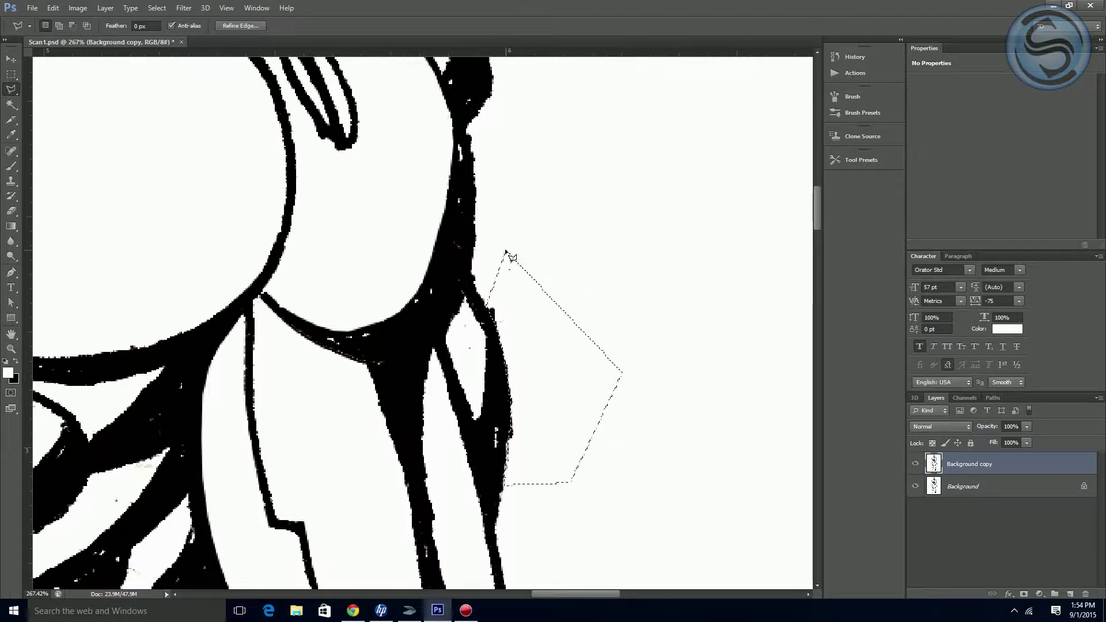
key("alt+Delete")
key("ctrl+d")
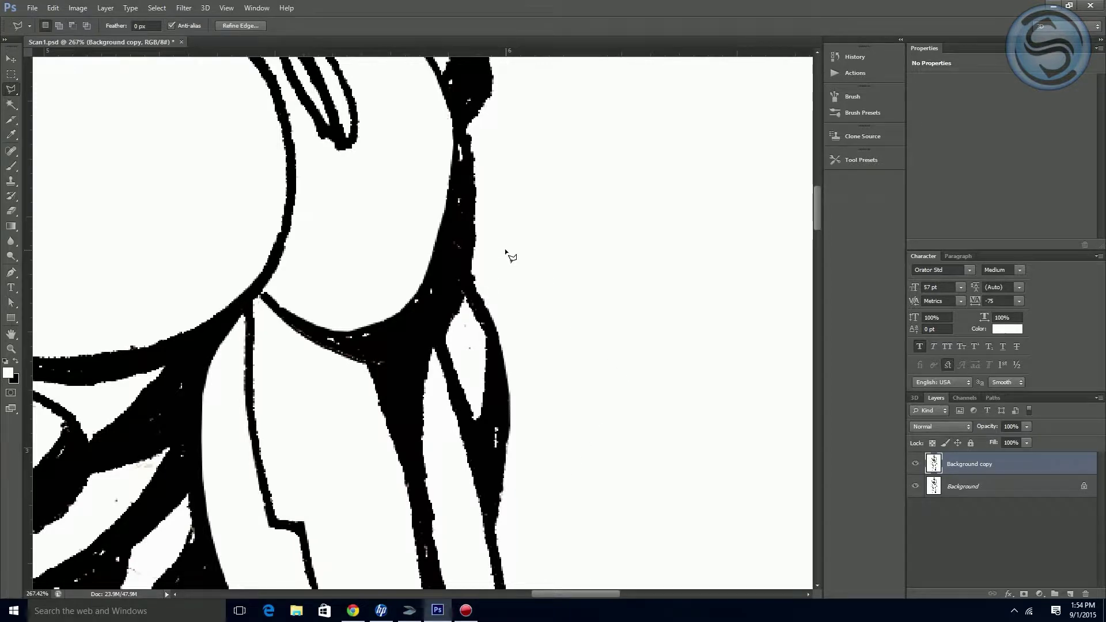
Step: Examine the robot's head, shoulders, arms and torso for remaining rough line edges
left_click_drag(412, 312, 495, 313)
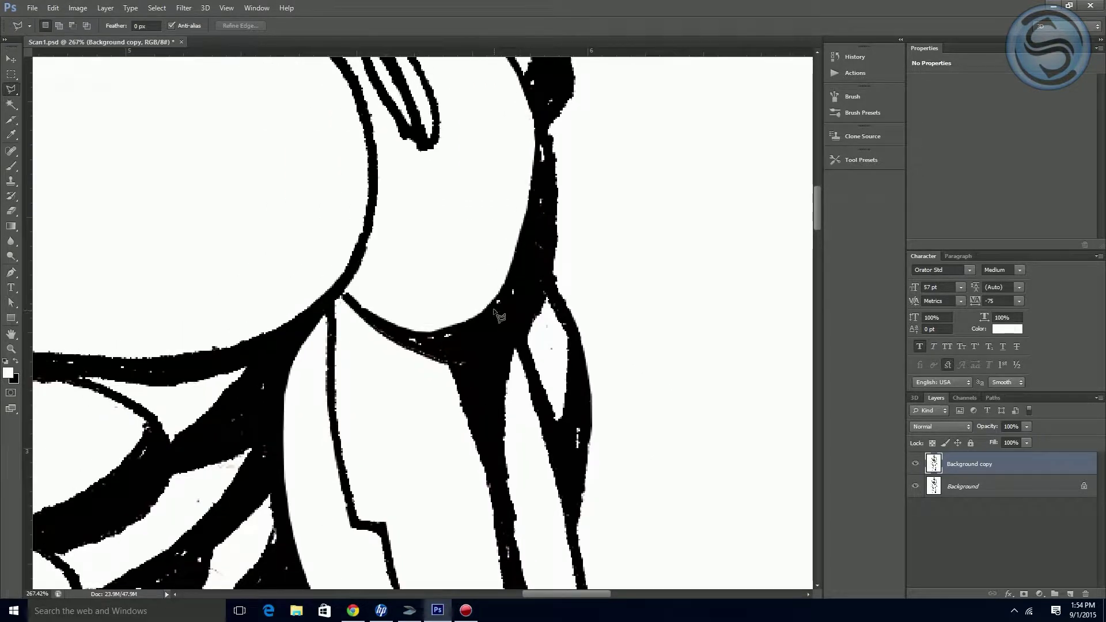
key("ctrl+minus")
key("ctrl+minus")
key("ctrl+minus")
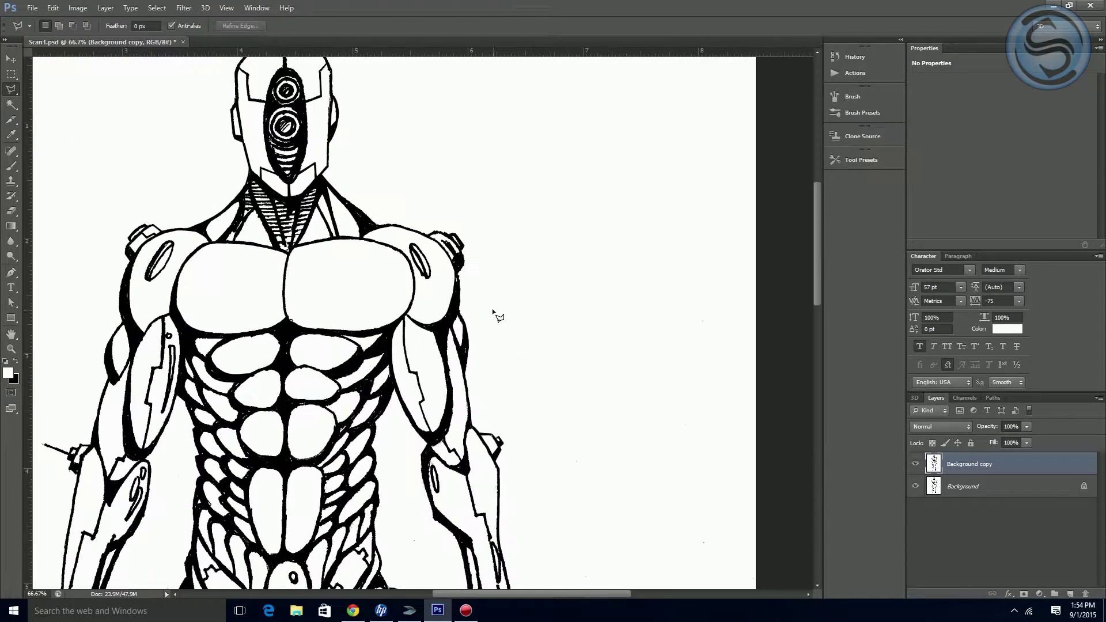
left_click_drag(401, 270, 494, 235)
left_click_drag(441, 496, 266, 292)
left_click_drag(408, 403, 515, 538)
left_click_drag(451, 304, 376, 490)
left_click_drag(379, 417, 438, 405)
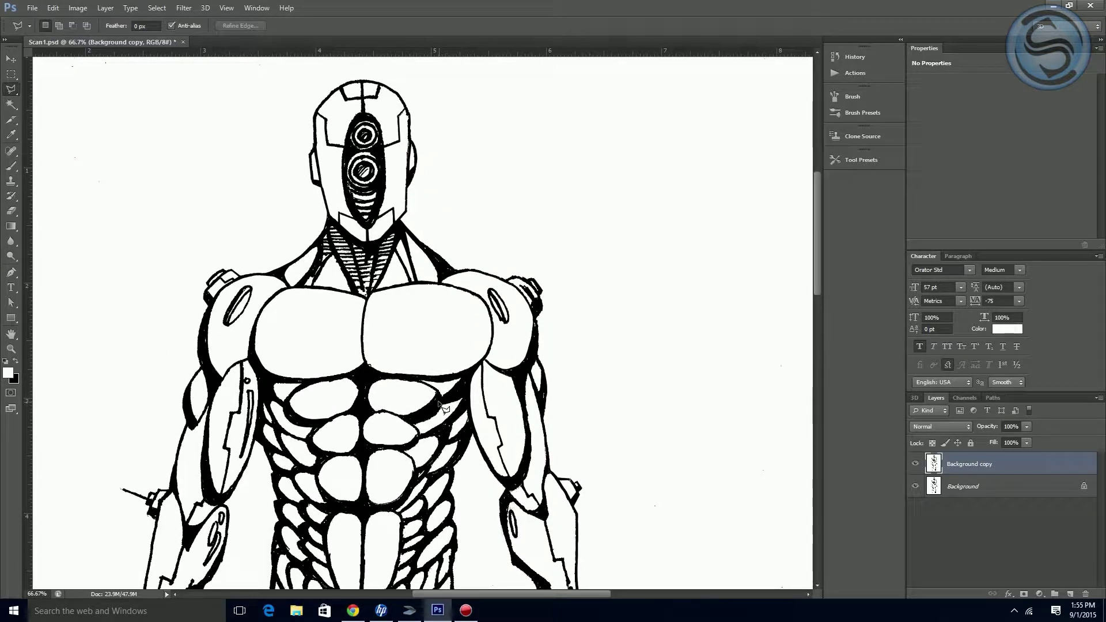
mouse_move(321, 435)
left_mouse_down()
mouse_move(307, 334)
mouse_move(334, 259)
mouse_move(333, 277)
mouse_move(359, 271)
mouse_move(469, 343)
mouse_move(423, 363)
left_mouse_up()
Step: Outline the rough upper edge of the second-row ab segment with the Polygonal Lasso, fill the selection with white and deselect
key("z")
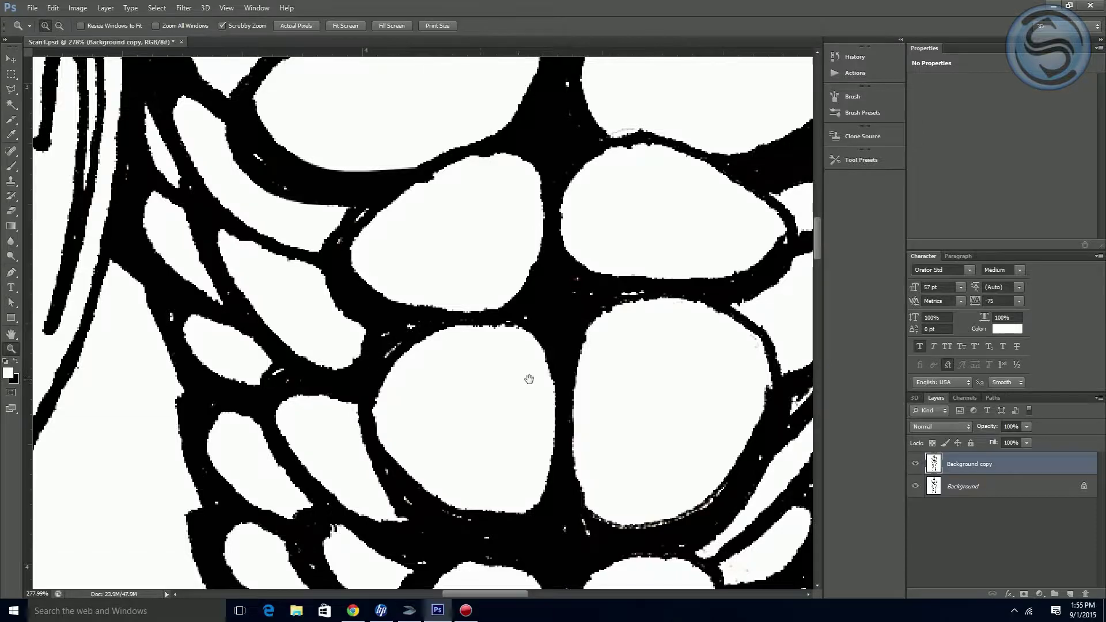
left_click_drag(516, 378, 356, 477)
left_click_drag(357, 395, 383, 519)
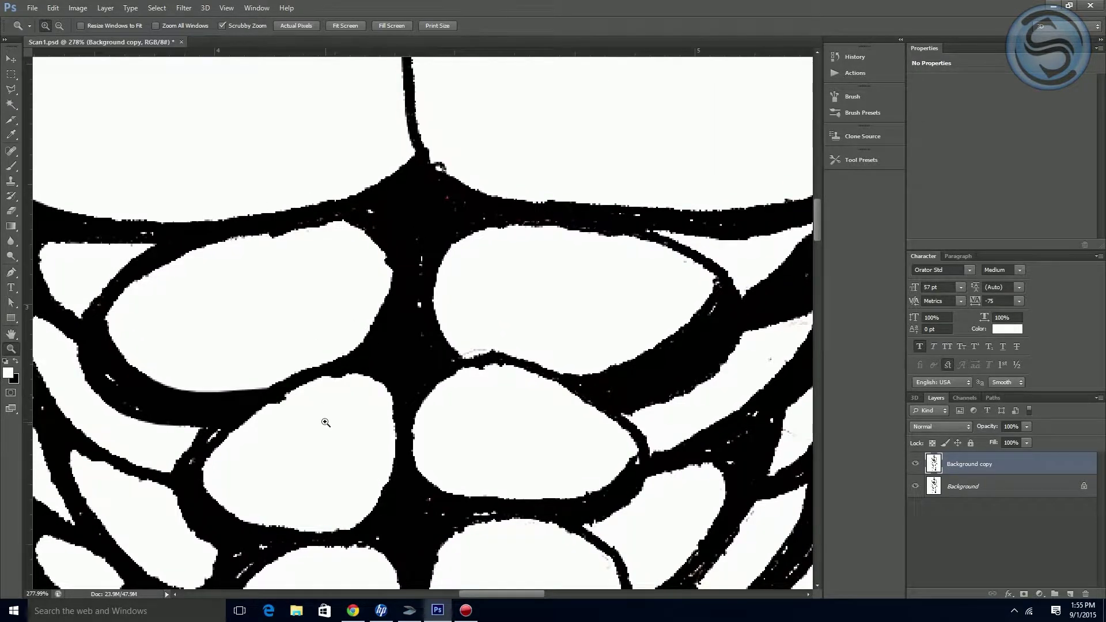
key("l")
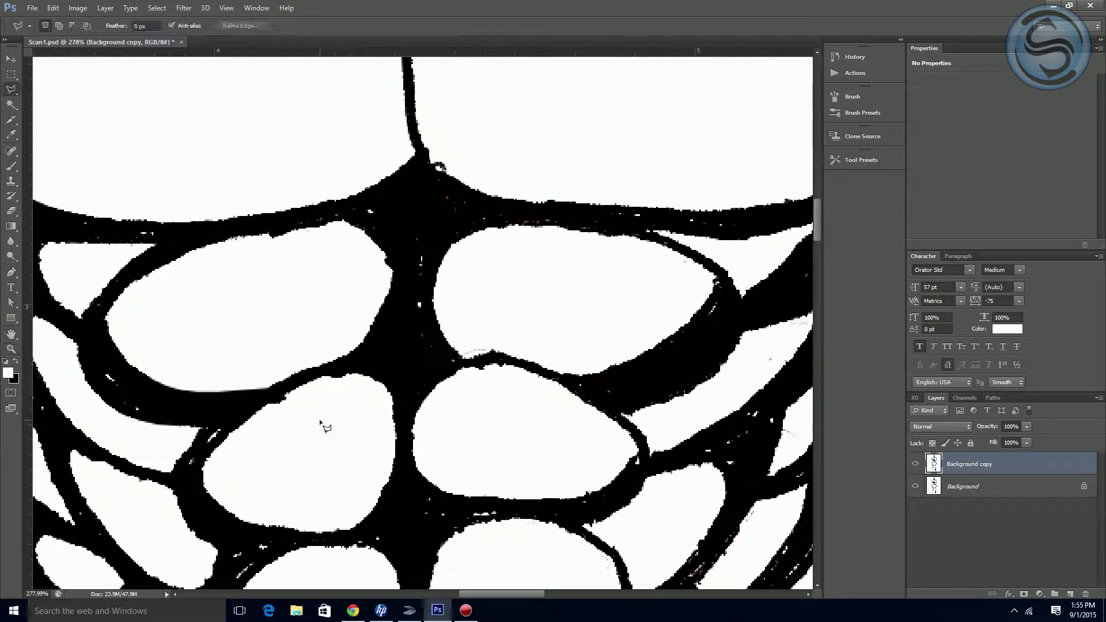
left_click(341, 375)
left_click(328, 376)
left_click(294, 390)
left_click(262, 412)
left_click(312, 432)
double_click(370, 402)
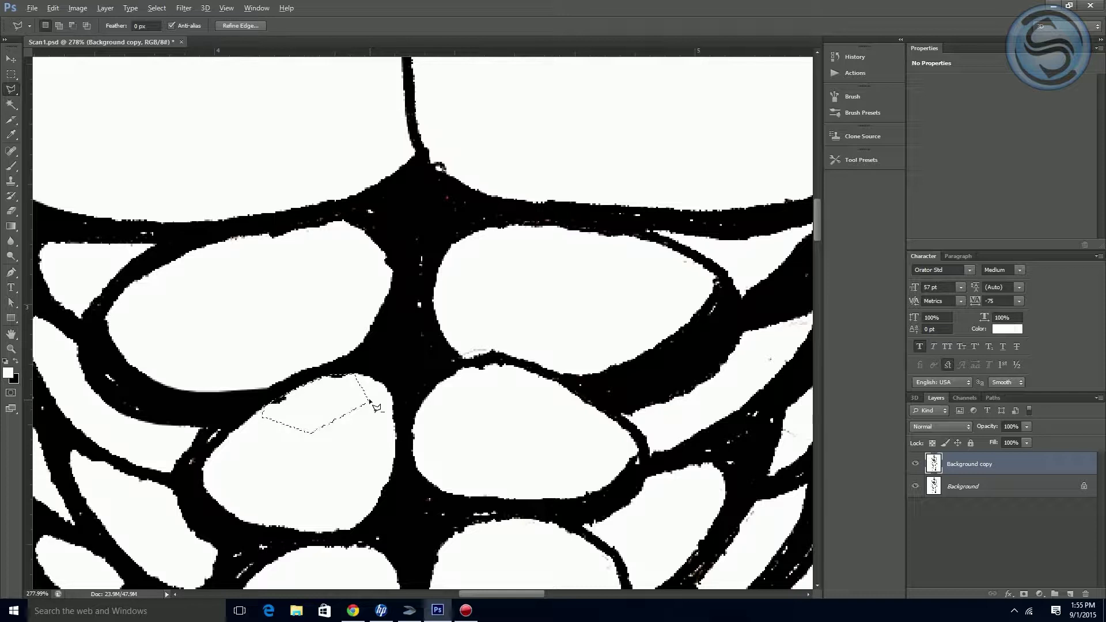
key("x")
key("ctrl+d")
mouse_move(369, 436)
left_mouse_down()
mouse_move(437, 441)
mouse_move(297, 470)
left_mouse_up()
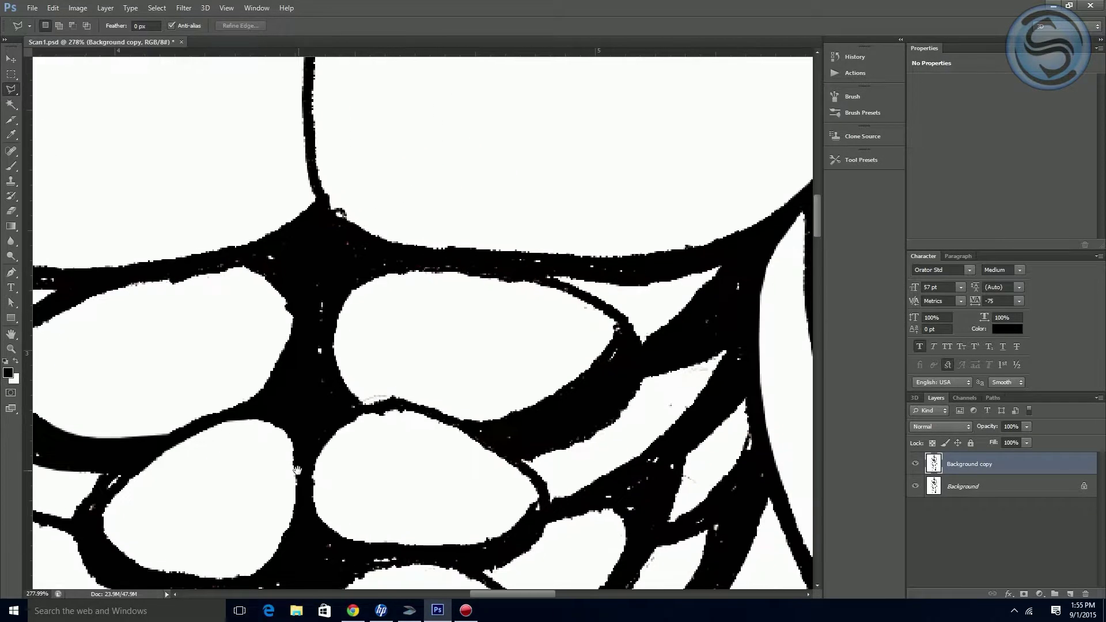
key("ctrl+0")
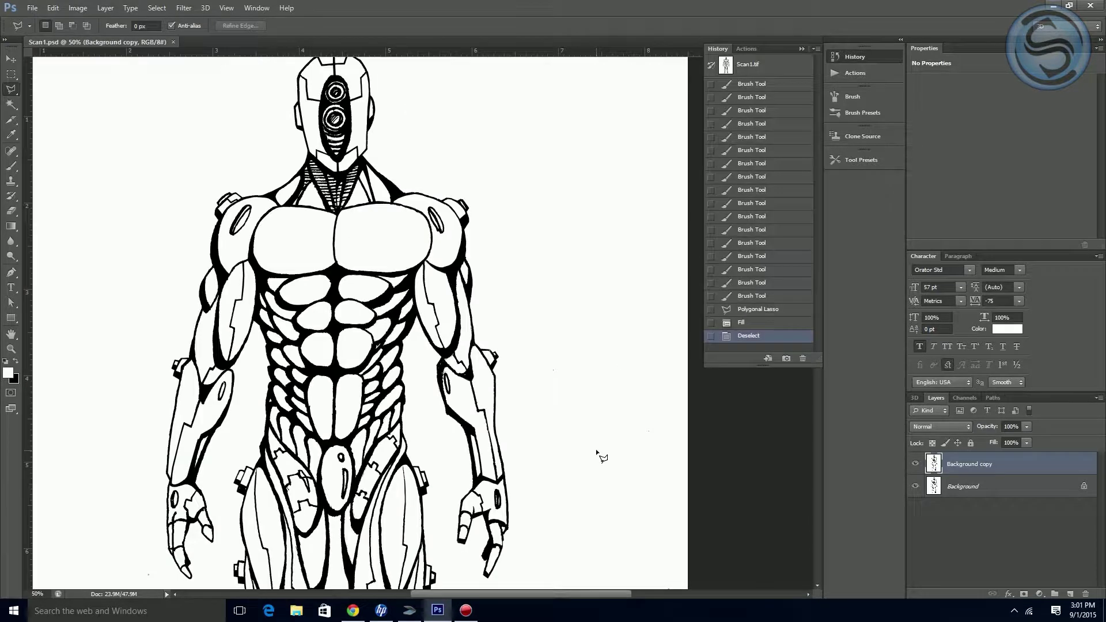
Step: Paint the stray white gap between the third-row ab segment and the adjacent ribs black with the Brush tool
mouse_move(301, 420)
left_mouse_down()
mouse_move(311, 469)
mouse_move(302, 461)
mouse_move(364, 466)
mouse_move(316, 339)
left_mouse_up()
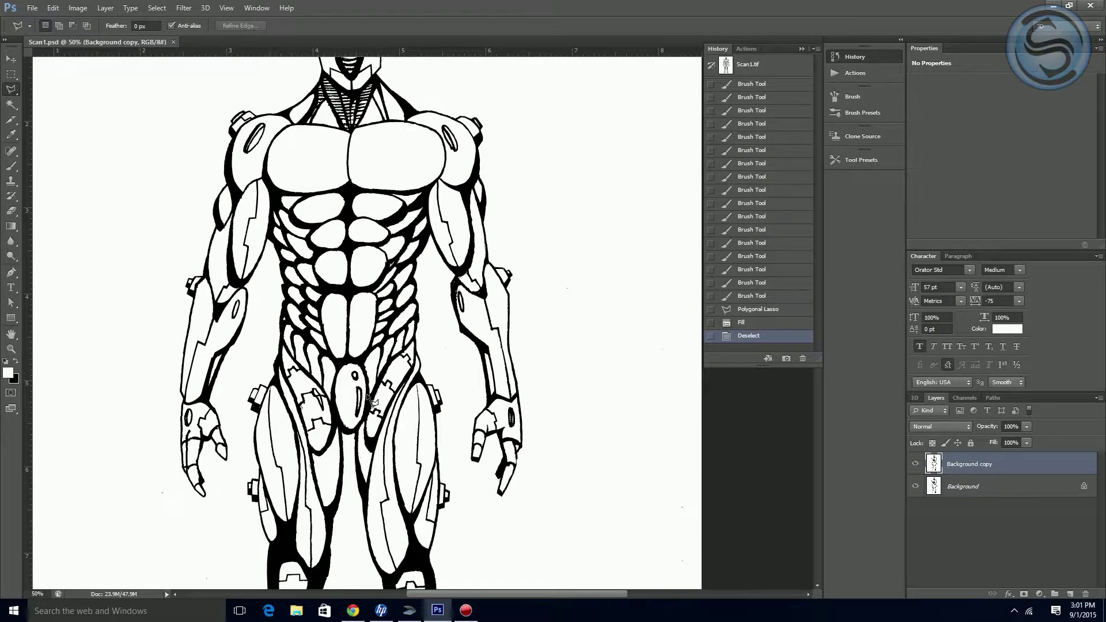
left_click_drag(403, 442, 405, 432)
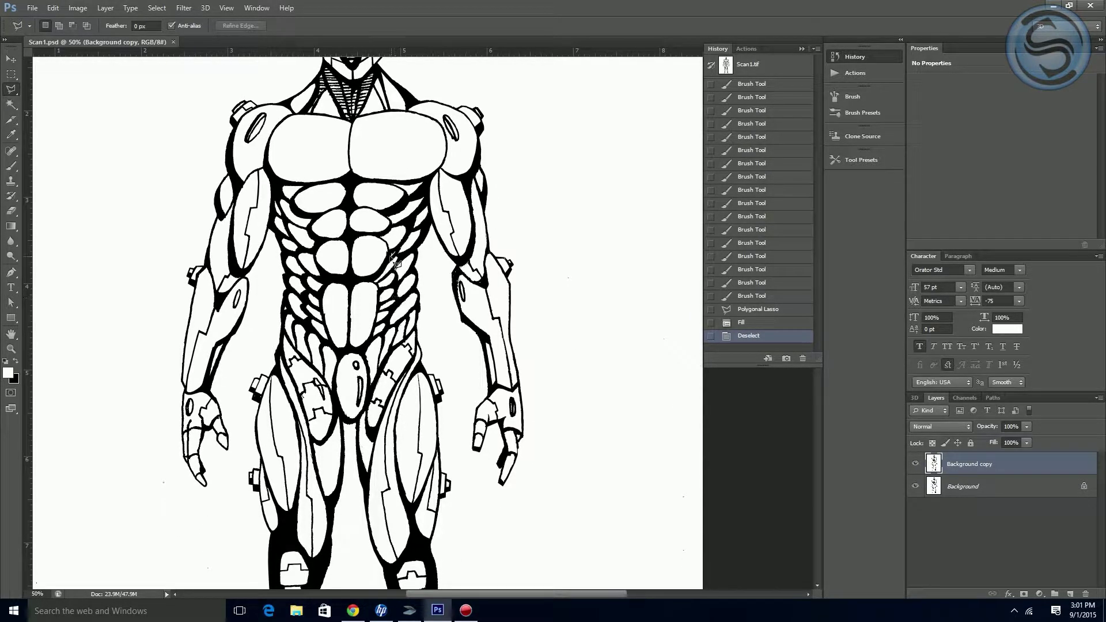
key("z")
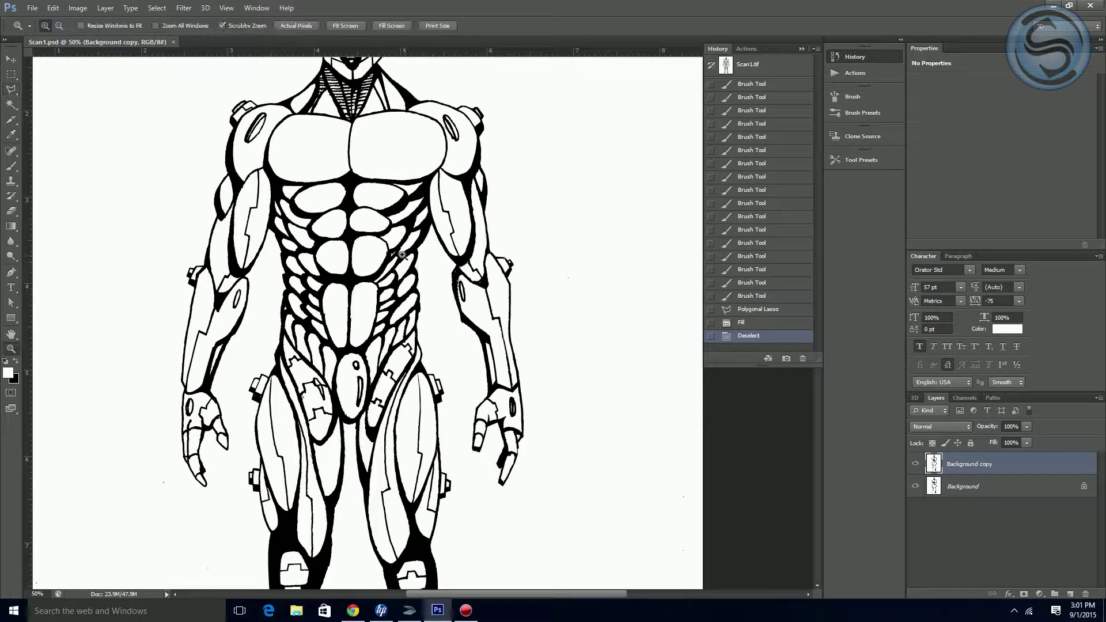
mouse_move(403, 254)
left_mouse_down()
mouse_move(464, 257)
mouse_move(395, 259)
left_mouse_up()
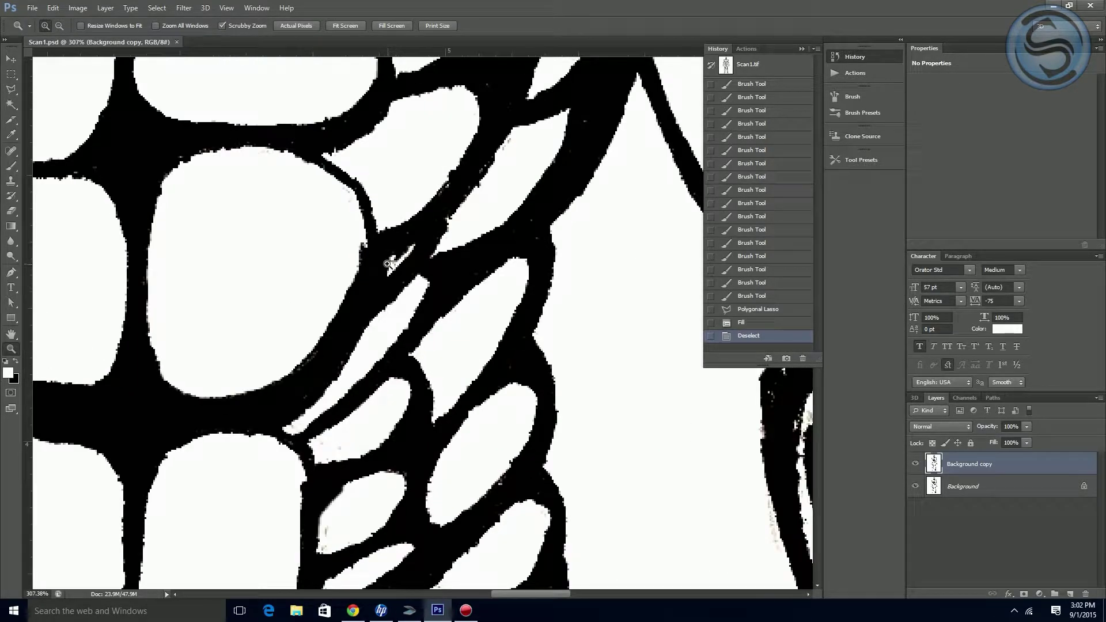
key("b")
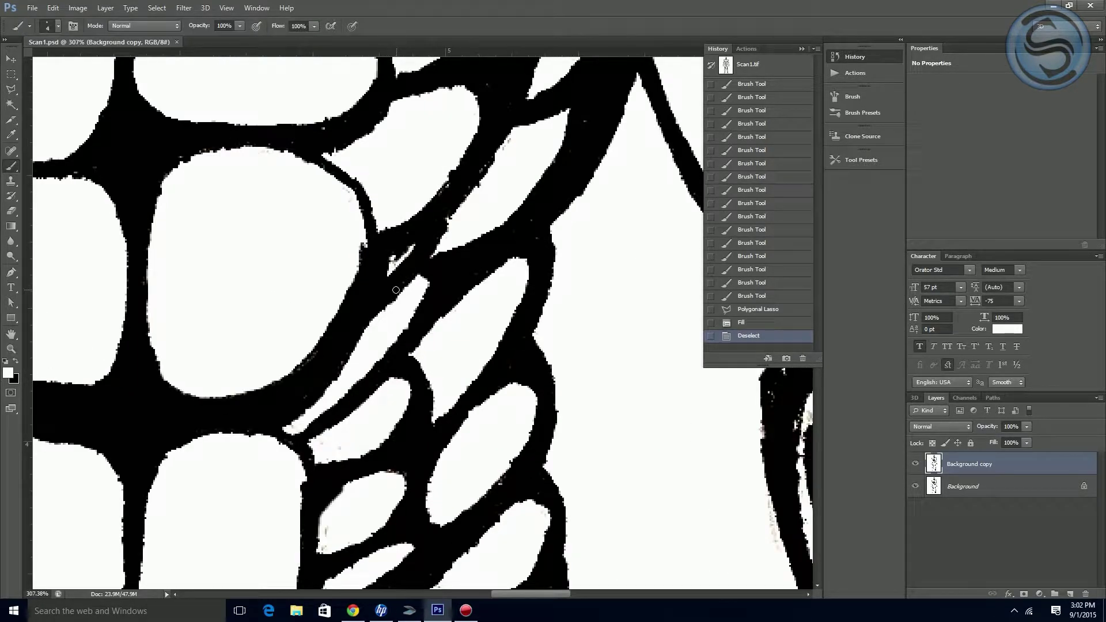
key("x")
mouse_move(402, 272)
left_mouse_down()
mouse_move(408, 252)
mouse_move(394, 271)
mouse_move(354, 264)
mouse_move(350, 277)
left_mouse_up()
key("x")
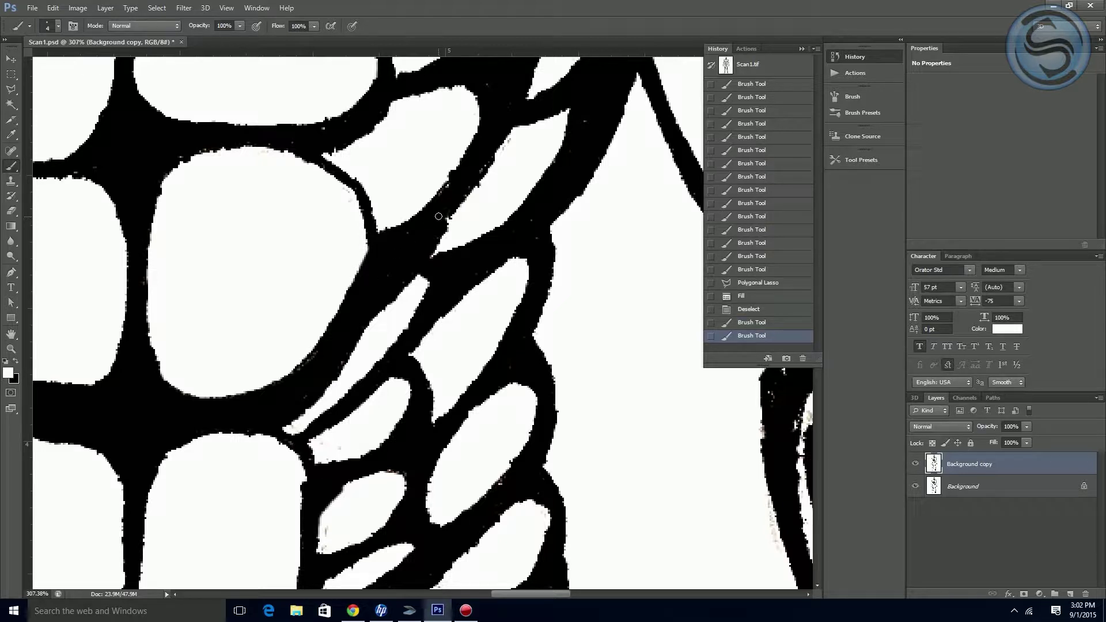
Step: Fill the white flecks in the line between the two upper ribs with black and trim its edge with white
key("x")
mouse_move(450, 213)
left_mouse_down()
mouse_move(442, 223)
mouse_move(442, 192)
left_mouse_up()
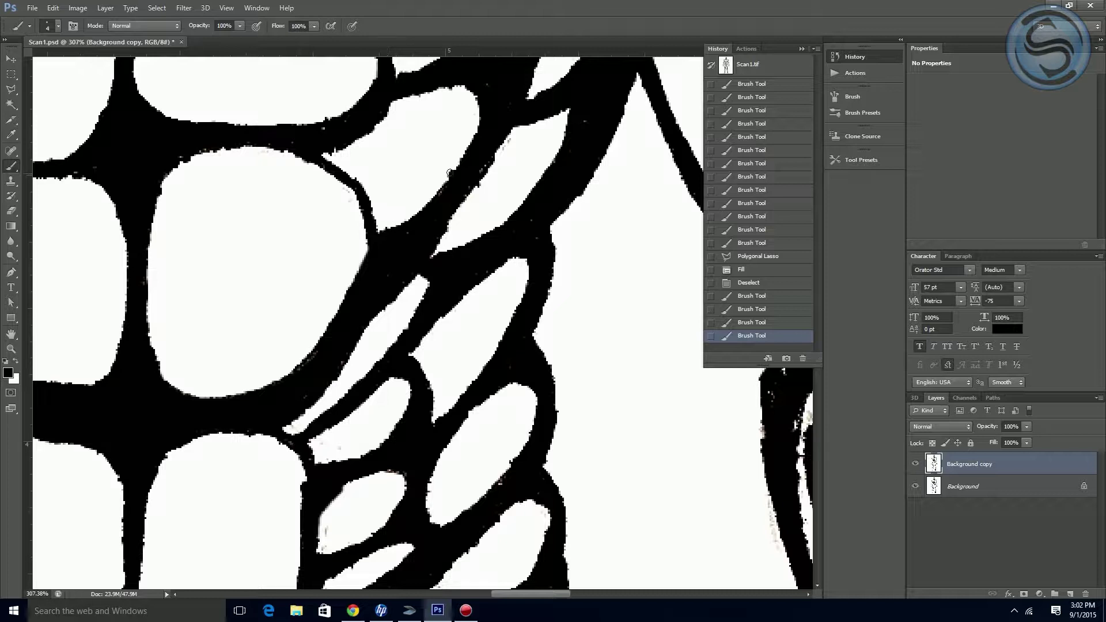
left_click_drag(459, 197, 454, 205)
key("x")
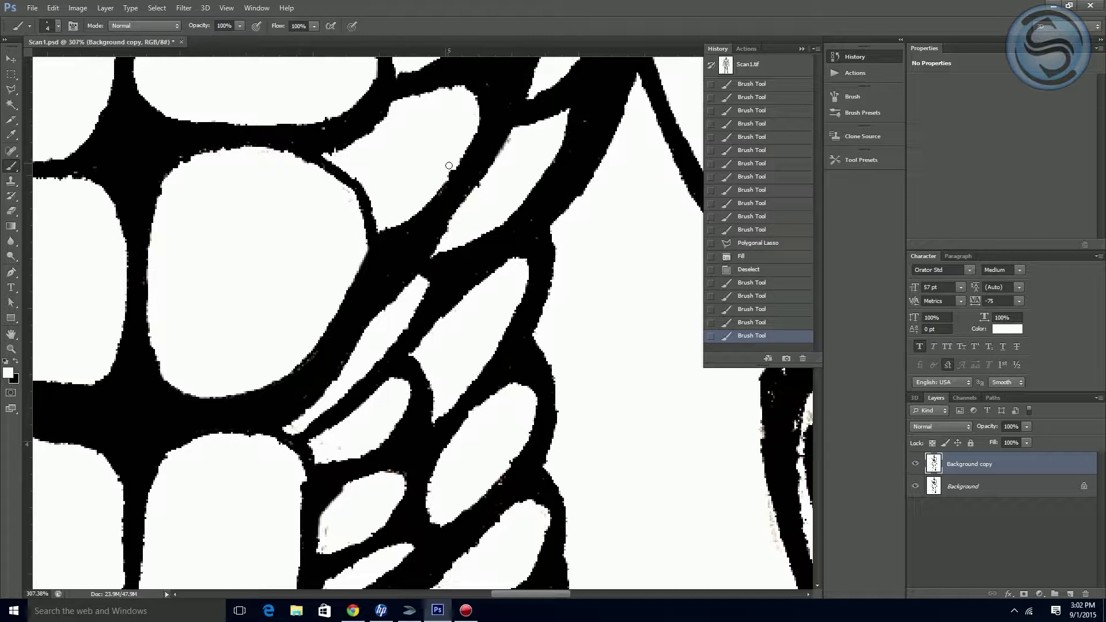
left_click_drag(444, 178, 441, 183)
Step: Brush black over the flecks in the lines around the abs and ribs, and paint the stray marks inside the upper ribs white
left_click_drag(433, 269, 384, 348)
left_click_drag(460, 212, 438, 312)
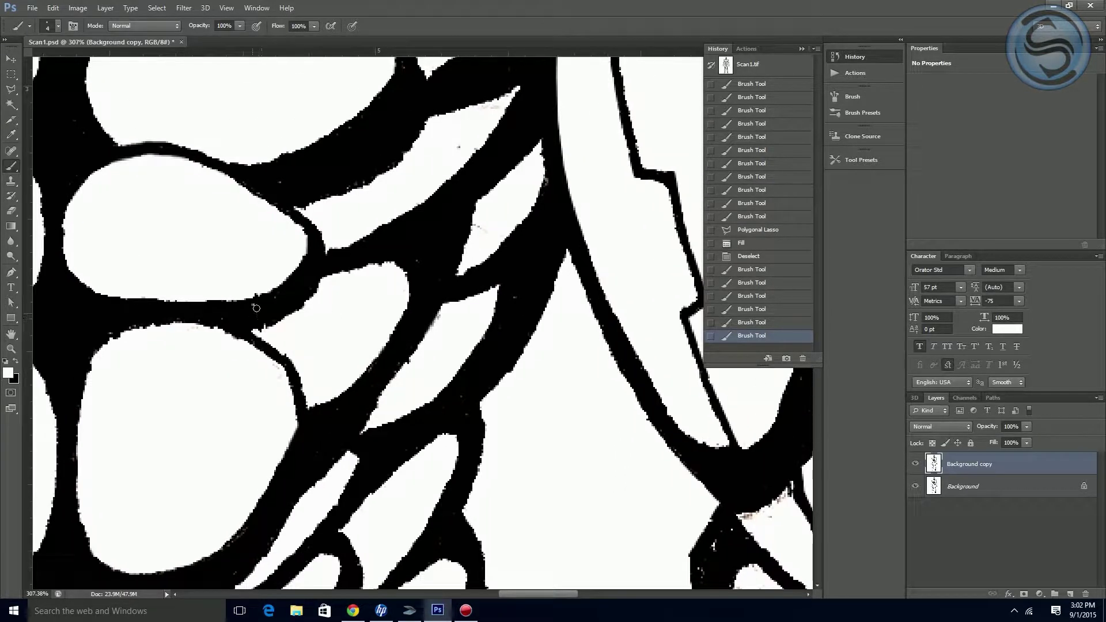
left_click_drag(249, 311, 280, 293)
left_click_drag(279, 185, 281, 182)
left_click_drag(417, 256, 428, 262)
left_click_drag(510, 306, 509, 302)
key("x")
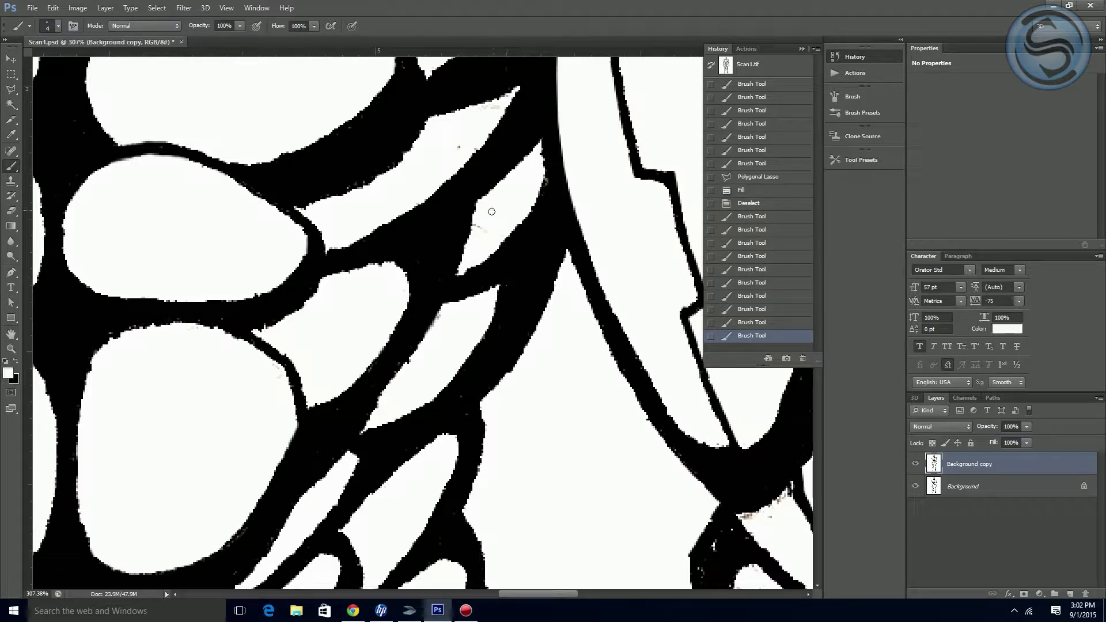
left_click_drag(483, 226, 475, 226)
mouse_move(457, 146)
left_mouse_down()
mouse_move(462, 173)
mouse_move(496, 107)
mouse_move(469, 115)
left_mouse_up()
Step: Paint out the stray marks inside the inner elbow and upper forearm shapes in white, and fill the flecks in their thick outlines with black
key("space")
mouse_move(479, 383)
left_mouse_down()
mouse_move(489, 291)
mouse_move(217, 140)
left_mouse_up()
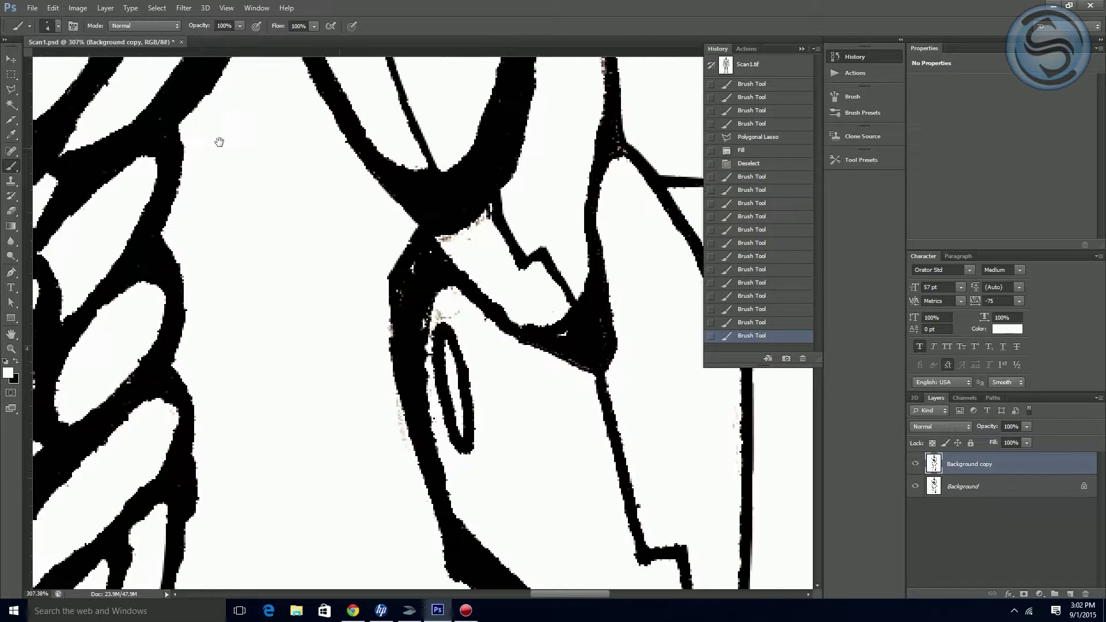
mouse_move(452, 318)
left_mouse_down()
mouse_move(440, 316)
mouse_move(459, 308)
left_mouse_up()
mouse_move(441, 240)
left_mouse_down()
mouse_move(487, 209)
mouse_move(476, 246)
mouse_move(490, 208)
mouse_move(480, 232)
mouse_move(448, 253)
mouse_move(546, 325)
left_mouse_up()
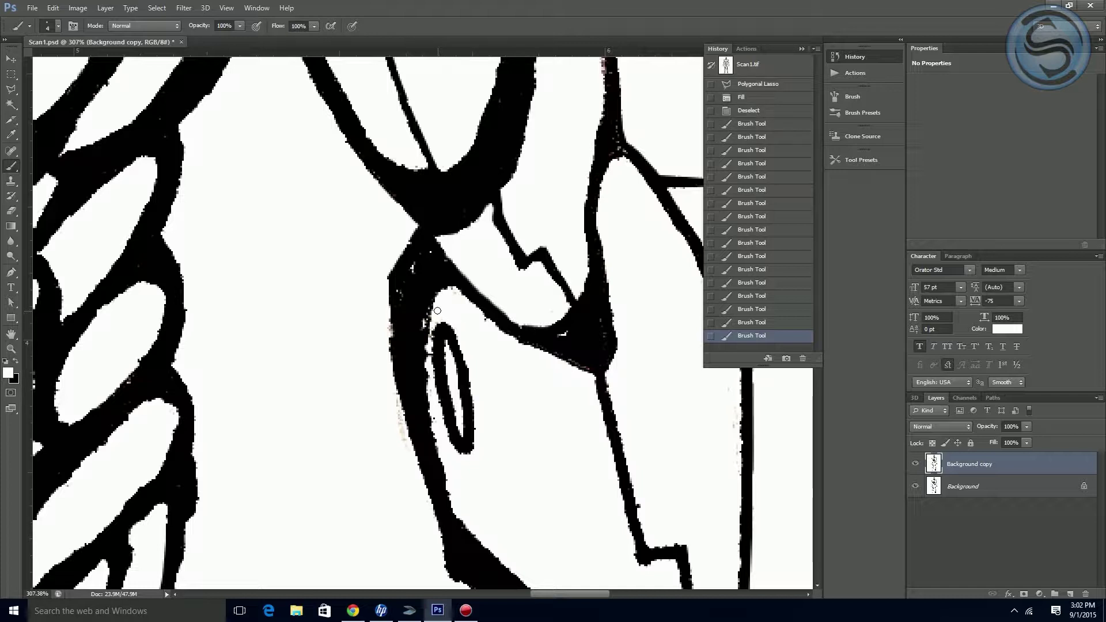
key("x")
mouse_move(426, 251)
left_mouse_down()
mouse_move(400, 296)
mouse_move(392, 281)
mouse_move(393, 340)
mouse_move(426, 325)
mouse_move(425, 307)
left_mouse_up()
left_click_drag(547, 338, 568, 334)
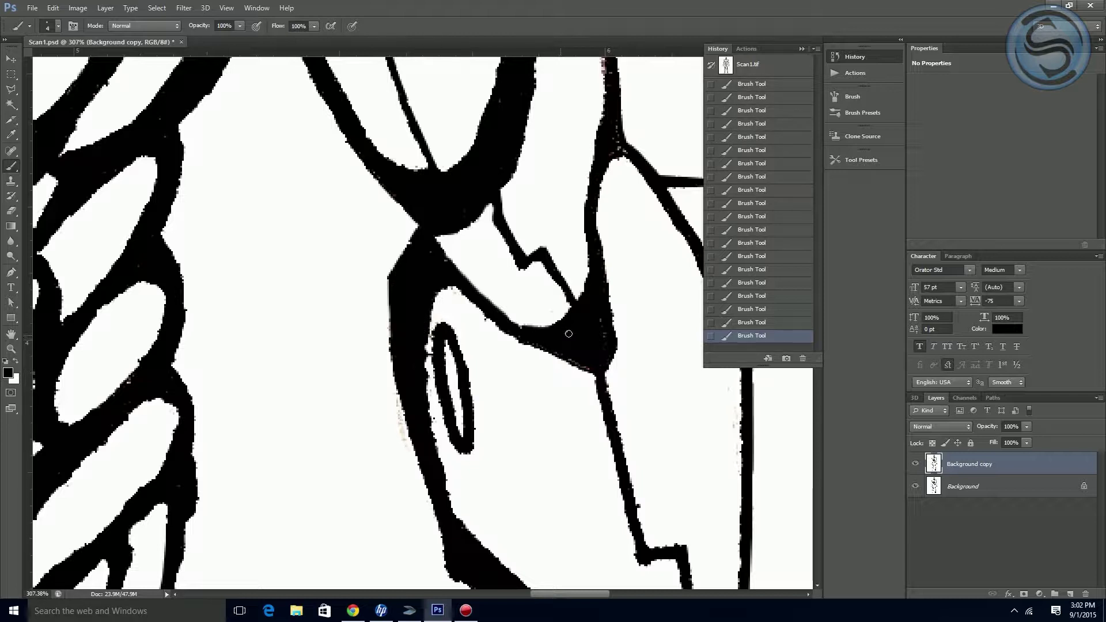
Step: Brush black over the white flecks in the outer elbow's line junctions
left_click_drag(629, 224, 474, 473)
left_click_drag(462, 403, 463, 377)
left_click_drag(569, 450, 559, 435)
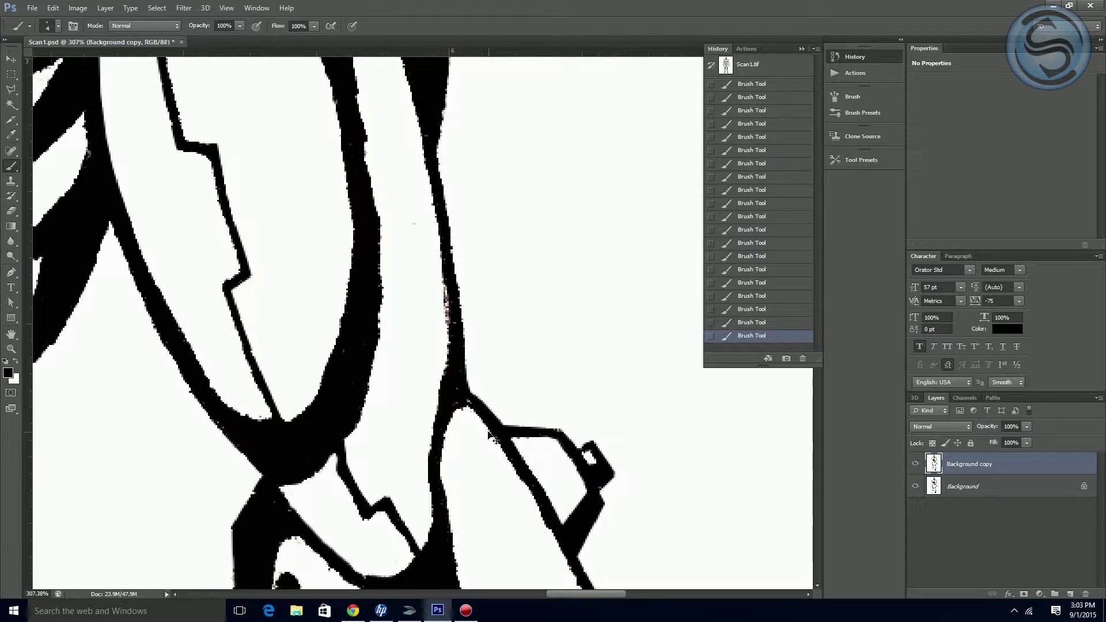
key("ctrl+0")
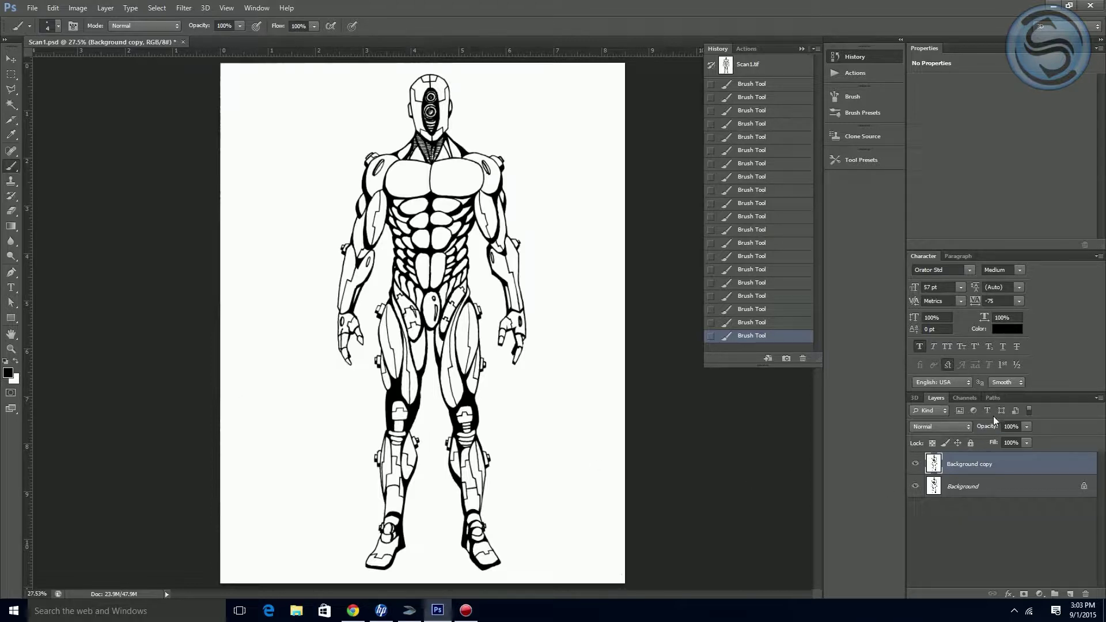
Step: Create a new path named "character outline black"
left_click(993, 398)
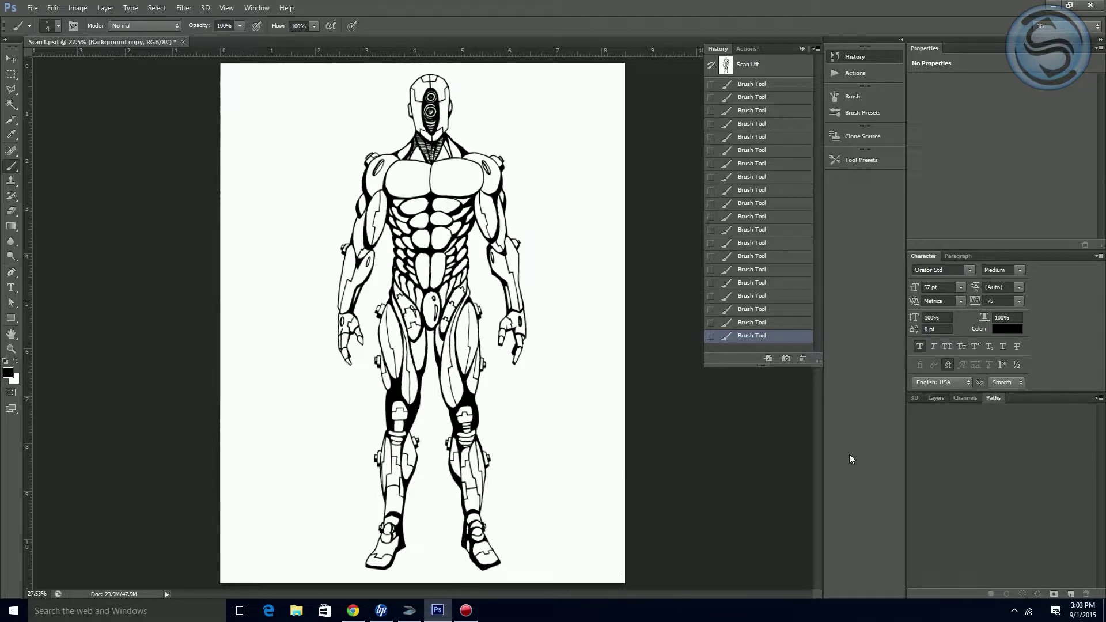
left_click(1099, 398)
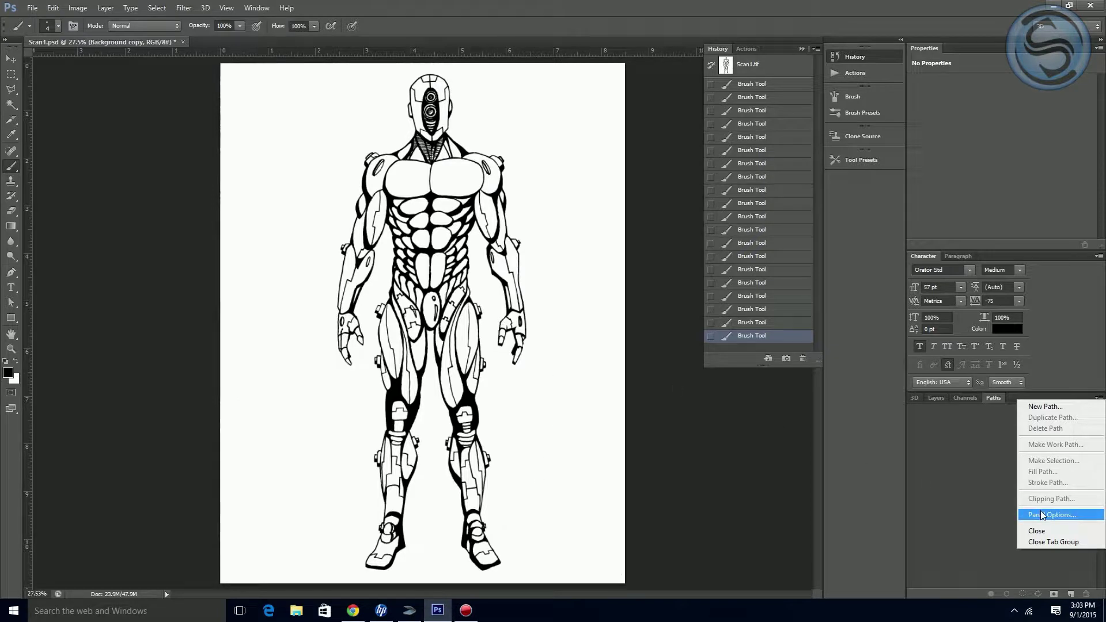
left_click(1049, 409)
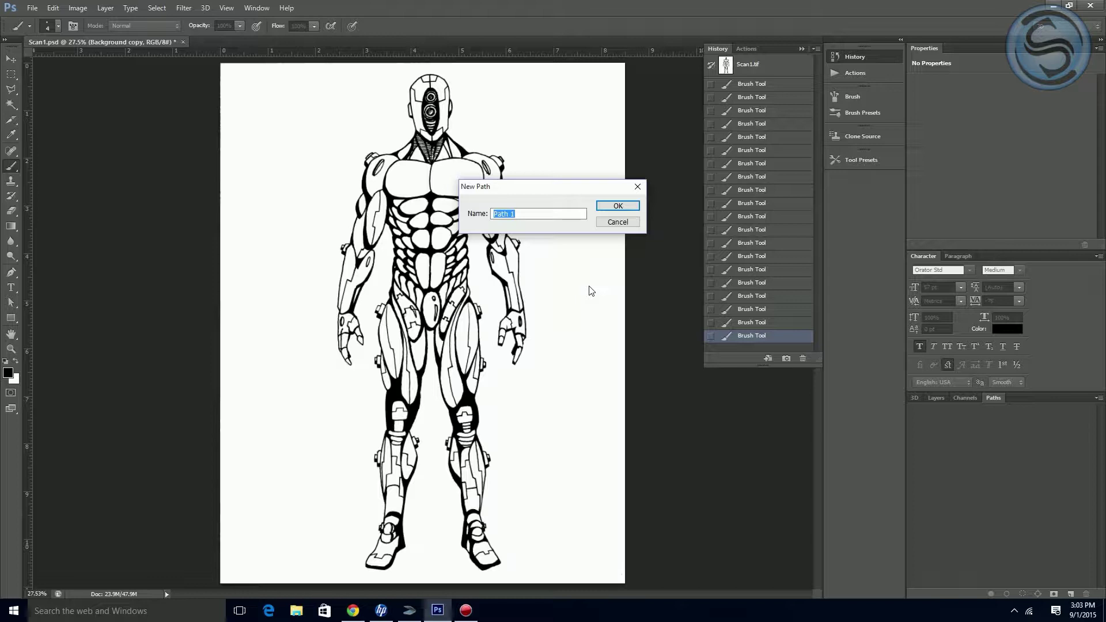
type("character outline black")
left_click(618, 206)
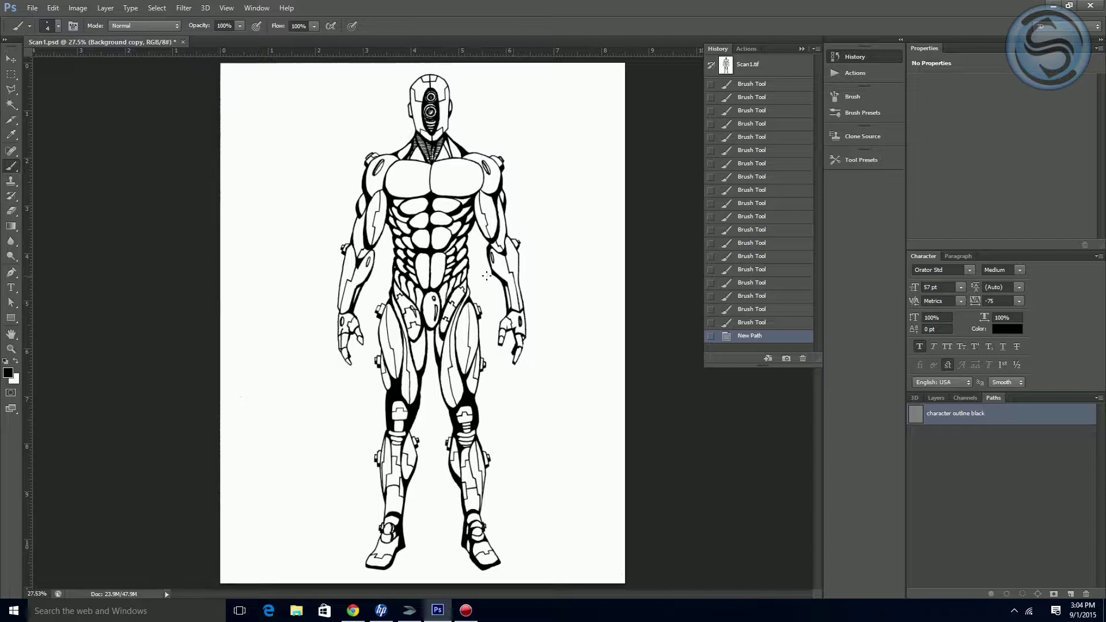
left_click(967, 398)
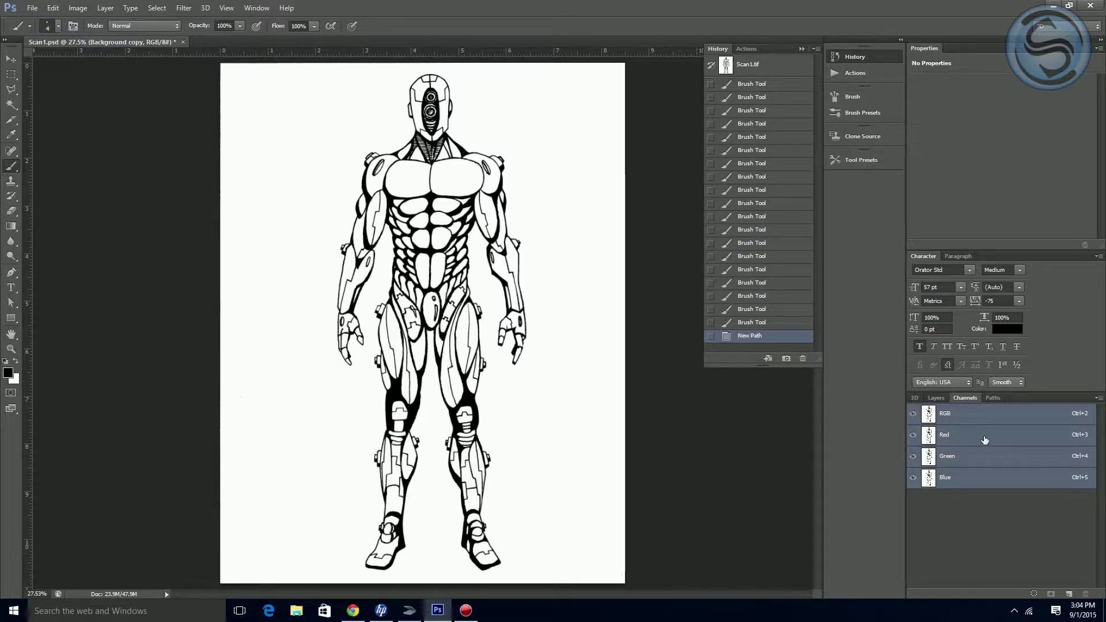
left_click(994, 398)
left_click(965, 398)
left_click(992, 399)
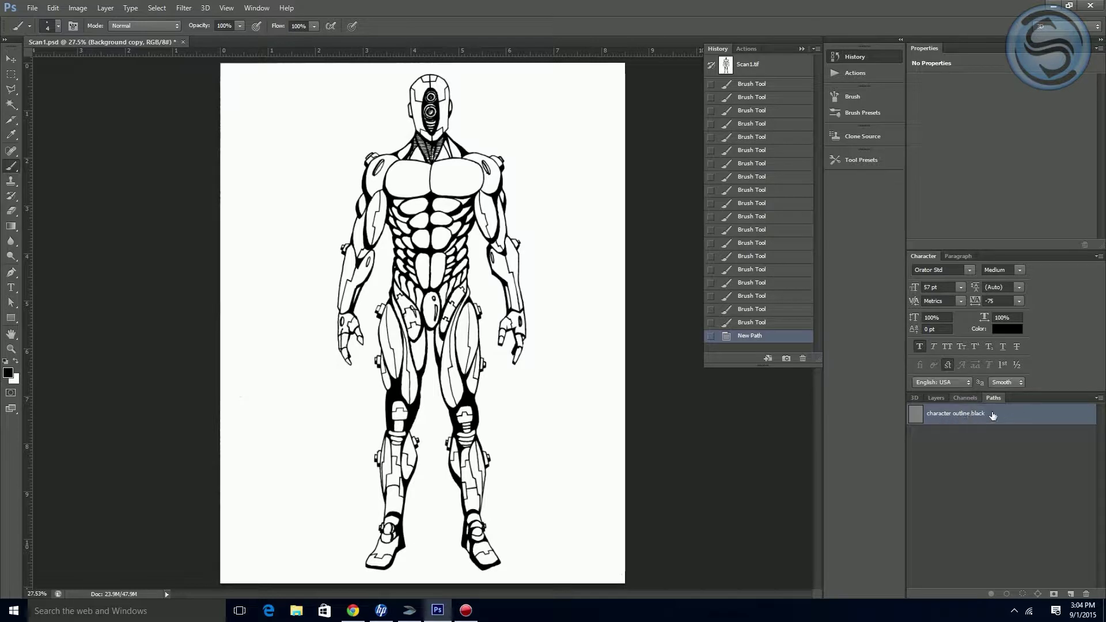
Step: Load the Red channel as a selection and invert it to select the black line art
left_click(965, 399)
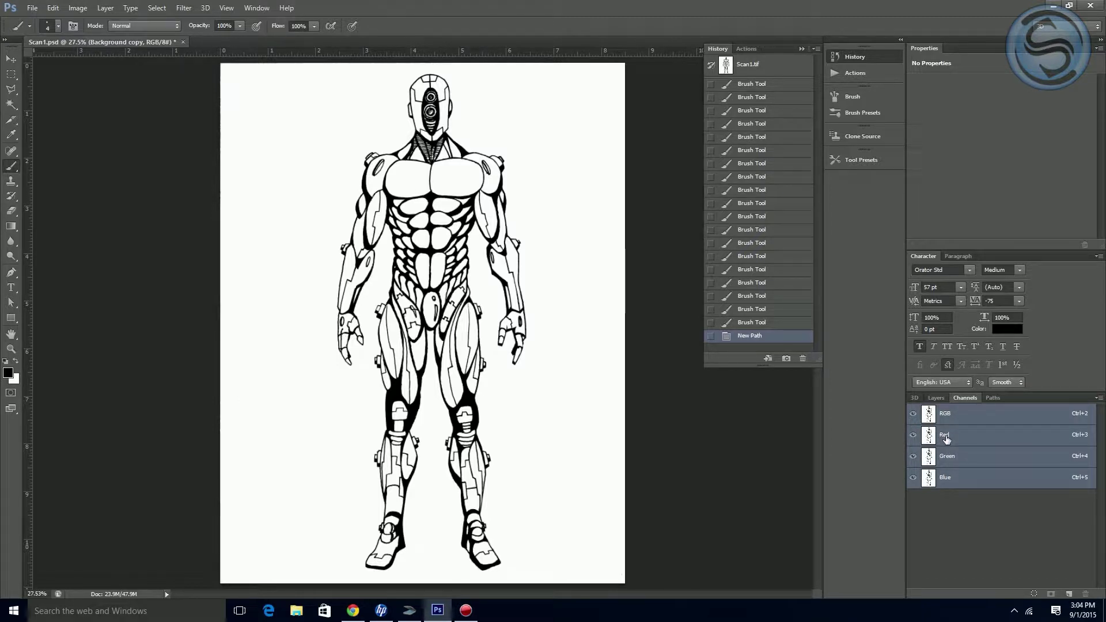
left_click_drag(948, 438, 948, 440)
left_click(948, 439, "ctrl")
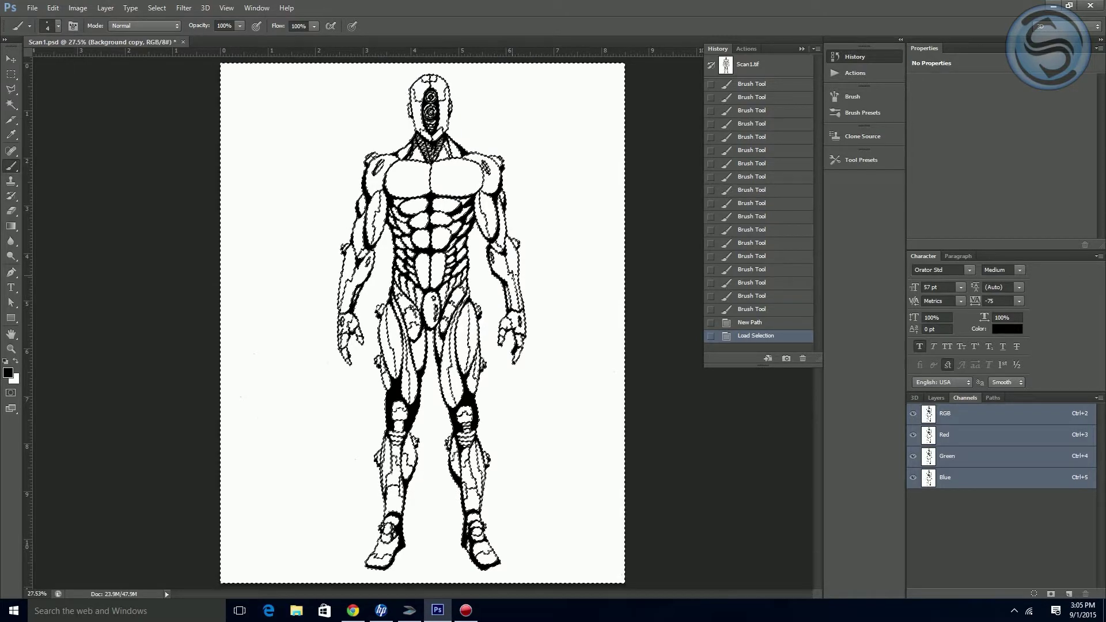
key("ctrl+shift+i")
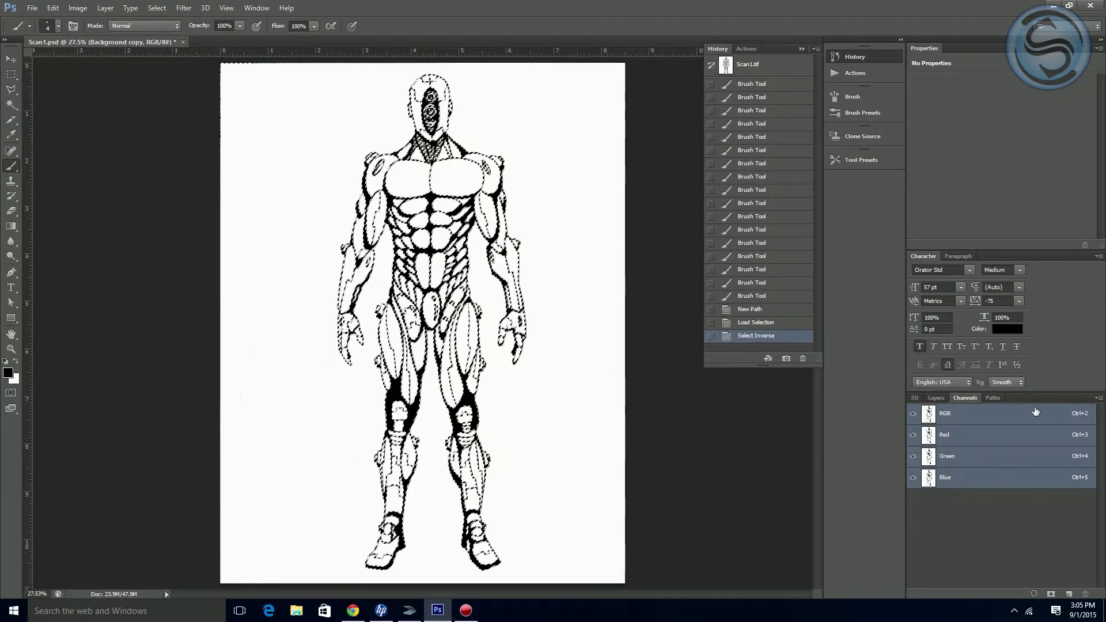
Step: Convert the line art selection into a work path and delete the empty "character outline black" path
left_click(992, 398)
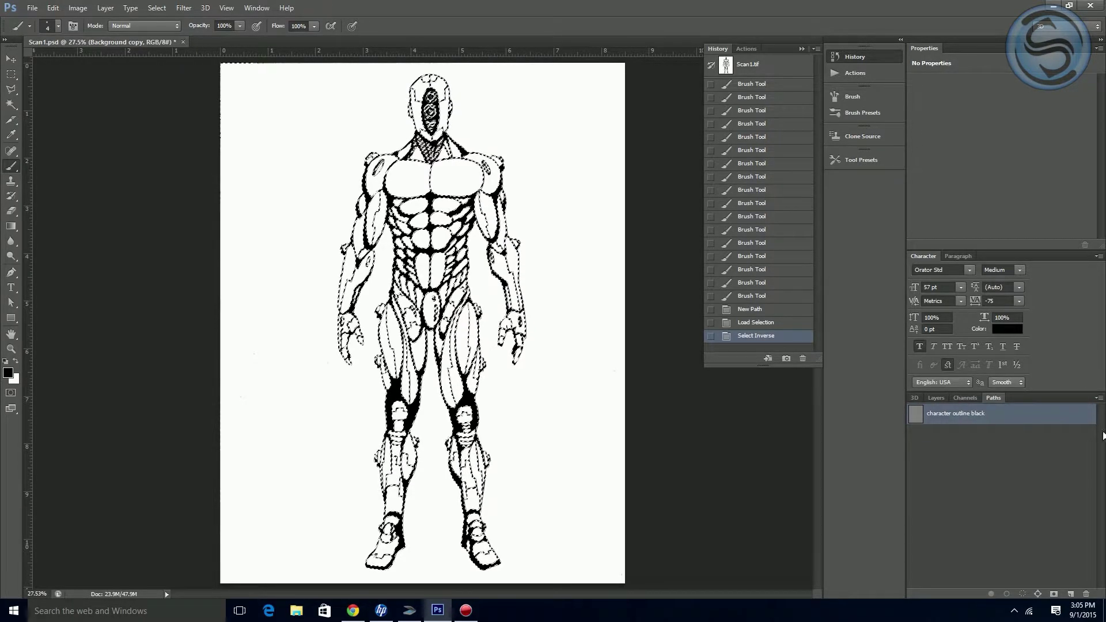
left_click(1100, 399)
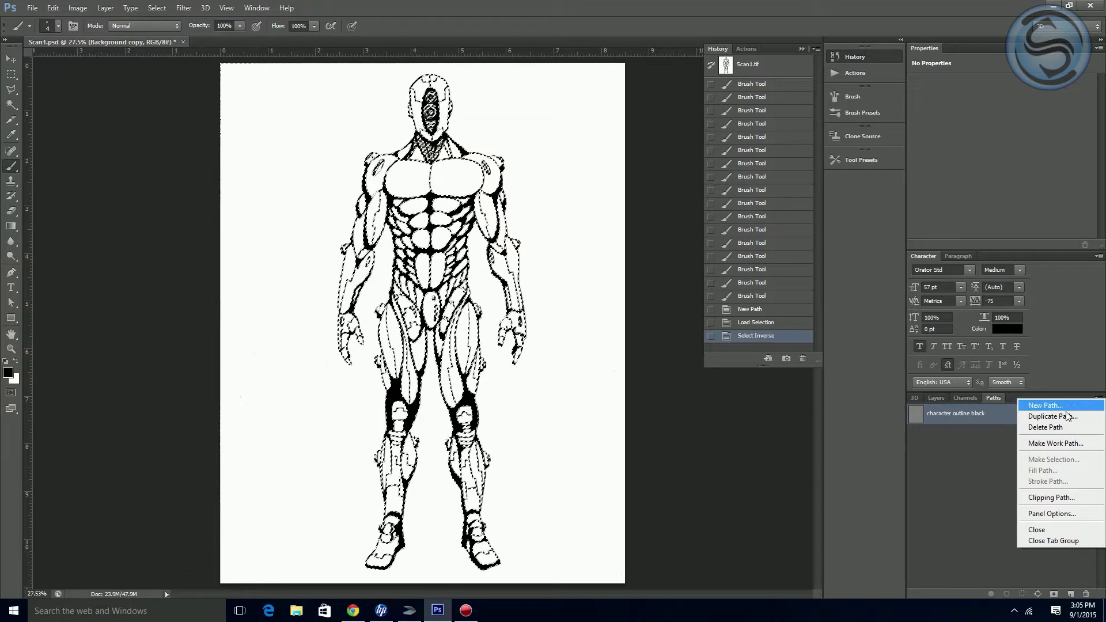
left_click(1057, 443)
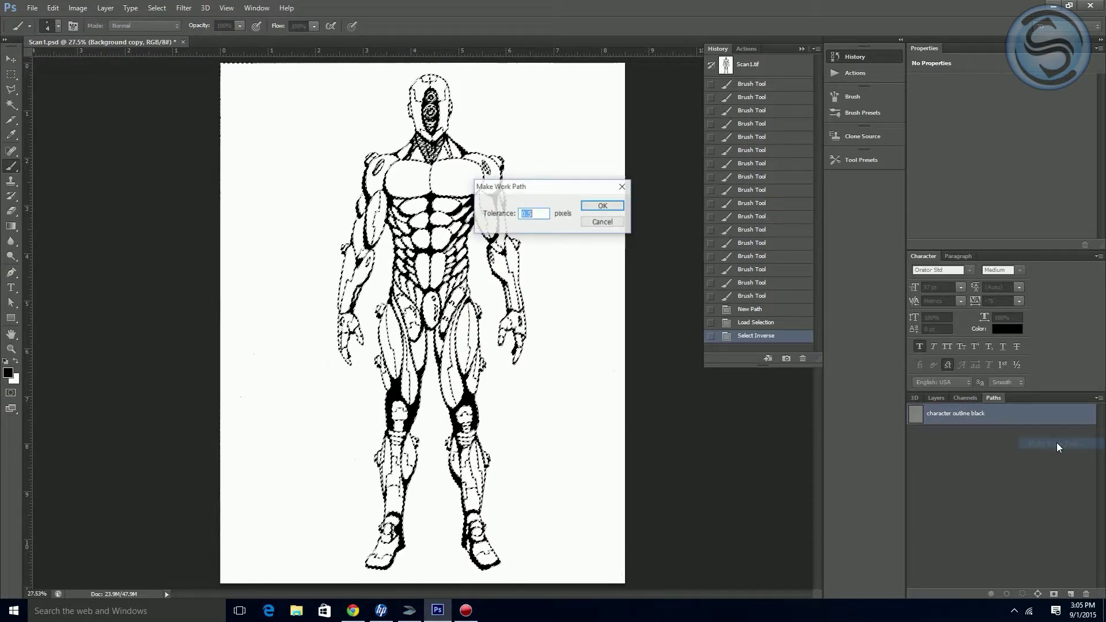
left_click_drag(541, 195, 702, 400)
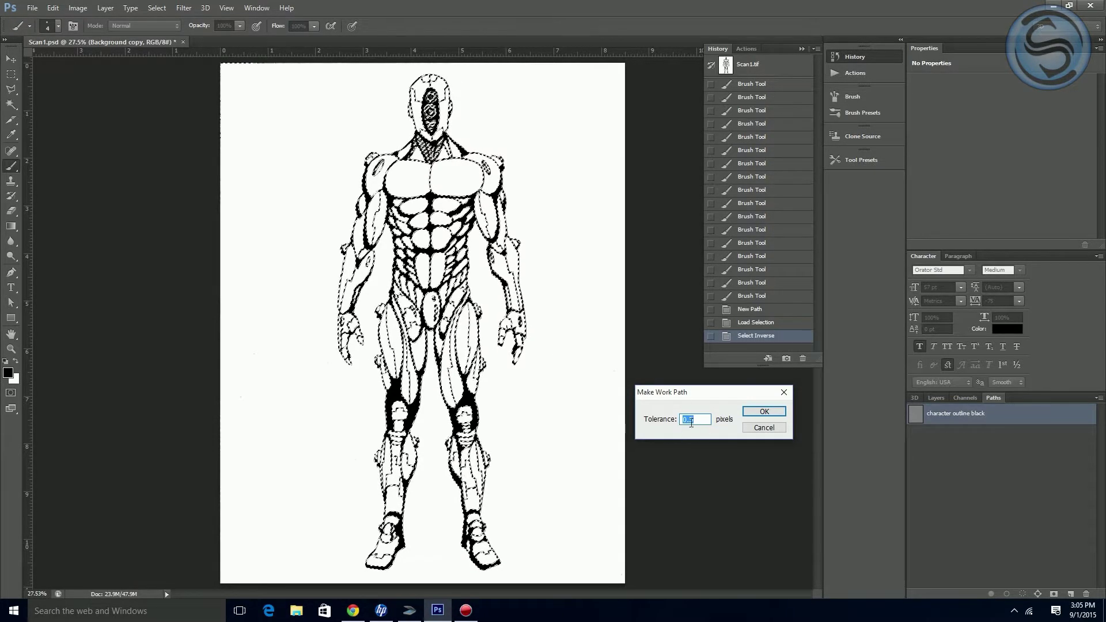
left_click(762, 413)
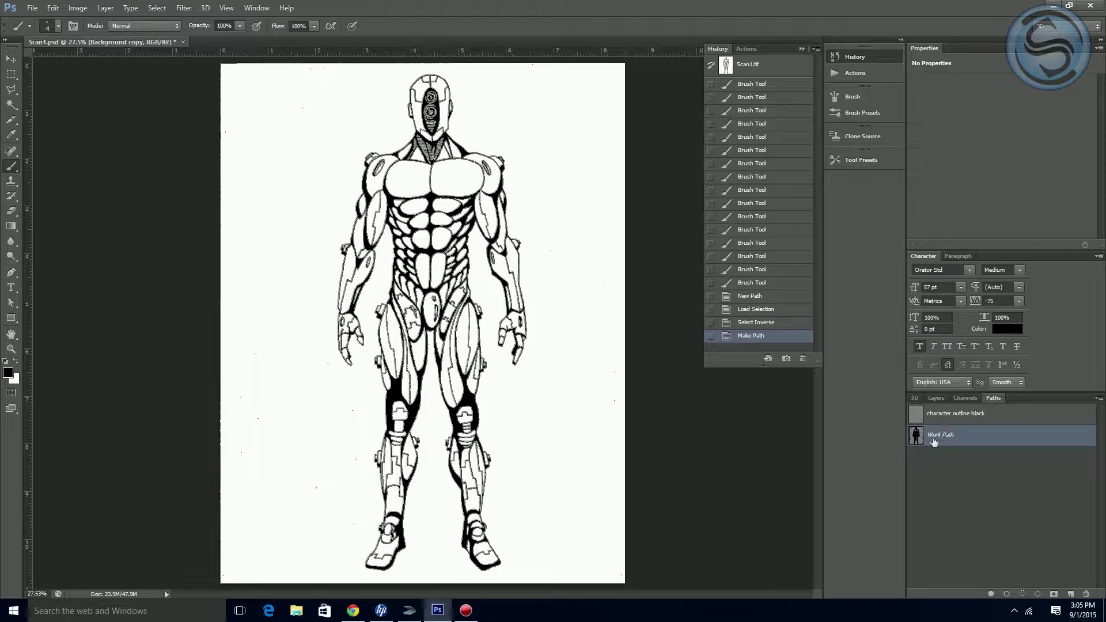
left_click(955, 415)
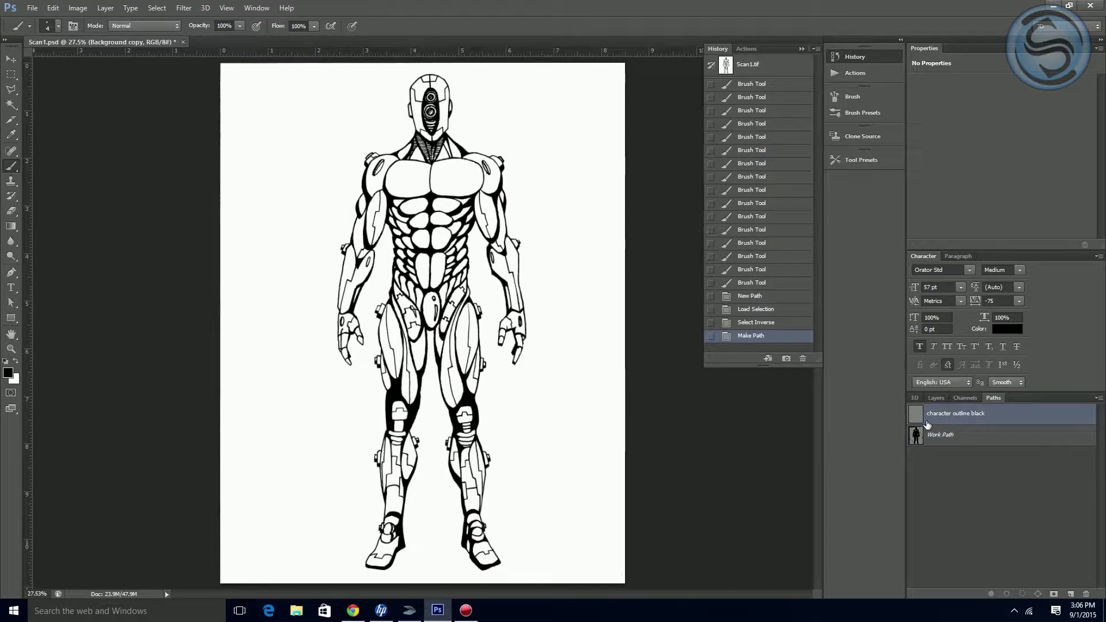
left_click_drag(959, 418, 1086, 593)
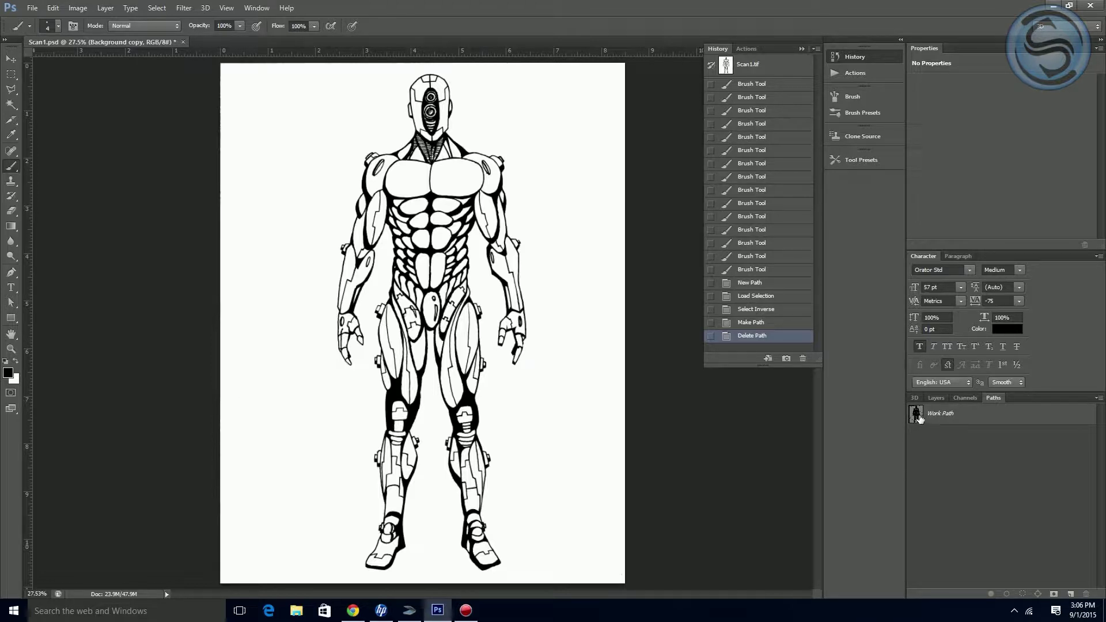
Step: Add a new layer above Background copy and fill it with white
left_click(936, 397)
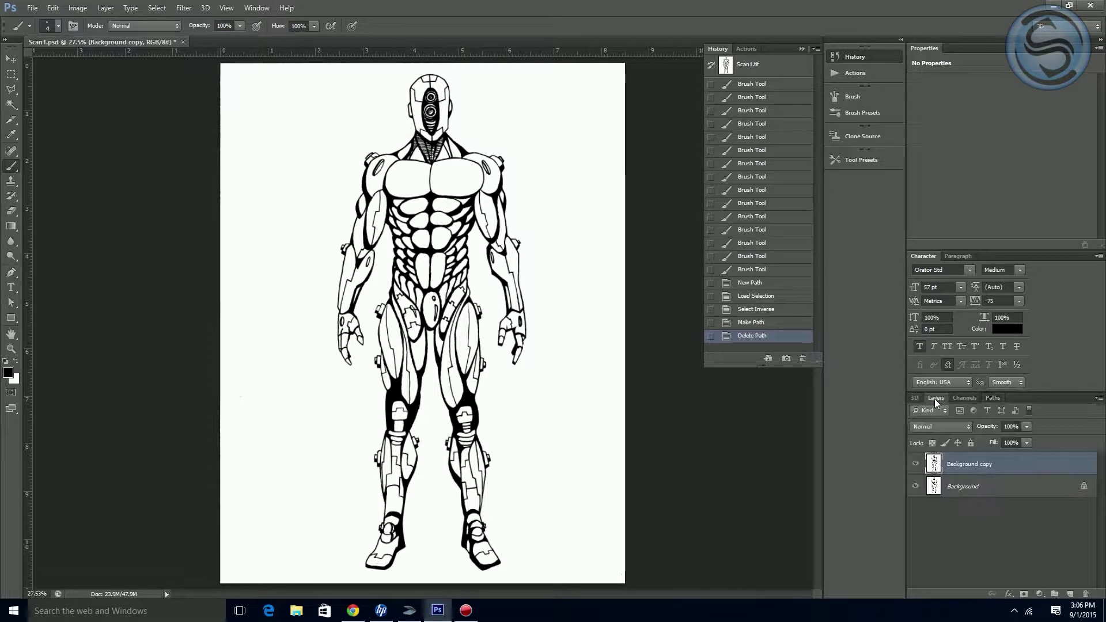
left_click(1069, 594)
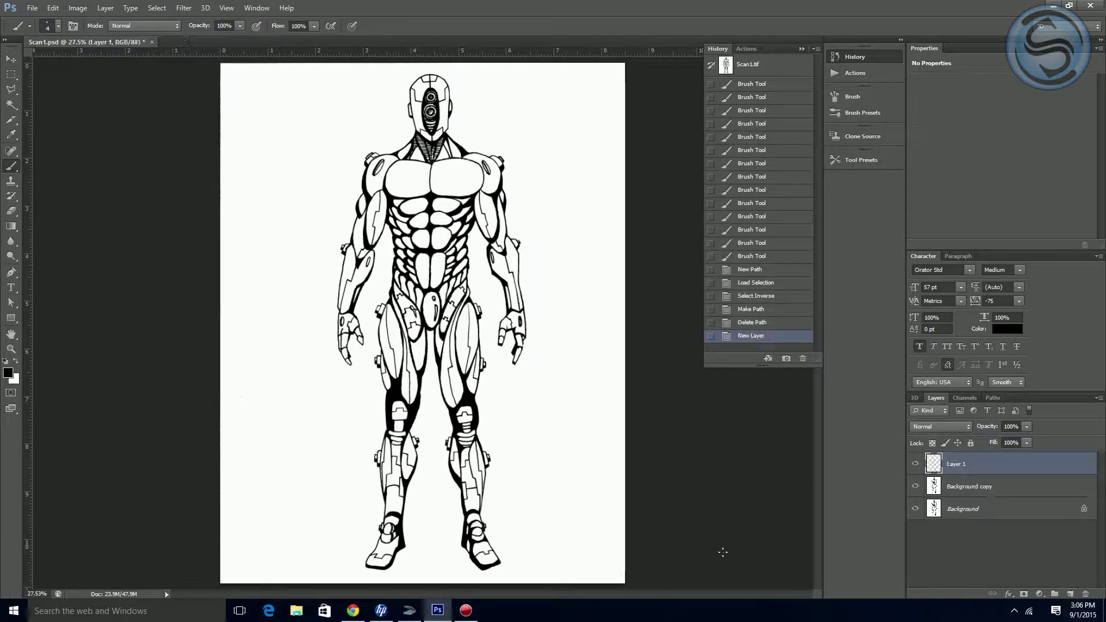
key("x")
key("alt+BackSpace")
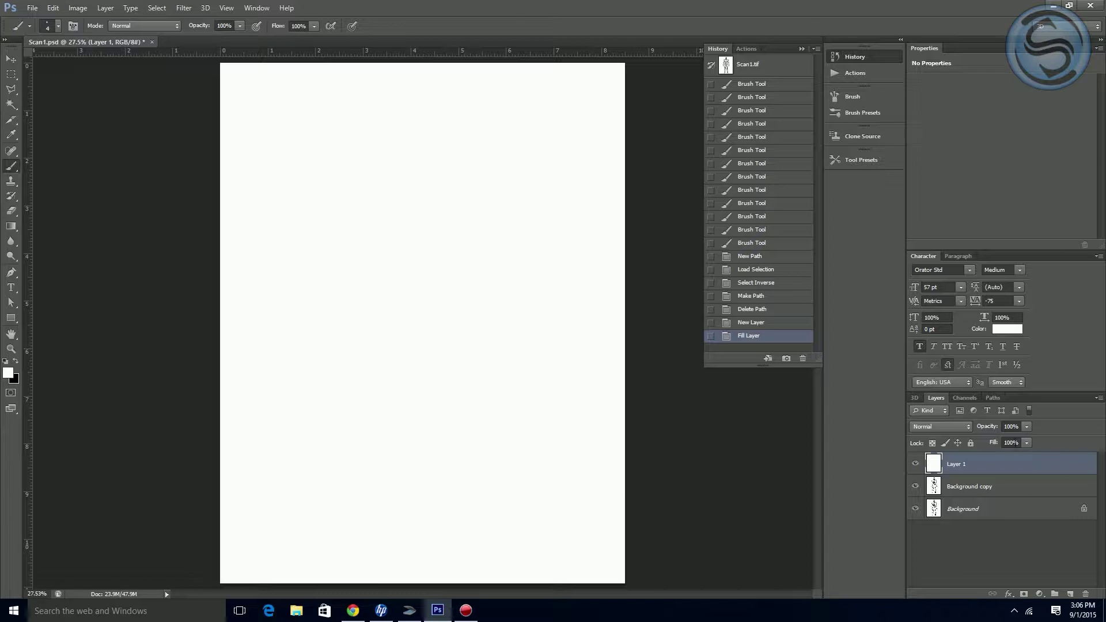
Step: Load the work path as a selection, fill it with black on the white layer, and deselect
left_click(993, 397)
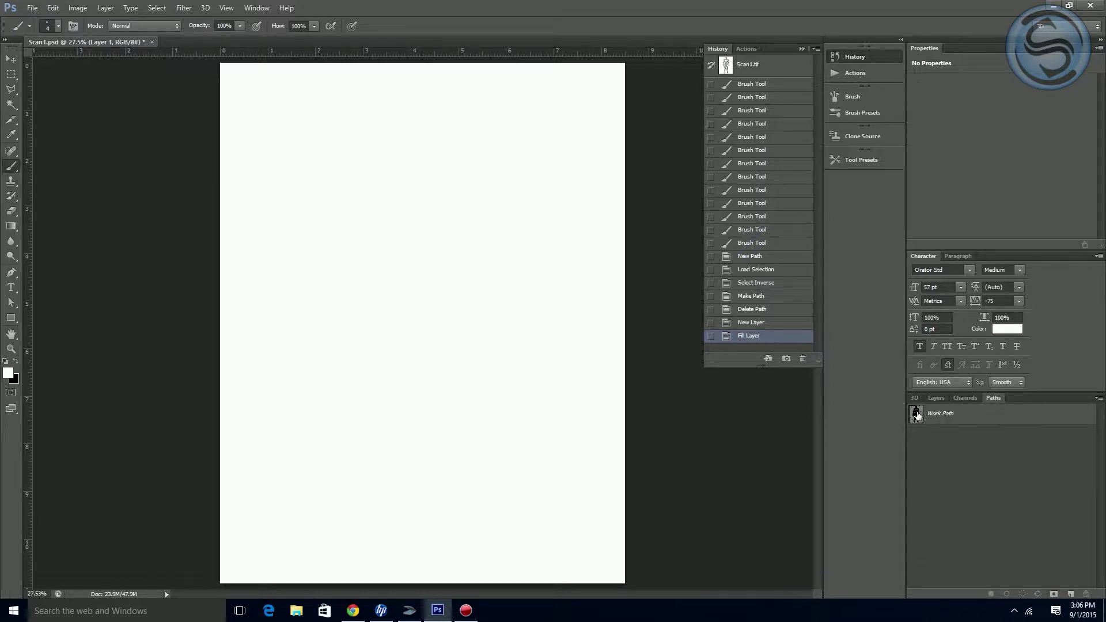
left_click(916, 414)
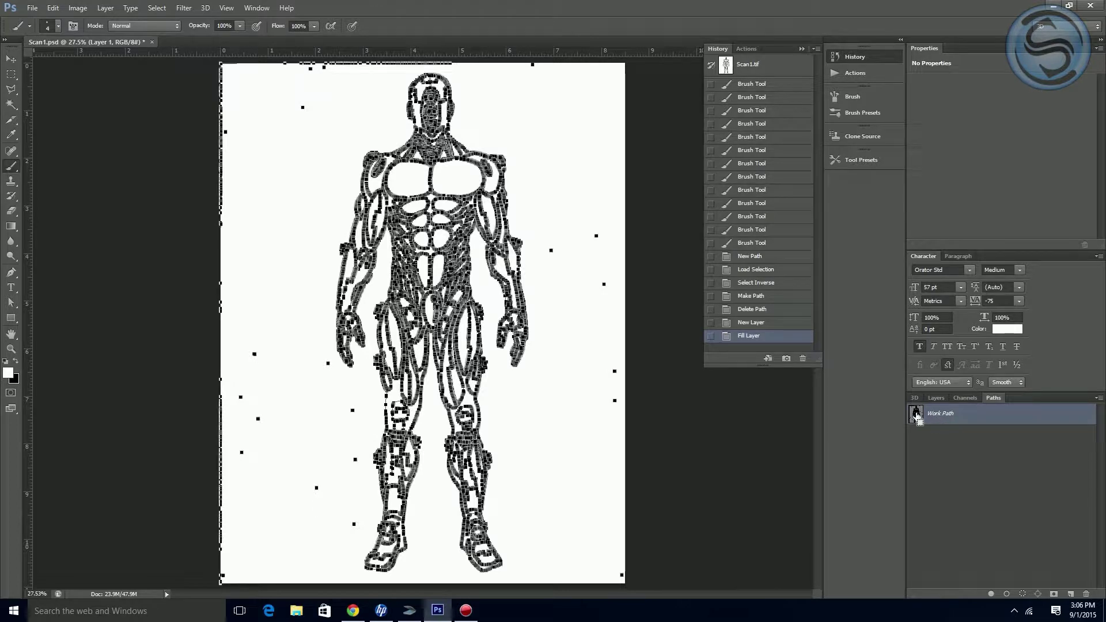
left_click(917, 414, "ctrl")
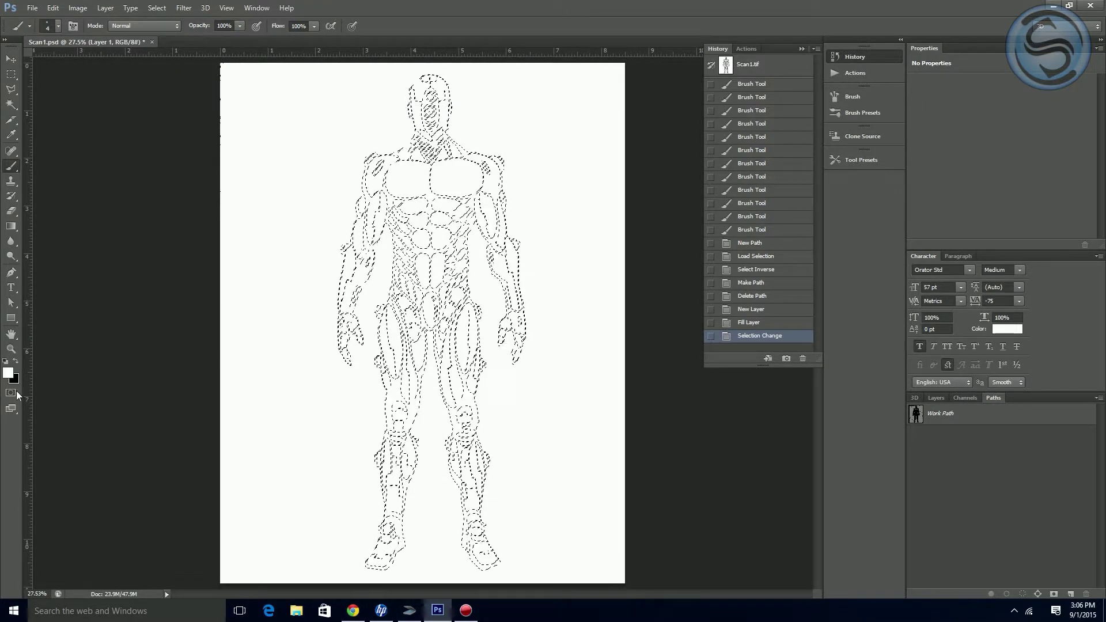
key("x")
key("x")
key("x")
key("x")
key("x")
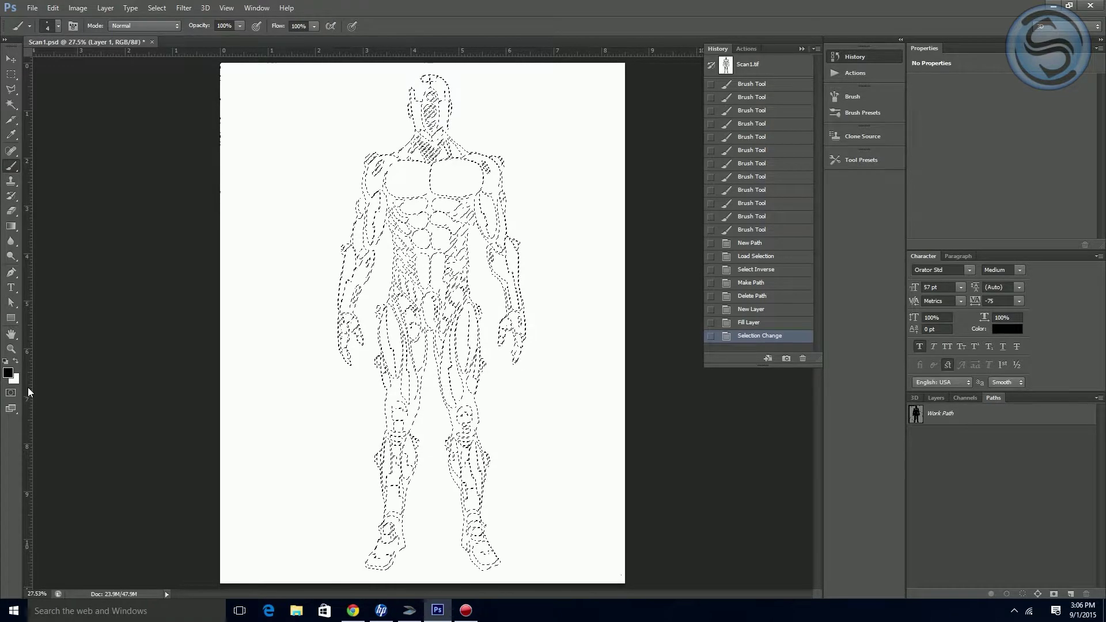
key("alt+BackSpace")
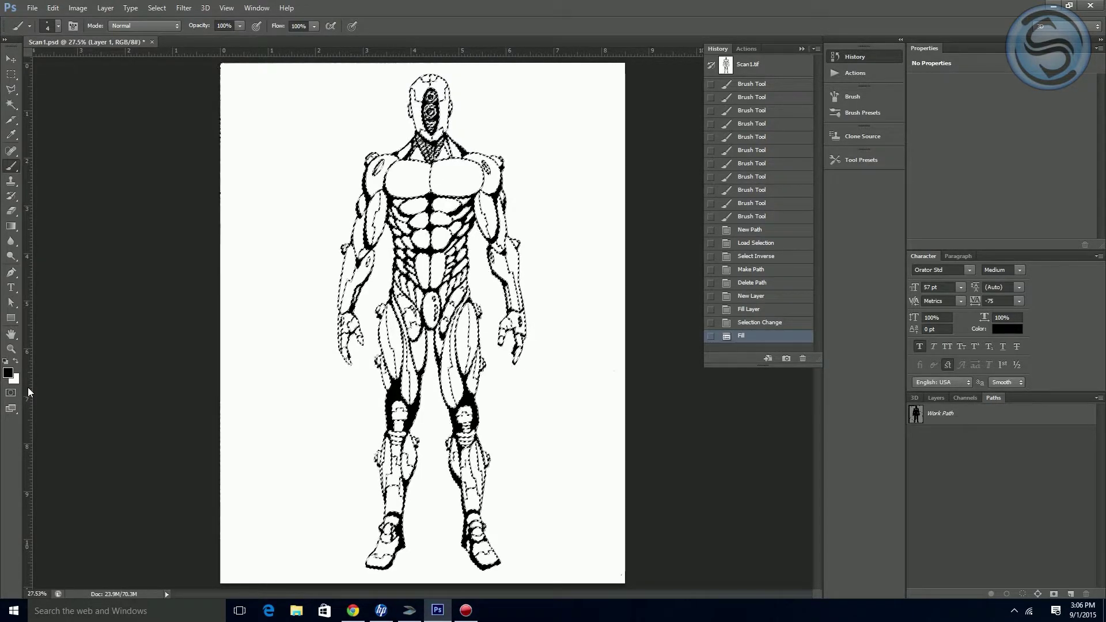
key("ctrl+d")
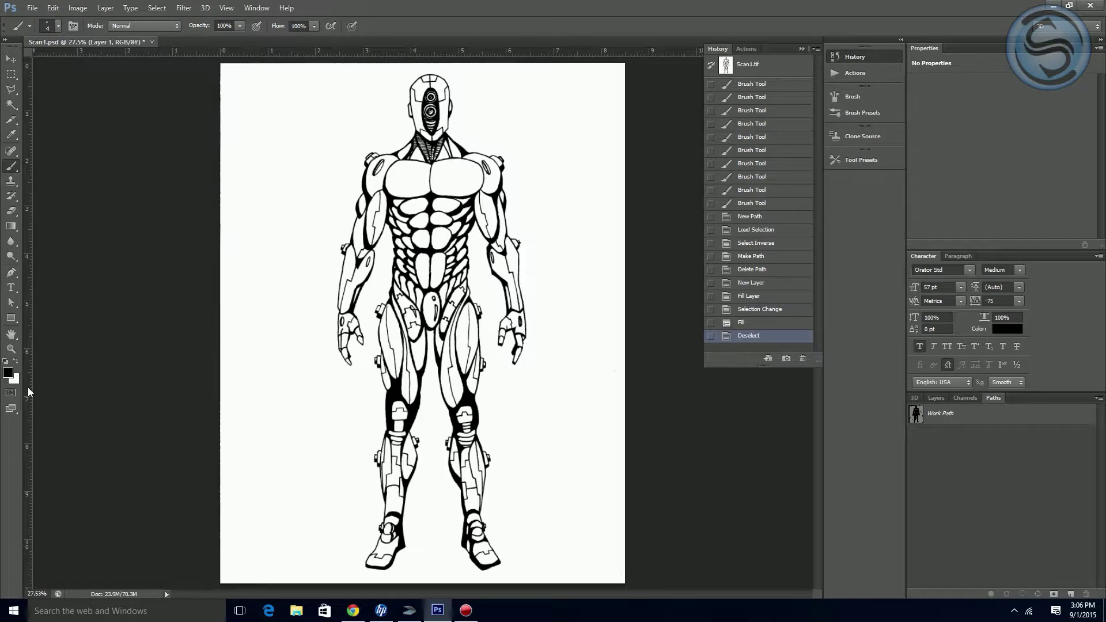
Step: Examine the path-filled line art up close around the chest, abdomen and head
key("z")
left_click_drag(350, 255, 217, 494)
left_click_drag(608, 310, 299, 422)
left_click_drag(367, 352, 352, 361)
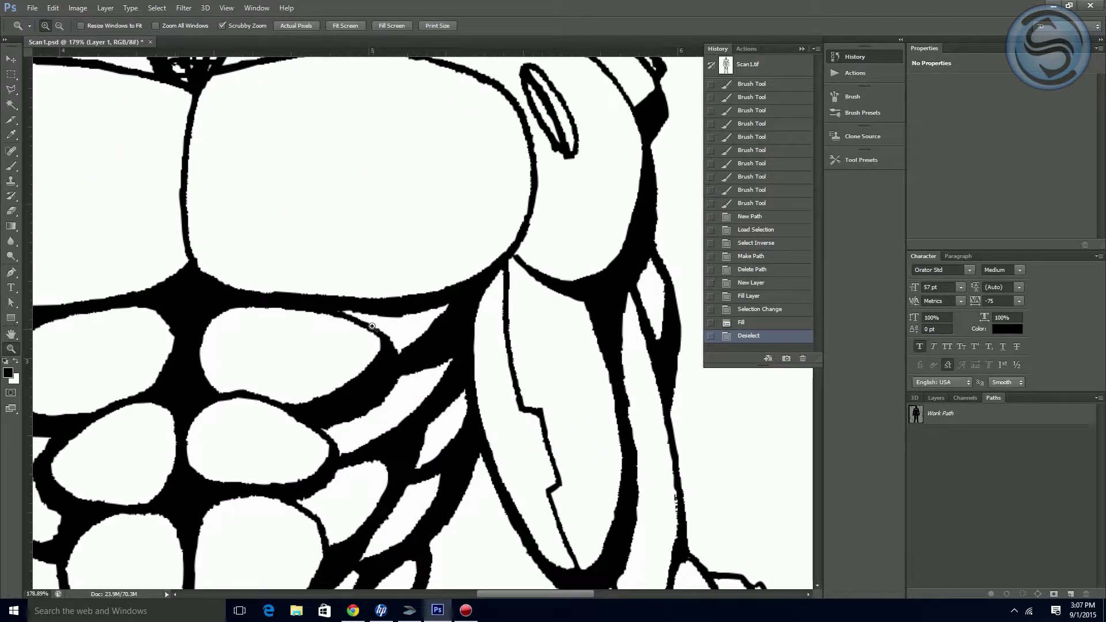
left_click_drag(436, 118, 464, 423)
left_click_drag(283, 102, 446, 310)
left_click_drag(698, 348, 608, 388)
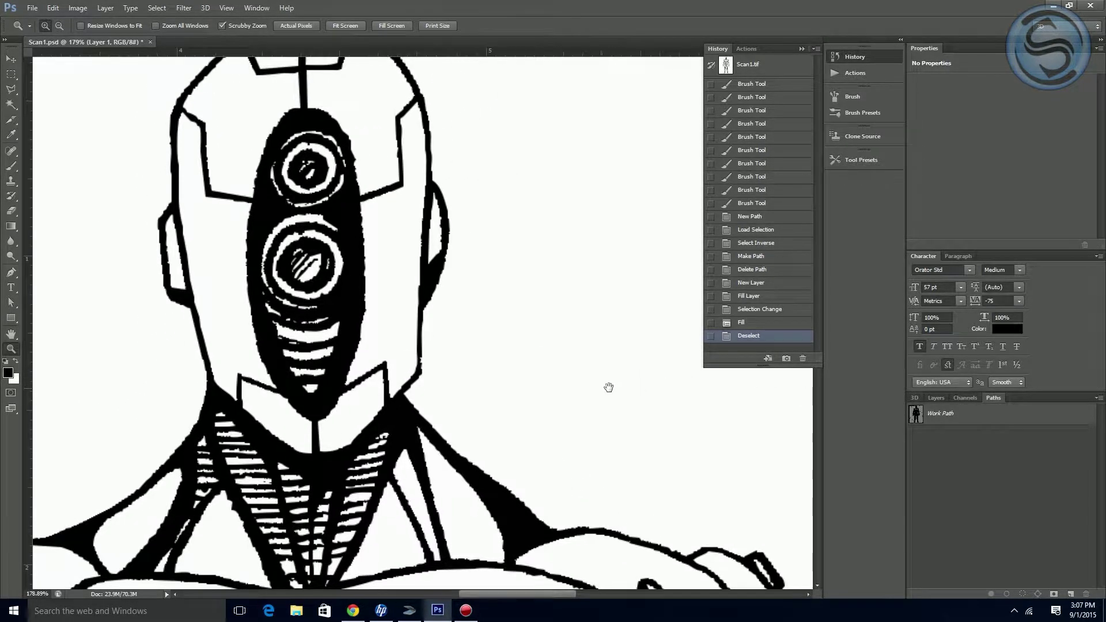
Step: Hide the Background copy and Background layers, and delete the white-backed line art layer
left_click(914, 398)
left_click(937, 398)
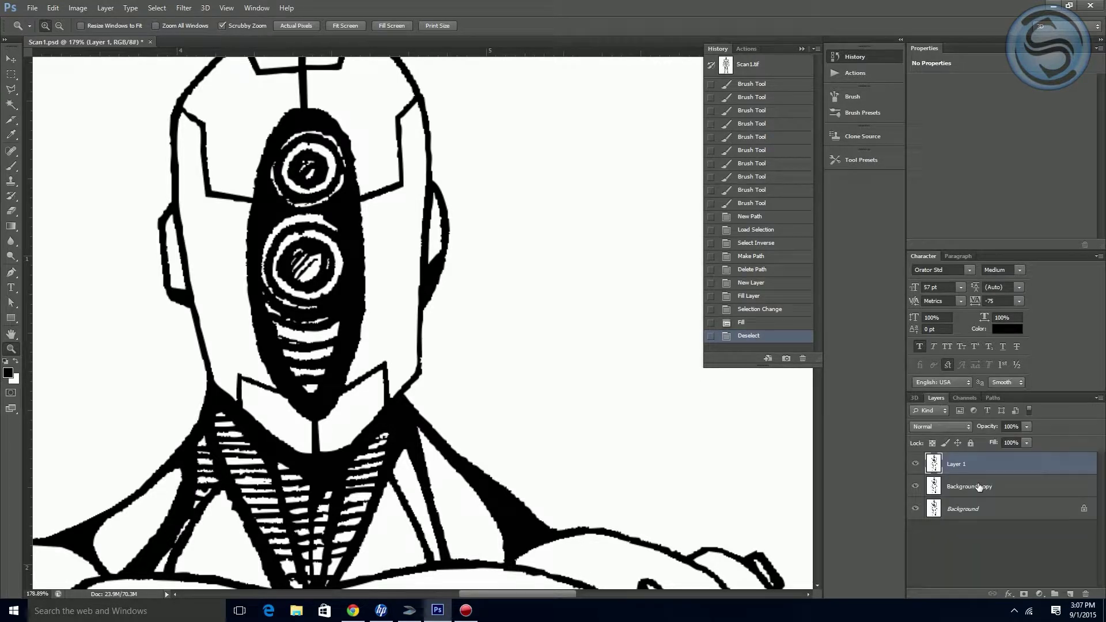
left_click(915, 487)
left_click(915, 509)
left_click_drag(447, 365, 474, 267)
left_click_drag(465, 404, 375, 338)
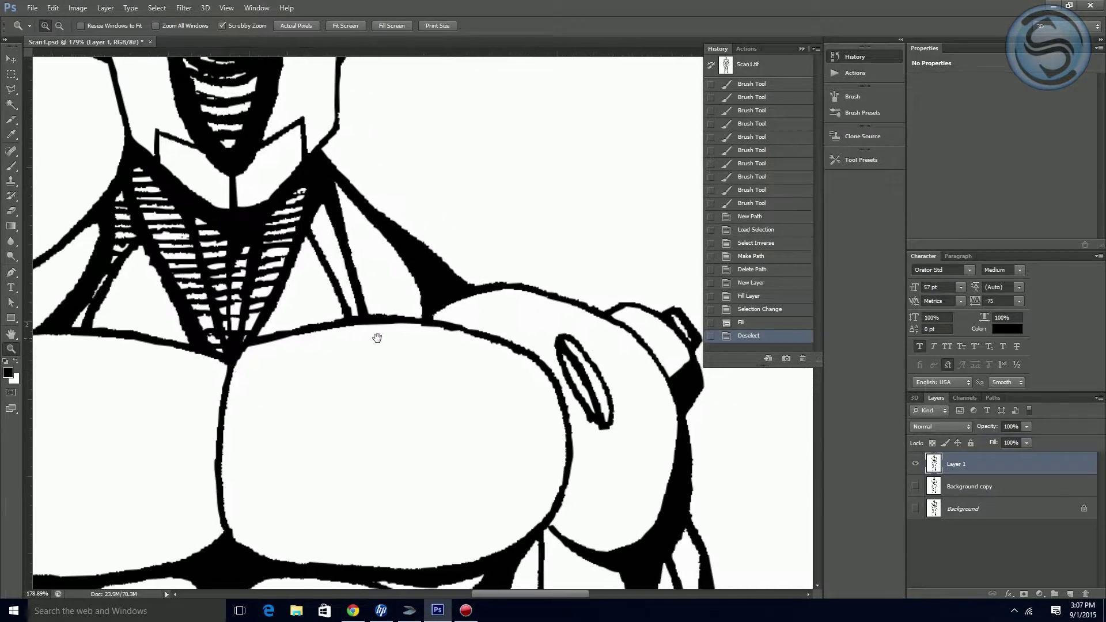
left_click_drag(500, 361, 432, 403)
left_click_drag(540, 435, 584, 377)
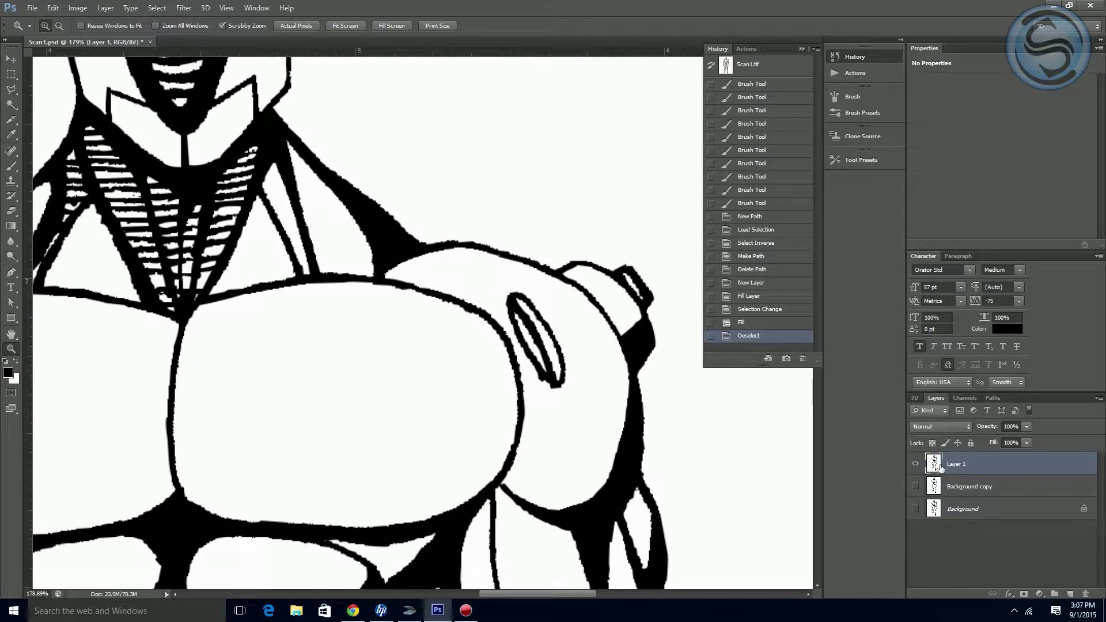
left_click_drag(754, 458, 764, 461)
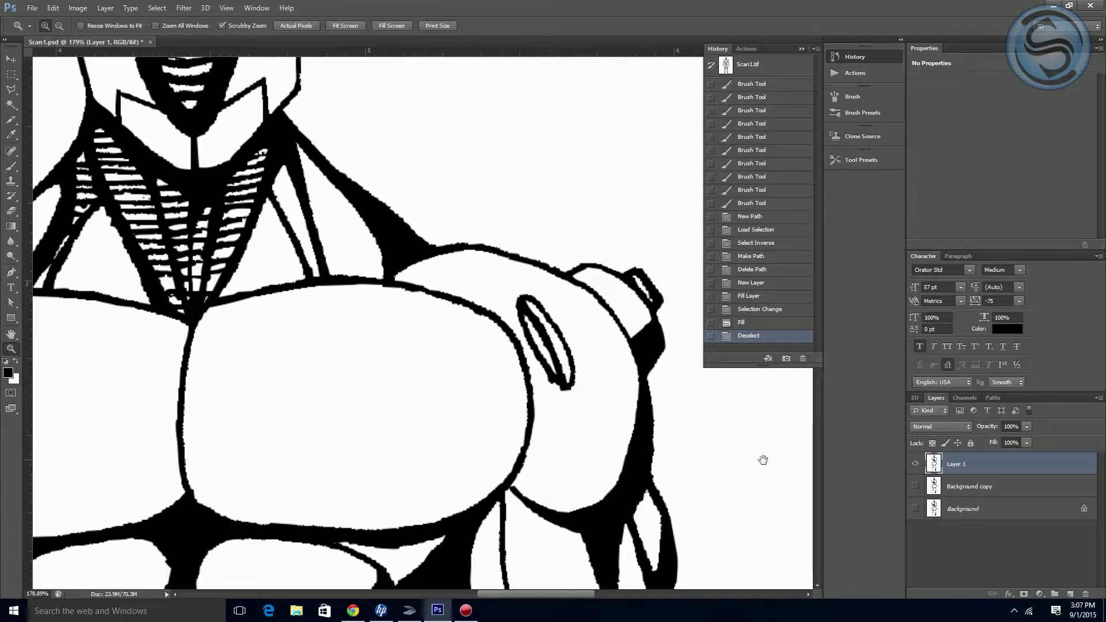
left_click_drag(965, 463, 1084, 595)
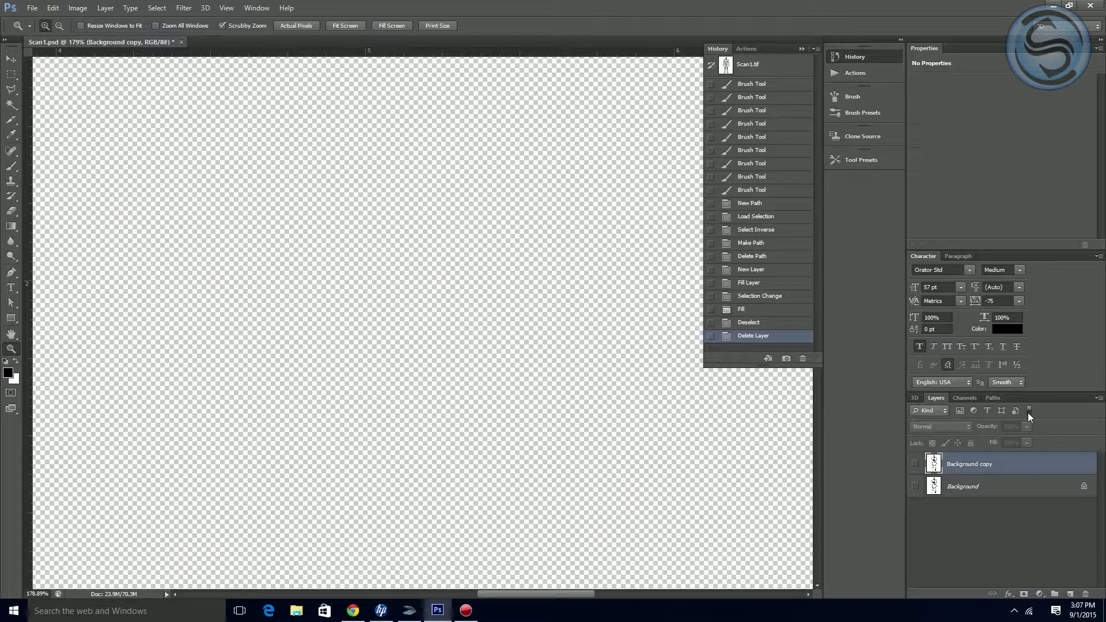
Step: Load the work path as a selection and fill it with black on a new transparent layer, leaving nothing selected
left_click(994, 399)
left_click(916, 414, "ctrl")
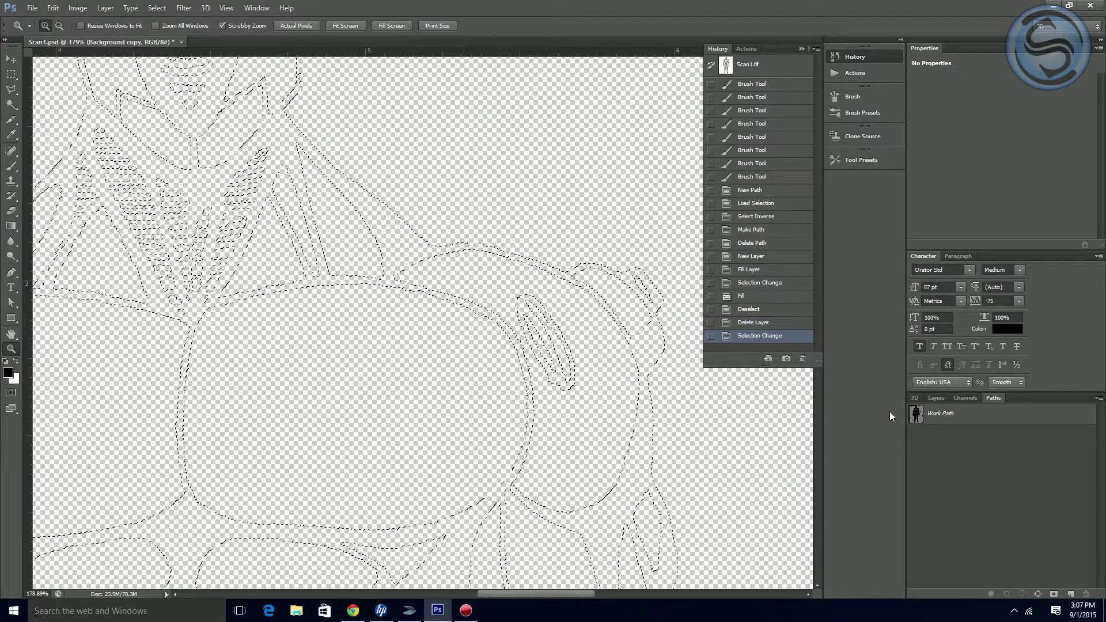
key("alt+BackSpace")
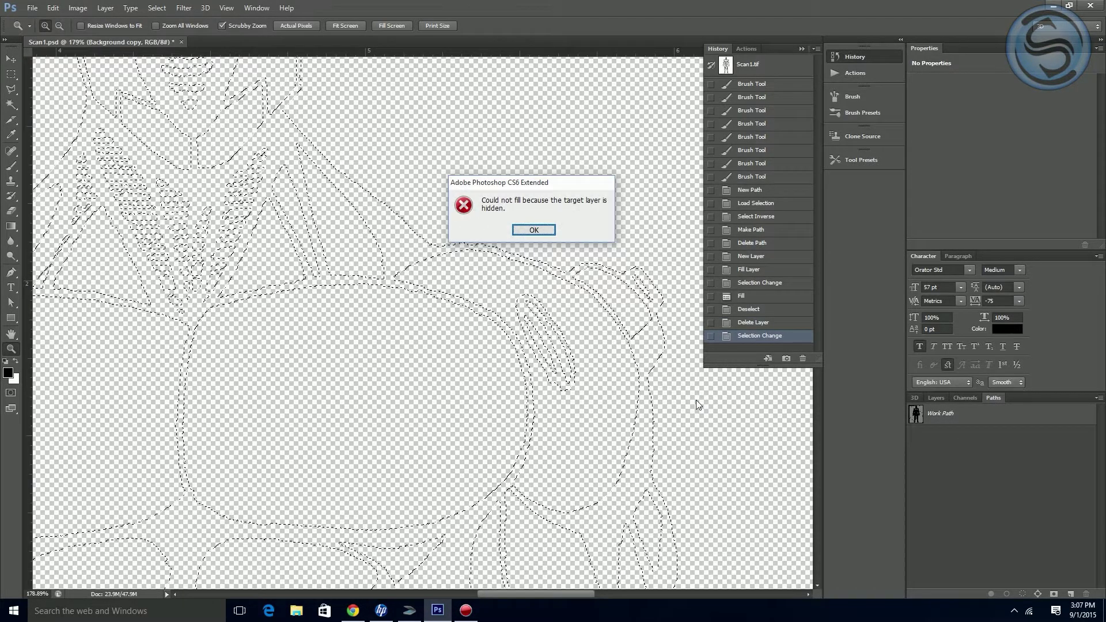
left_click(536, 230)
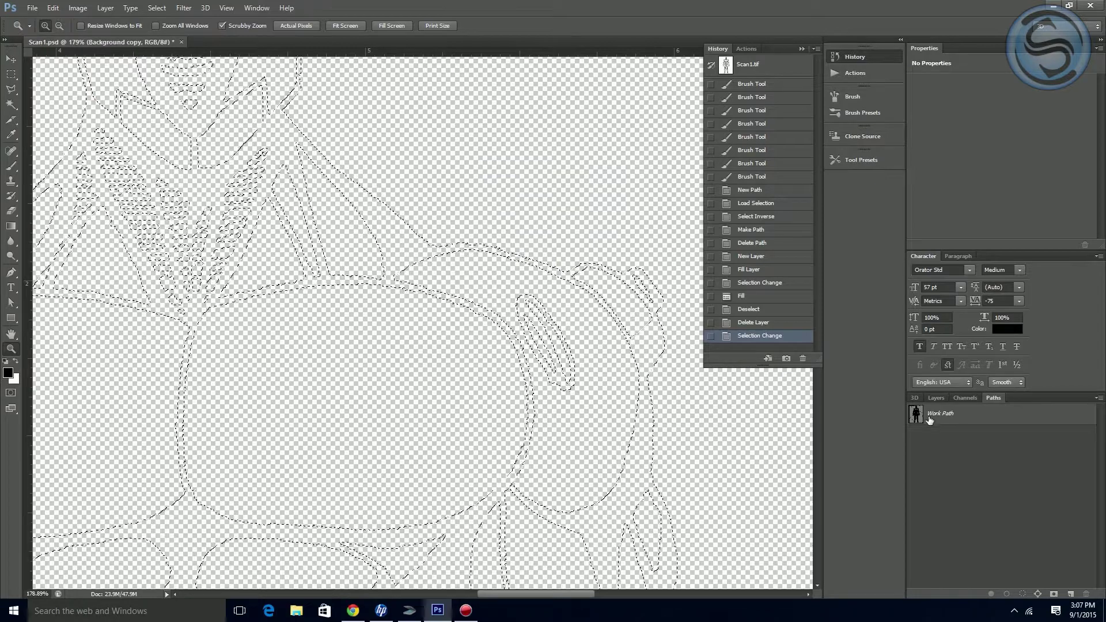
left_click(936, 398)
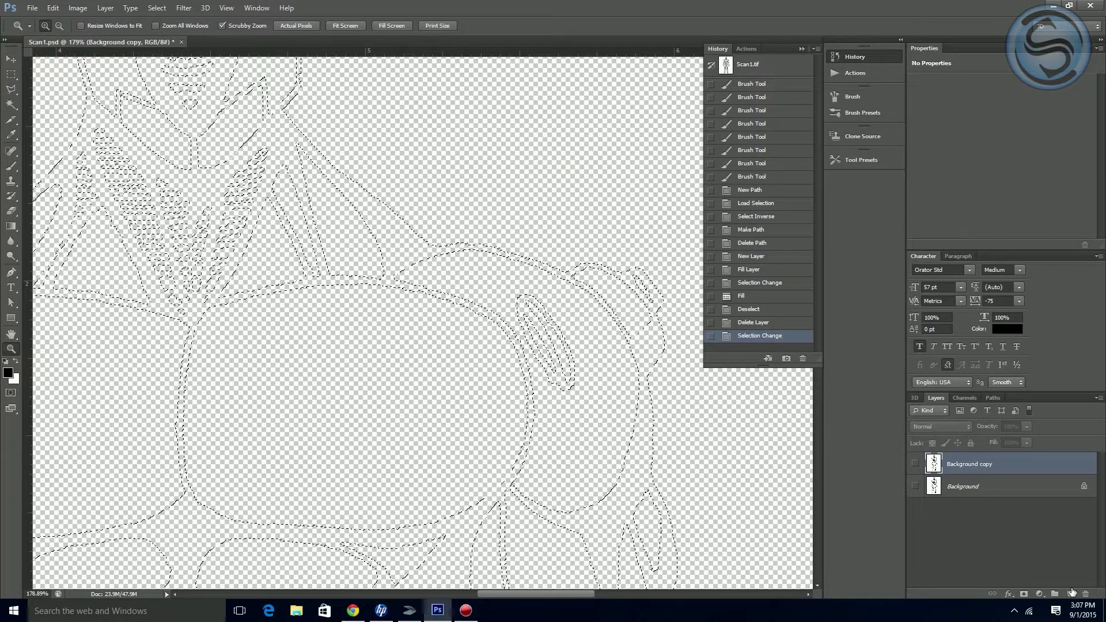
left_click(1070, 594)
key("alt+BackSpace")
key("ctrl+d")
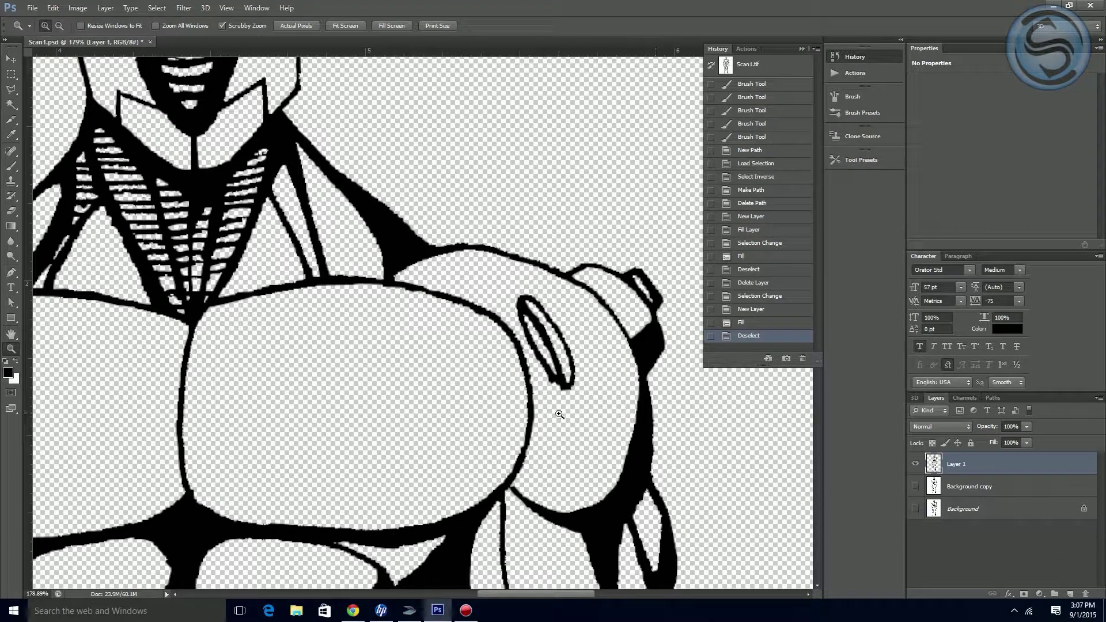
Step: Hide the black line art layer and add a new empty layer above it
left_click_drag(183, 56, 338, 406)
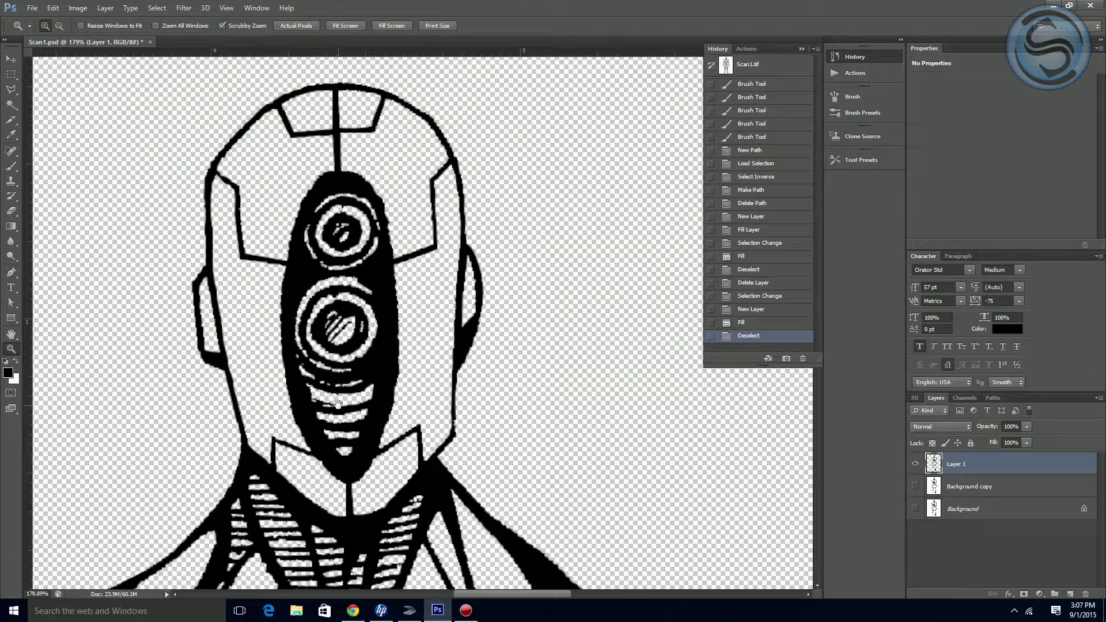
key("ctrl+minus")
key("ctrl+minus")
key("ctrl+minus")
key("ctrl+minus")
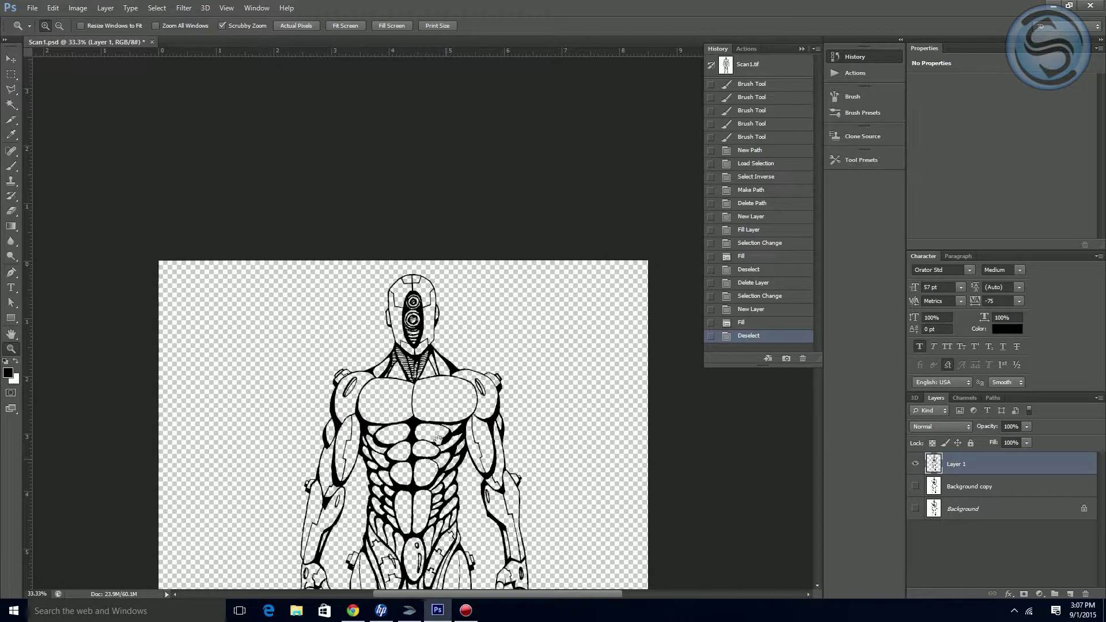
left_click_drag(438, 441, 408, 311)
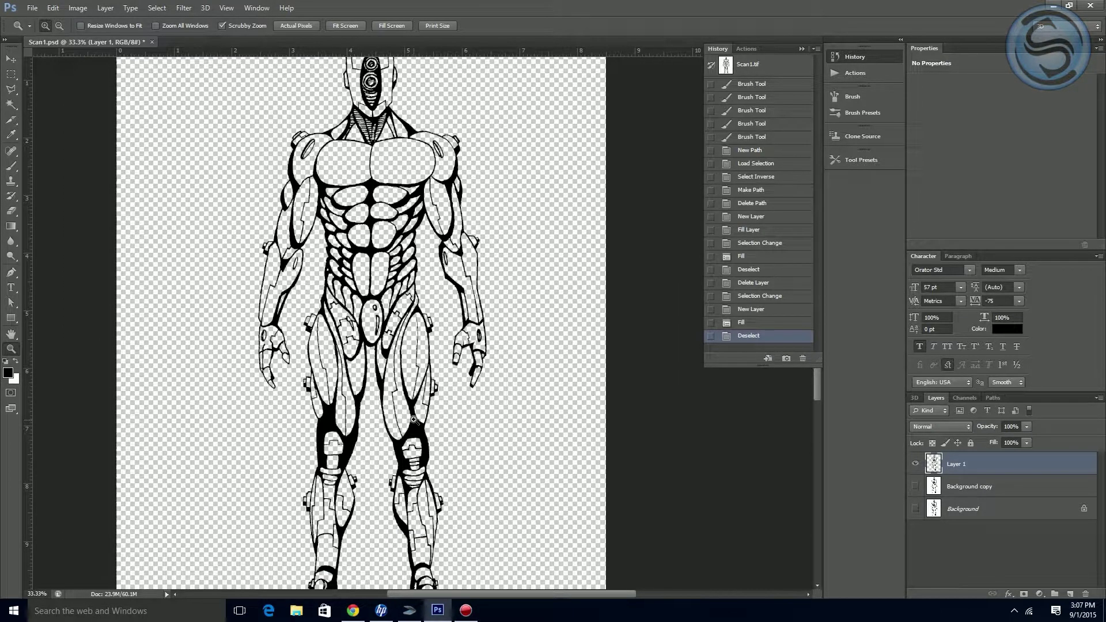
left_click(915, 464)
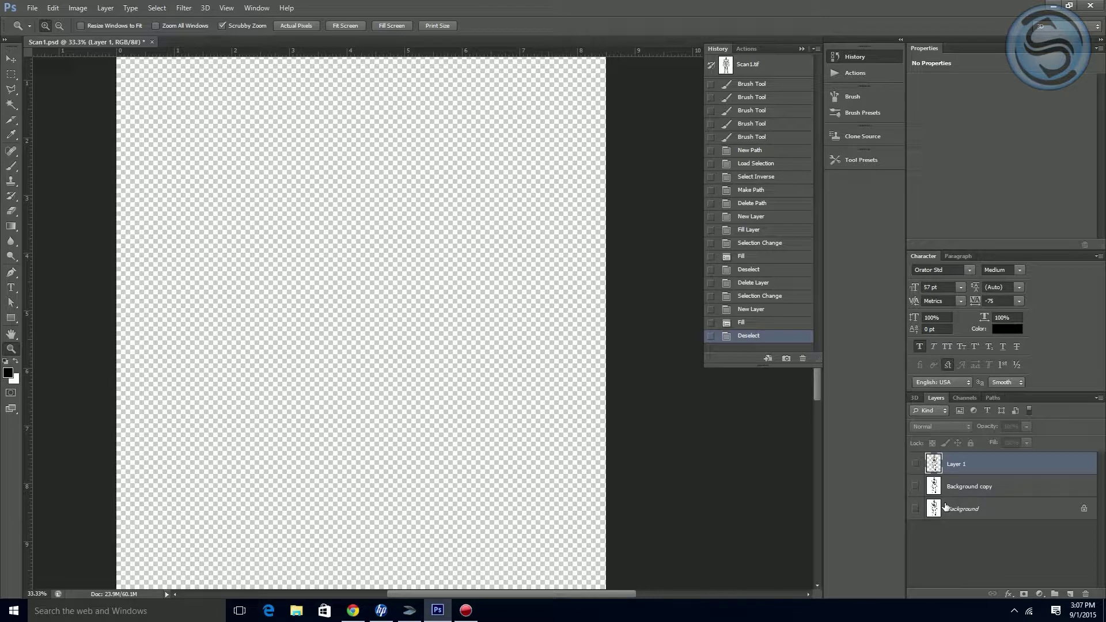
left_click(1069, 594)
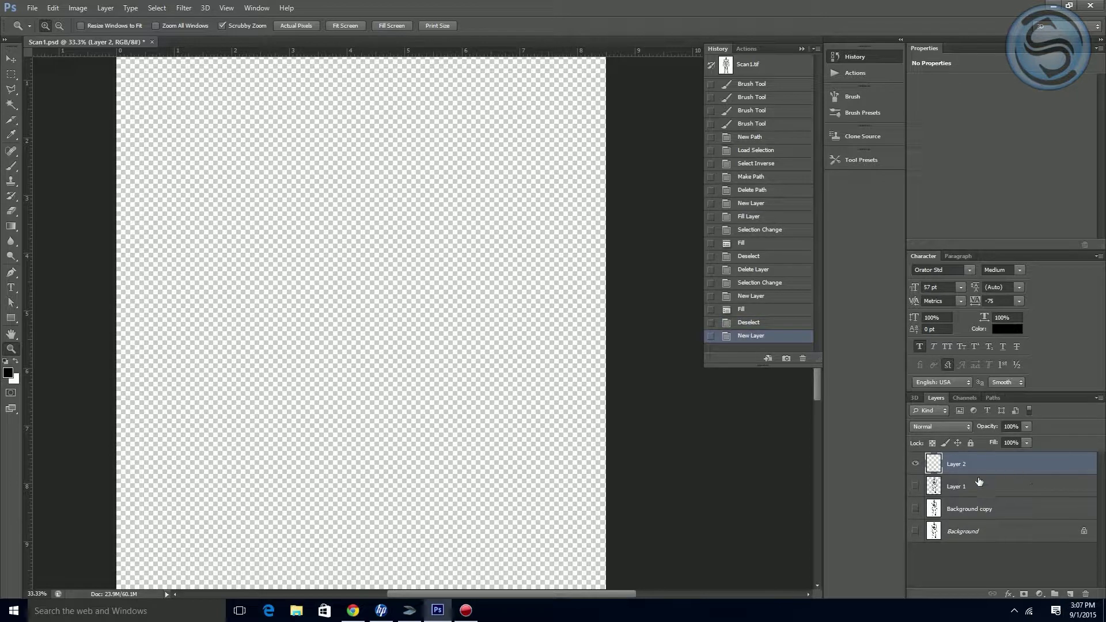
Step: Show and select the Background copy layer, and load its Red channel as a selection
left_click(937, 511)
left_click(916, 509)
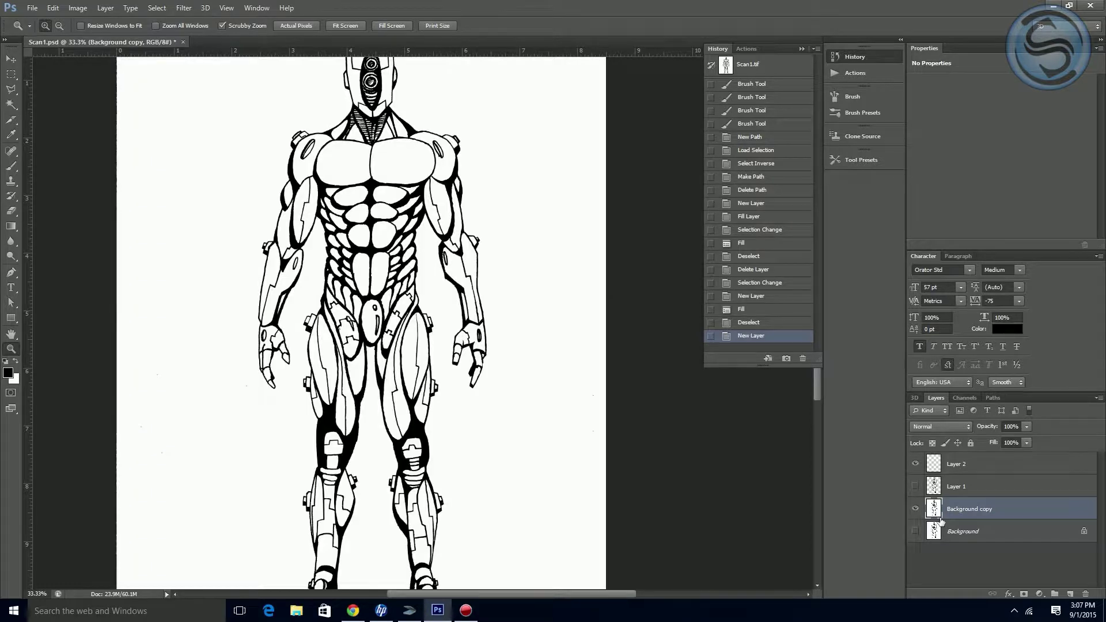
left_click(962, 398)
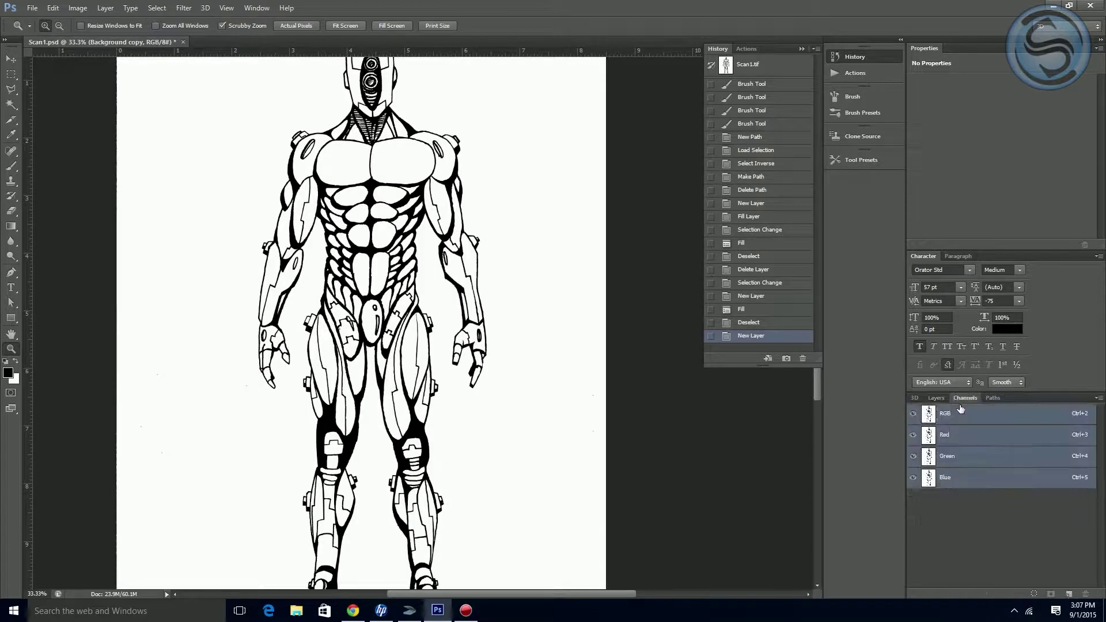
left_click(946, 437, "ctrl")
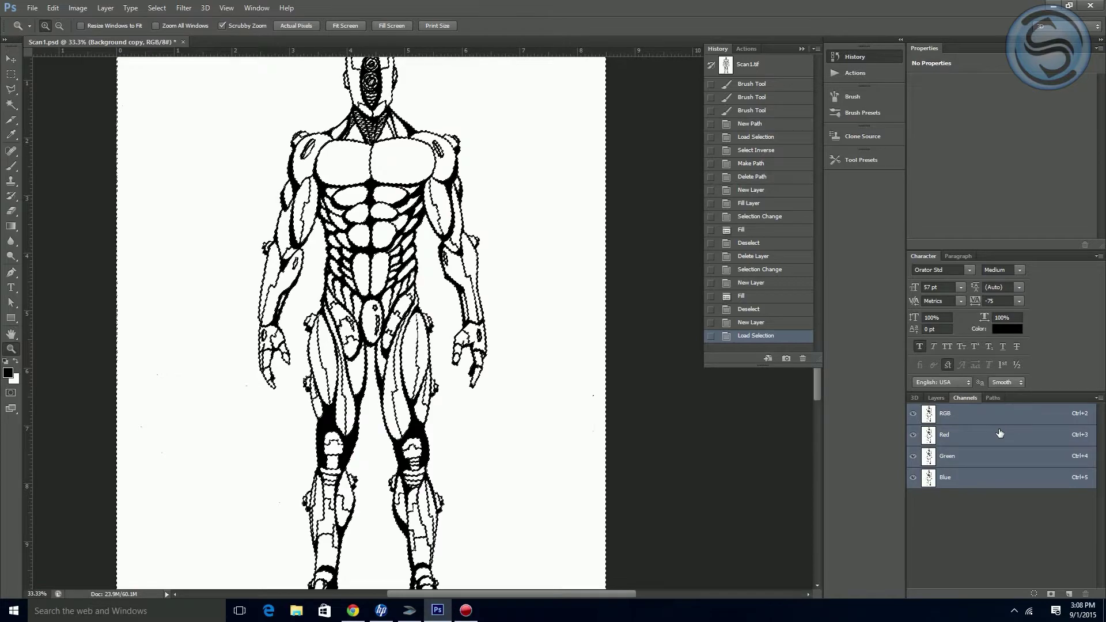
Step: Convert the selection into a work path with a tolerance of 0.9 pixels
left_click(1099, 398)
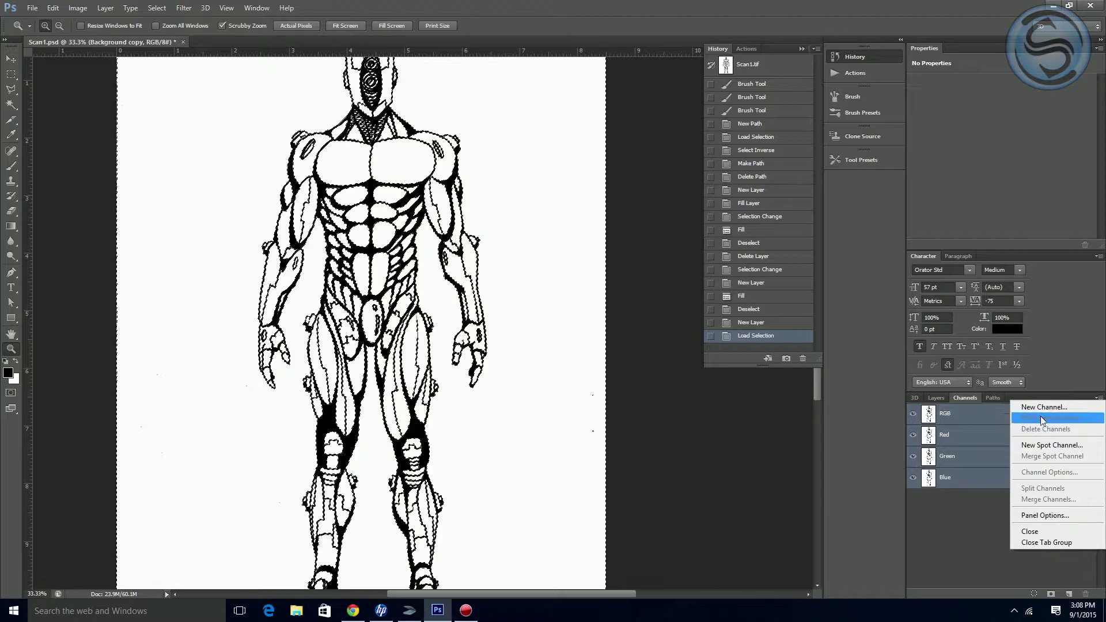
left_click(995, 397)
left_click(995, 398)
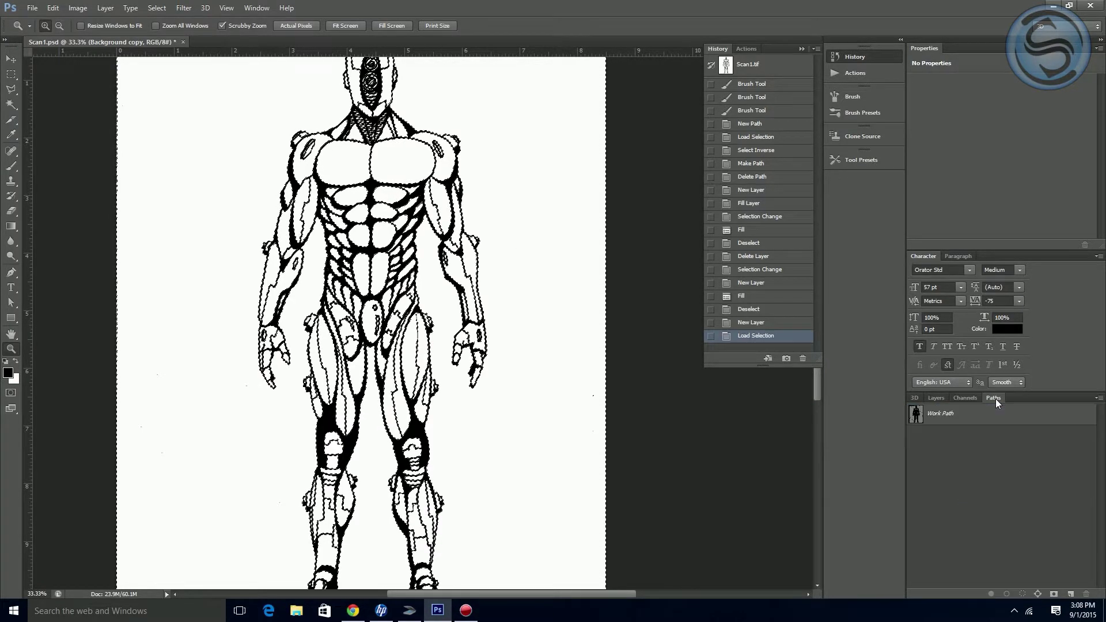
left_click(1099, 398)
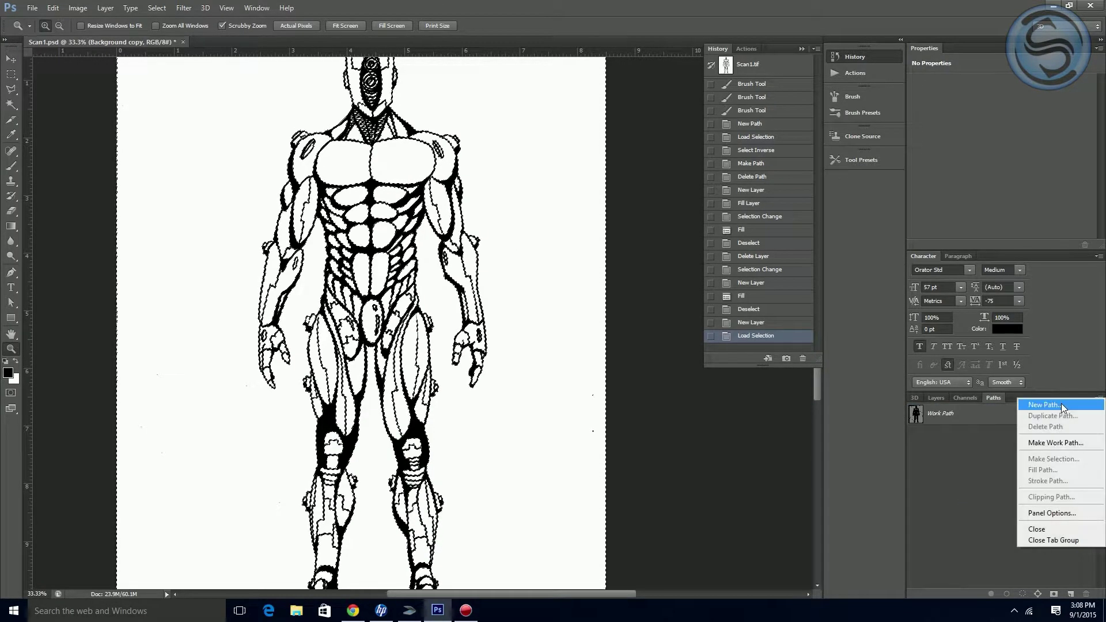
left_click(1062, 443)
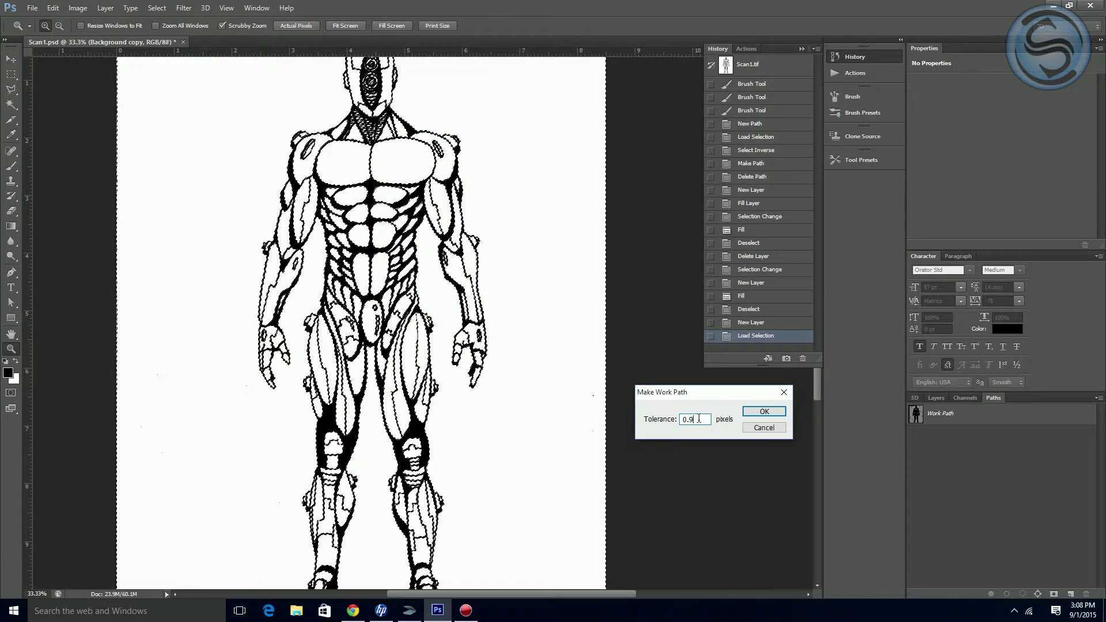
left_click(764, 411)
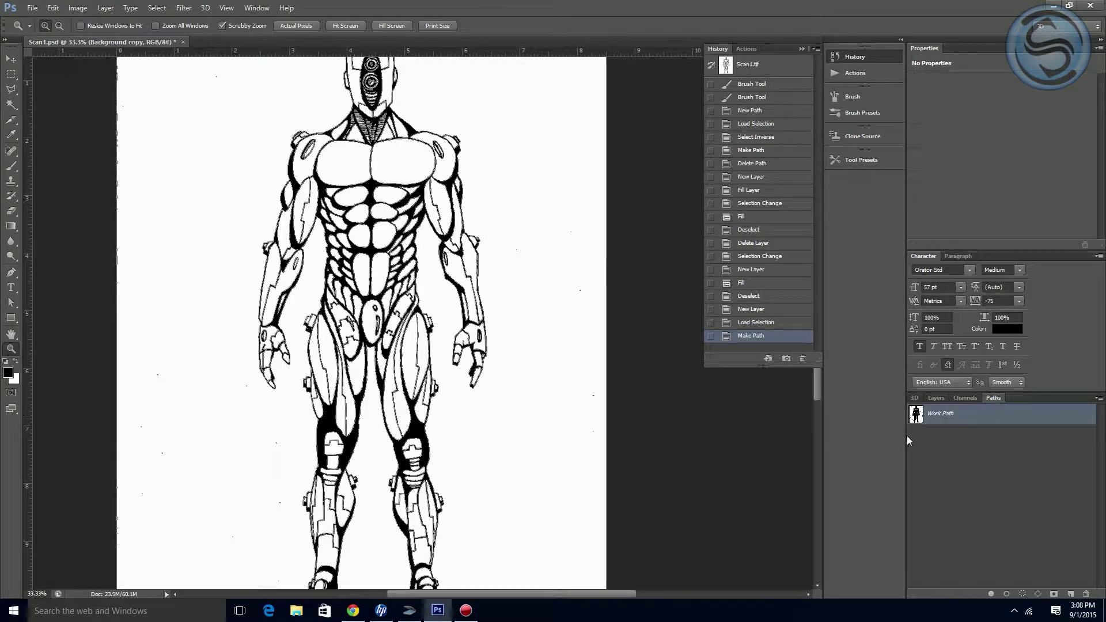
Step: Load the work path as a selection, and make Layer 2 active with the Background copy layer hidden
mouse_move(410, 373)
left_mouse_down()
mouse_move(516, 383)
mouse_move(518, 363)
left_mouse_up()
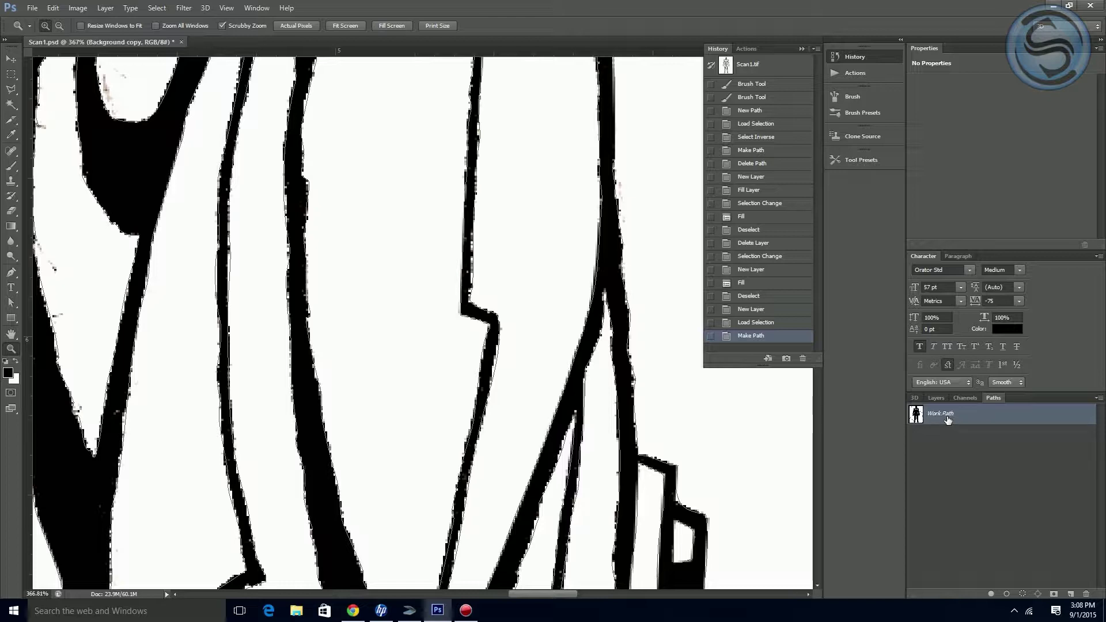
left_click(916, 414, "ctrl")
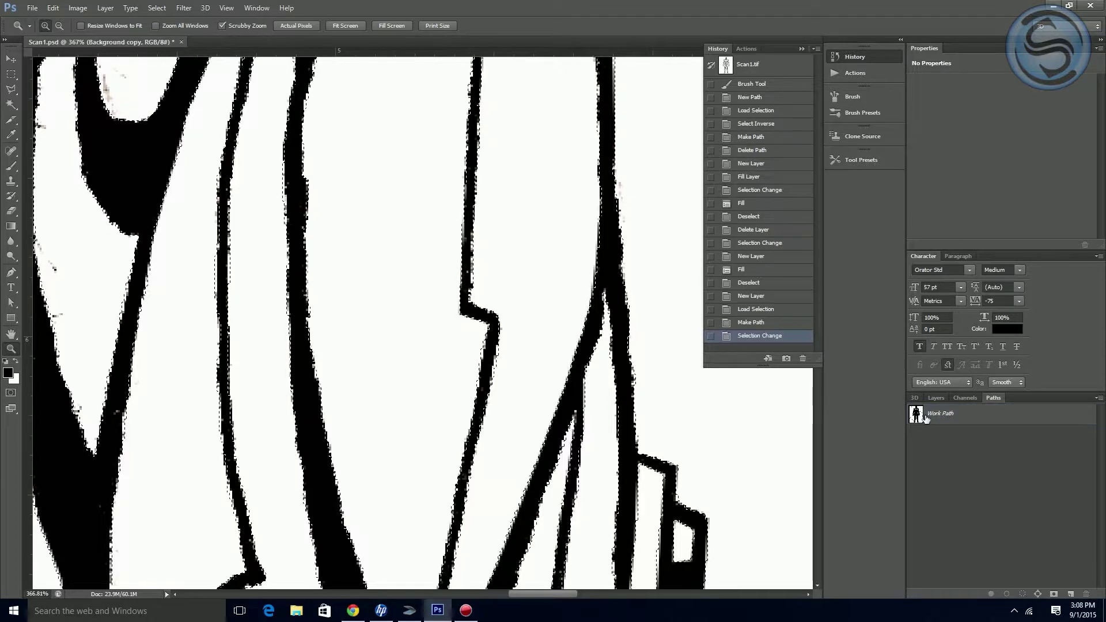
left_click(936, 397)
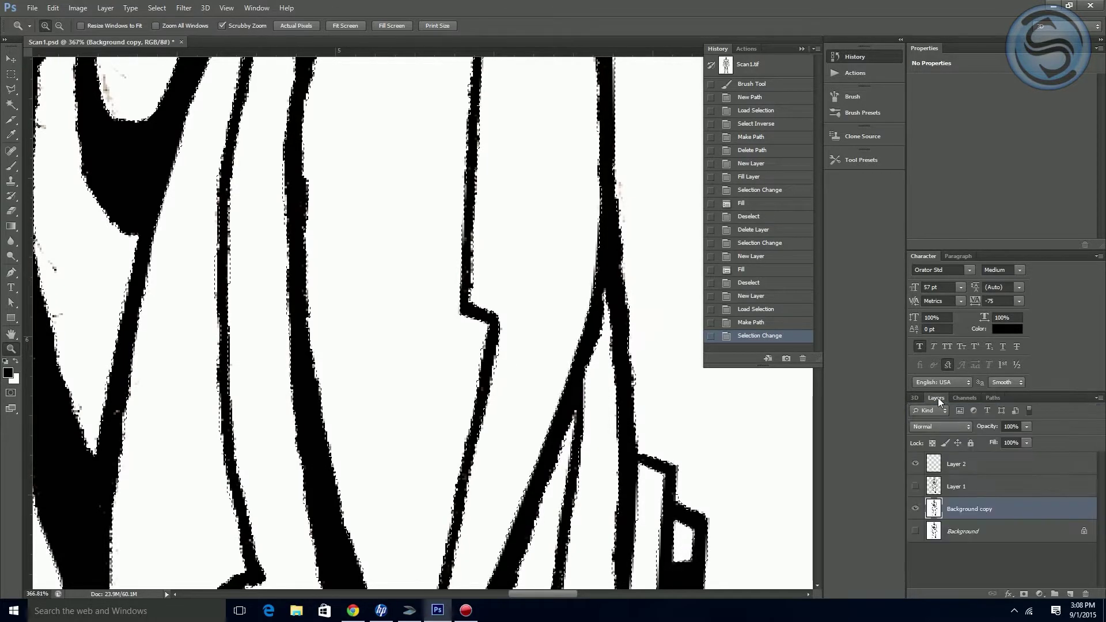
left_click(957, 464)
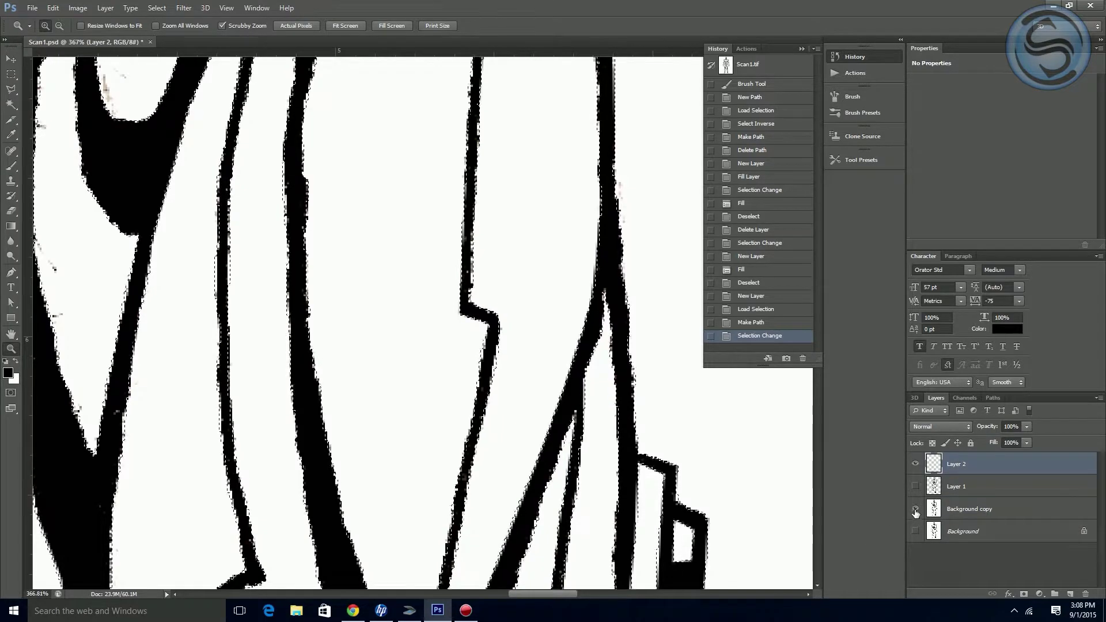
left_click(915, 509)
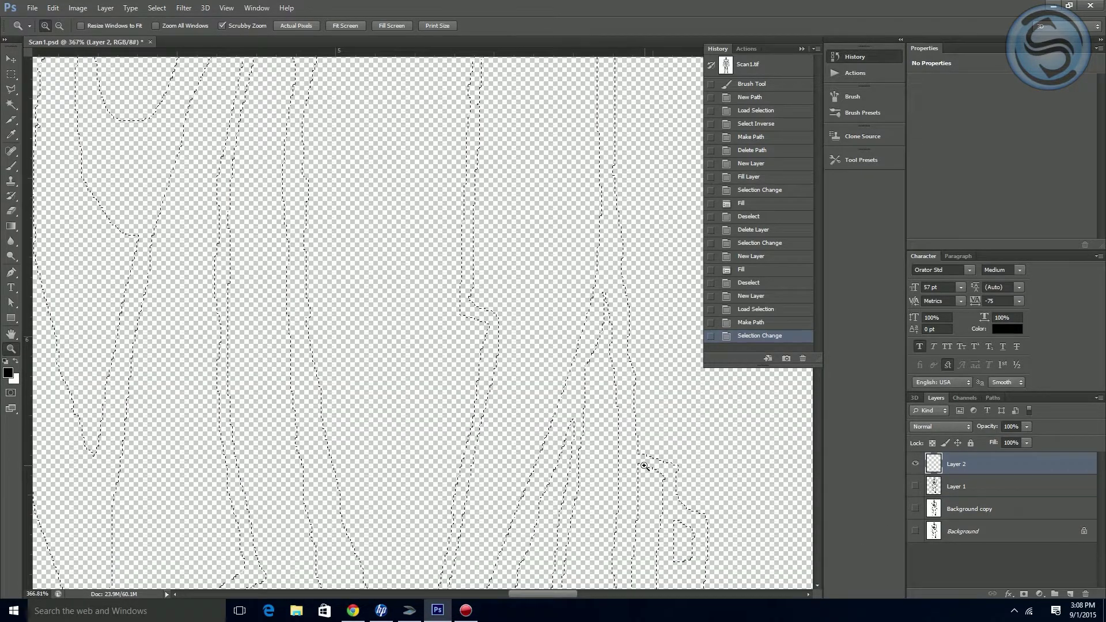
Step: Invert the selection so it covers the outlines, fill it with black on Layer 2, and leave nothing selected
key("alt+BackSpace")
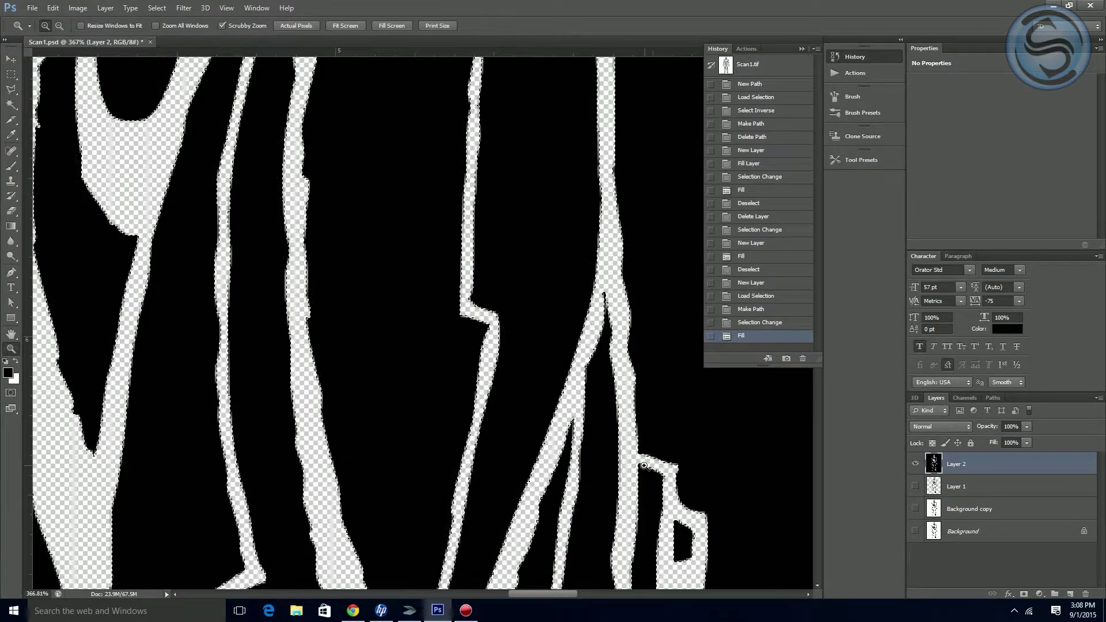
key("ctrl+z")
key("ctrl+shift+i")
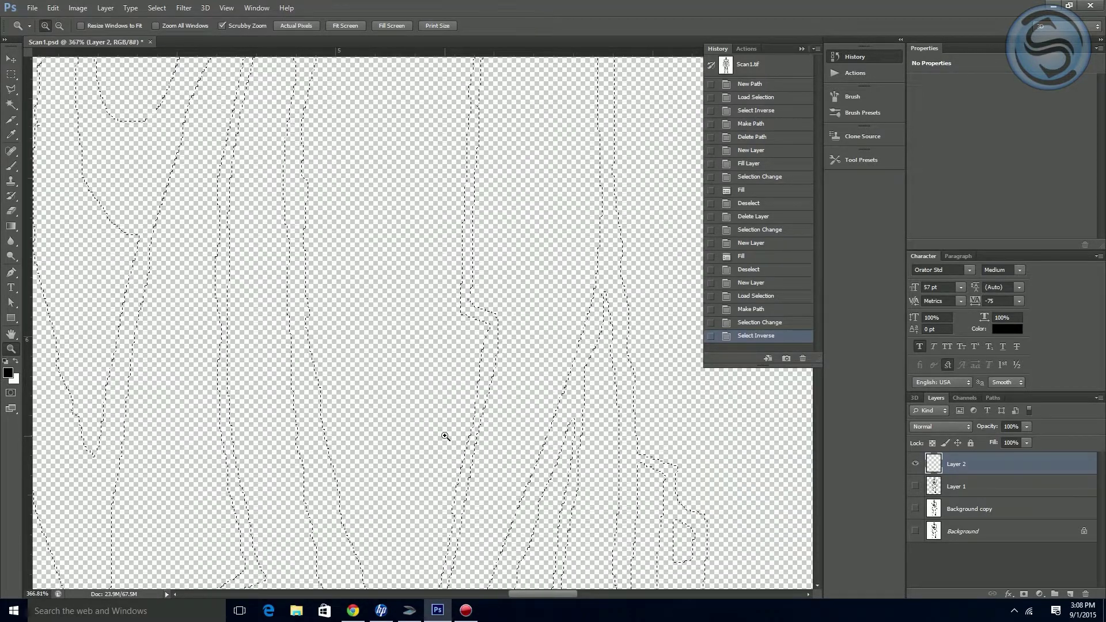
key("alt+BackSpace")
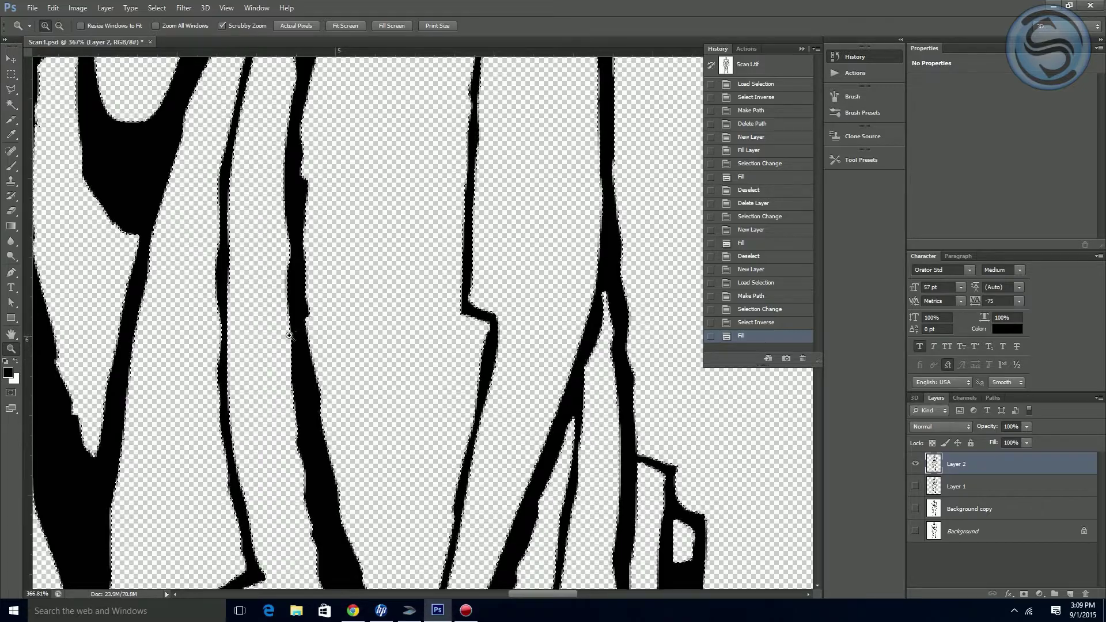
key("ctrl+1")
left_click_drag(308, 114, 371, 392)
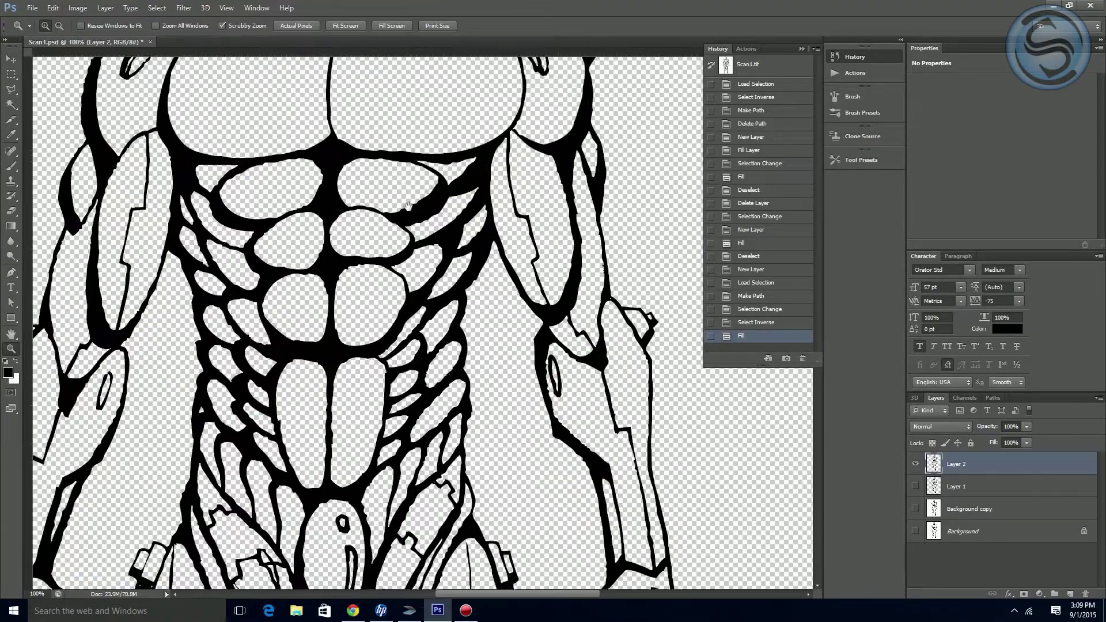
key("ctrl+d")
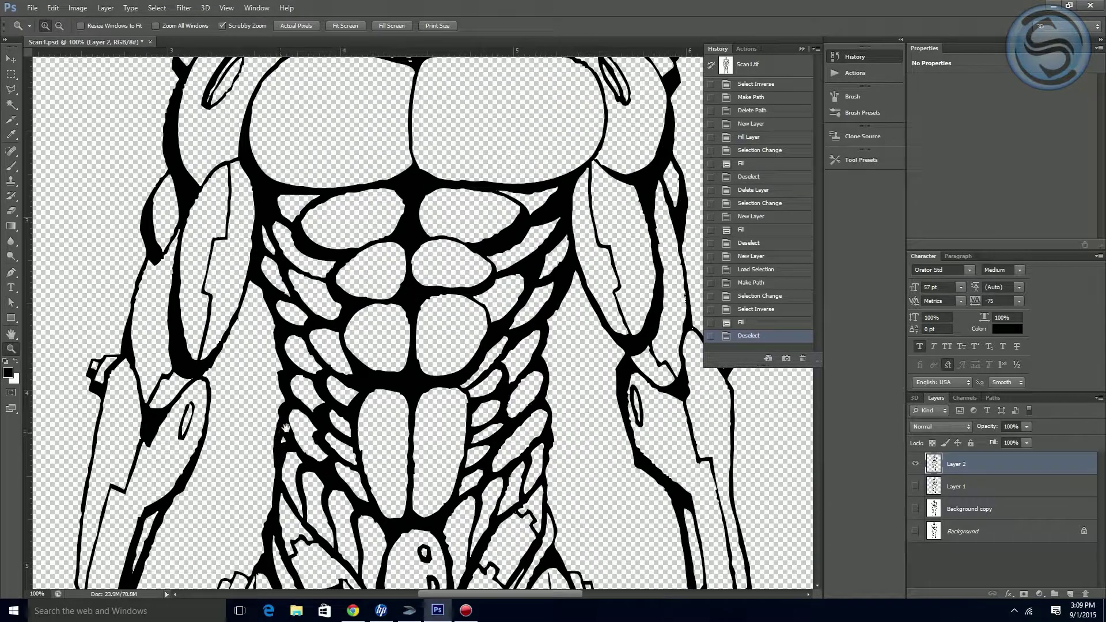
Step: Examine the edges of the filled line art up close around the head, neck, shoulder and upper arm
left_click_drag(387, 349, 301, 464)
left_click_drag(395, 210, 447, 472)
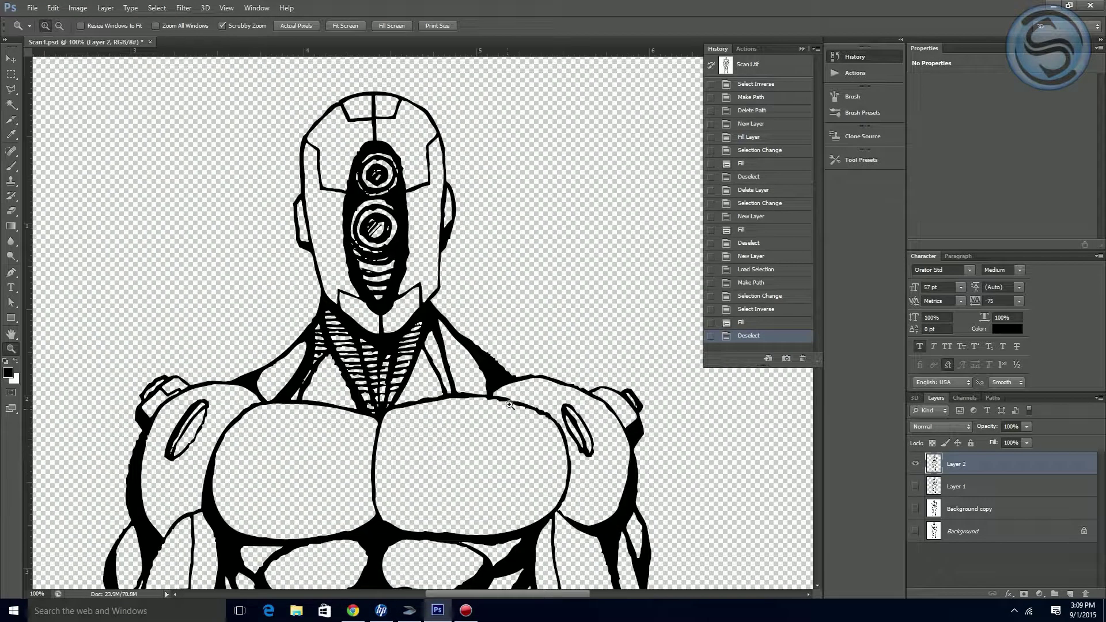
left_click(508, 408)
left_click(508, 409)
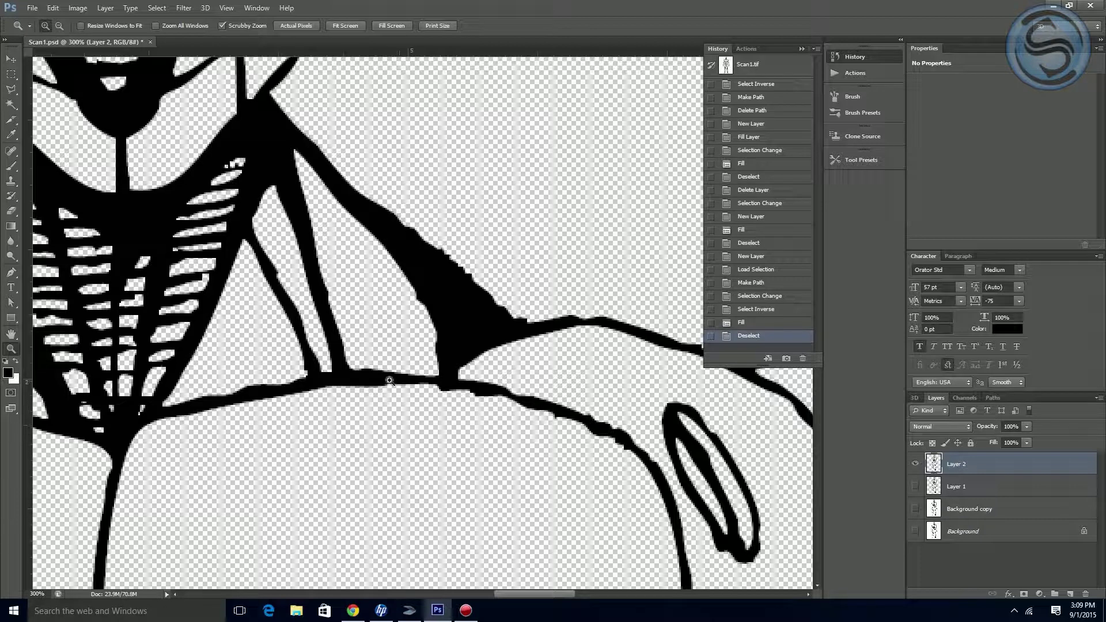
left_click_drag(571, 455, 216, 265)
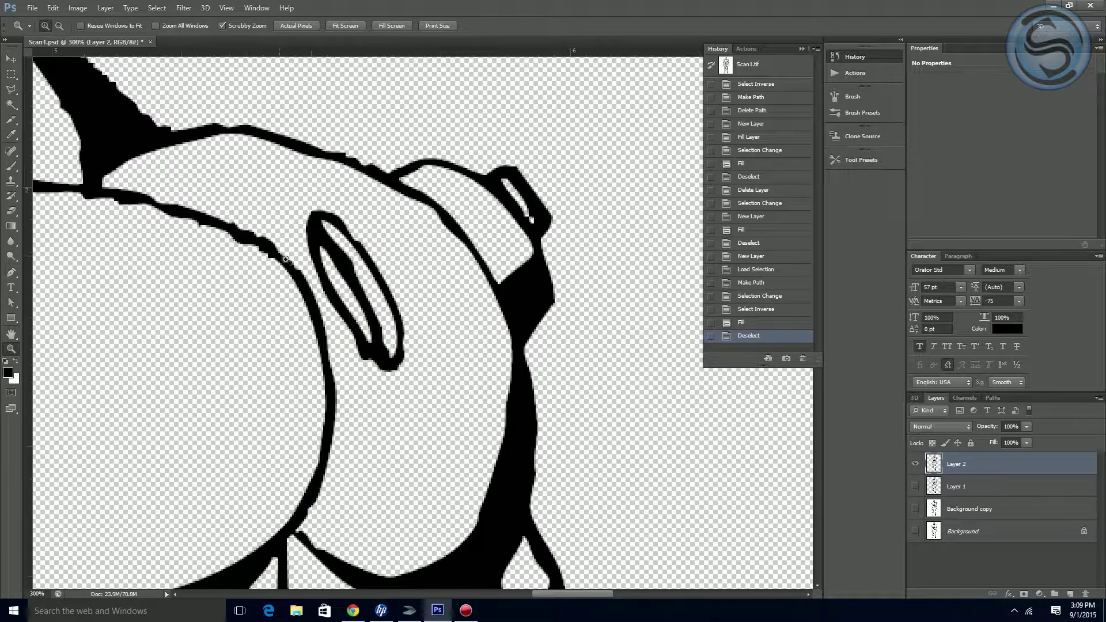
left_click_drag(311, 509, 299, 236)
left_click_drag(378, 368, 398, 340)
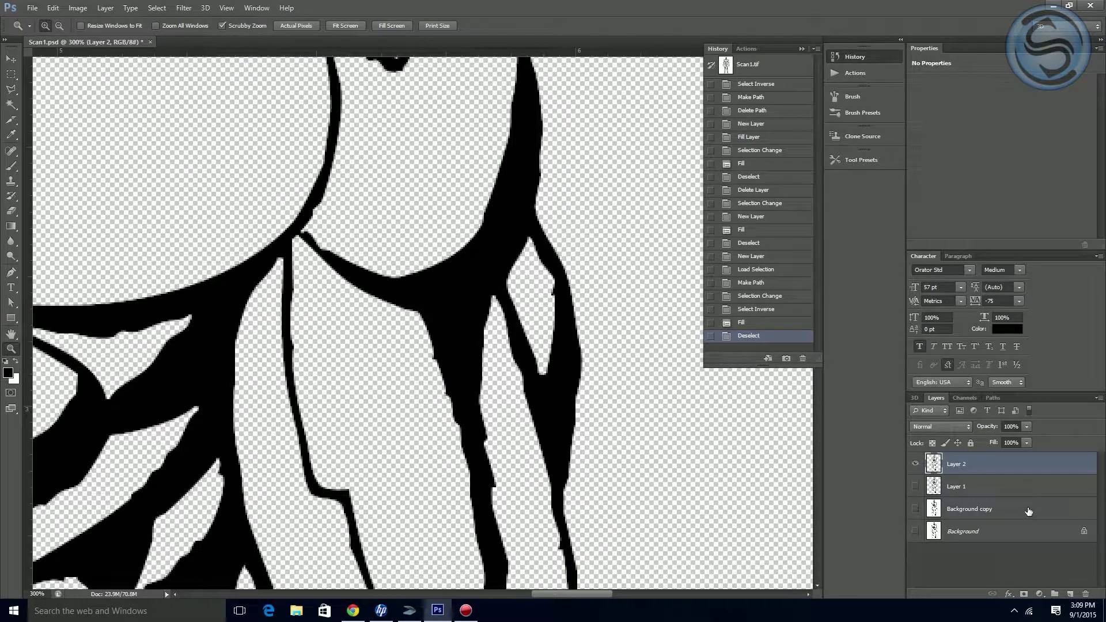
Step: Hide Layer 2, and make the Background copy layer visible and active
left_click(914, 464)
left_click(916, 486)
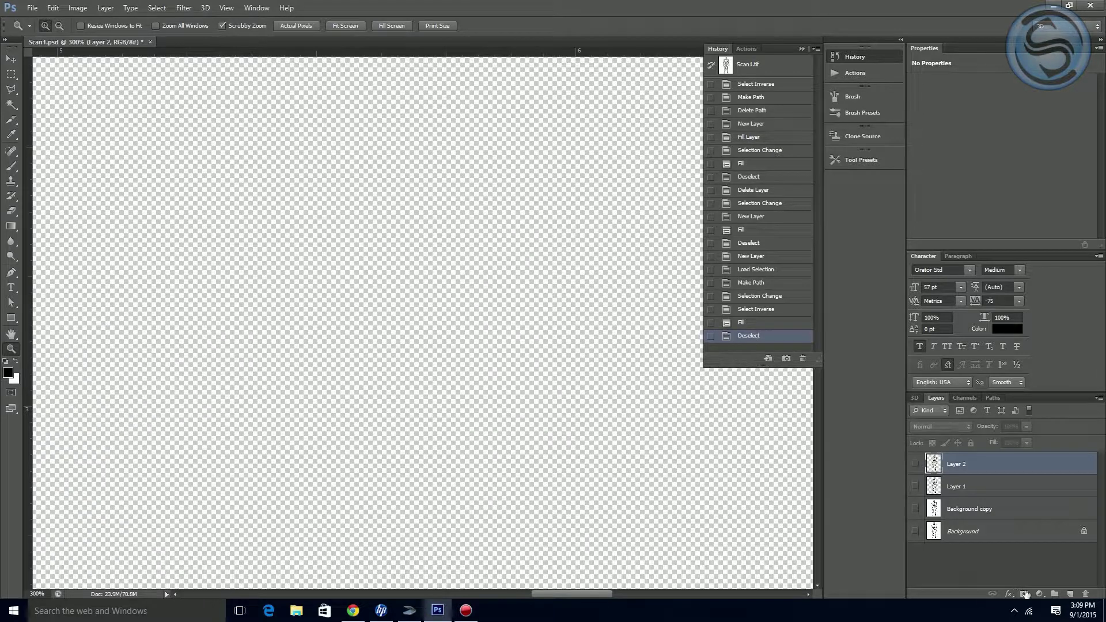
left_click(993, 399)
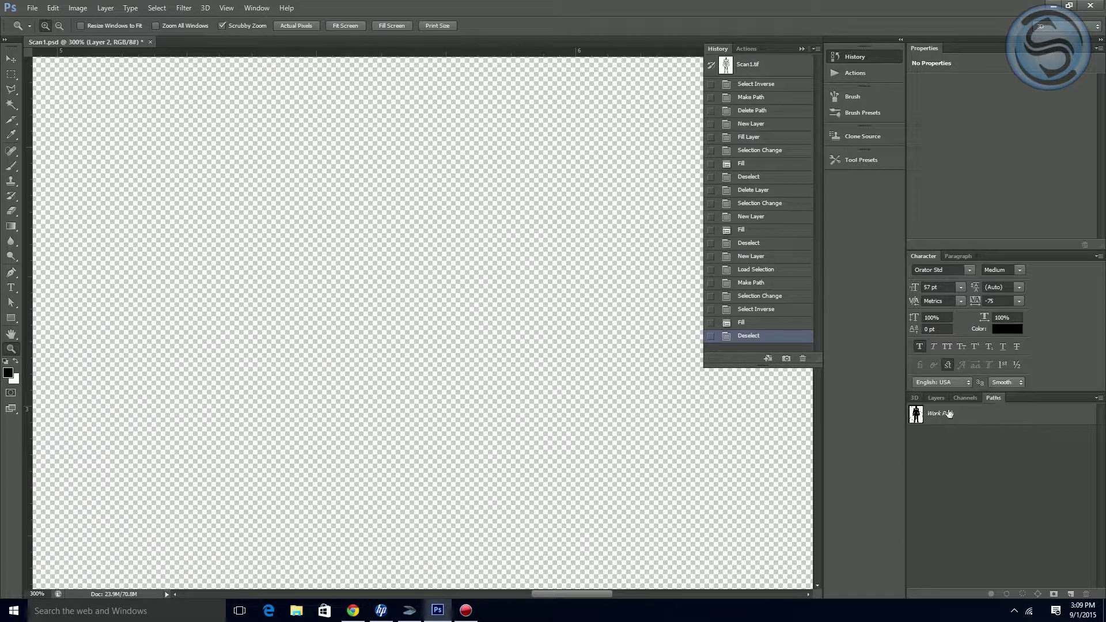
left_click(934, 398)
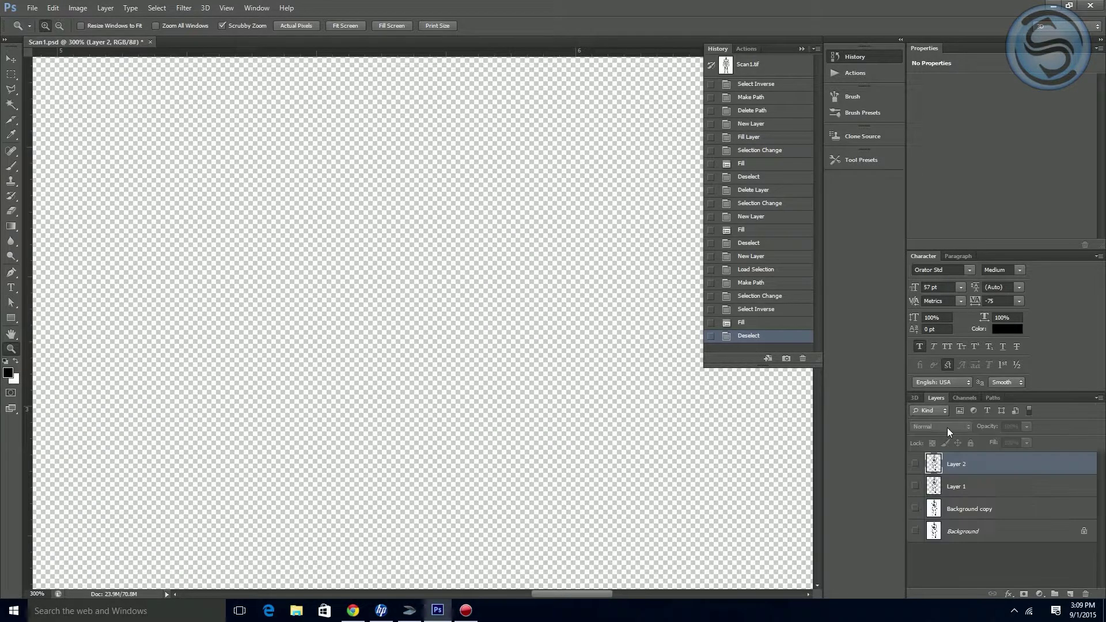
left_click(916, 509)
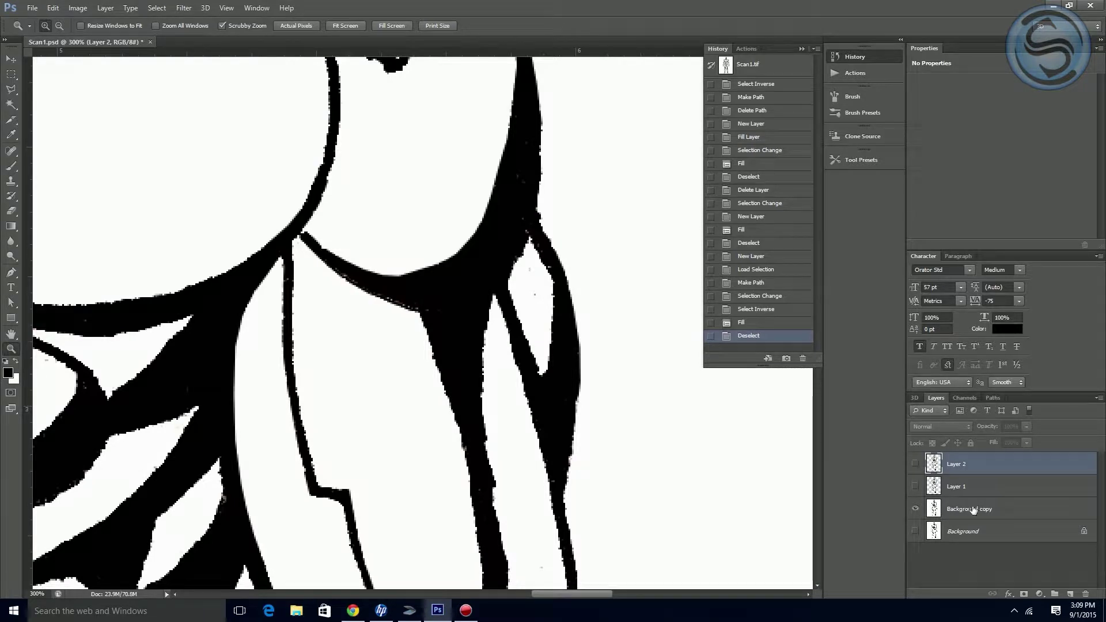
left_click(973, 510)
Step: Load the Red channel as a selection and start converting it into a work path
left_click(964, 398)
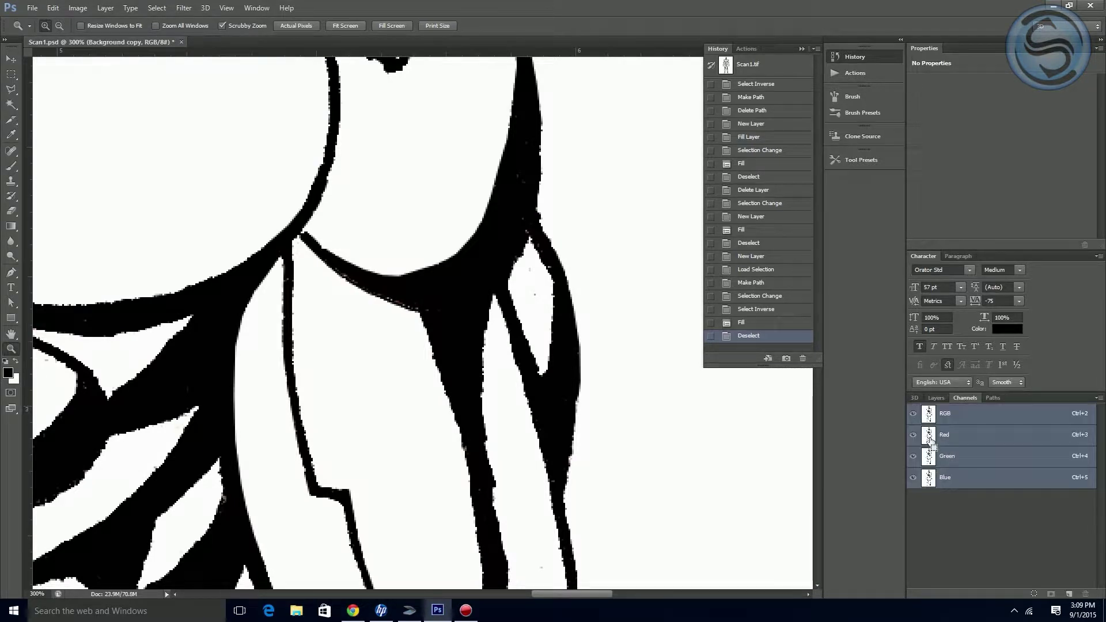
left_click(932, 439, "ctrl")
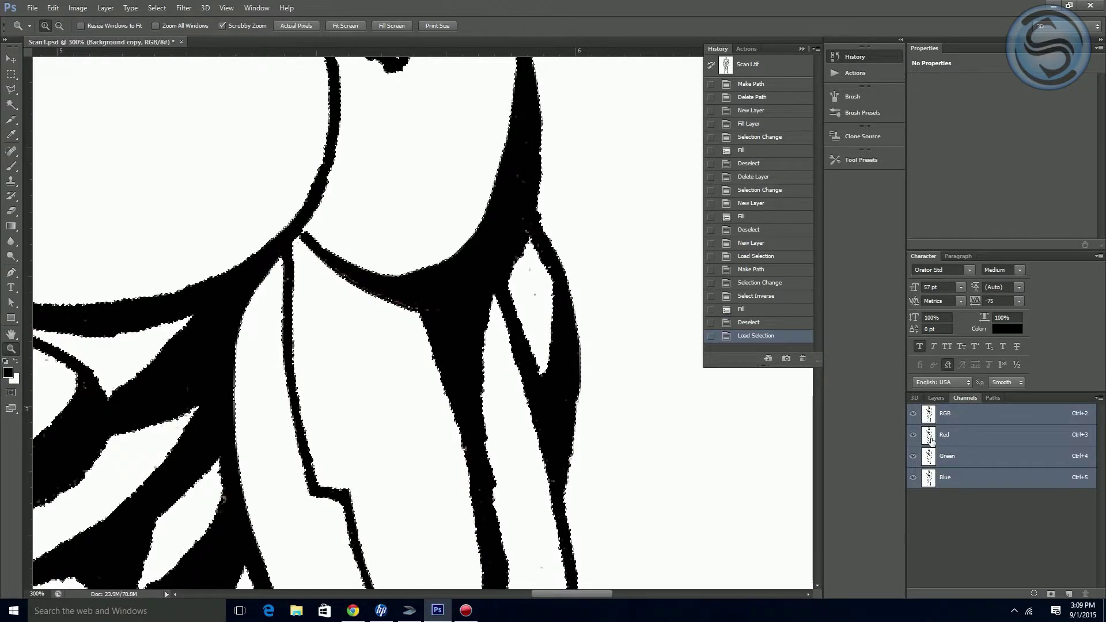
left_click(994, 398)
left_click(1099, 398)
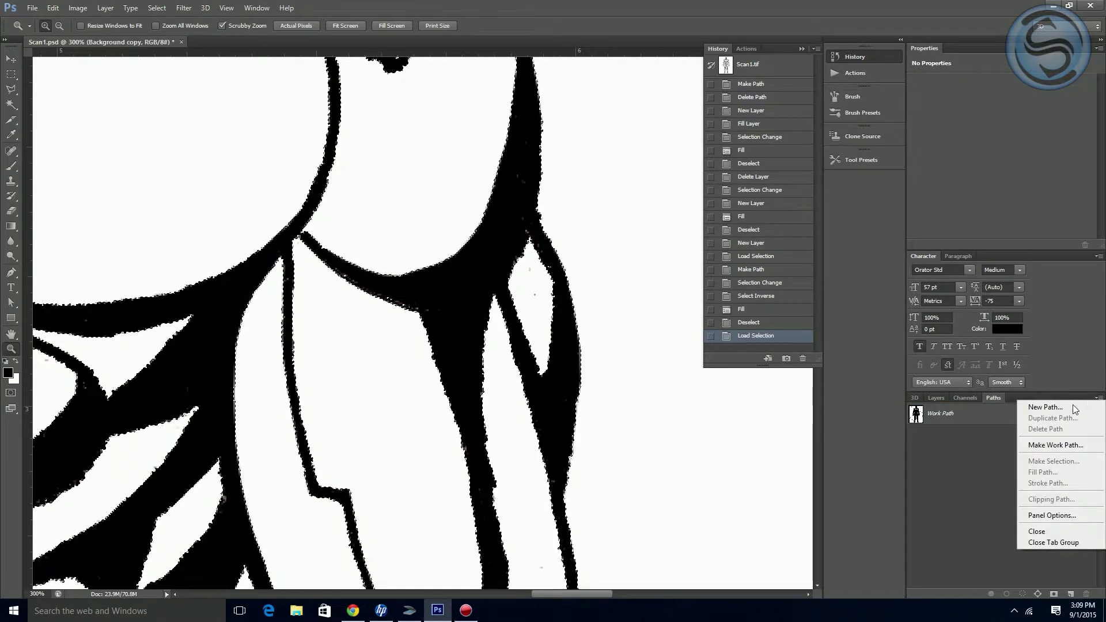
left_click(1052, 445)
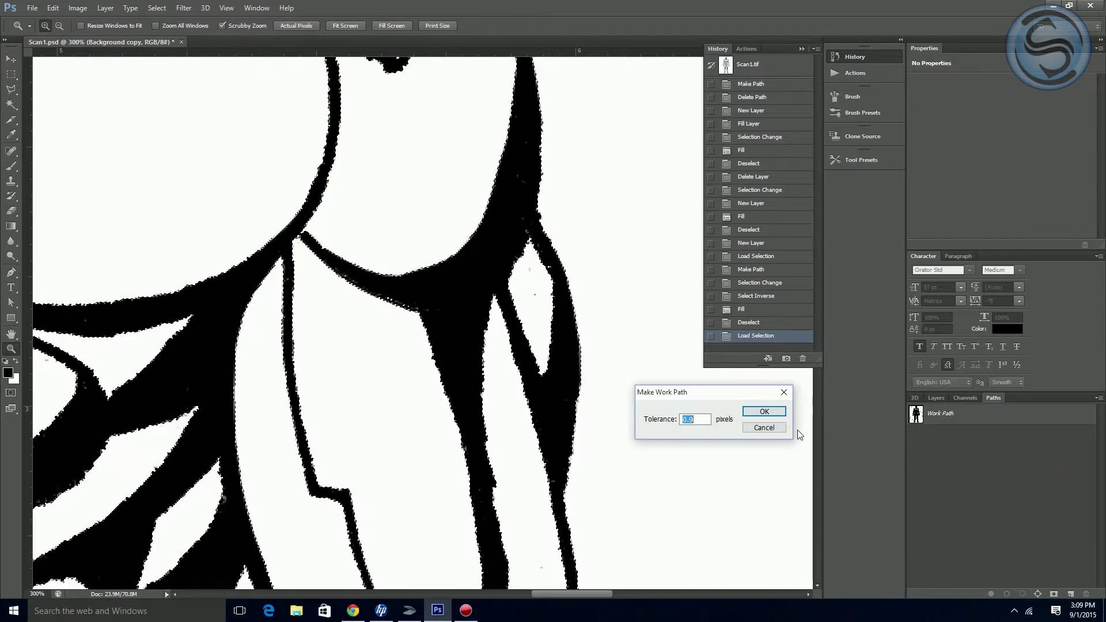
Step: Try a tolerance below 0.5 pixels for the work path
left_click(692, 419)
key("BackSpace")
type("05")
left_click(754, 413)
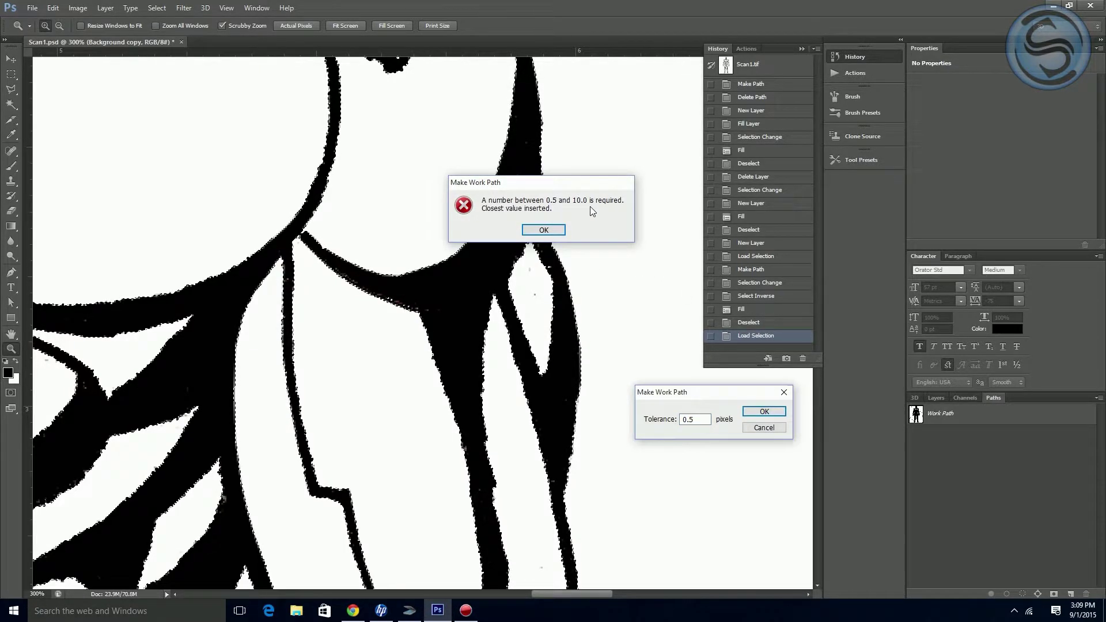
left_click(551, 231)
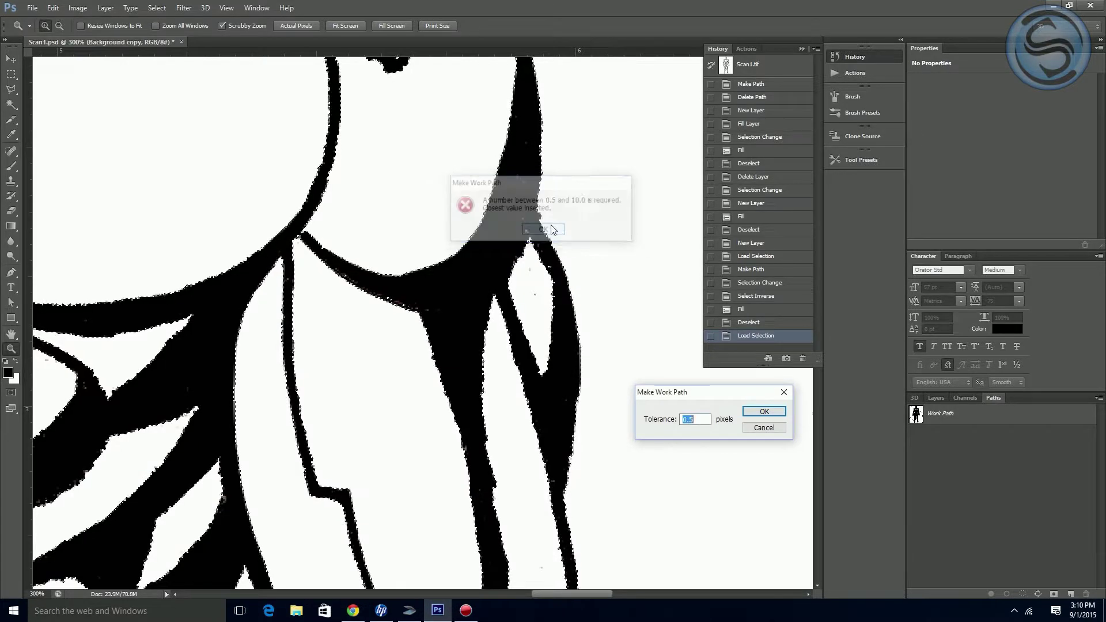
Step: Enter a tolerance of 20 pixels, accept the closest allowed value of 10.0, and create the work path
left_click_drag(695, 419, 680, 424)
type("20")
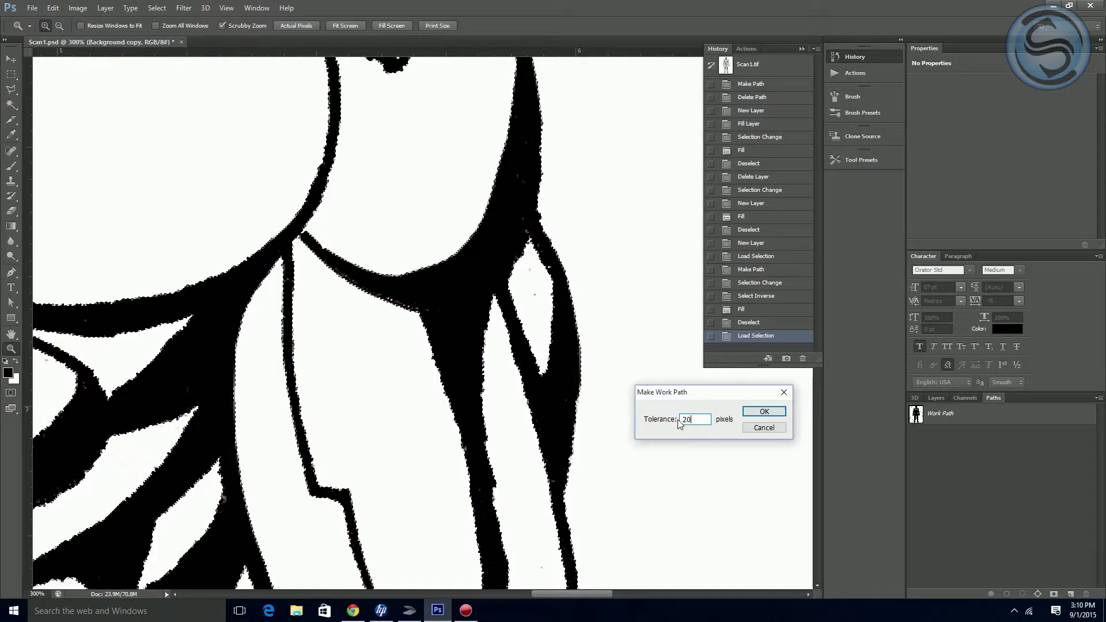
left_click(752, 413)
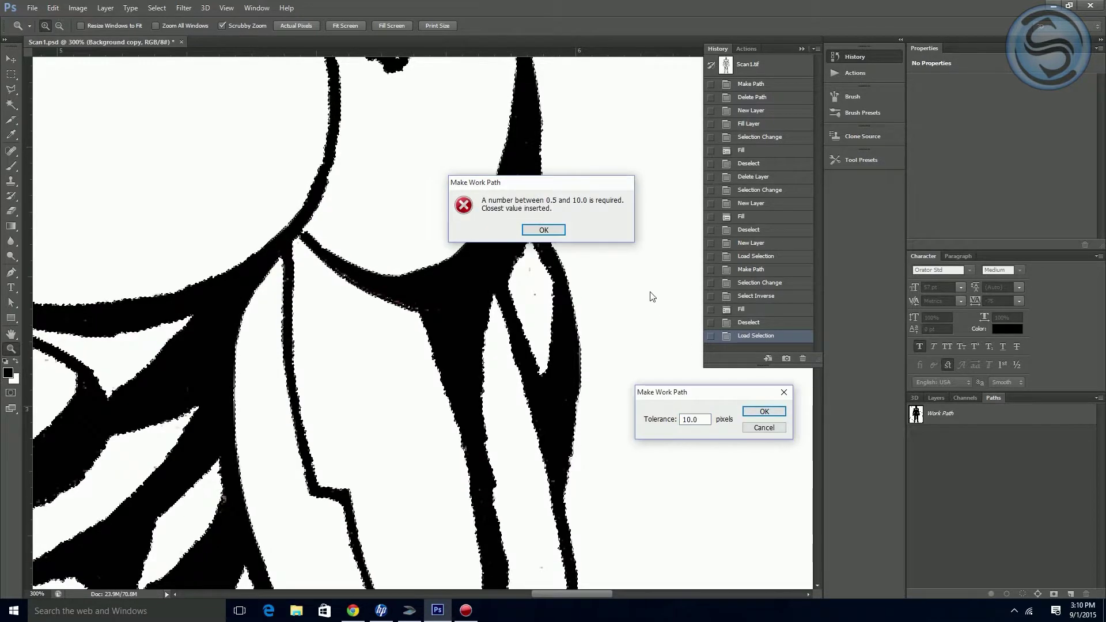
left_click(548, 233)
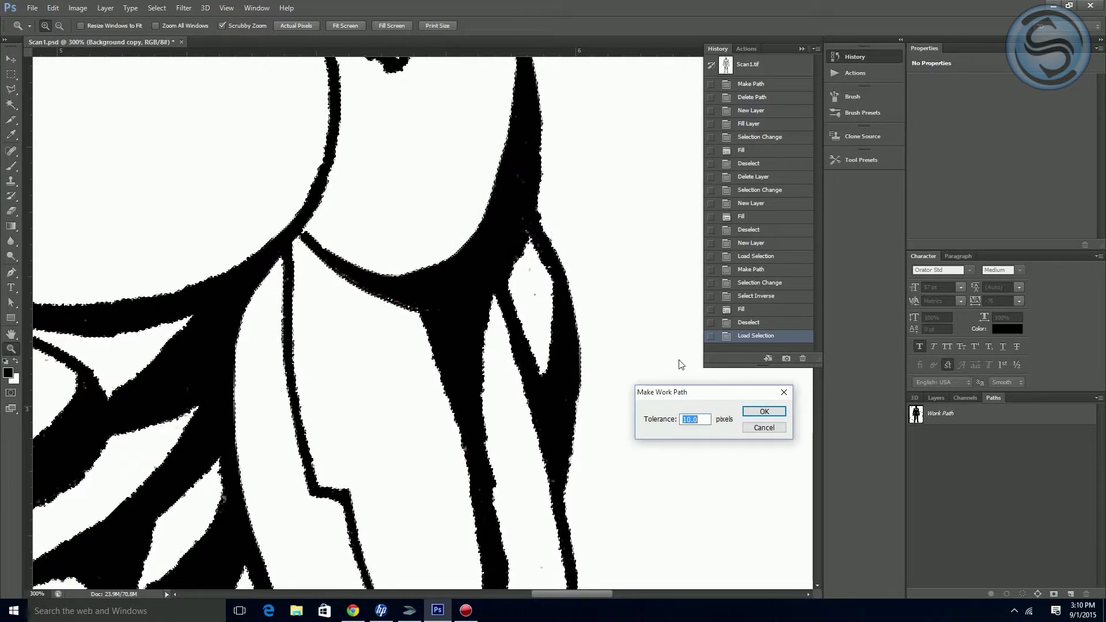
left_click(762, 411)
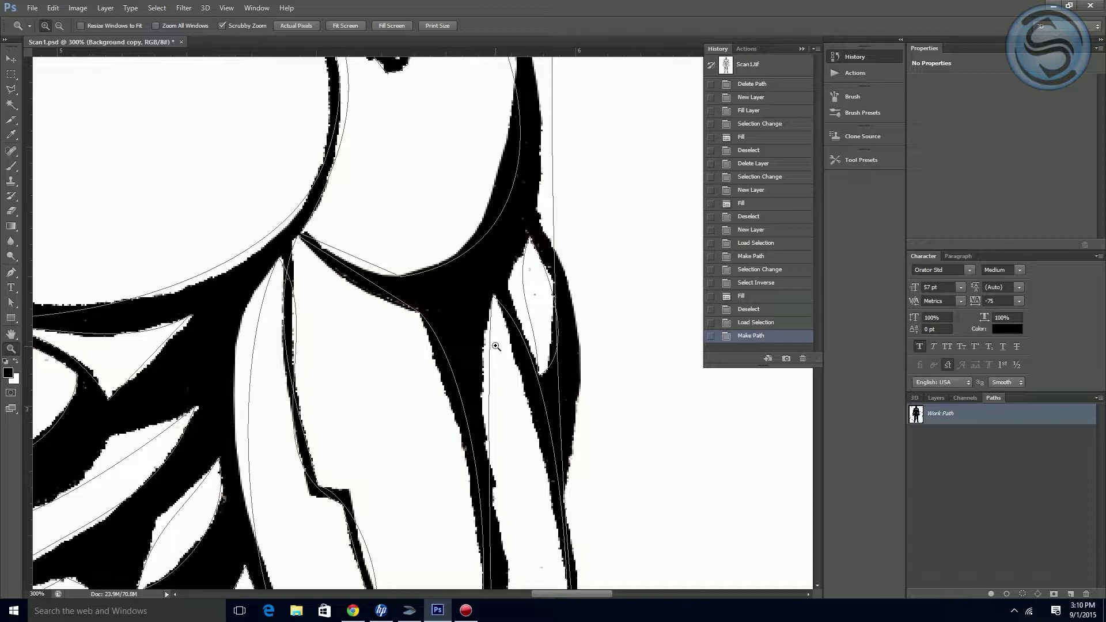
Step: Load the work path as a selection and add a new layer above Layer 2
left_click(916, 415, "ctrl")
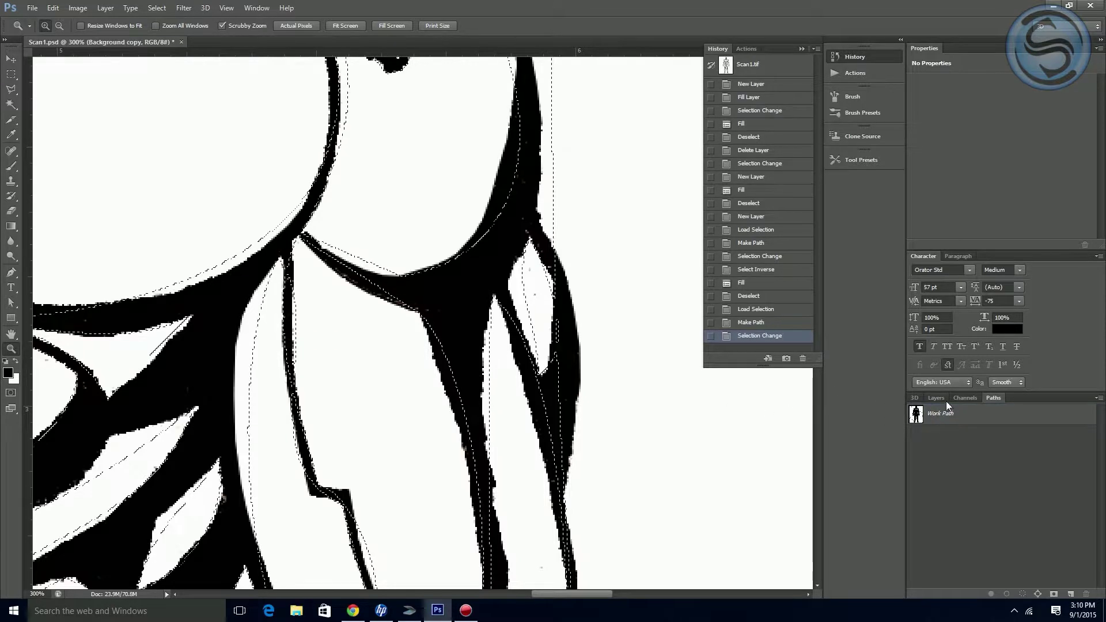
left_click(939, 399)
left_click(996, 469)
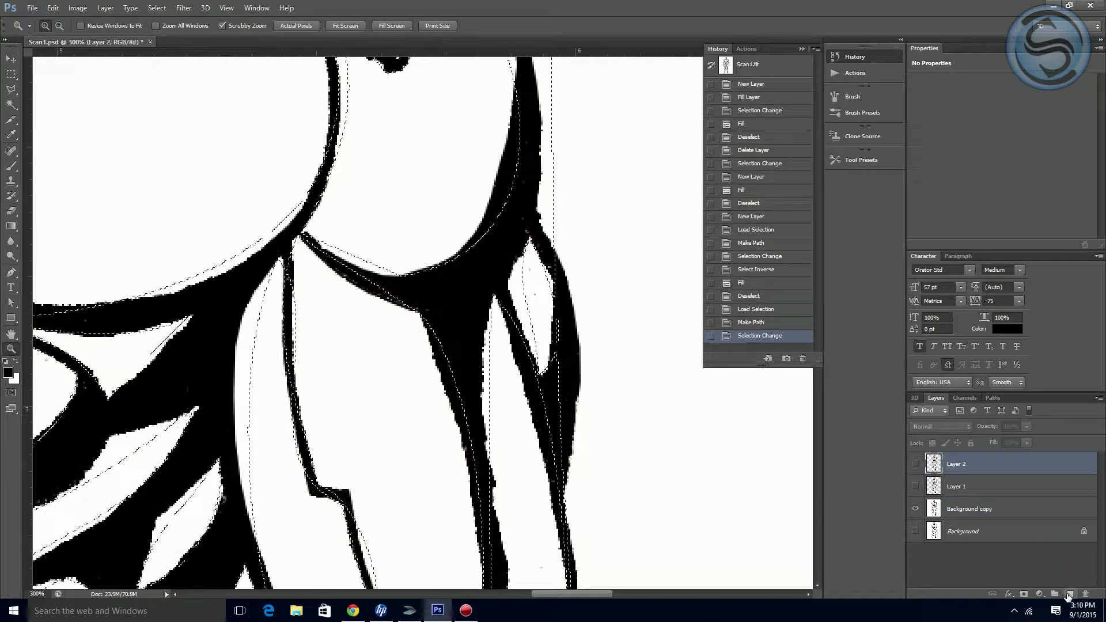
left_click(1068, 594)
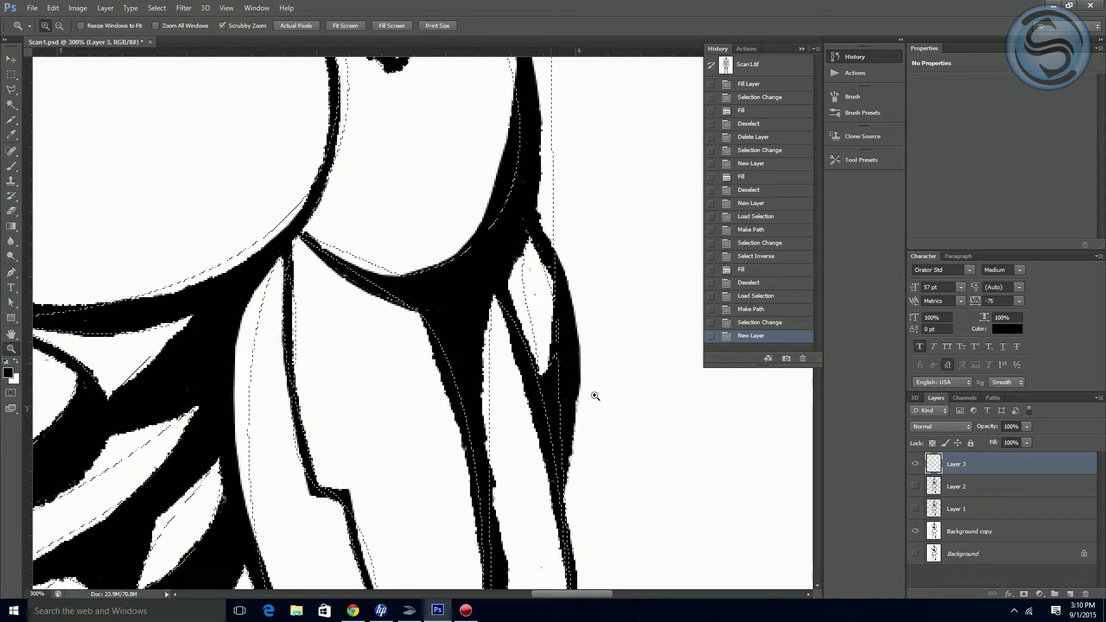
Step: Invert the selection, fill it with black on Layer 3, and hide the Background copy layer with the selection cleared
key("ctrl+shift+i")
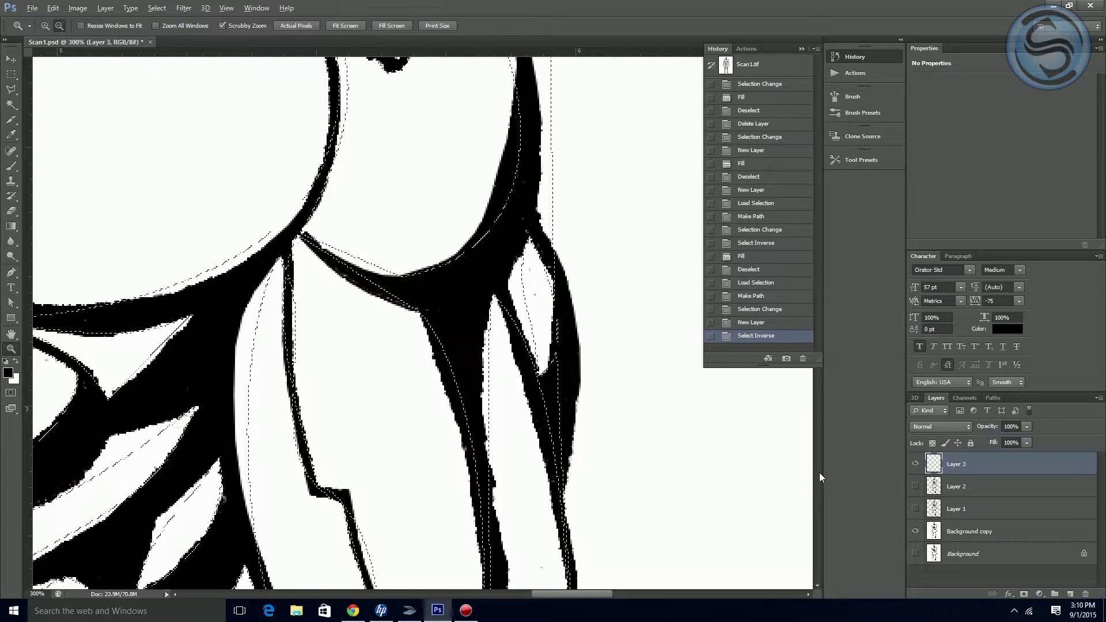
key("alt+BackSpace")
left_click(915, 531)
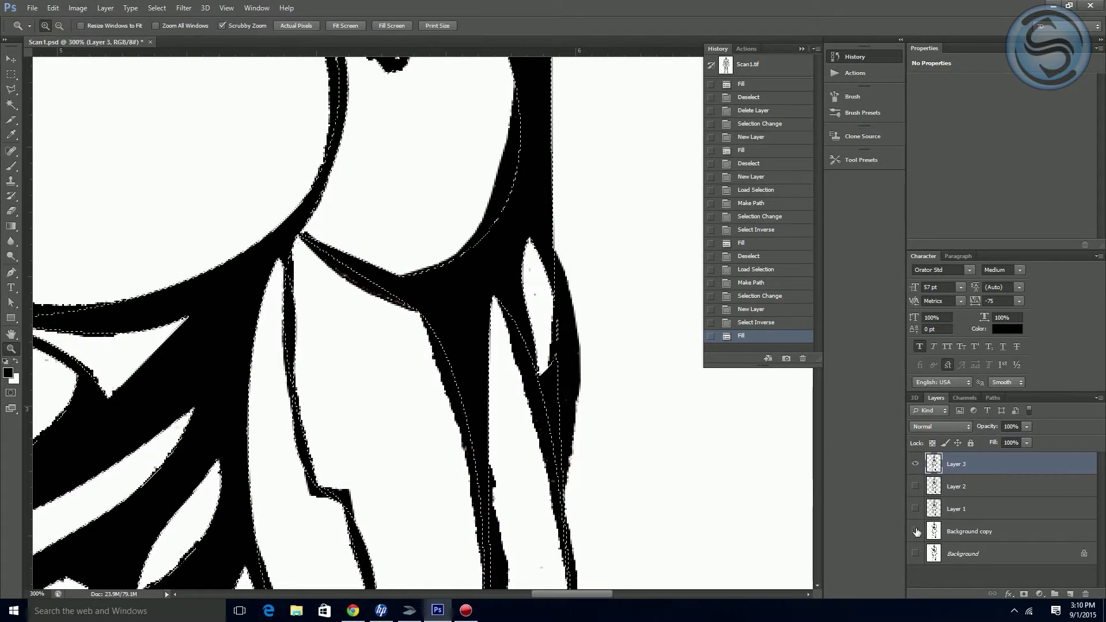
key("ctrl+minus")
key("ctrl+minus")
key("ctrl+minus")
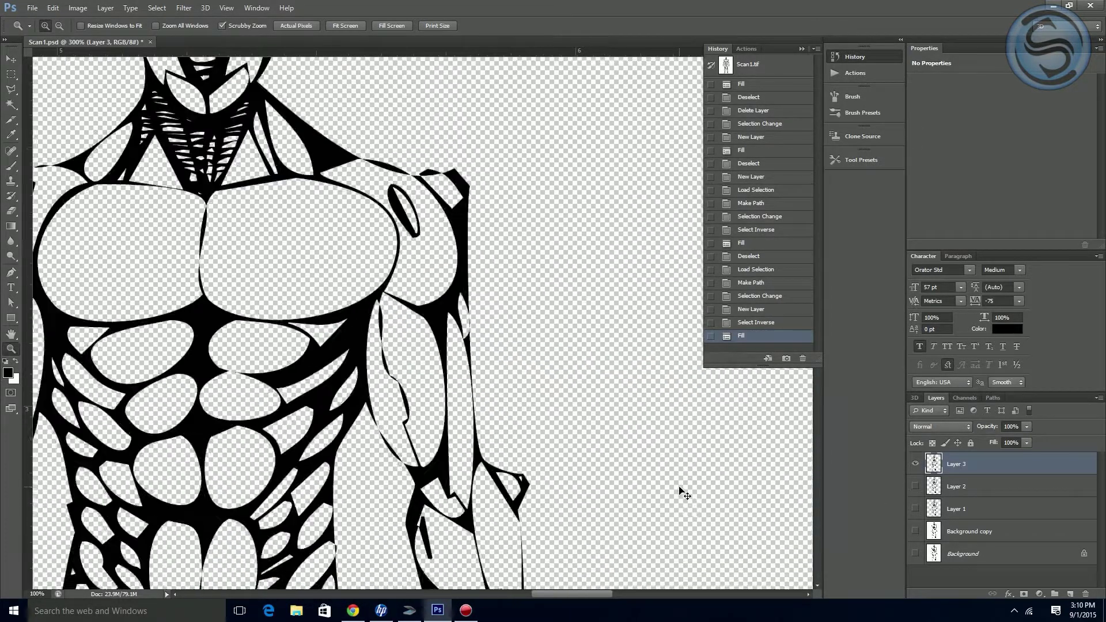
key("ctrl+d")
Step: Examine Layer 3's traced line art across the figure's torso, arms and hips
left_click_drag(439, 403, 546, 369)
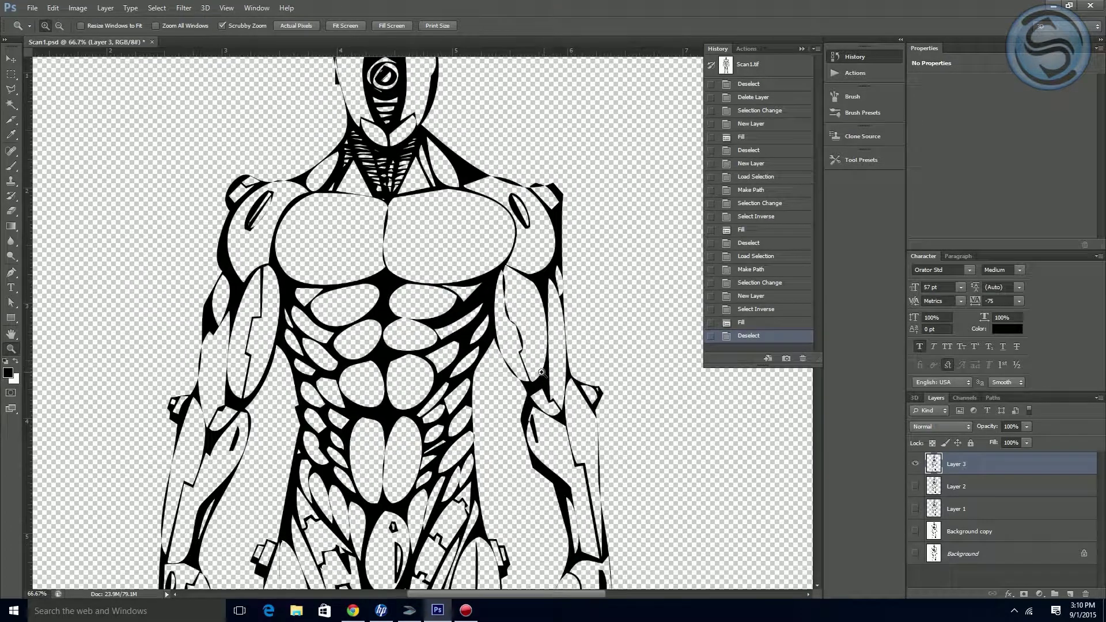
left_click_drag(377, 343, 390, 400)
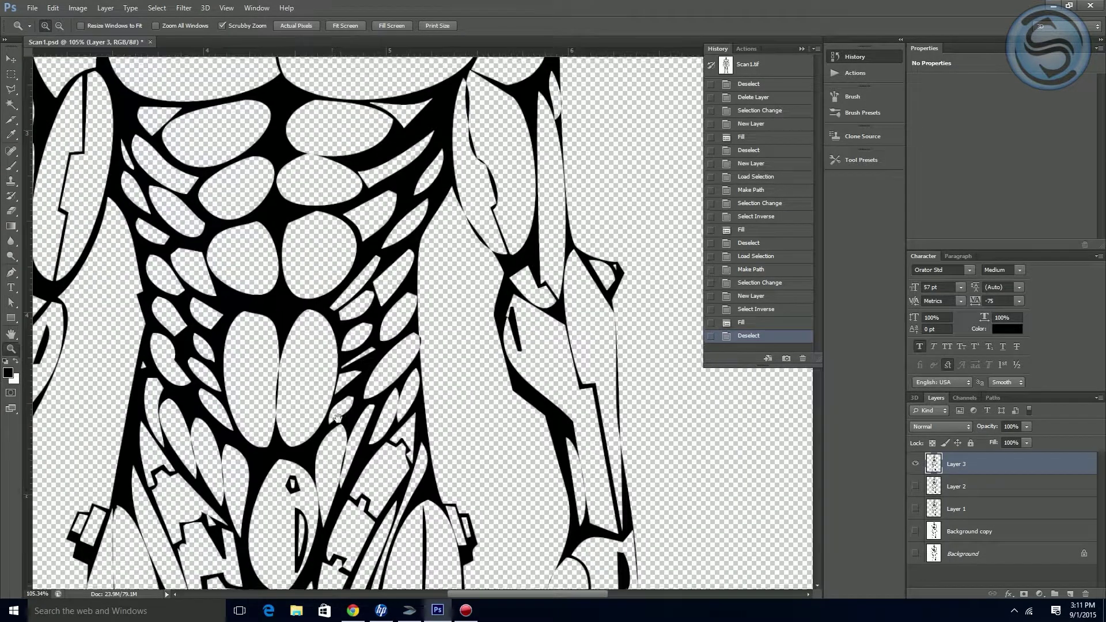
left_click_drag(337, 417, 393, 450)
left_click_drag(391, 493, 356, 468)
left_click_drag(382, 372, 395, 508)
left_click_drag(359, 334, 398, 344)
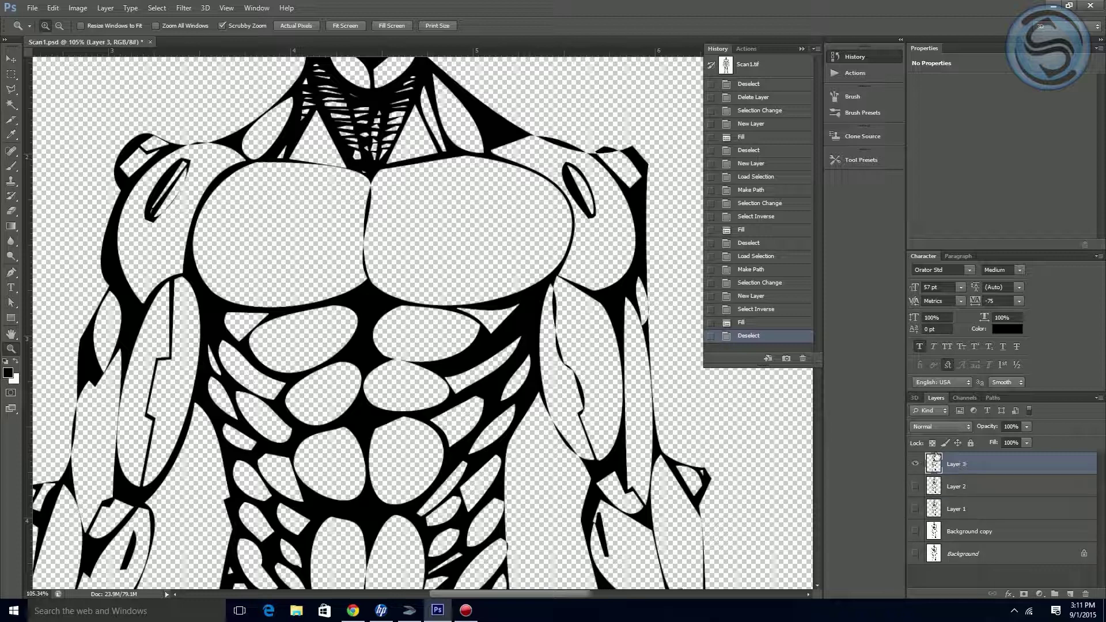
Step: Hide Layer 3 and make the Background copy layer visible and active, with nothing selected
left_click(916, 463)
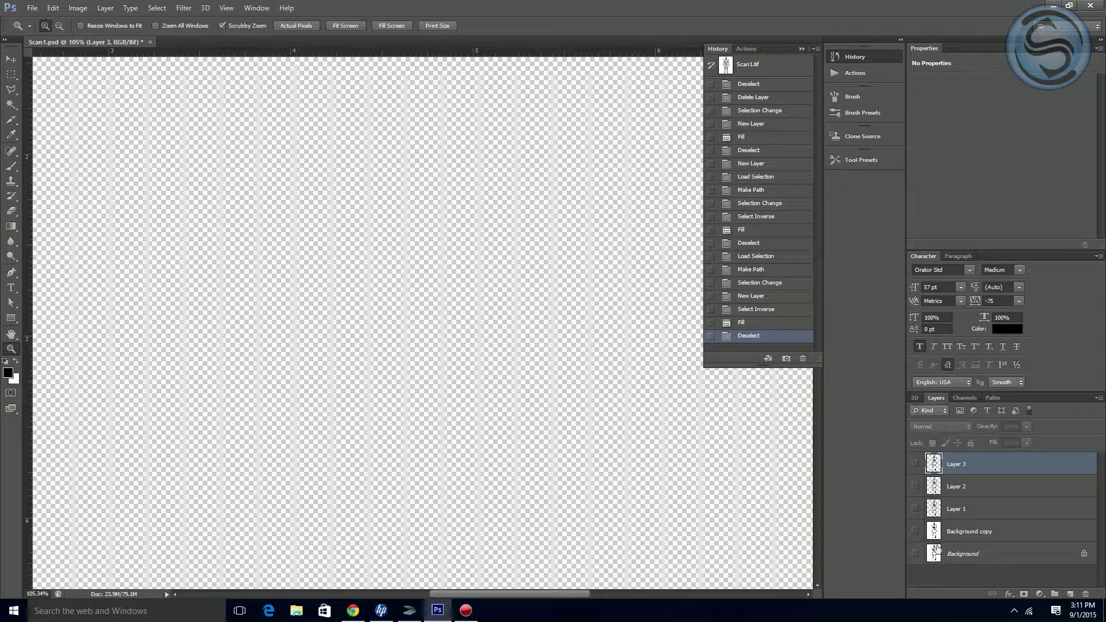
left_click(916, 532)
left_click(936, 533, "ctrl")
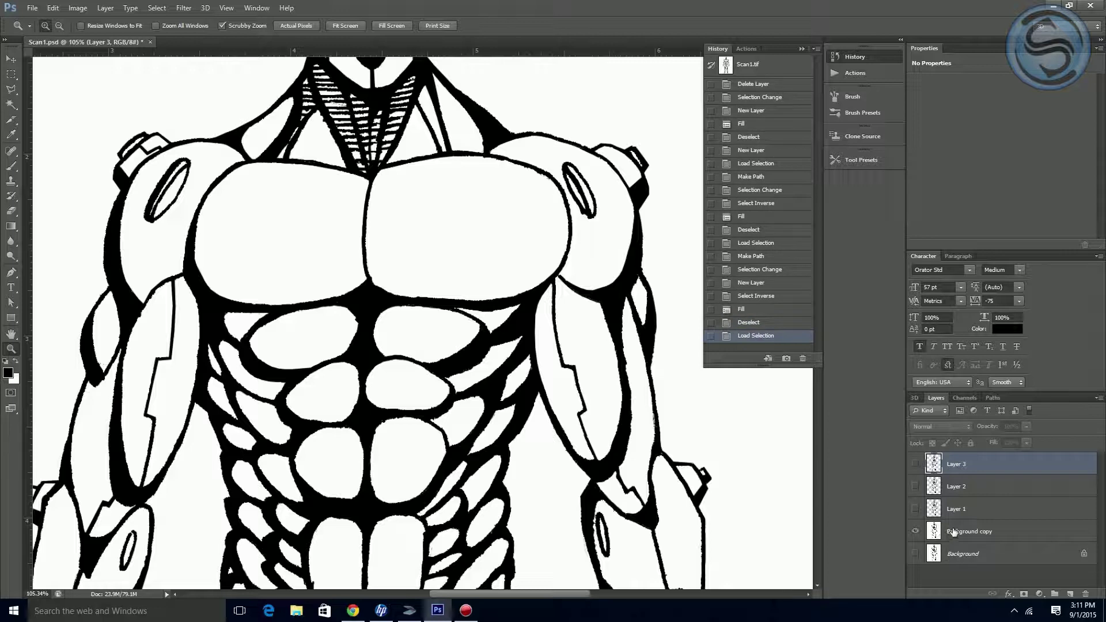
left_click(954, 532)
key("ctrl+d")
Step: Load the Red channel as a selection and make a work path from it with a tolerance of 5 pixels
left_click(972, 400)
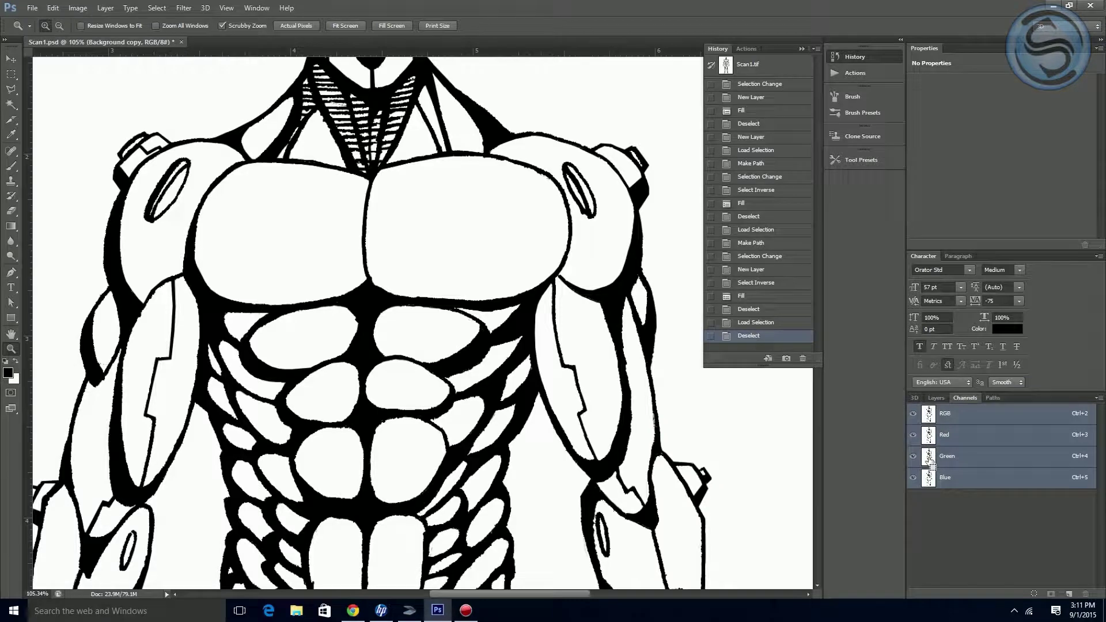
left_click(929, 436, "ctrl")
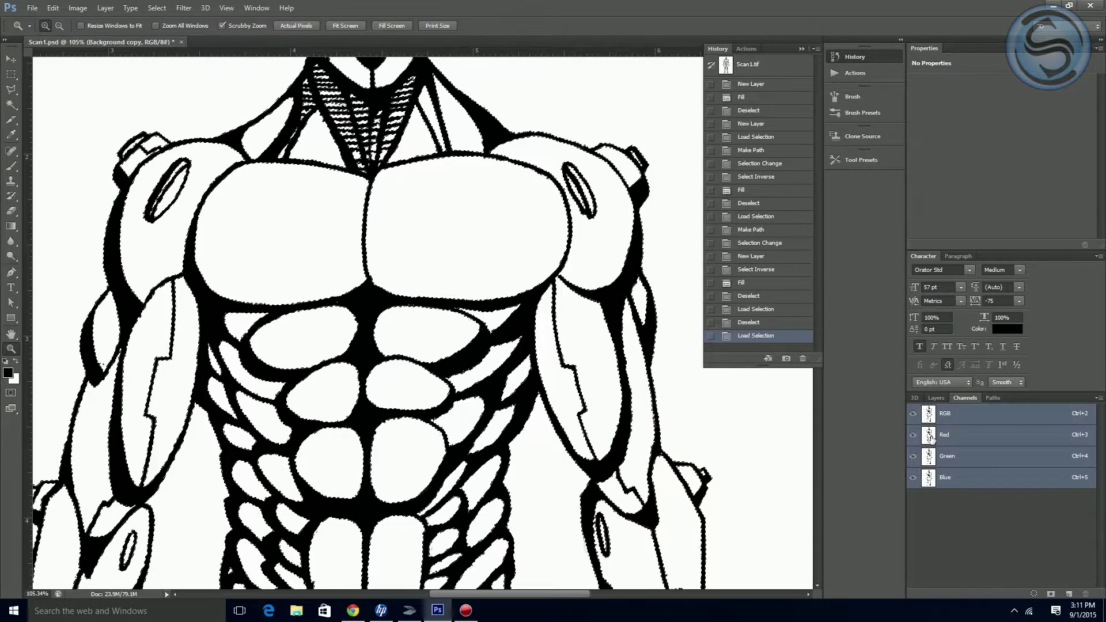
left_click(993, 398)
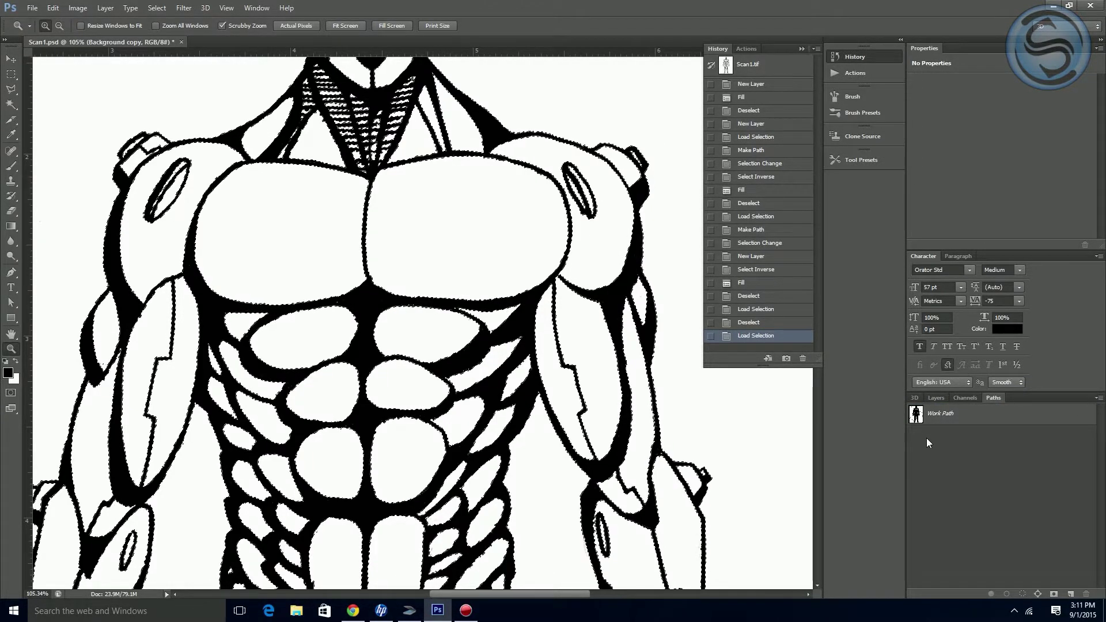
left_click(1100, 398)
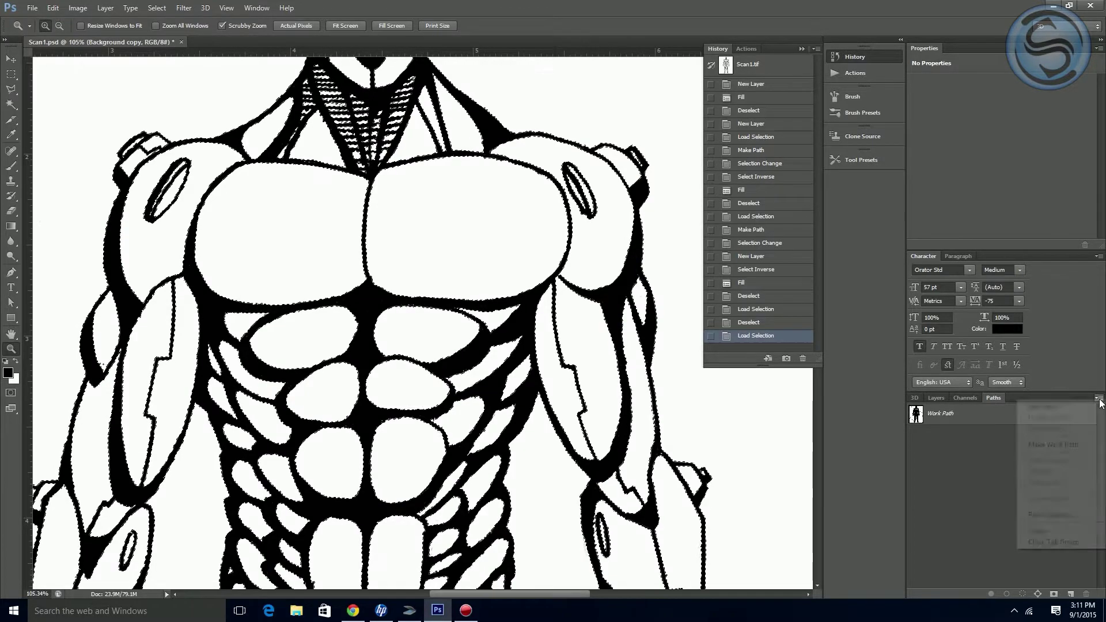
left_click(1074, 444)
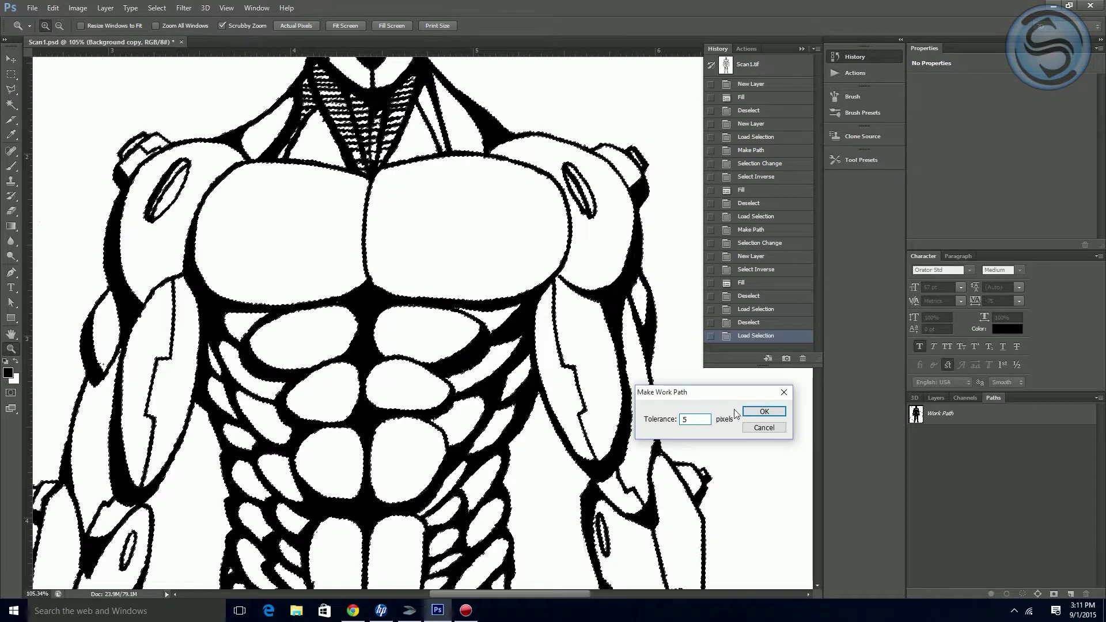
left_click(754, 412)
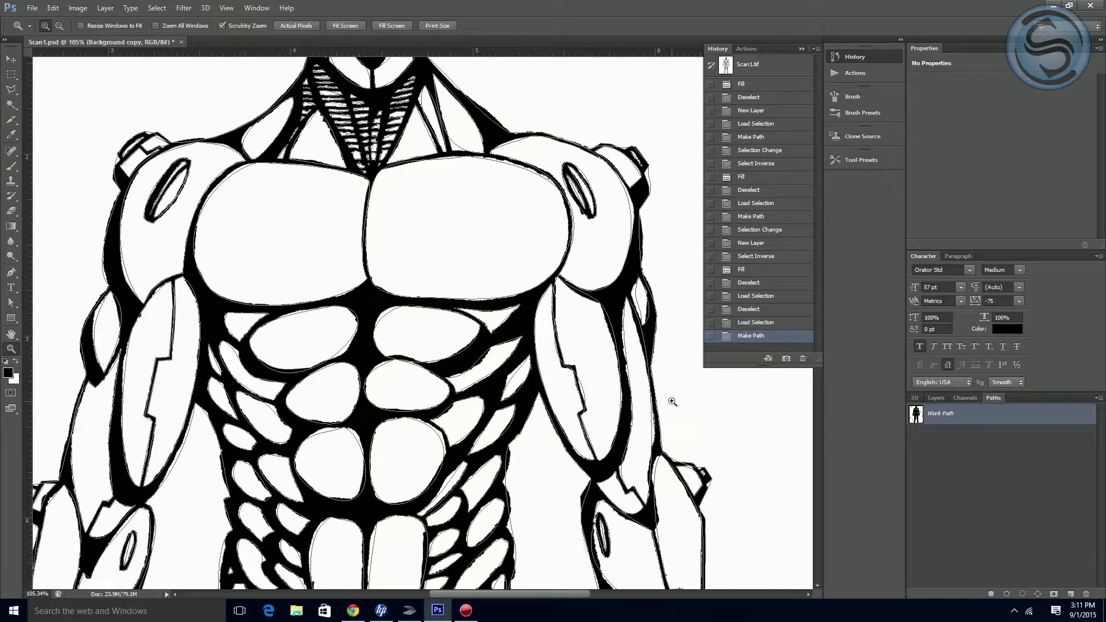
Step: Load the new work path as a selection and add a new layer above Layer 3
left_click(918, 419, "ctrl")
left_click(939, 398)
left_click(979, 464)
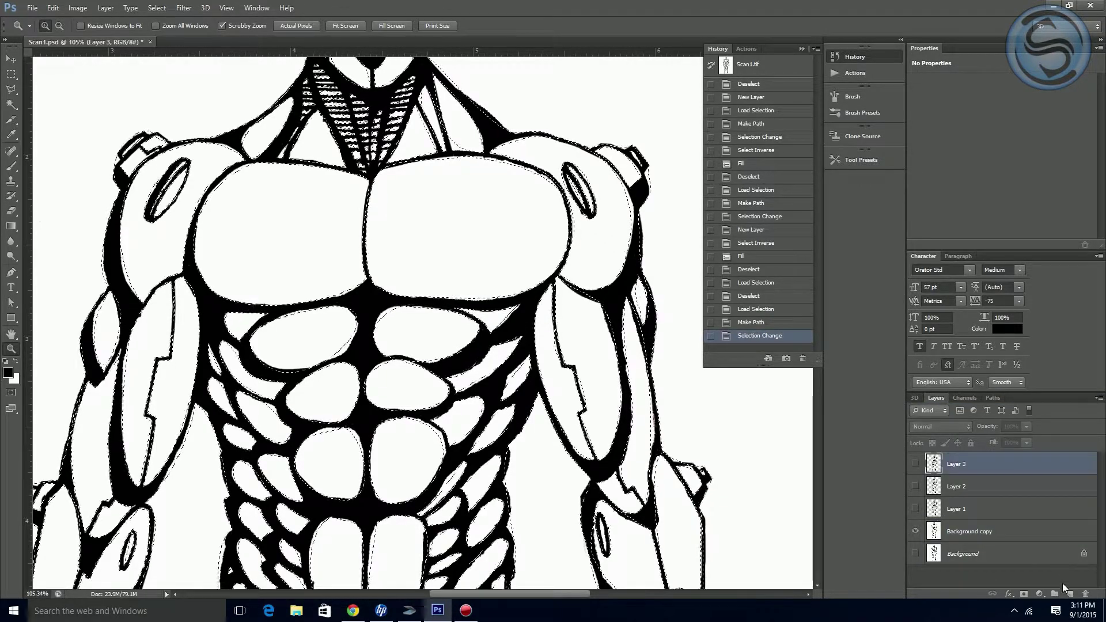
left_click(1070, 594)
Step: Fill the inverted selection with black on Layer 4, clear the selection, and hide the Background copy layer
key("ctrl+shift+i")
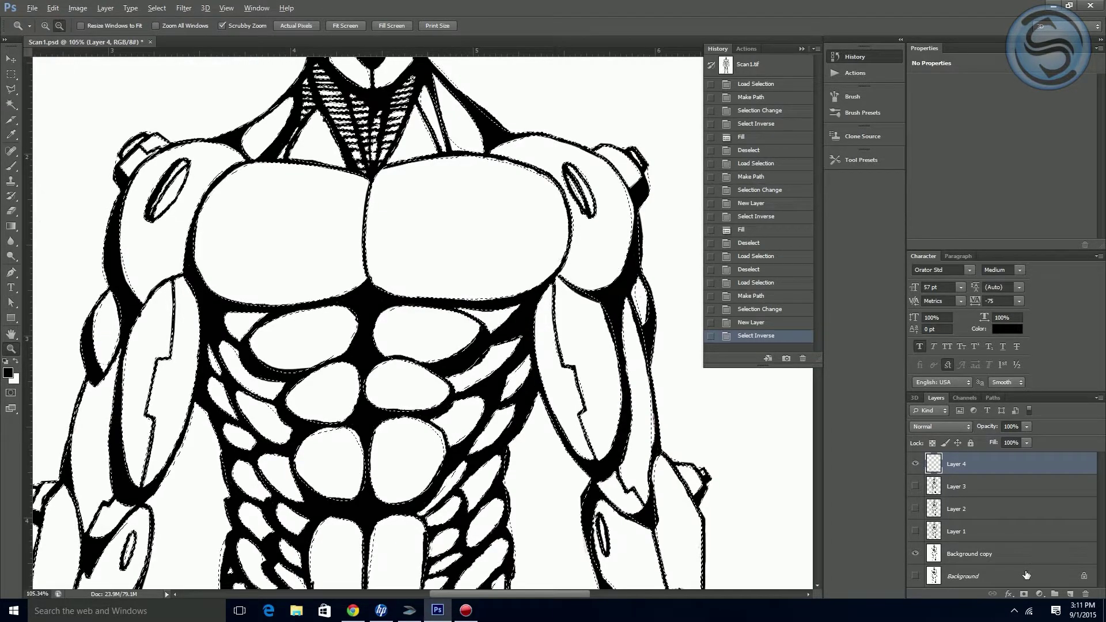
key("alt+BackSpace")
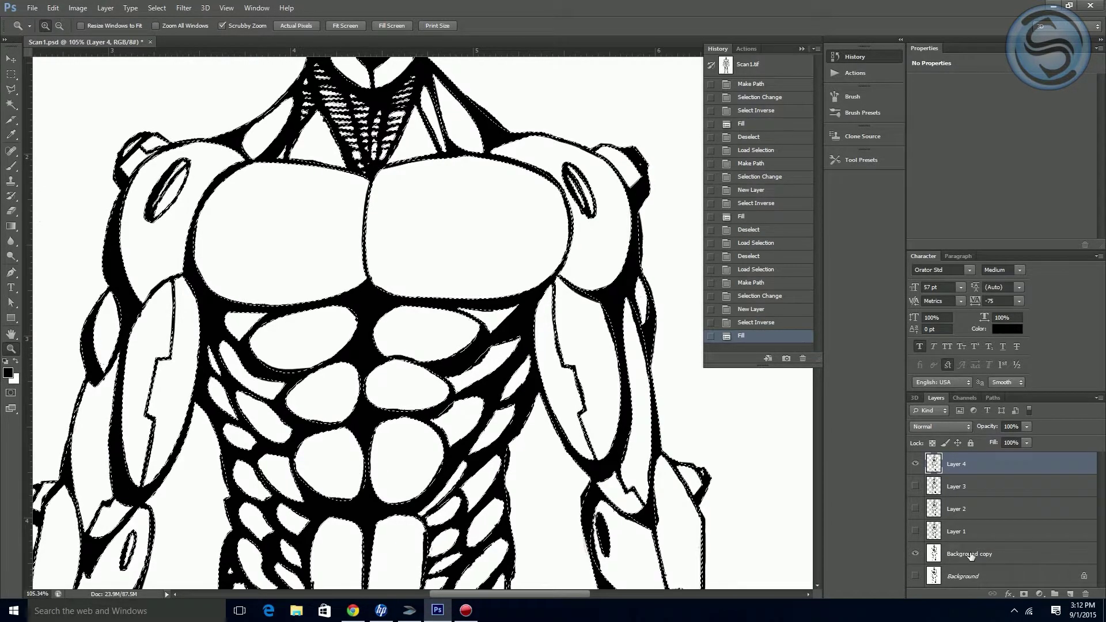
key("ctrl+d")
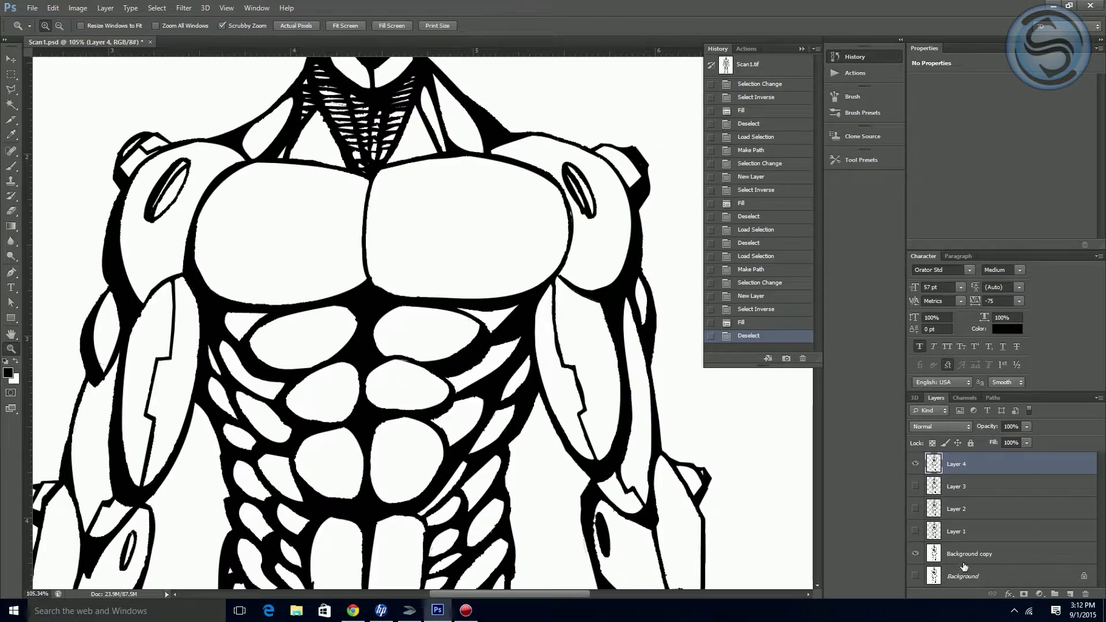
left_click(916, 553)
Step: Examine Layer 4's line art on the hips, arms, chest and head, and the figure as a whole
left_click_drag(504, 239, 448, 140)
left_click_drag(448, 502, 534, 344)
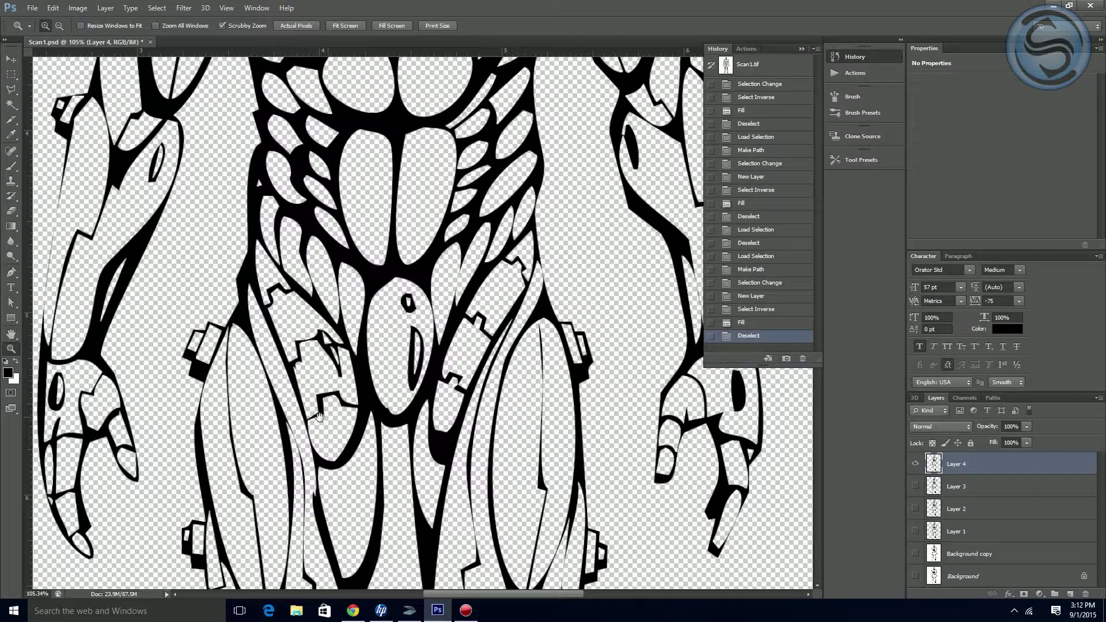
left_click_drag(320, 417, 420, 416)
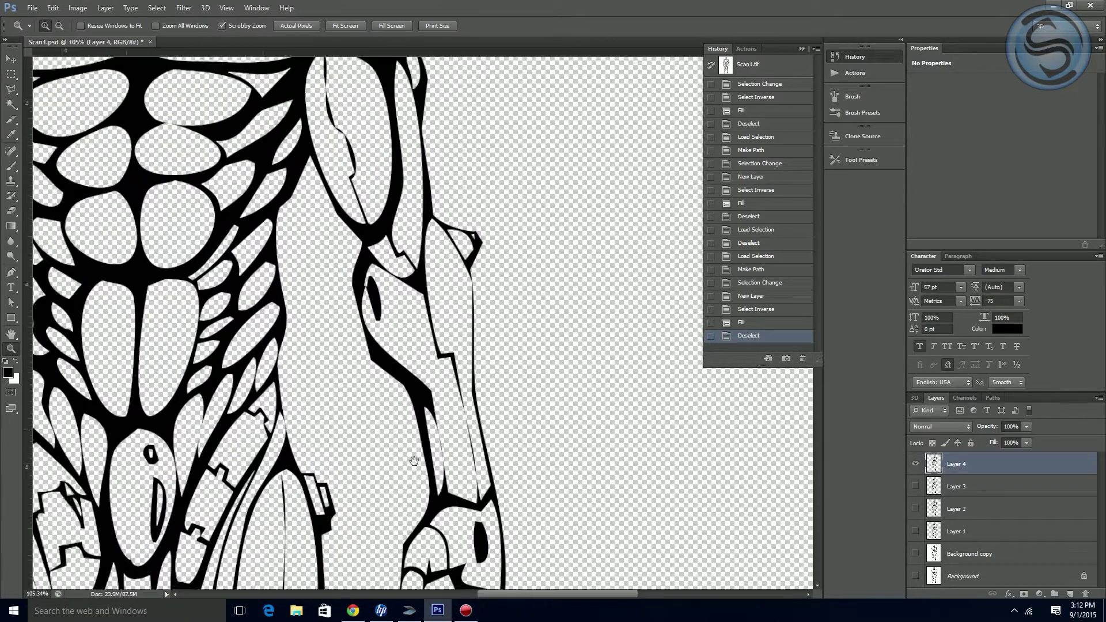
left_click_drag(279, 314, 405, 459)
left_click_drag(397, 335, 376, 446)
left_click_drag(331, 299, 386, 459)
left_click_drag(363, 398, 373, 453)
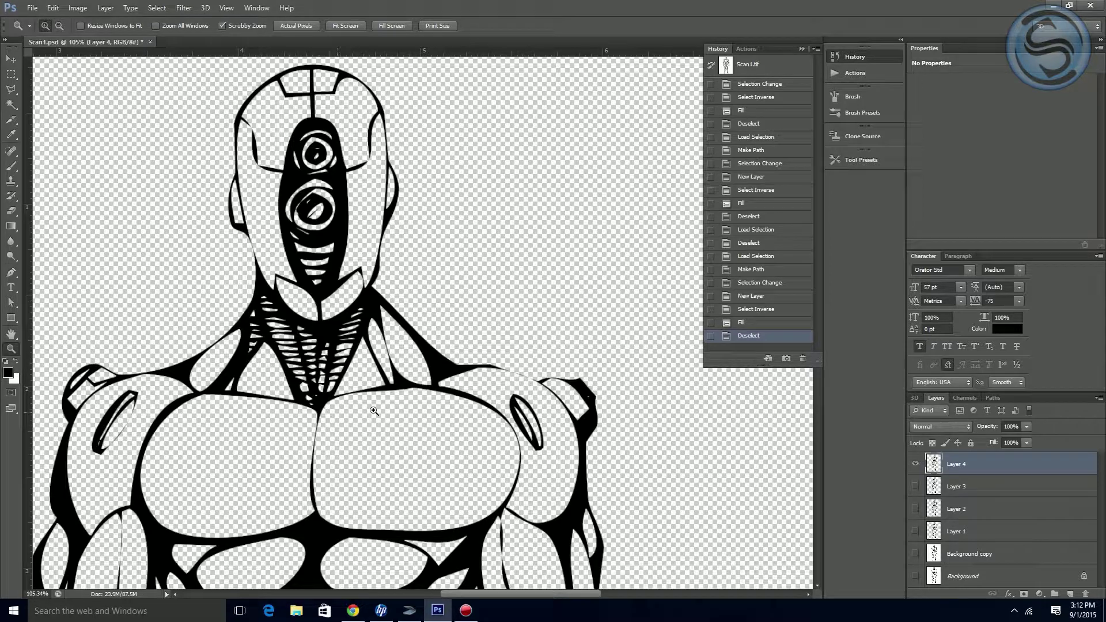
left_click_drag(277, 445, 230, 553)
left_click_drag(290, 384, 291, 375)
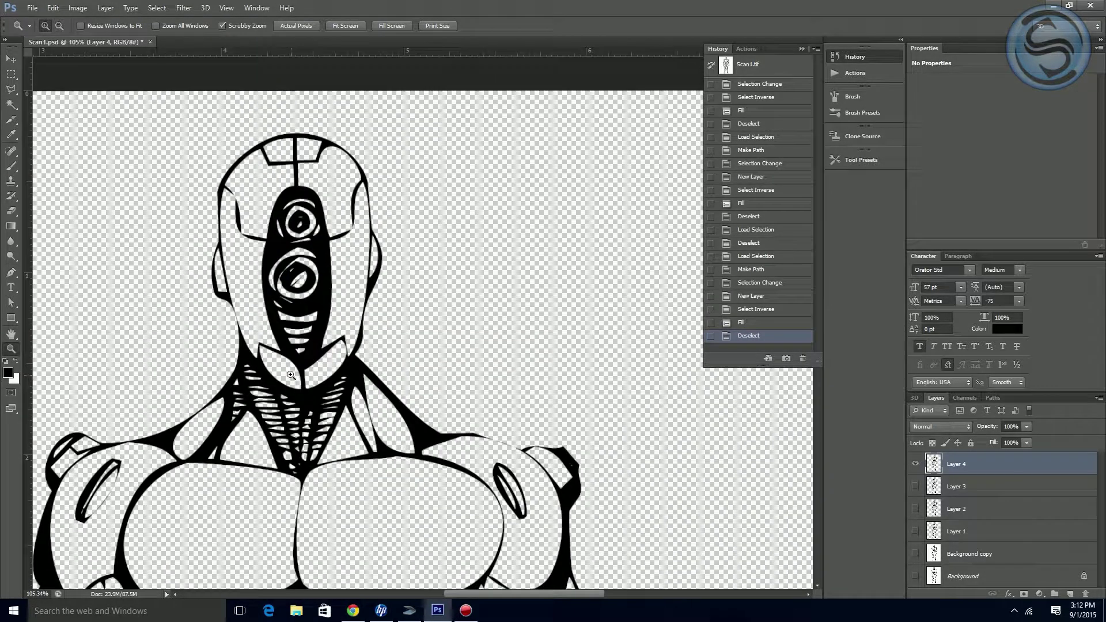
key("ctrl+minus")
key("ctrl+minus")
key("ctrl+minus")
key("ctrl+minus")
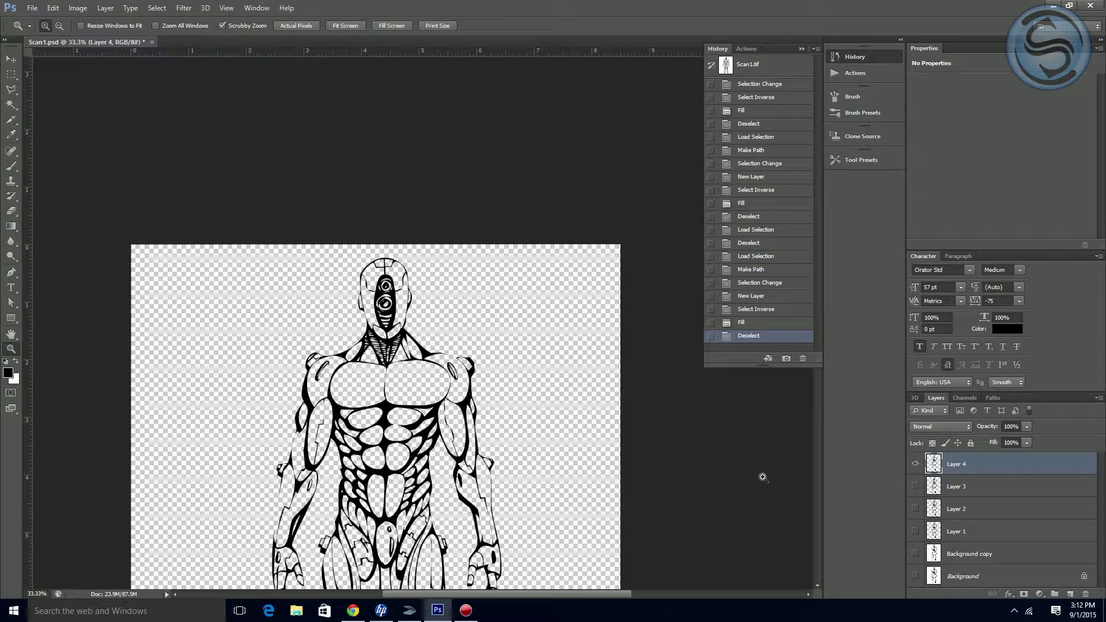
left_click_drag(585, 493, 538, 327)
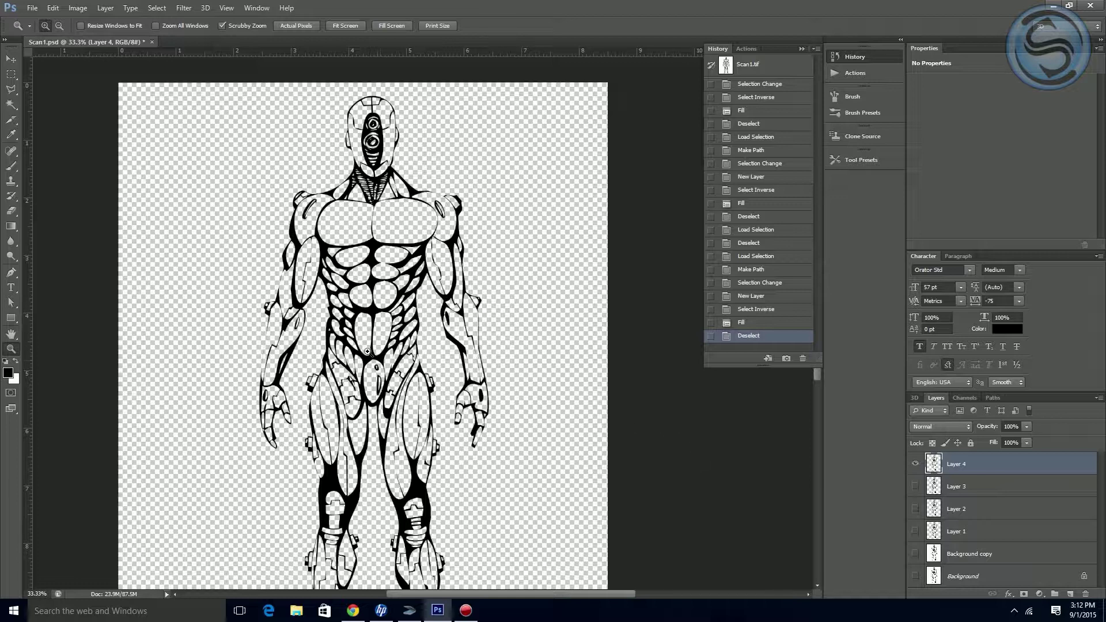
left_click_drag(464, 428, 463, 391)
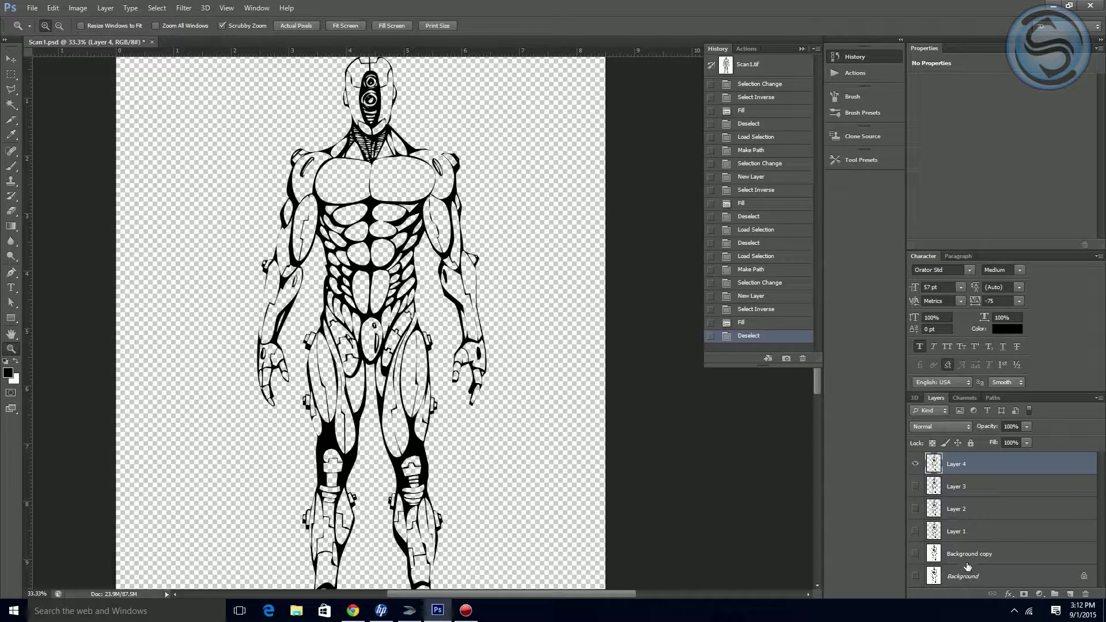
Step: Add a white-filled layer between Layer 3 and Layer 4 and save the document
left_click(959, 488)
left_click(1070, 594)
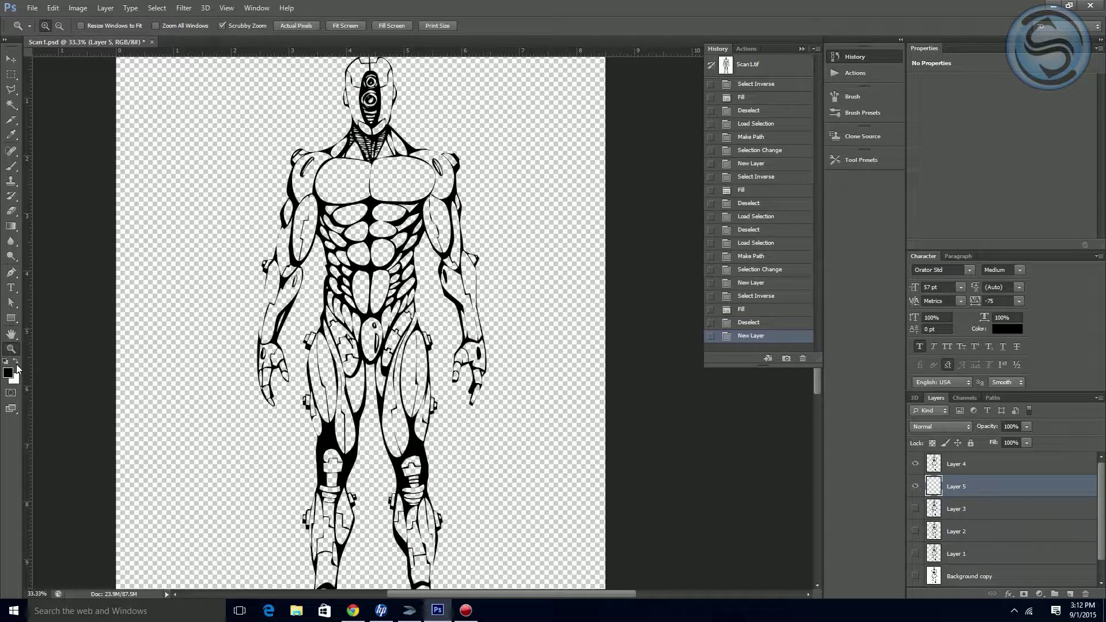
left_click(16, 365)
key("alt+BackSpace")
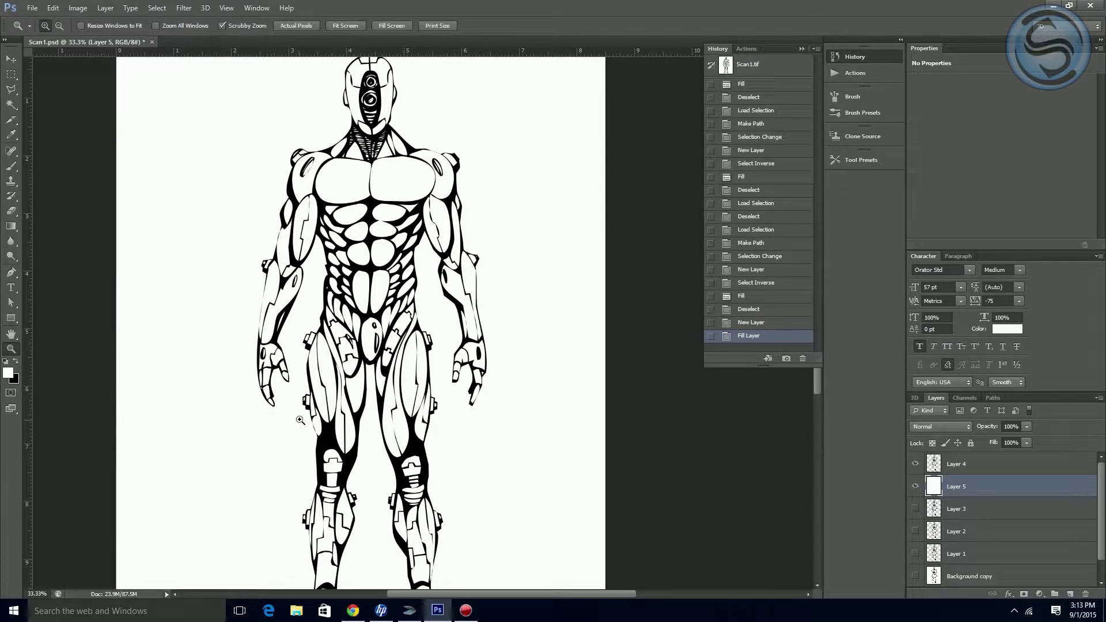
key("ctrl+s")
Step: Compare the line art with and without the white Layer 5, and inspect the figure from the head down to the legs
mouse_move(394, 348)
left_mouse_down()
mouse_move(383, 416)
mouse_move(377, 352)
left_mouse_up()
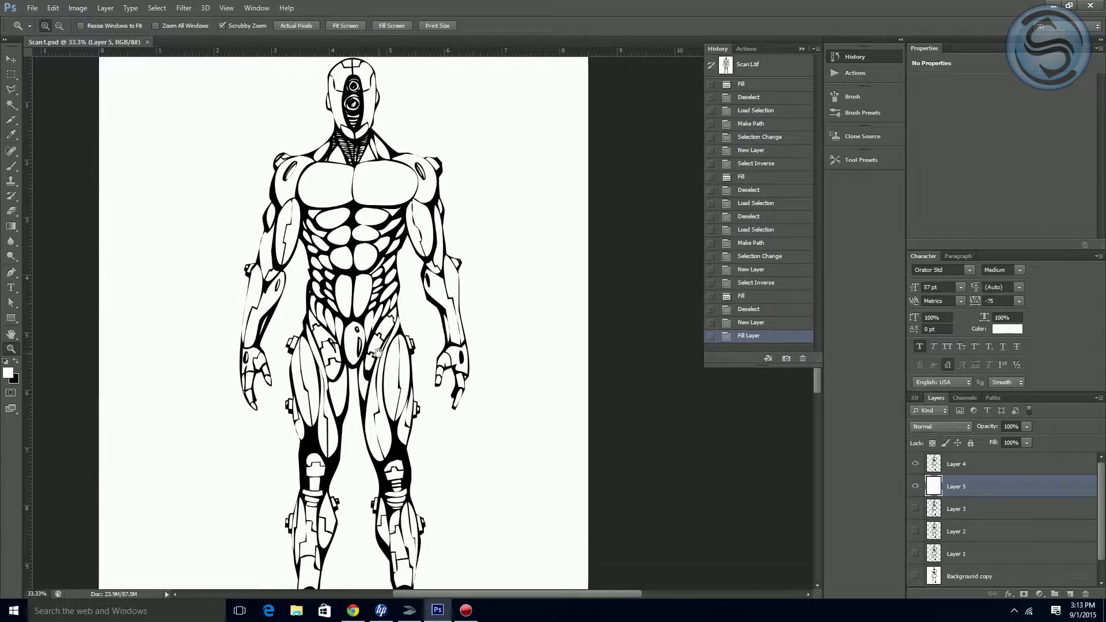
left_click(915, 488)
left_click(914, 488)
left_click_drag(366, 221, 348, 446)
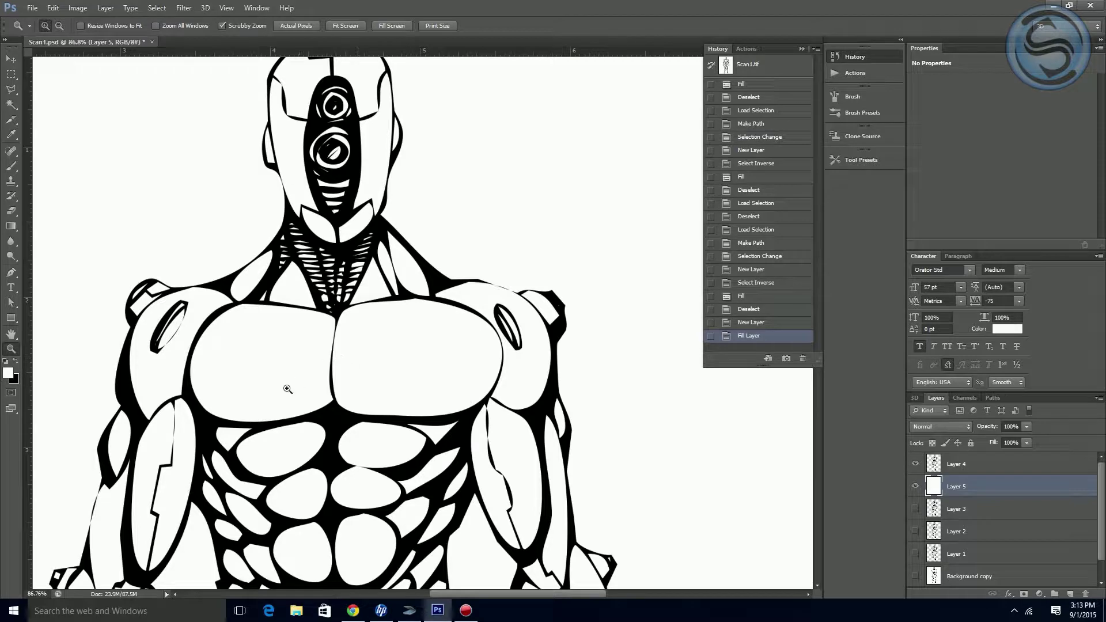
left_click_drag(329, 339, 326, 360)
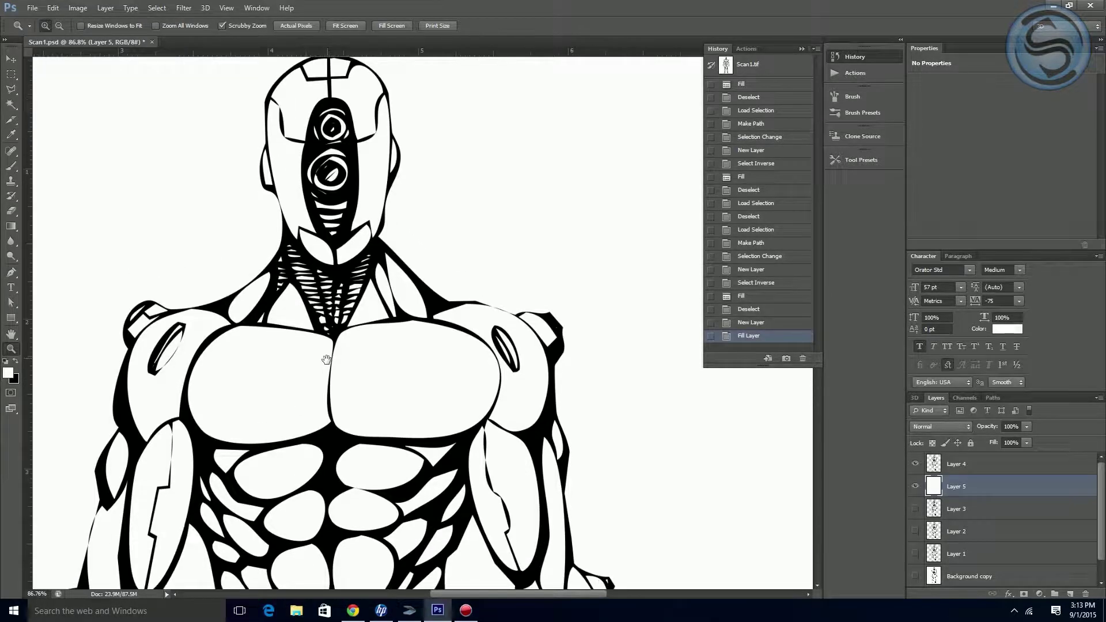
left_click_drag(335, 506, 375, 137)
left_click_drag(344, 397, 324, 236)
left_click_drag(390, 353, 455, 350)
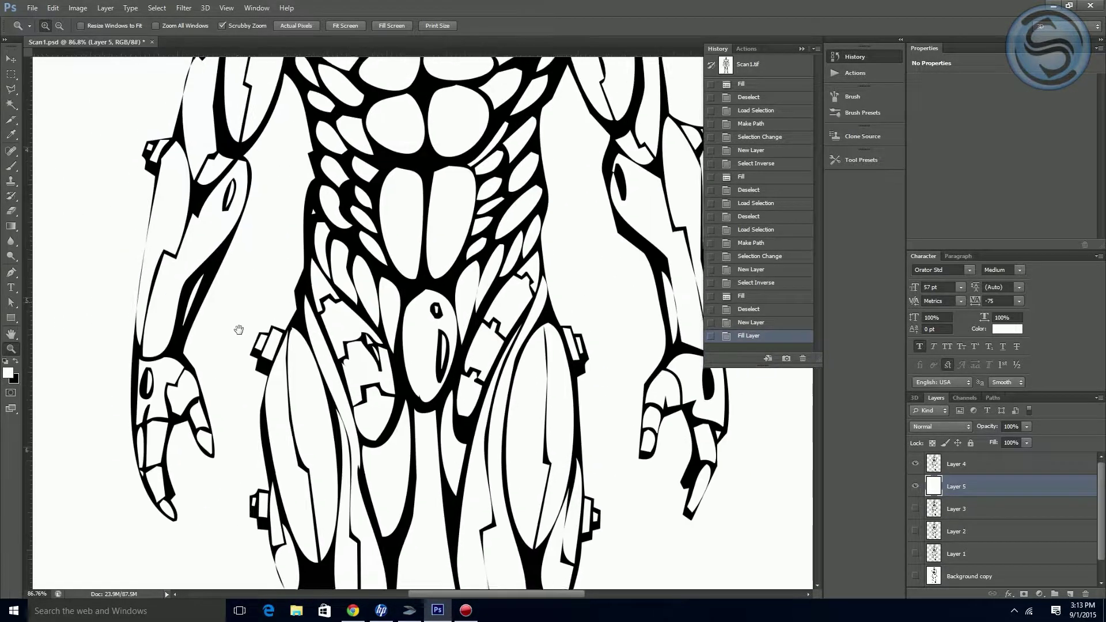
left_click_drag(470, 441, 414, 222)
left_click_drag(418, 307, 434, 423)
left_click_drag(425, 138, 445, 469)
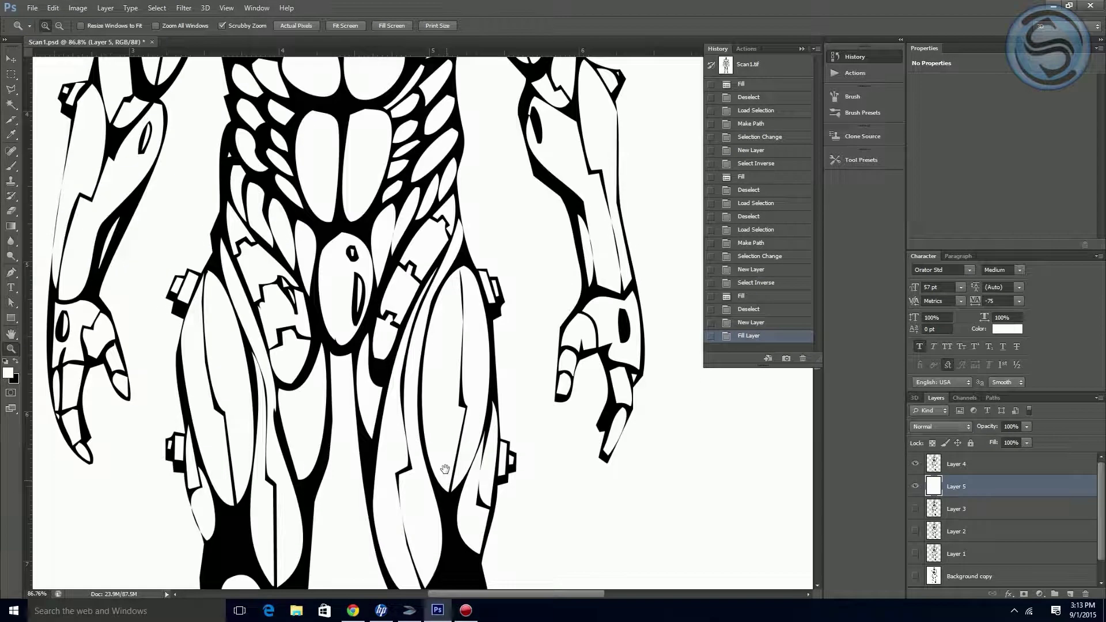
Step: Inspect the line art from the thighs up to the head, then over the neck, chest and abdomen
mouse_move(448, 367)
left_mouse_down()
mouse_move(430, 424)
mouse_move(474, 554)
left_mouse_up()
mouse_move(469, 349)
left_mouse_down()
mouse_move(461, 381)
mouse_move(472, 491)
mouse_move(459, 549)
left_mouse_up()
mouse_move(446, 308)
left_mouse_down()
mouse_move(439, 424)
mouse_move(437, 408)
left_mouse_up()
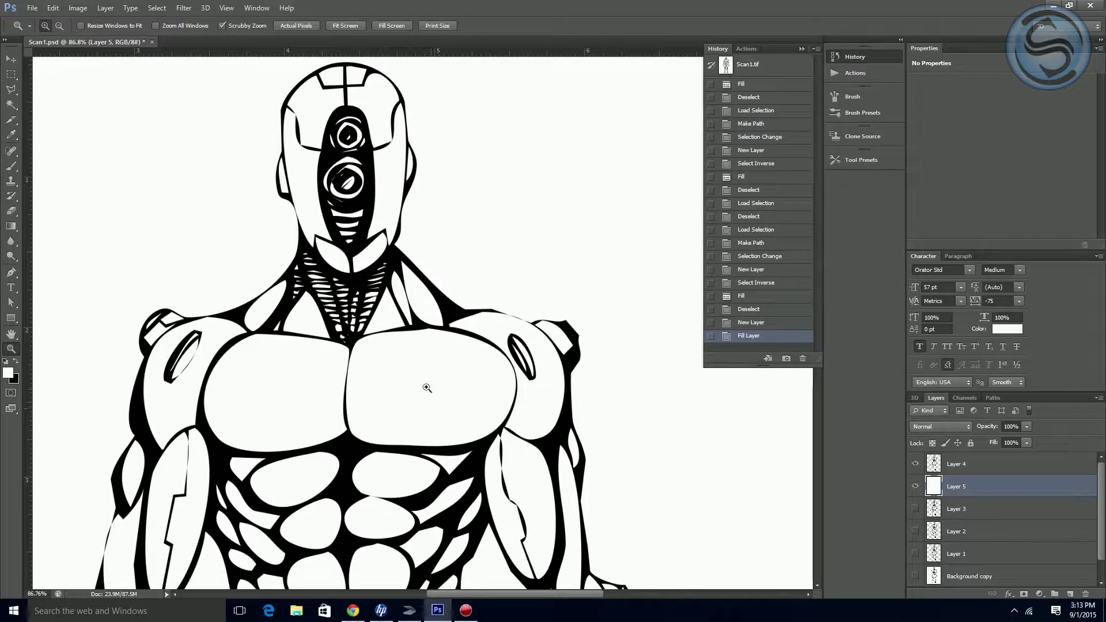
left_click_drag(359, 411, 358, 340)
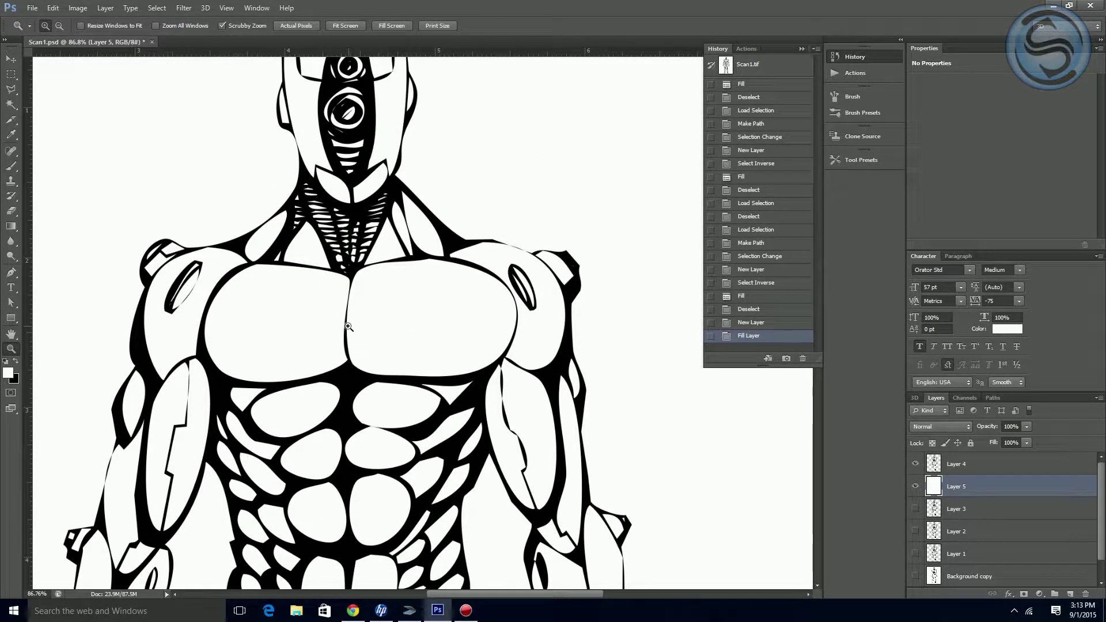
left_click_drag(427, 327, 413, 388)
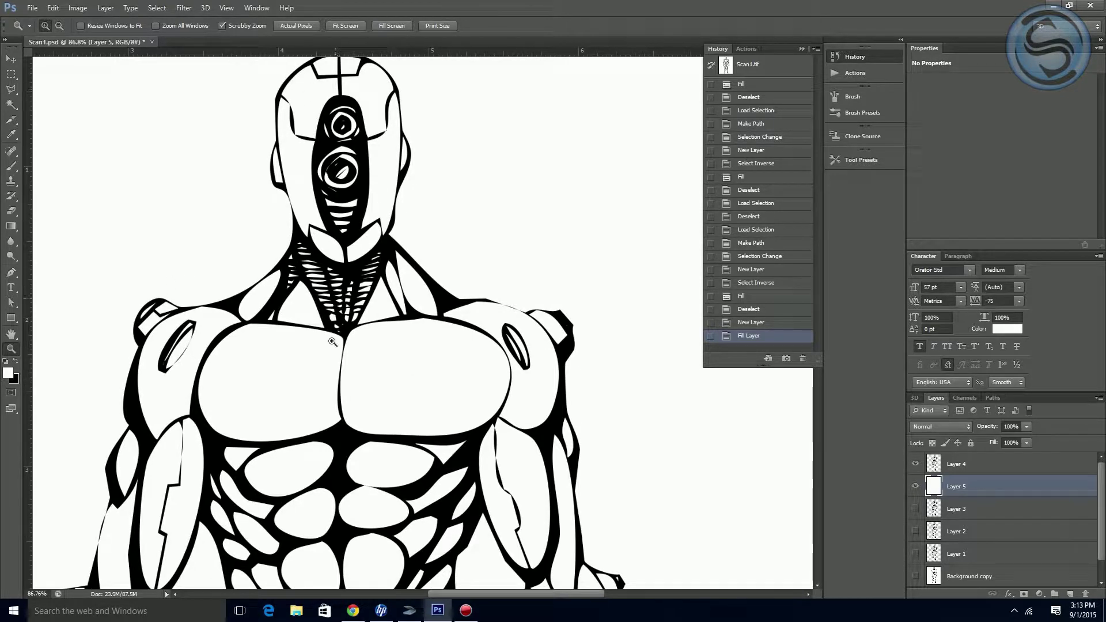
left_click_drag(485, 492, 488, 403)
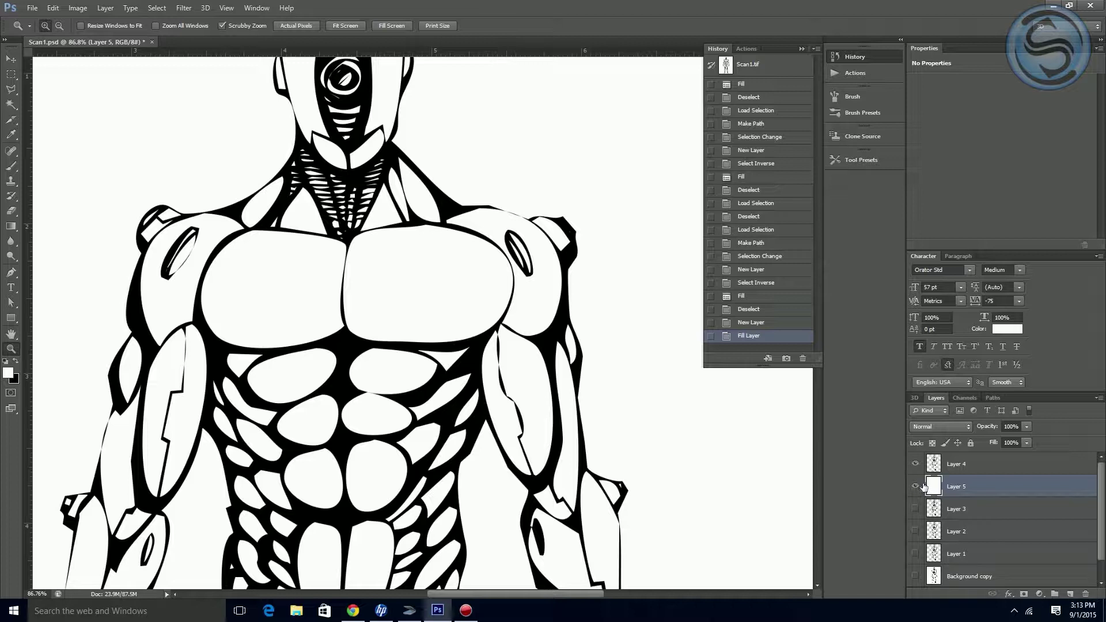
Step: Collapse the History list, make Layer 4 active, and select the empty area around the figure with the Magic Wand
key("w")
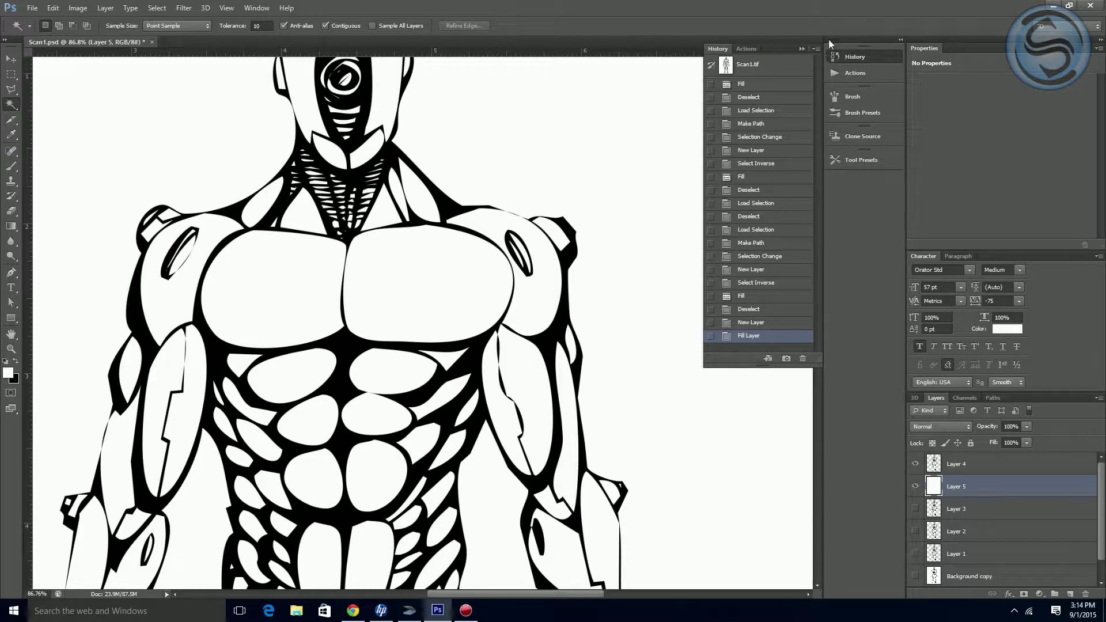
left_click(851, 57)
left_click(690, 237)
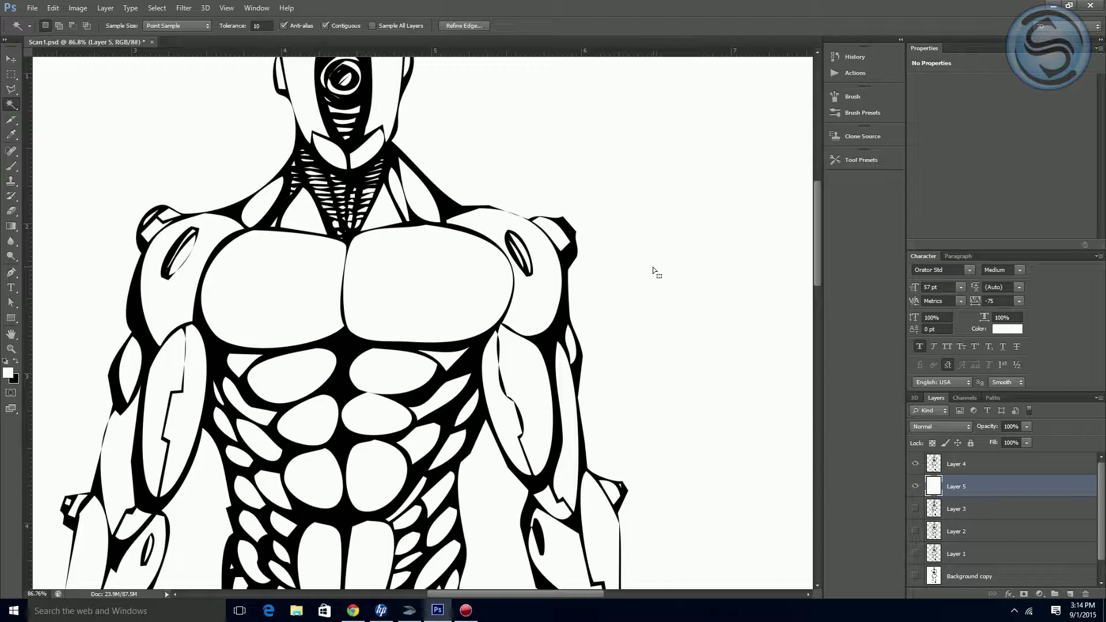
left_click(953, 464)
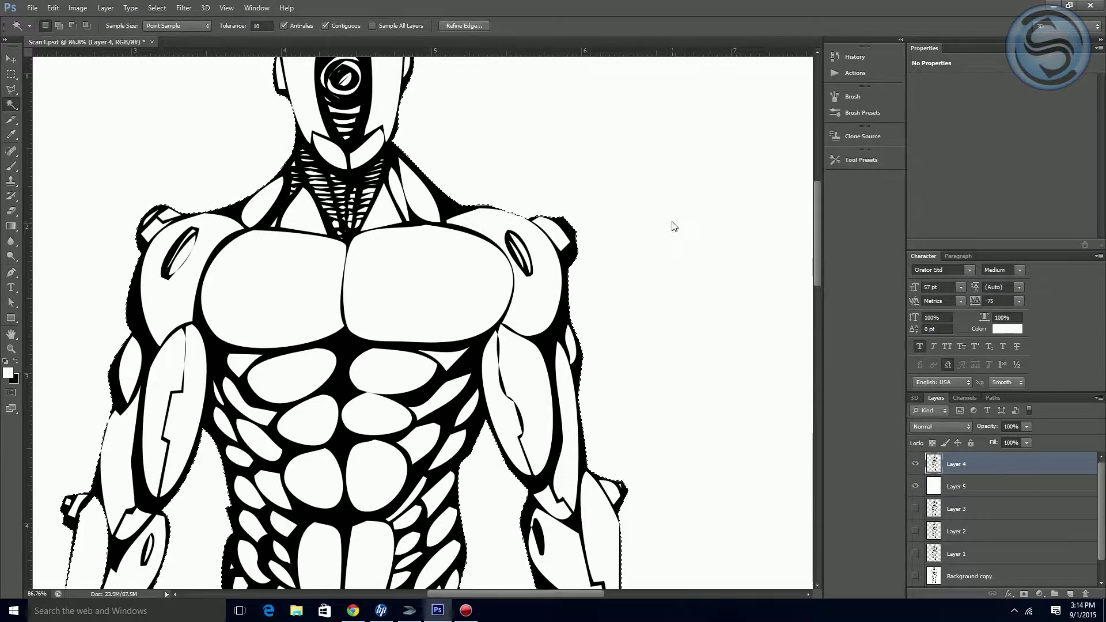
Step: Examine the selection edge along the arms, torso, legs and feet for gaps in the figure's outline
left_click_drag(291, 301, 336, 224)
left_click_drag(334, 375, 341, 279)
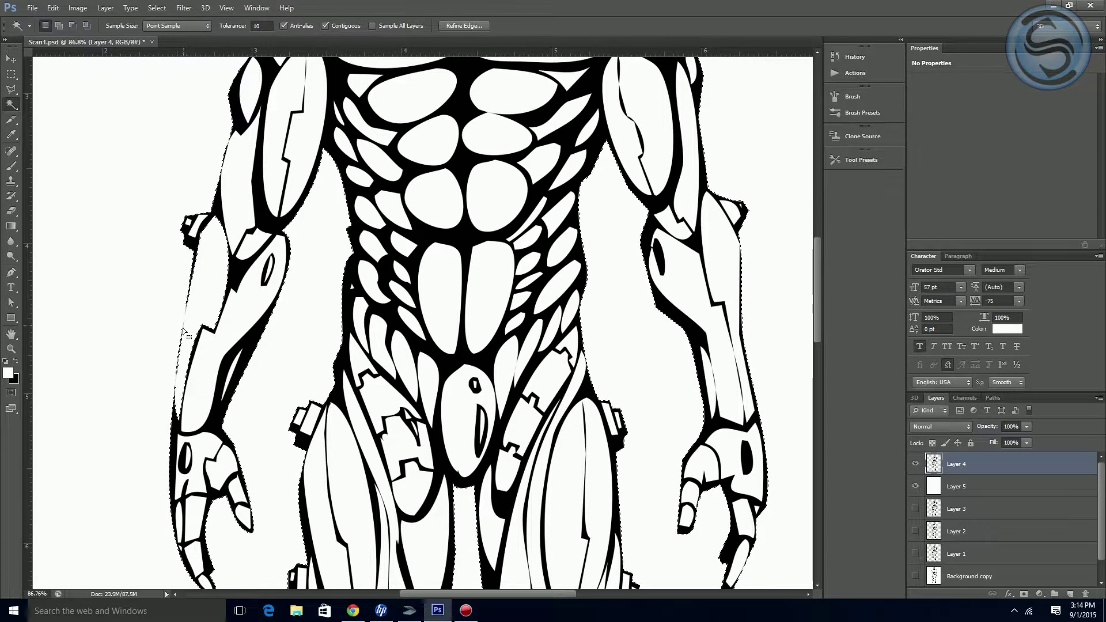
left_click_drag(425, 463, 288, 248)
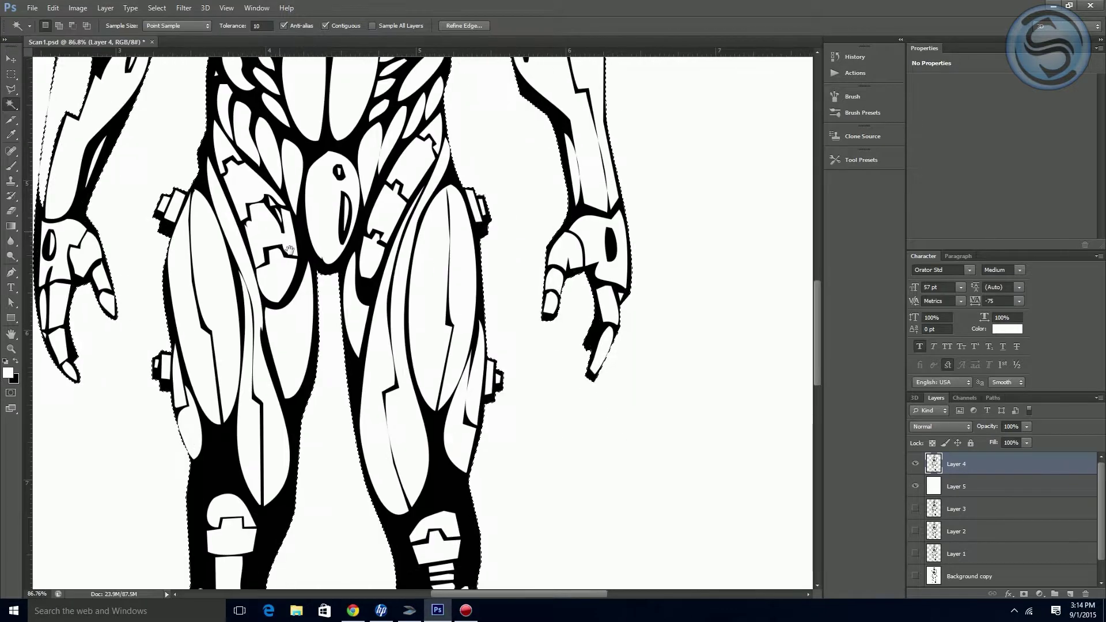
left_click_drag(308, 380, 289, 272)
left_click_drag(290, 431, 383, 183)
left_click_drag(366, 268, 386, 202)
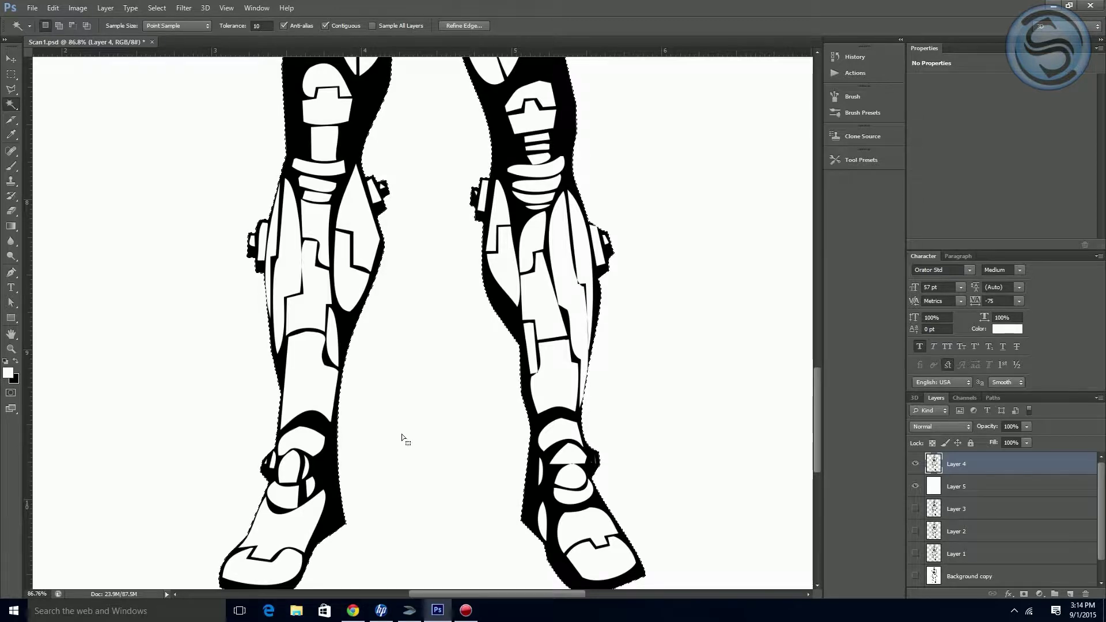
left_click_drag(491, 356, 459, 507)
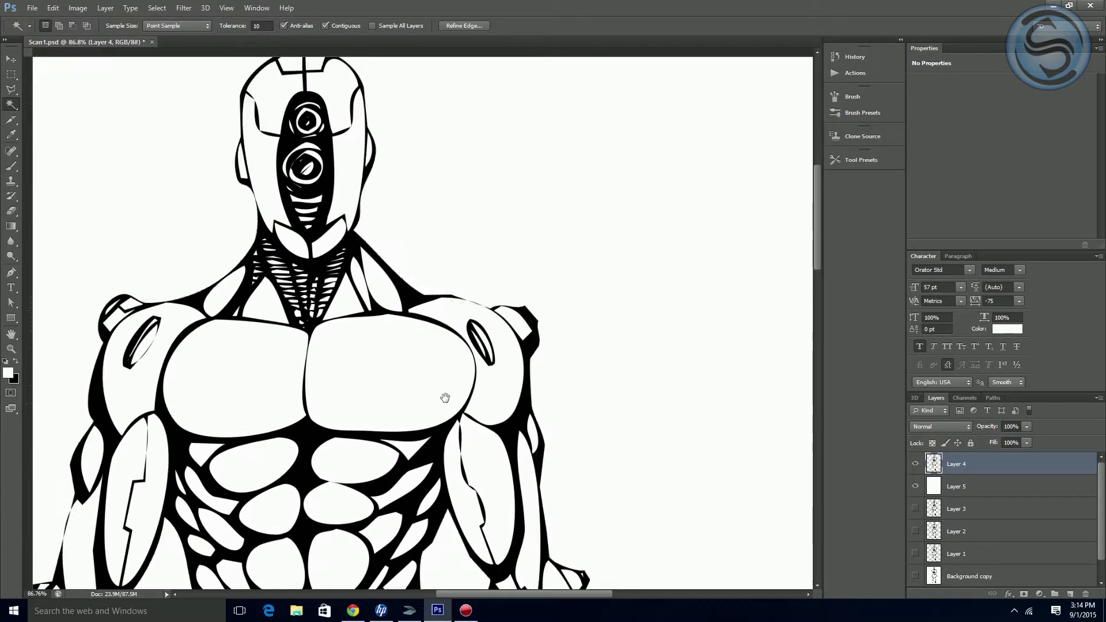
left_click_drag(447, 385, 465, 286)
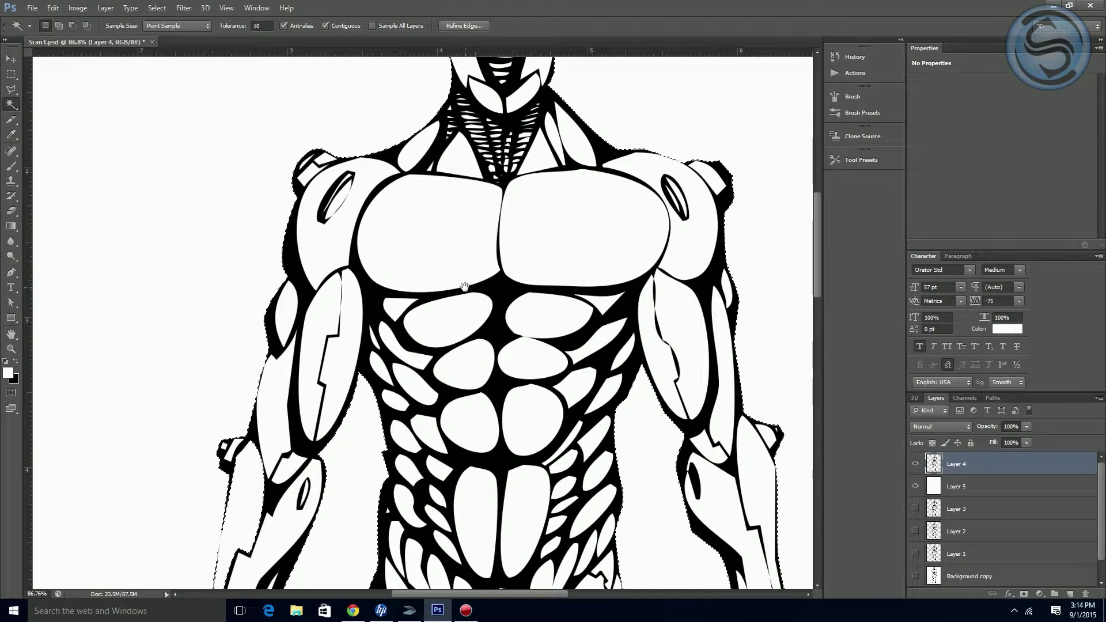
Step: Make black the foreground colour and clear the selection around the figure
key("x")
left_click_drag(426, 415, 444, 338)
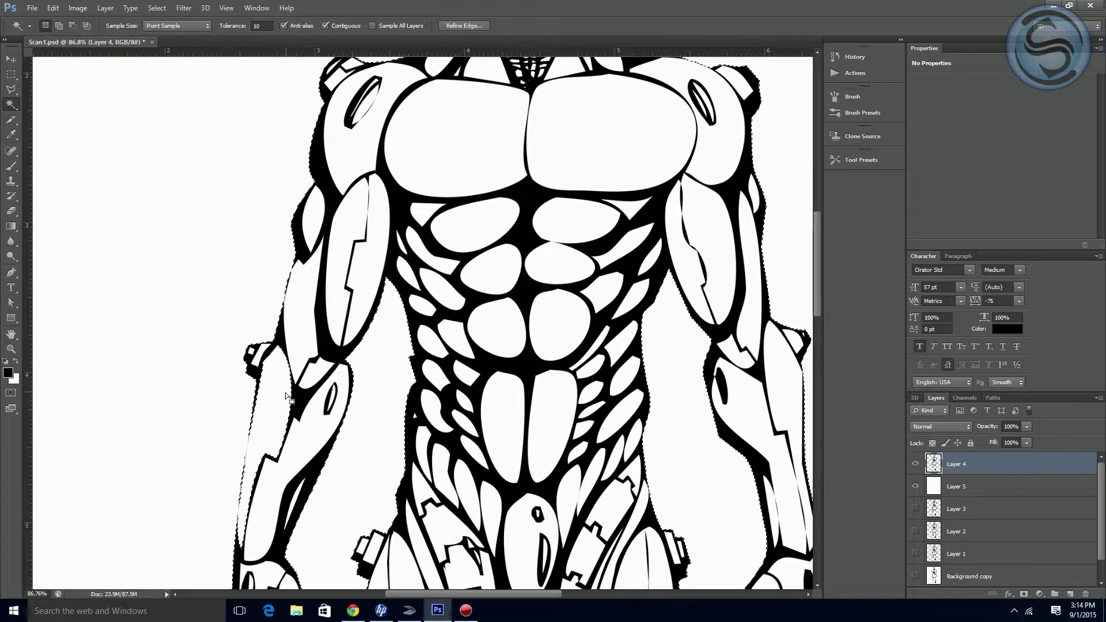
key("ctrl+d")
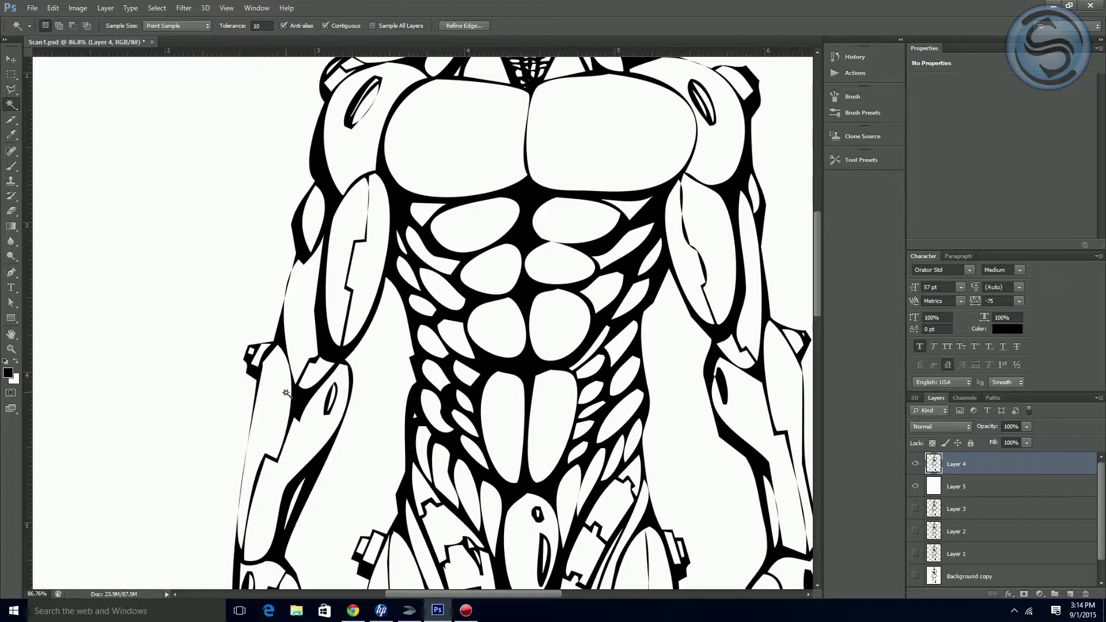
Step: Switch to the Line tool and set it to draw as Pixels for repairing the thin forearm outline
key("z")
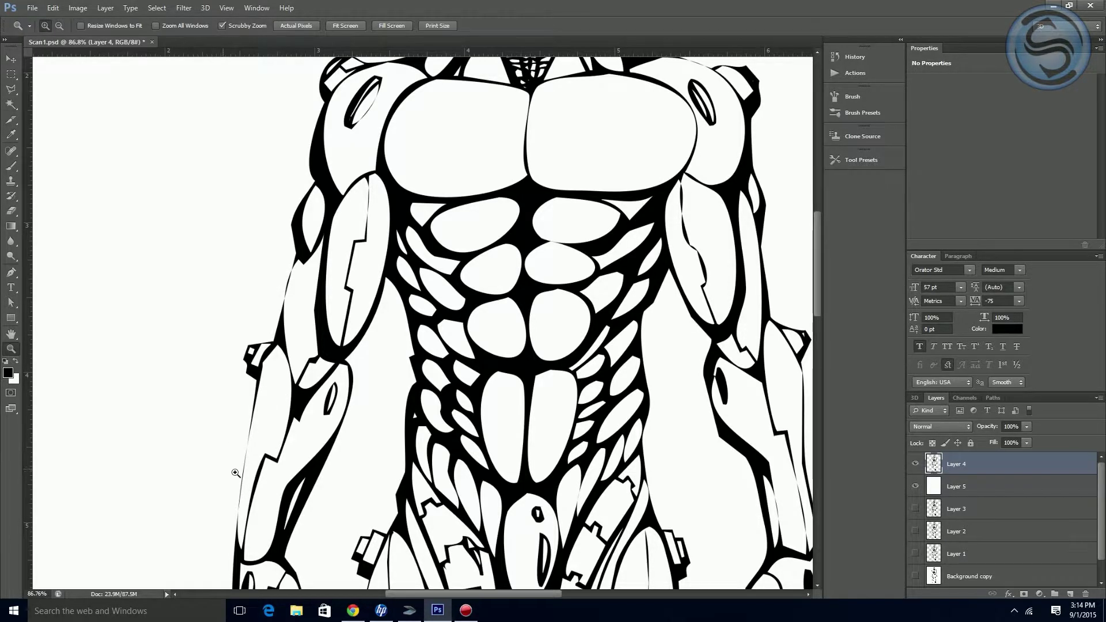
left_click_drag(247, 471, 306, 334)
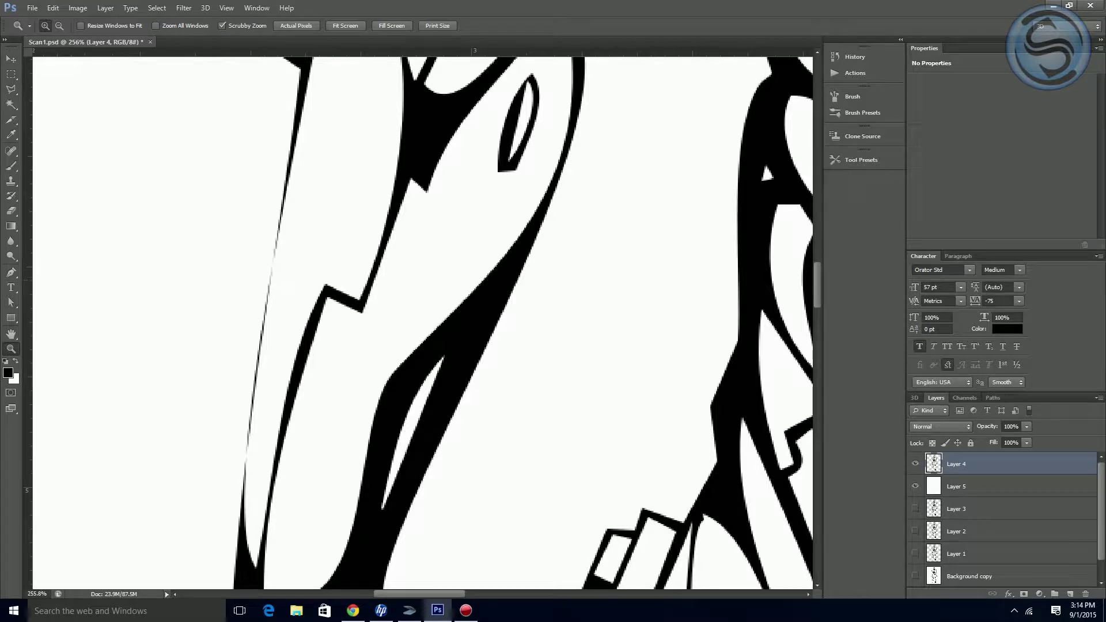
left_click(11, 318)
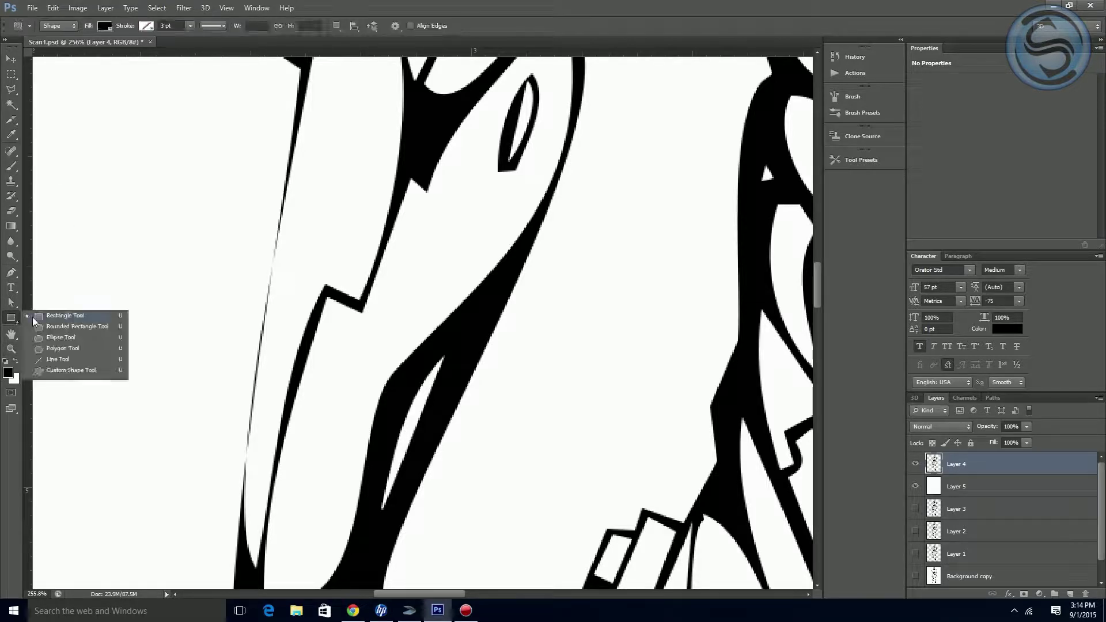
left_click(52, 358)
left_click(65, 27)
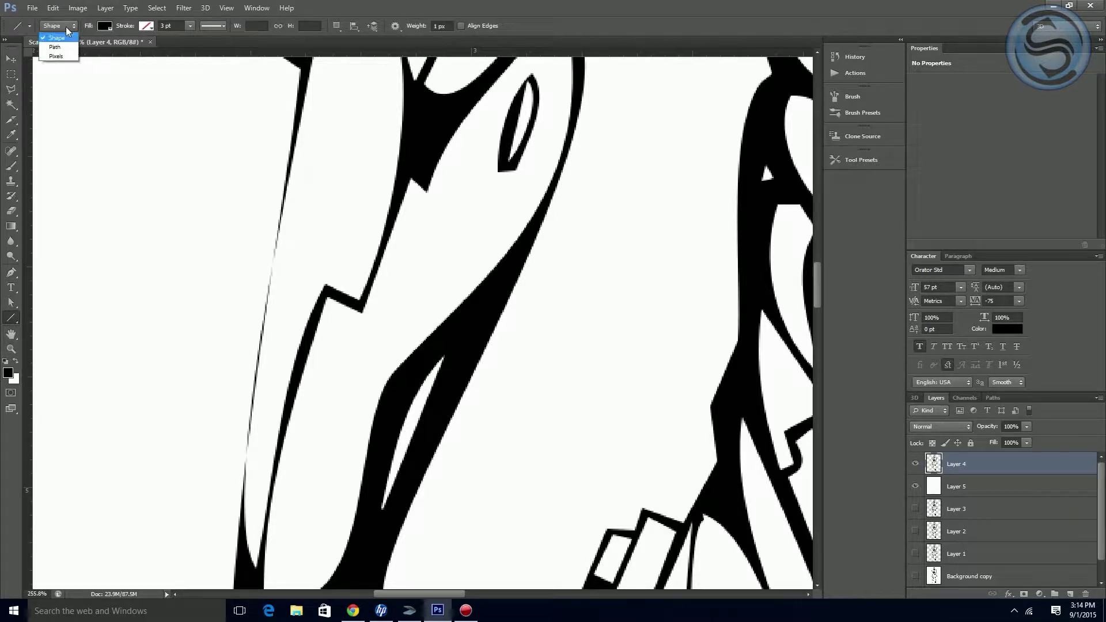
left_click(67, 60)
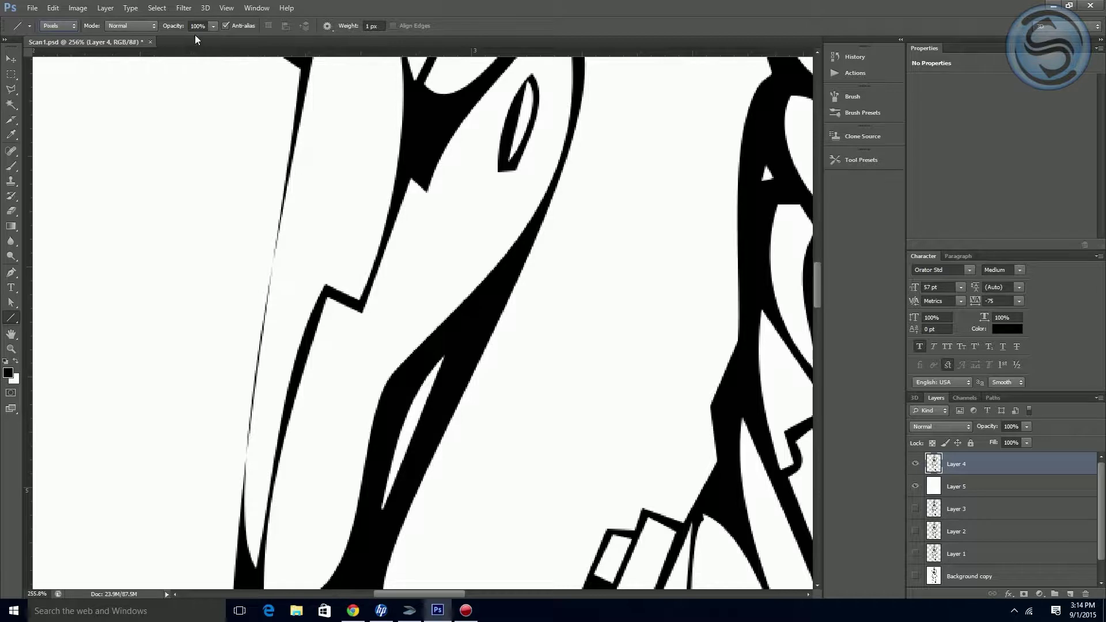
left_click(17, 27)
left_click(17, 27)
left_click(11, 318)
Step: Draw short 1 px black lines over the faint gaps in the outer forearm and upper-arm outline on the figure's left-hand side
left_click_drag(284, 195, 256, 377)
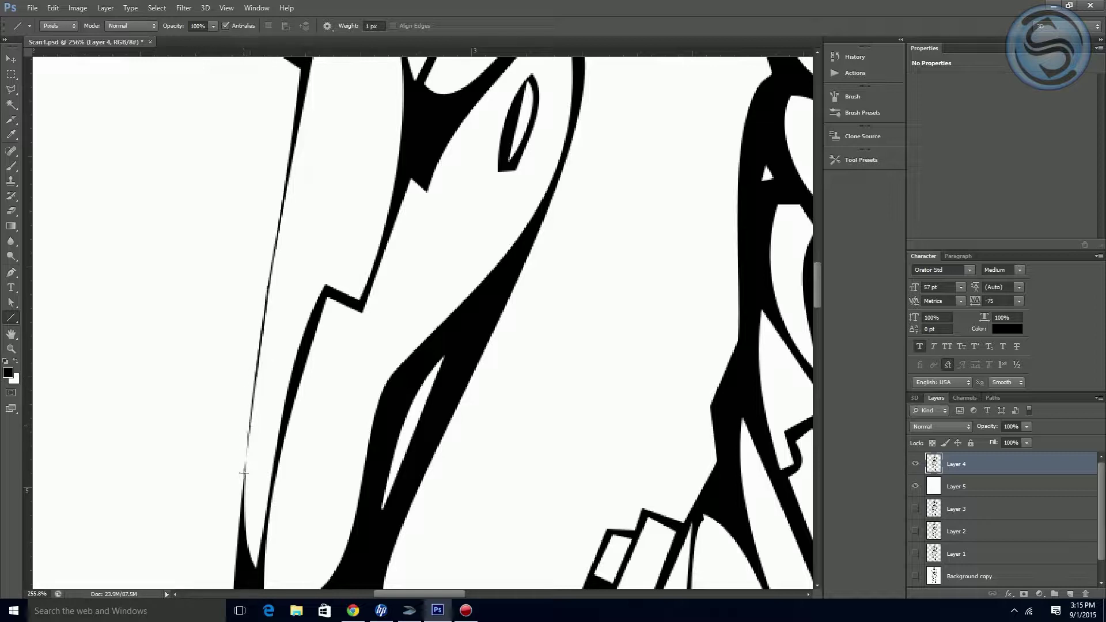
left_click_drag(244, 479, 250, 429)
left_click_drag(255, 381, 248, 433)
left_click_drag(314, 376, 205, 519)
left_click_drag(314, 413, 264, 487)
left_click_drag(314, 120, 302, 396)
left_click_drag(217, 288, 208, 317)
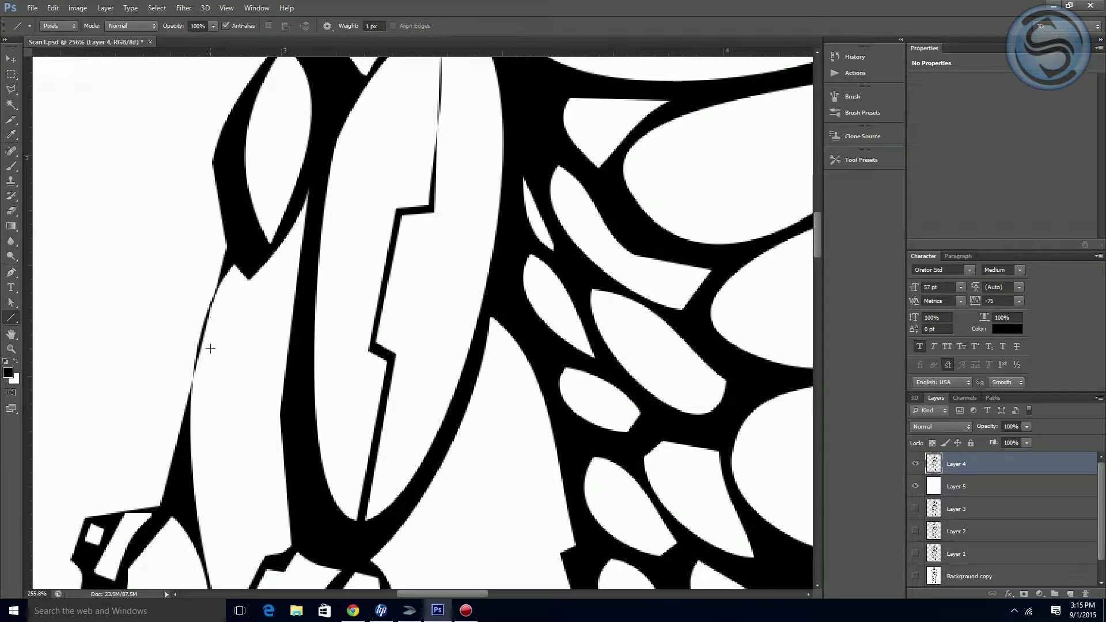
left_click_drag(193, 371, 204, 341)
Step: Close the gap in the top outline of the opposite shoulder with short 1 px black lines
left_click_drag(275, 378, 202, 547)
left_click_drag(318, 278, 259, 513)
left_click_drag(311, 259, 287, 409)
left_click_drag(385, 371, 282, 374)
left_click_drag(432, 179, 397, 442)
left_click_drag(396, 387, 250, 515)
left_click_drag(397, 557, 244, 159)
left_click_drag(464, 574, 242, 314)
left_click_drag(313, 385, 227, 375)
mouse_move(334, 283)
left_mouse_down()
mouse_move(338, 299)
mouse_move(357, 266)
mouse_move(339, 262)
left_mouse_up()
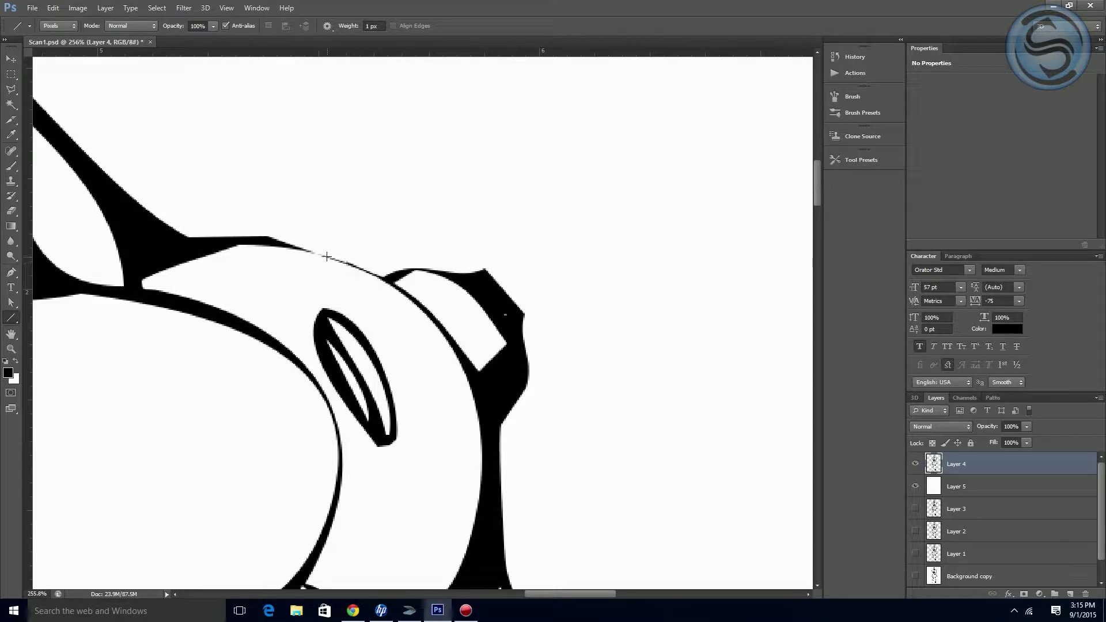
left_click_drag(301, 249, 326, 257)
Step: Close the outer forearm outline just below the elbow on the right-hand arm with a short black line
left_click_drag(467, 354, 355, 215)
mouse_move(354, 420)
left_mouse_down()
mouse_move(371, 299)
mouse_move(365, 196)
left_mouse_up()
mouse_move(368, 413)
left_mouse_down()
mouse_move(343, 274)
mouse_move(350, 165)
left_mouse_up()
mouse_move(403, 411)
left_mouse_down()
mouse_move(371, 252)
mouse_move(275, 134)
left_mouse_up()
left_click_drag(427, 383, 381, 324)
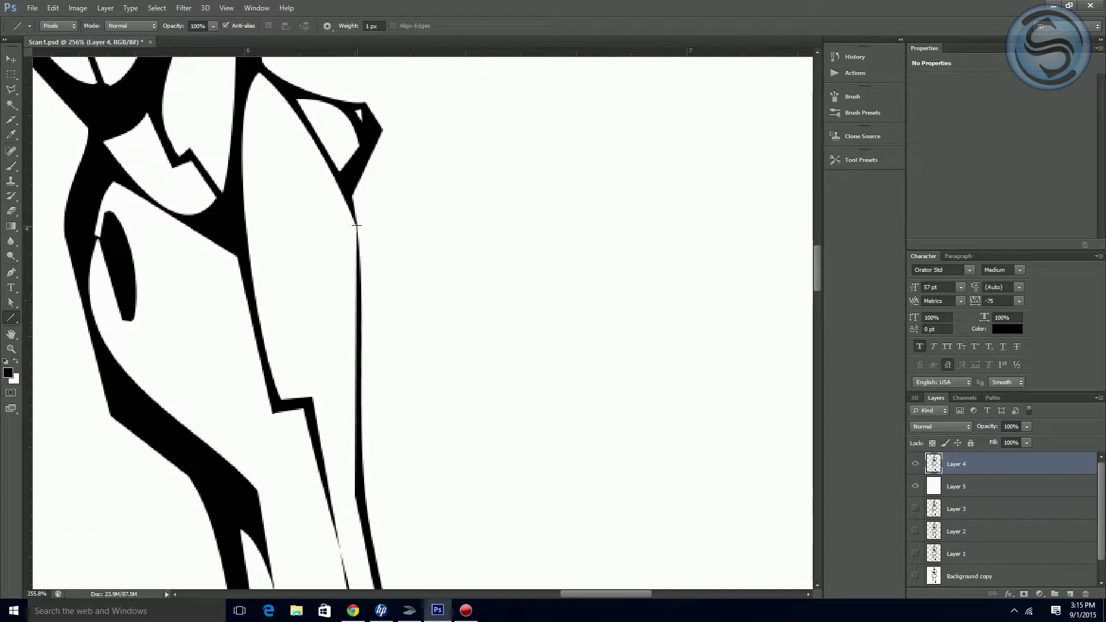
left_click_drag(355, 222, 357, 239)
Step: Close the outline gap at the bolt on the outer side of the right-hand leg just below the knee
key("space")
left_click_drag(412, 526, 400, 242)
left_click_drag(408, 425, 402, 267)
left_click_drag(414, 399, 407, 264)
mouse_move(334, 432)
left_mouse_down()
mouse_move(427, 235)
mouse_move(577, 241)
mouse_move(576, 369)
left_mouse_up()
left_click_drag(330, 282, 417, 111)
left_click_drag(344, 361, 426, 74)
mouse_move(437, 393)
left_mouse_down()
mouse_move(449, 101)
mouse_move(470, 181)
left_mouse_up()
left_click_drag(507, 386, 478, 166)
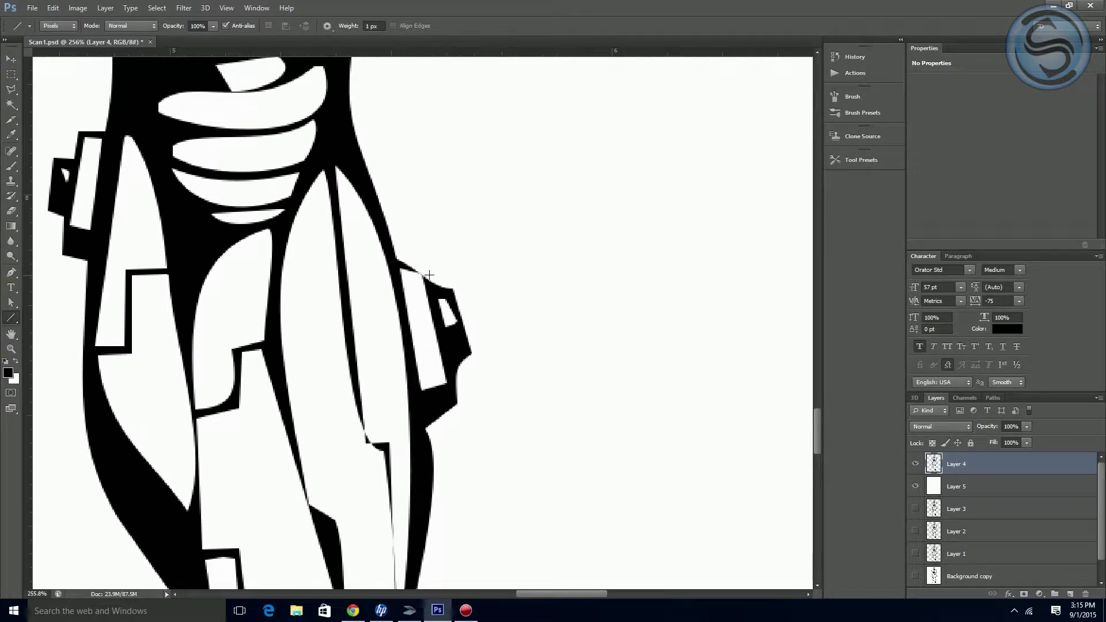
left_click_drag(423, 277, 416, 272)
Step: Close the gaps in the outer shin outline above the right-hand ankle with short 1 px black lines
left_click_drag(516, 344, 482, 76)
left_click_drag(480, 302, 449, 156)
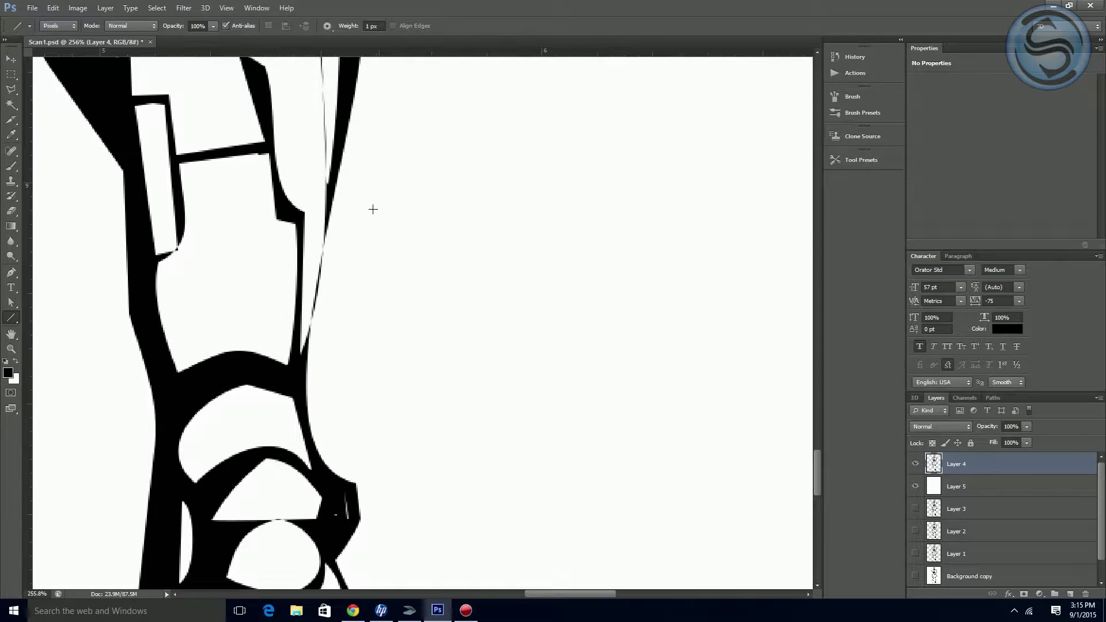
left_click_drag(324, 235, 322, 271)
left_click_drag(312, 314, 308, 344)
Step: Select the empty area around the whole figure on Layer 4 with the Magic Wand and invert the selection
left_click_drag(350, 375, 402, 280)
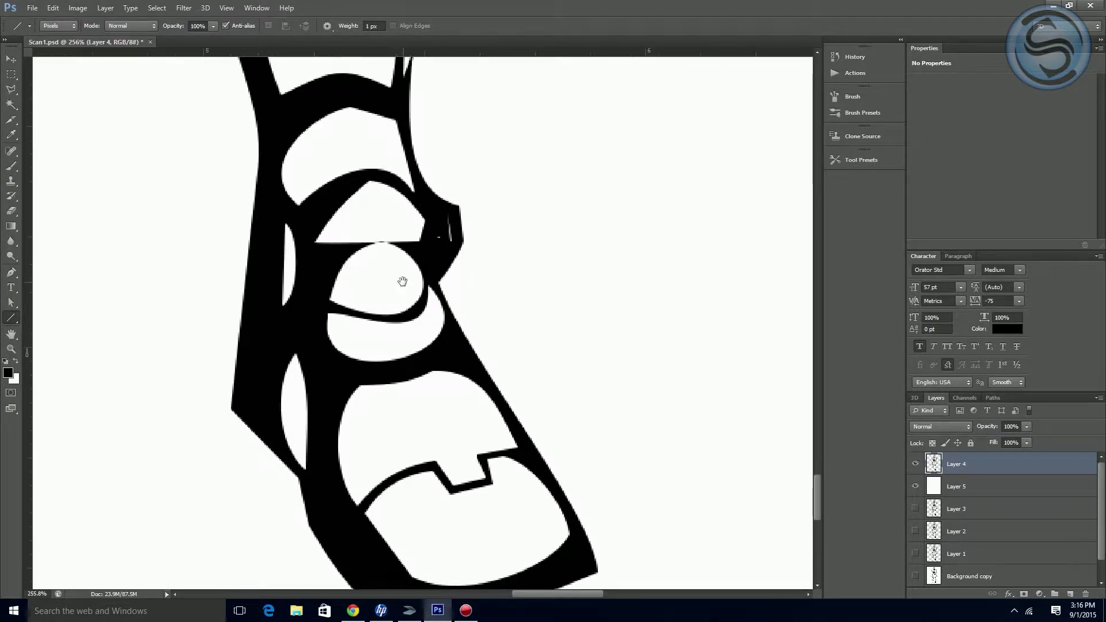
key("ctrl+0")
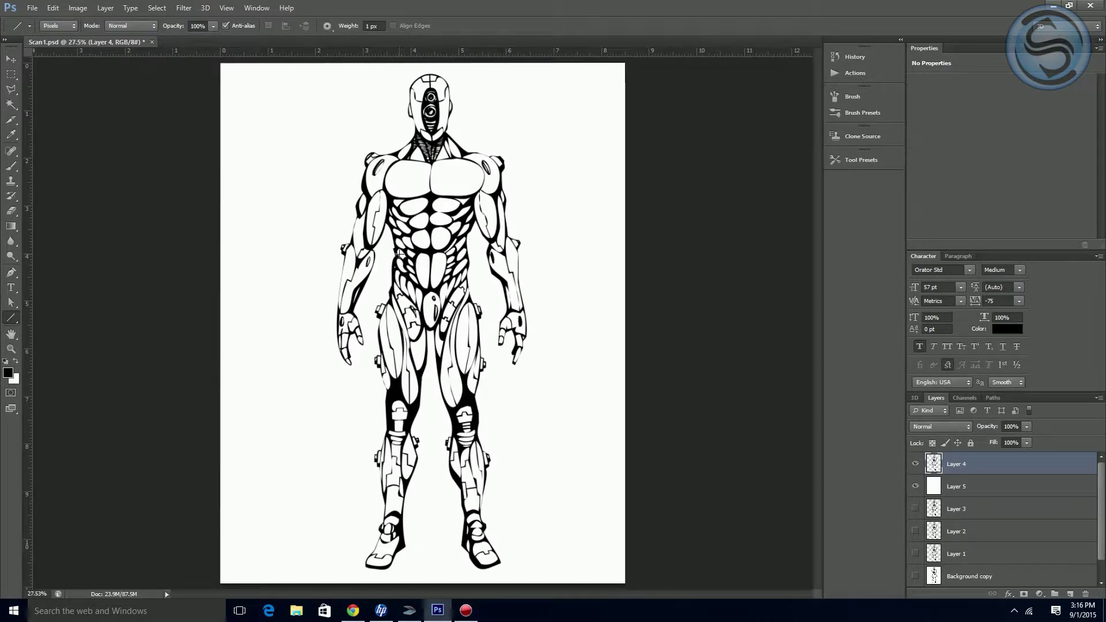
key("w")
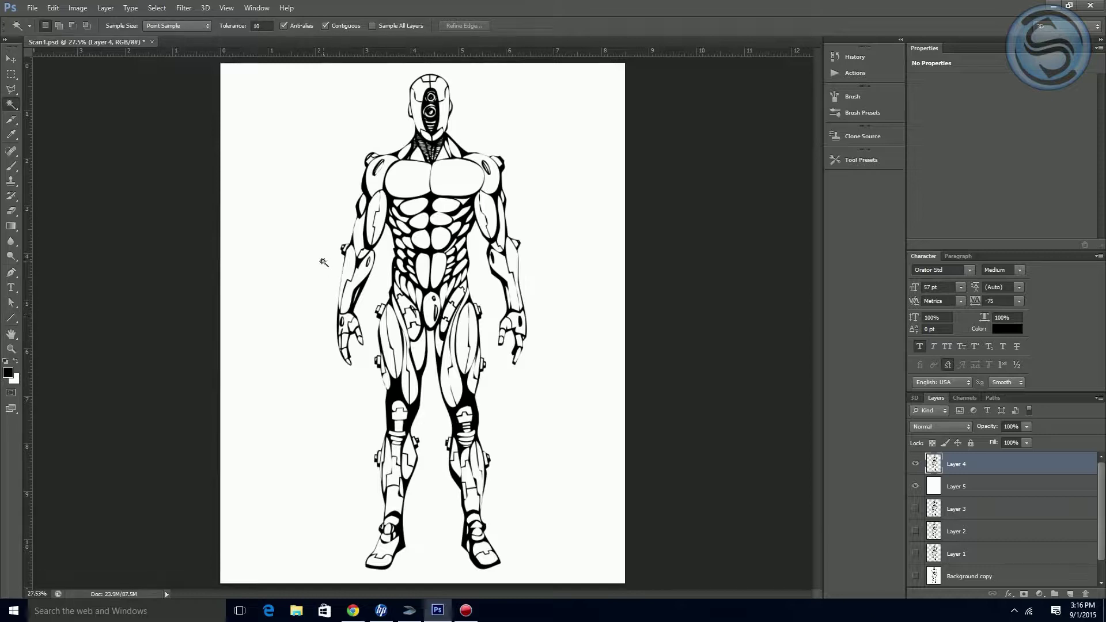
left_click(317, 246)
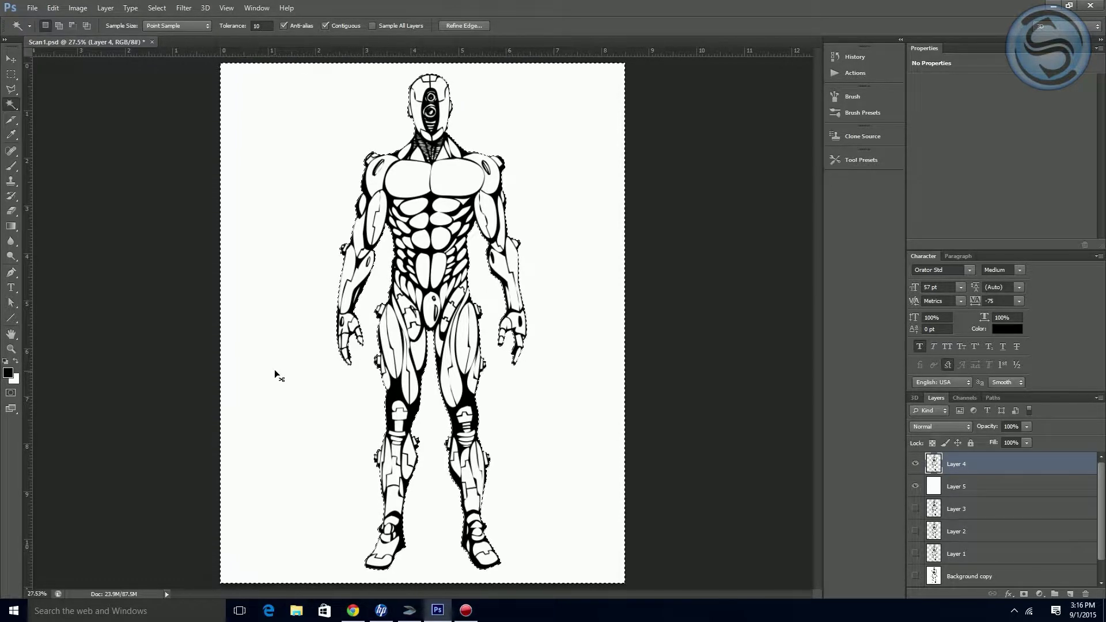
key("ctrl+shift+i")
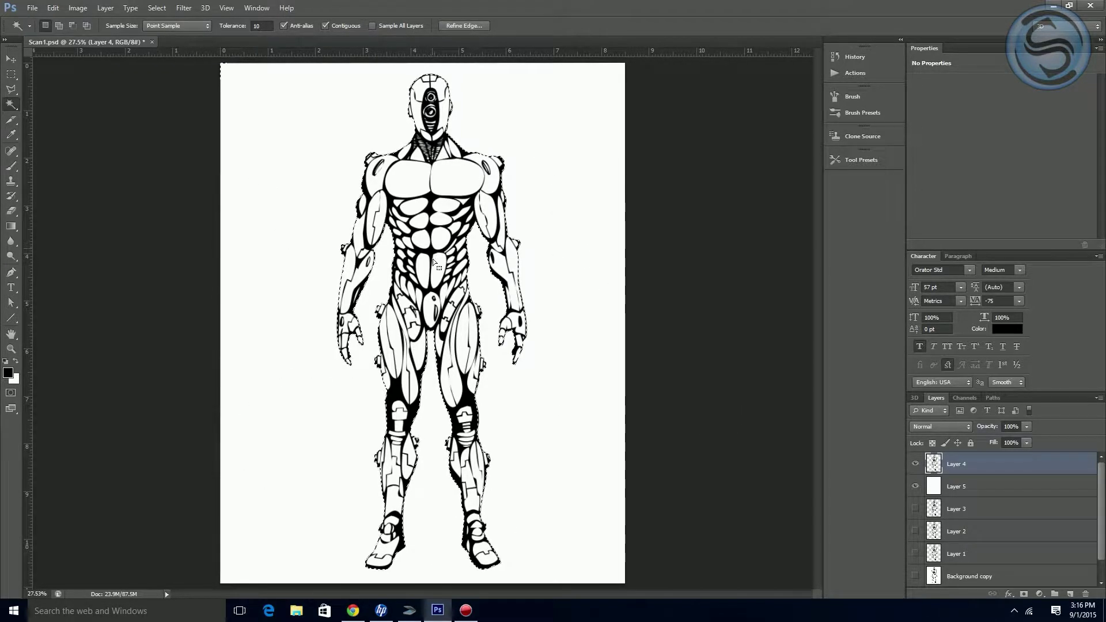
Step: Fill the figure selection with light gray #cbcbcb on a new layer directly above Layer 5, and deselect
left_click(974, 488)
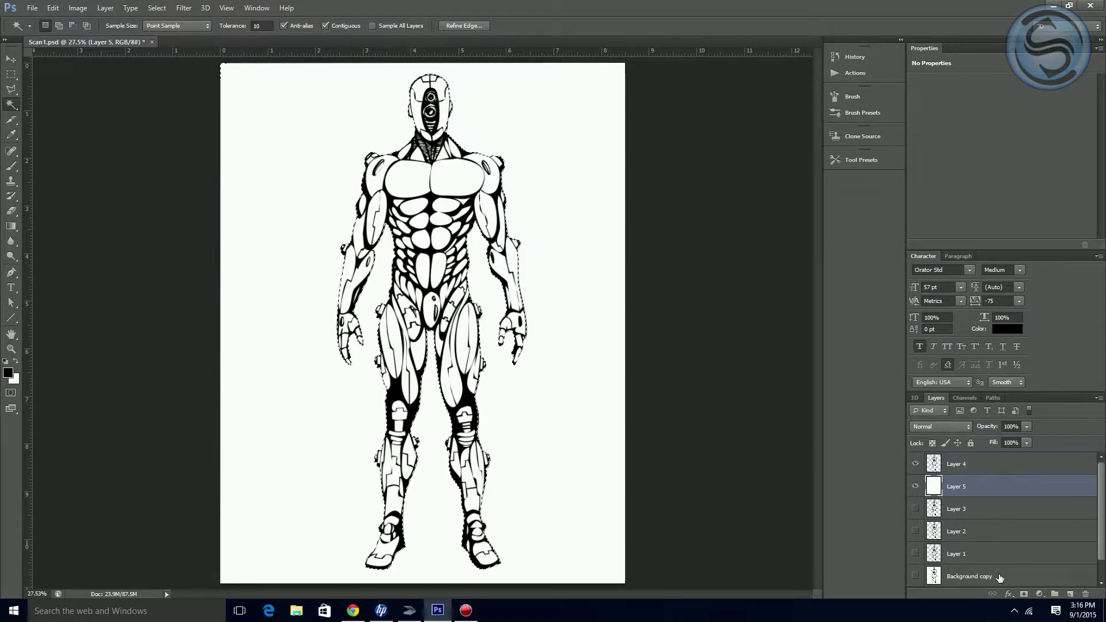
left_click(1071, 594)
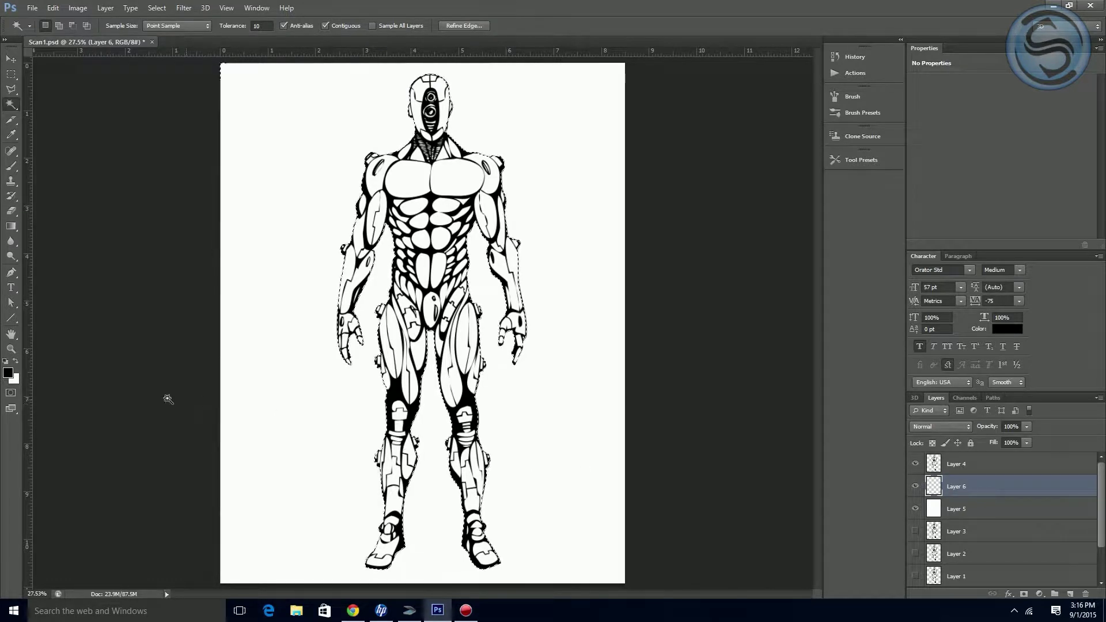
left_click(16, 361)
left_click(10, 372)
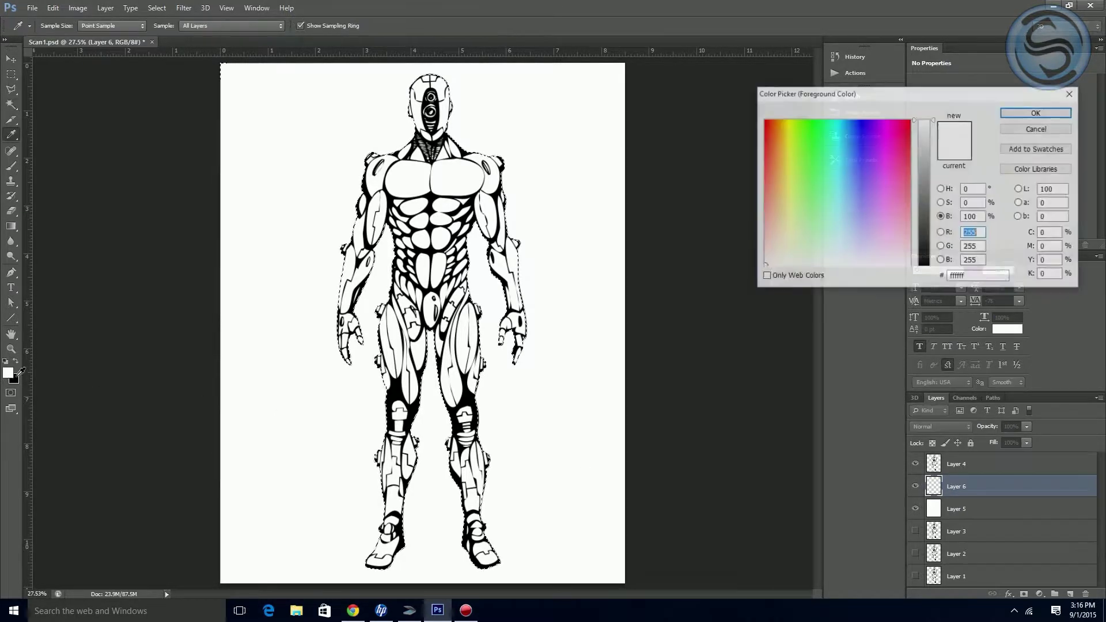
left_click(784, 193)
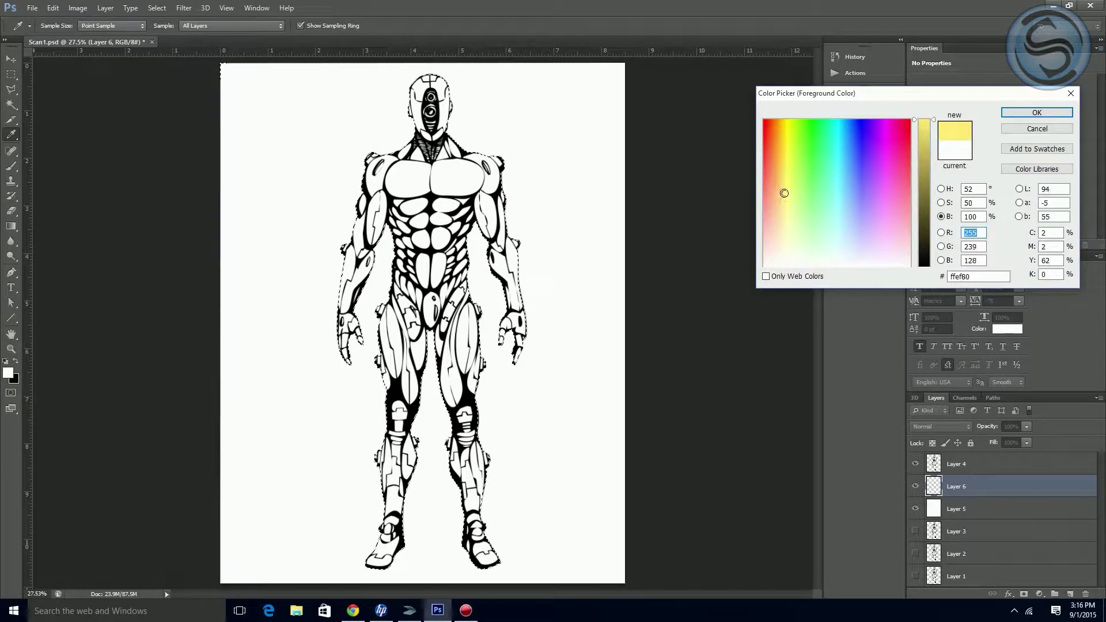
left_click_drag(919, 124, 920, 291)
left_click_drag(917, 244, 924, 117)
left_click_drag(840, 222, 840, 270)
mouse_move(924, 136)
left_mouse_down()
mouse_move(923, 159)
mouse_move(922, 148)
left_mouse_up()
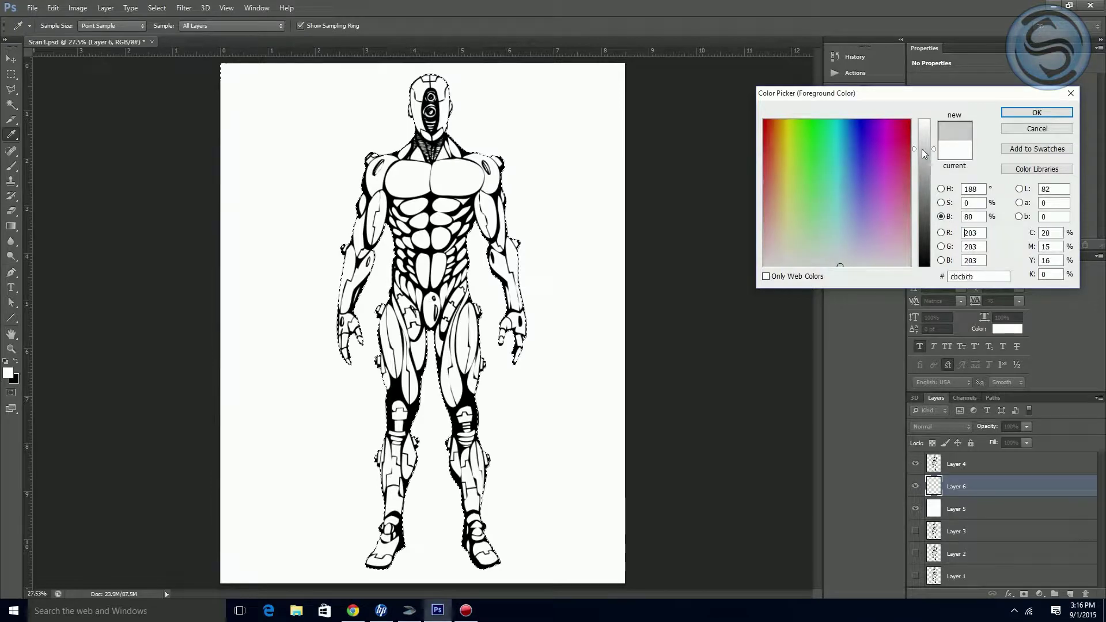
left_click(1004, 113)
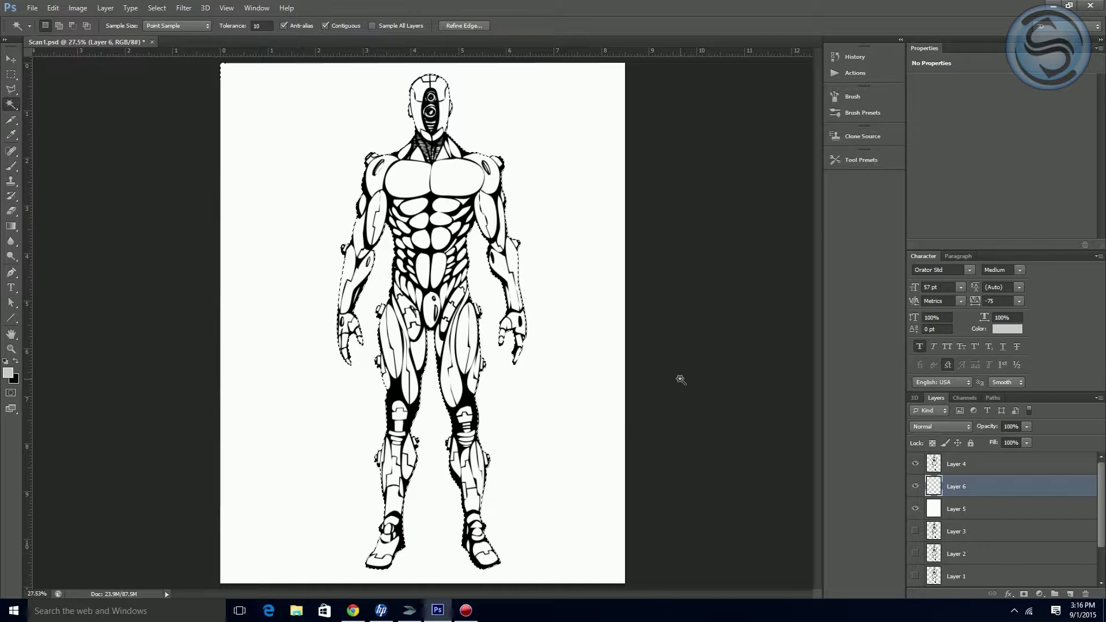
key("alt+BackSpace")
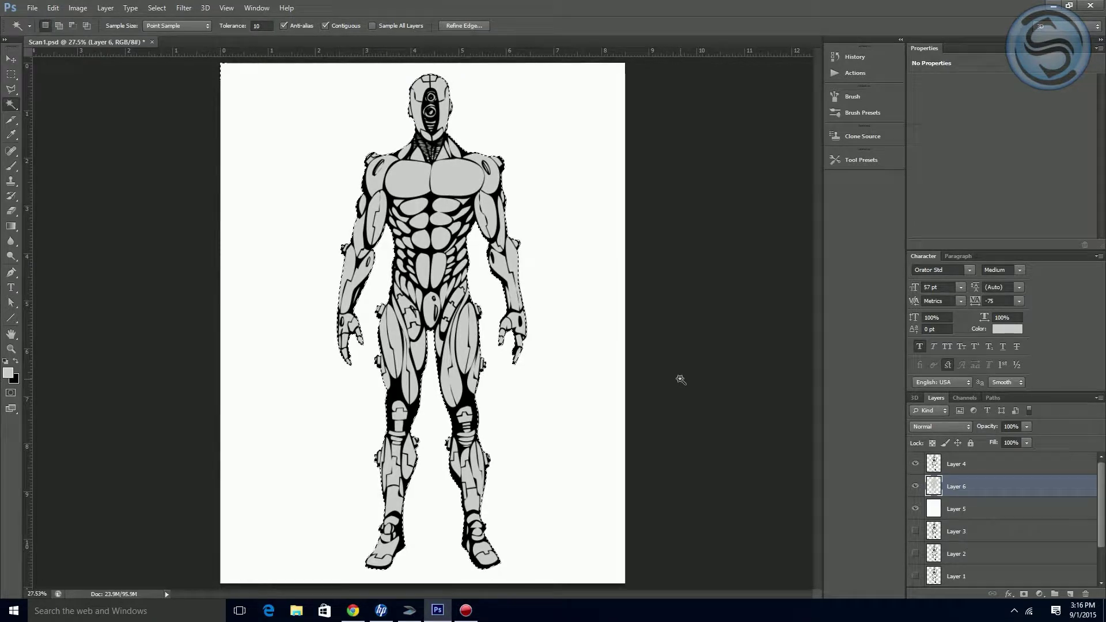
key("ctrl+d")
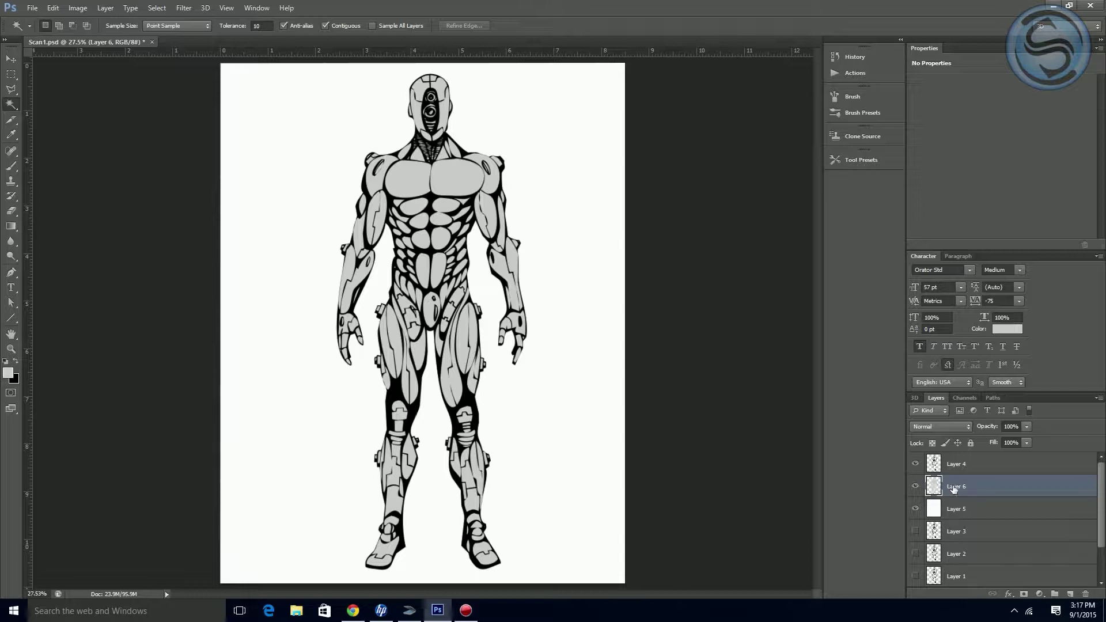
Step: Duplicate Layer 6 and load the copy's silhouette as a selection
left_click_drag(958, 488, 1070, 594)
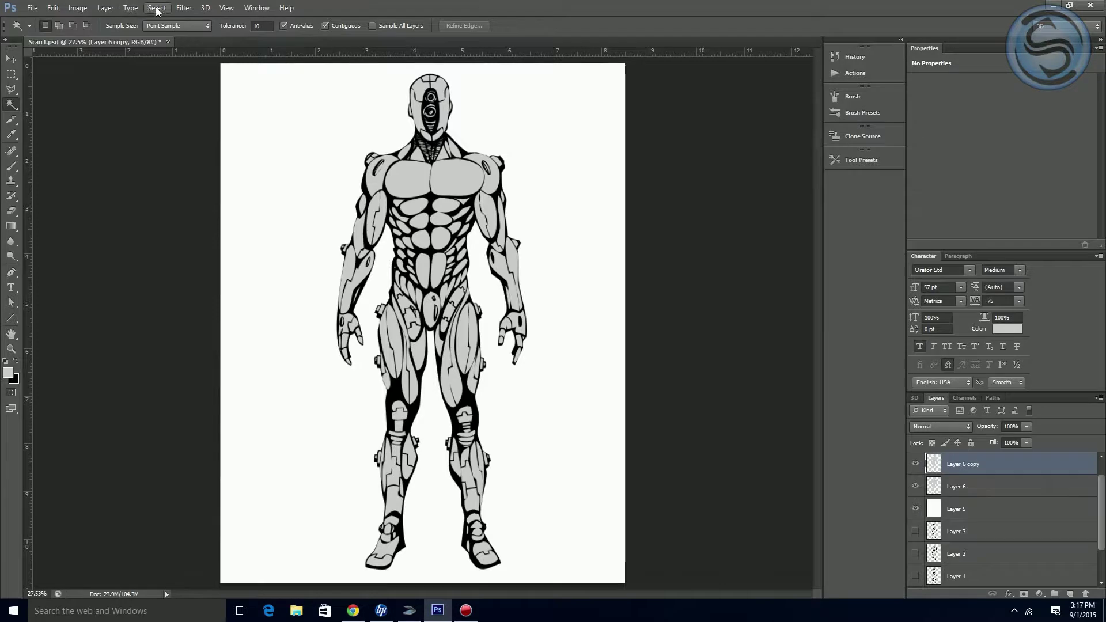
left_click(180, 9)
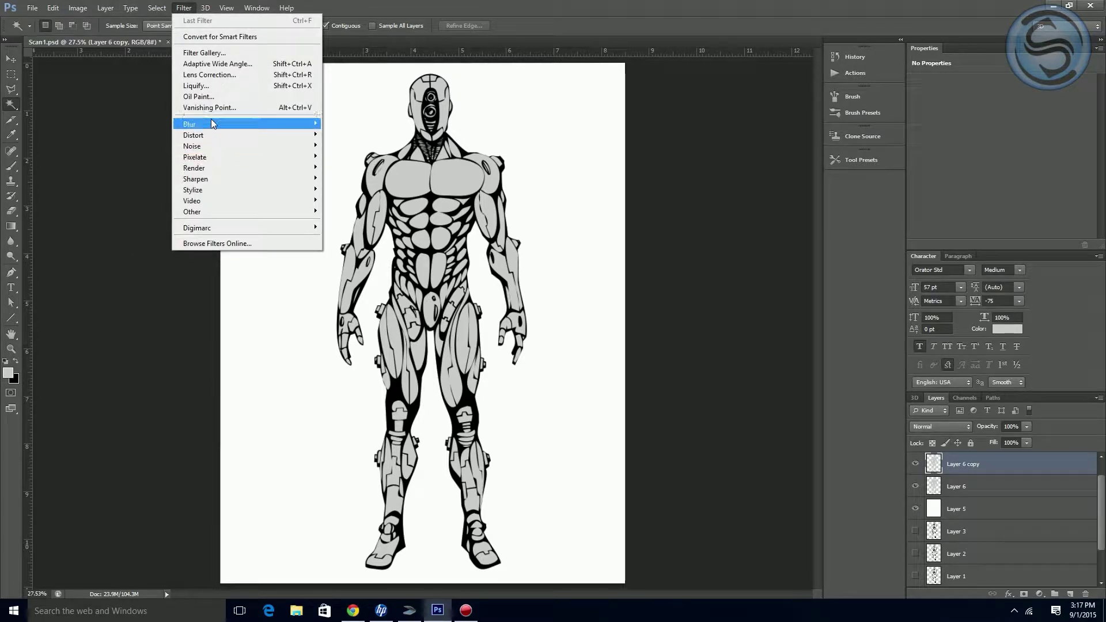
left_click(524, 6)
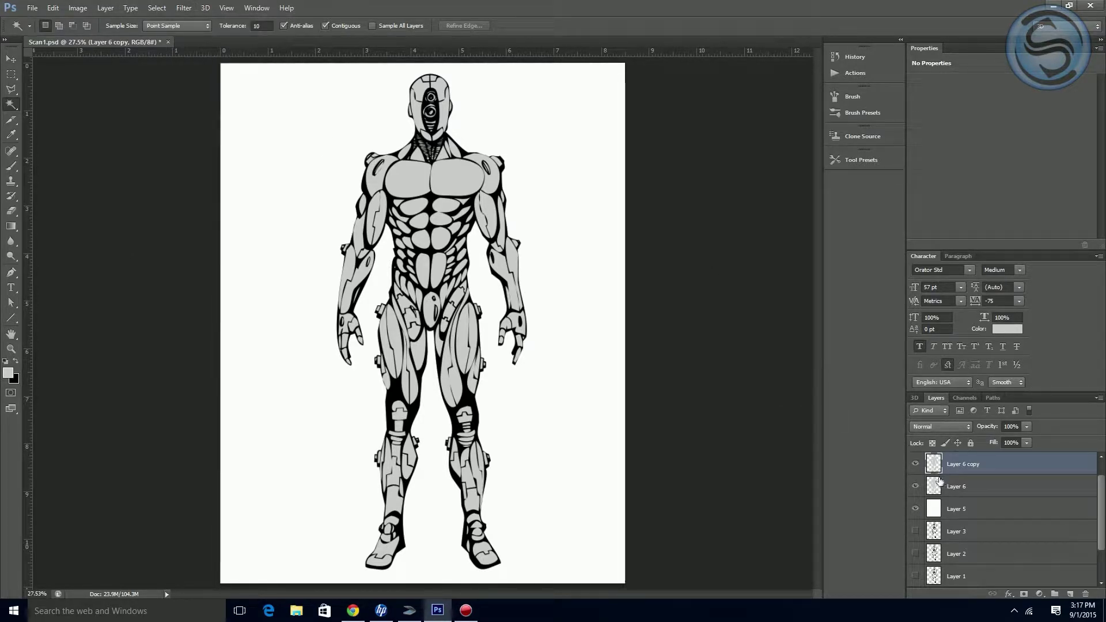
left_click(966, 491)
scroll(967, 487, "up", 1)
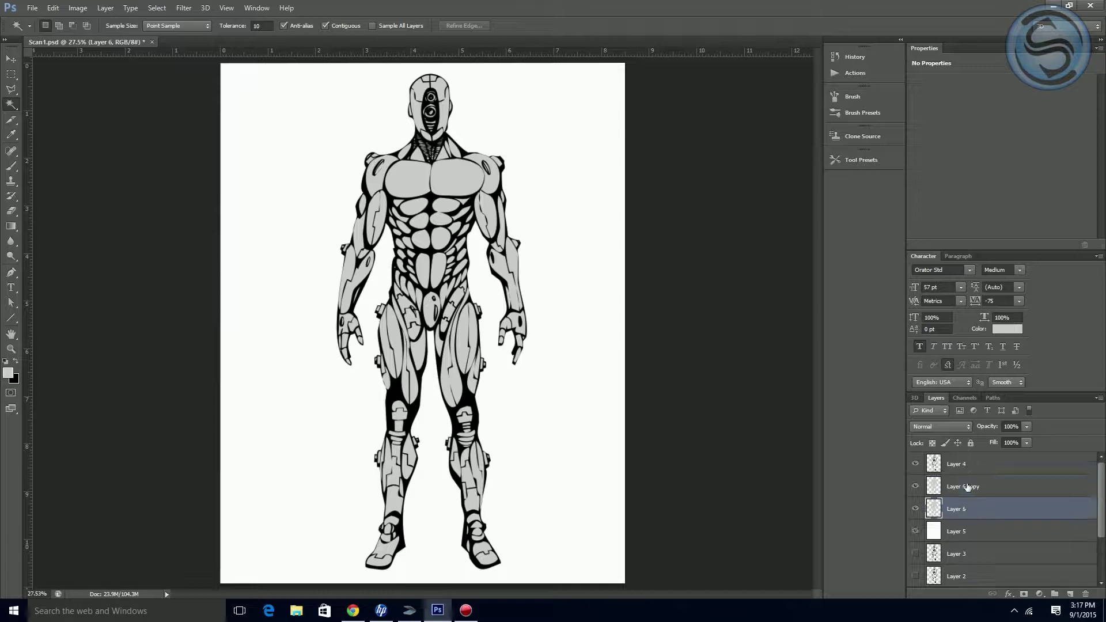
left_click(931, 490)
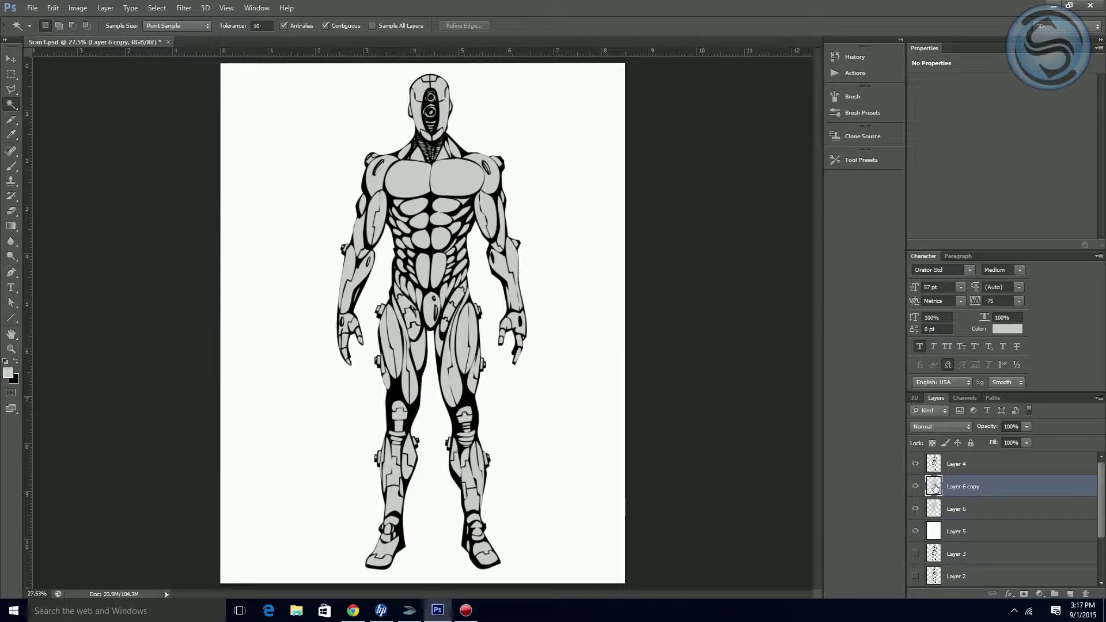
left_click(934, 487, "ctrl")
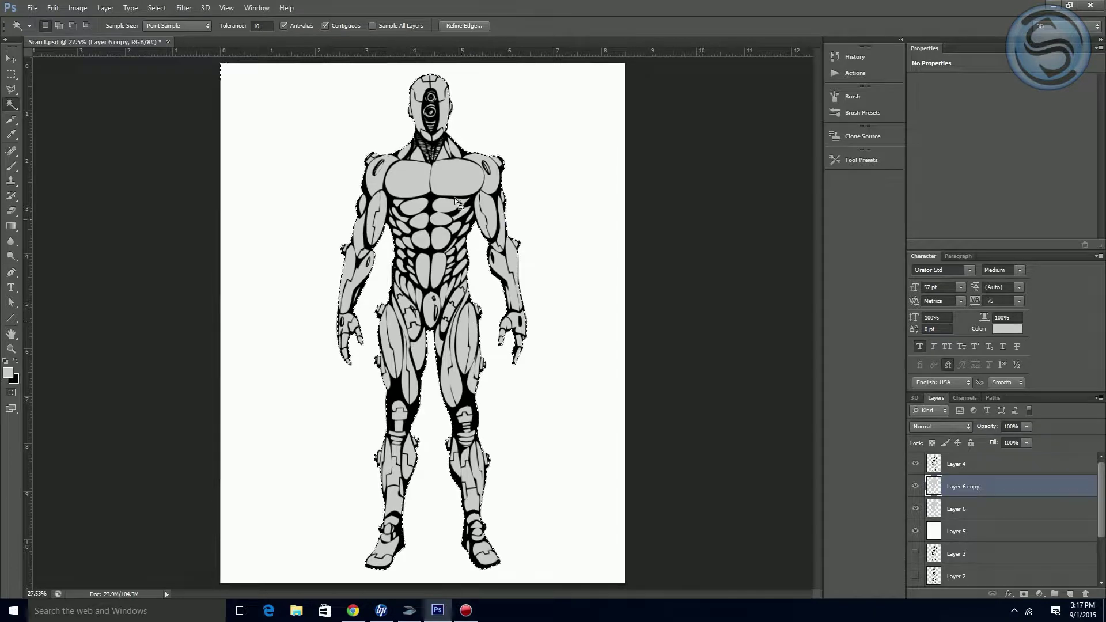
Step: Add monochromatic Gaussian noise of 91.84% to the selected figure on Layer 6 copy
left_click(157, 8)
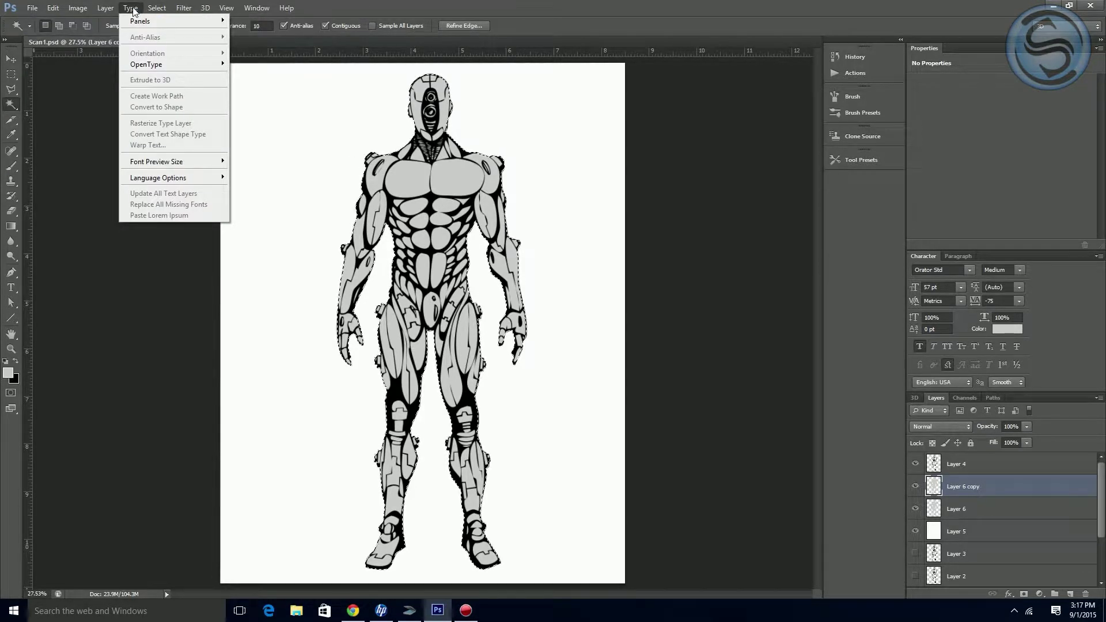
mouse_move(184, 9)
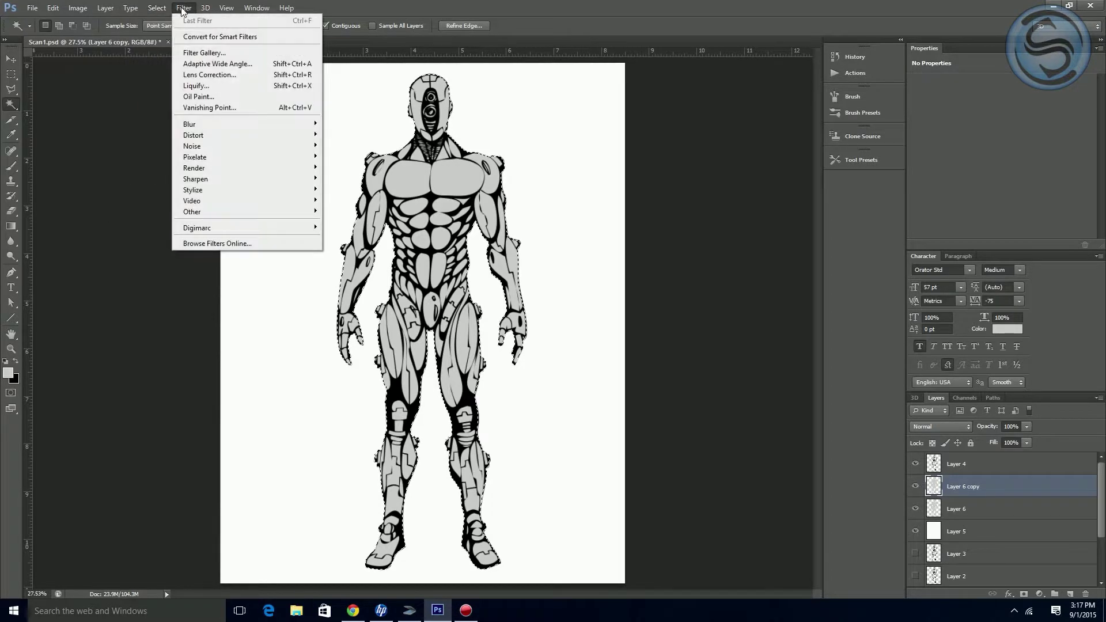
mouse_move(214, 159)
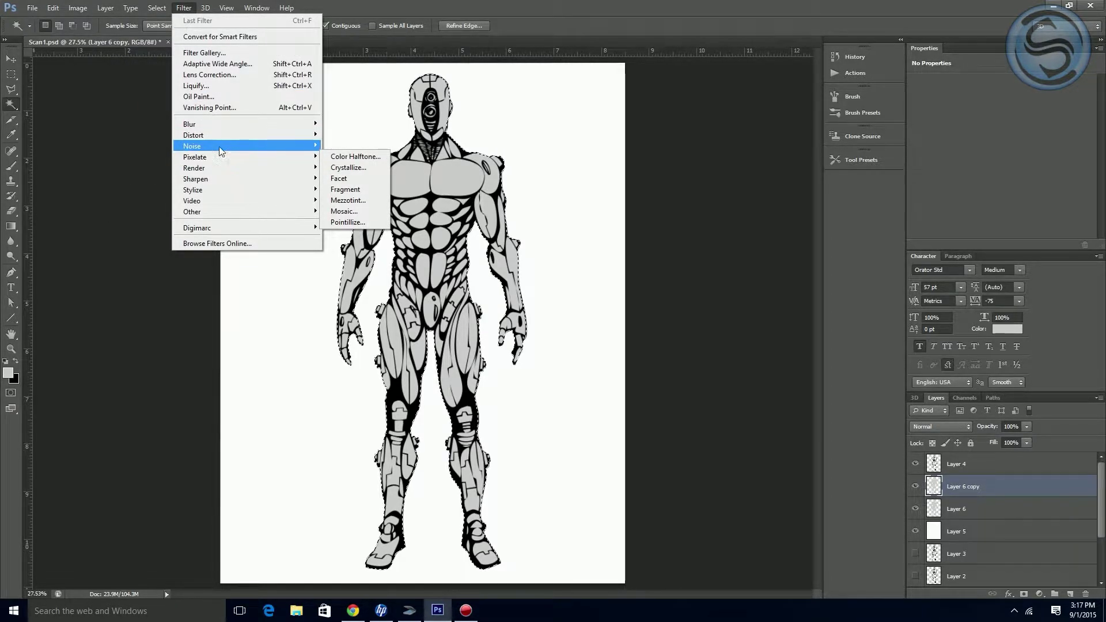
left_click(359, 146)
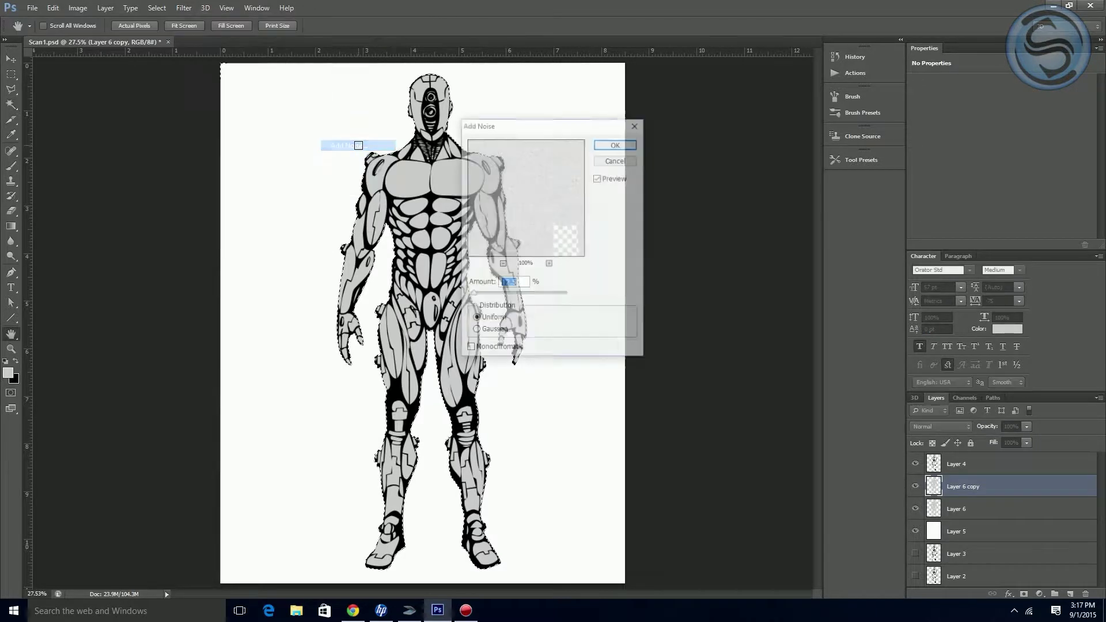
left_click_drag(473, 294, 493, 296)
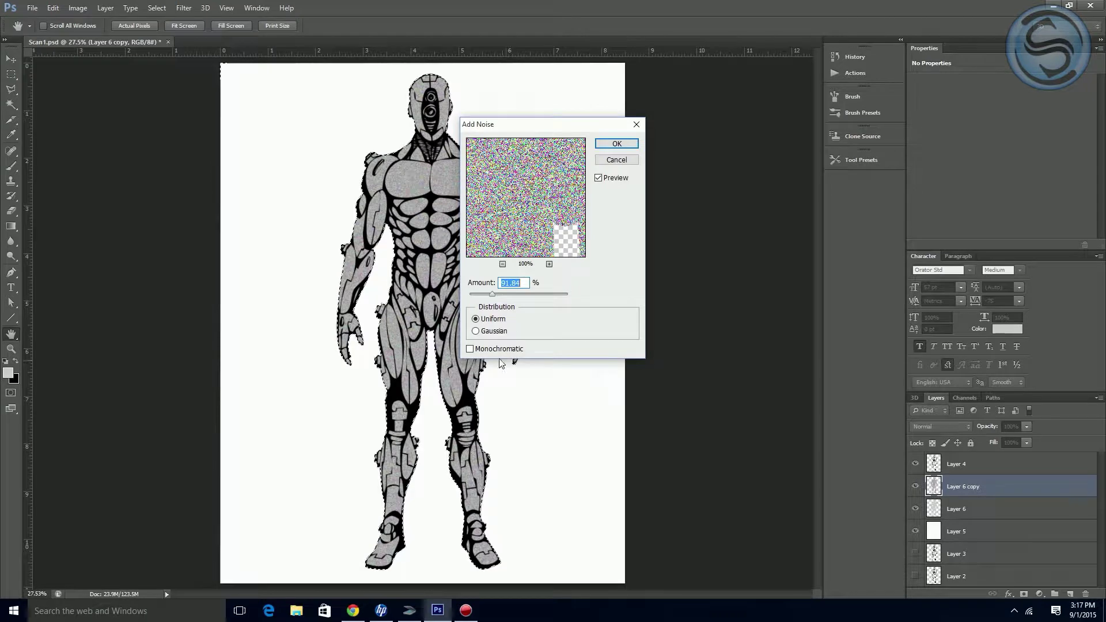
left_click(476, 331)
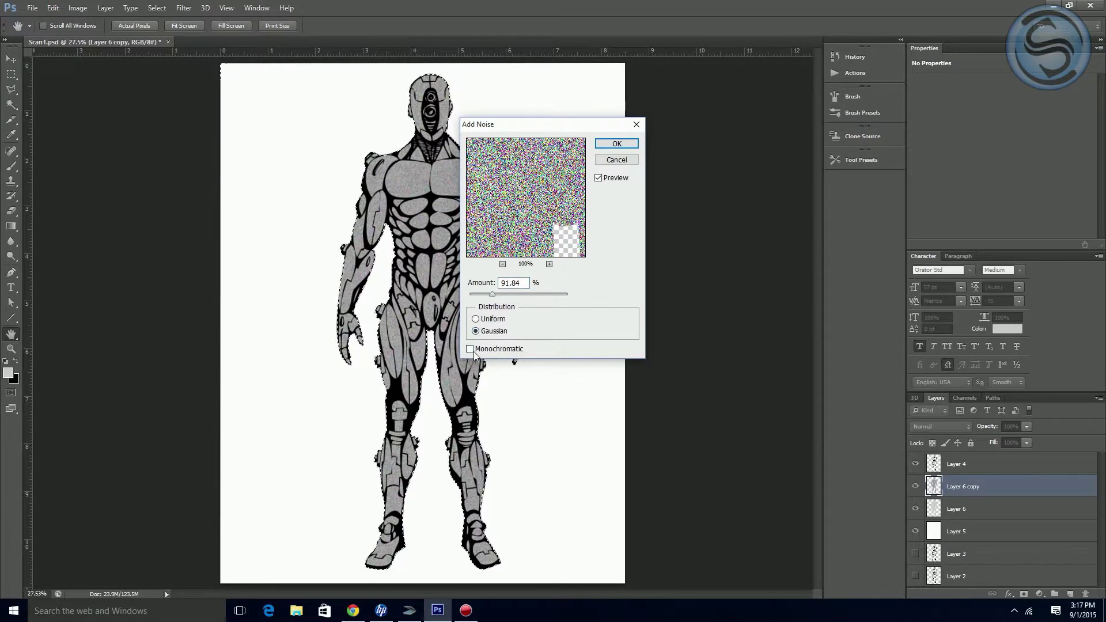
left_click(471, 349)
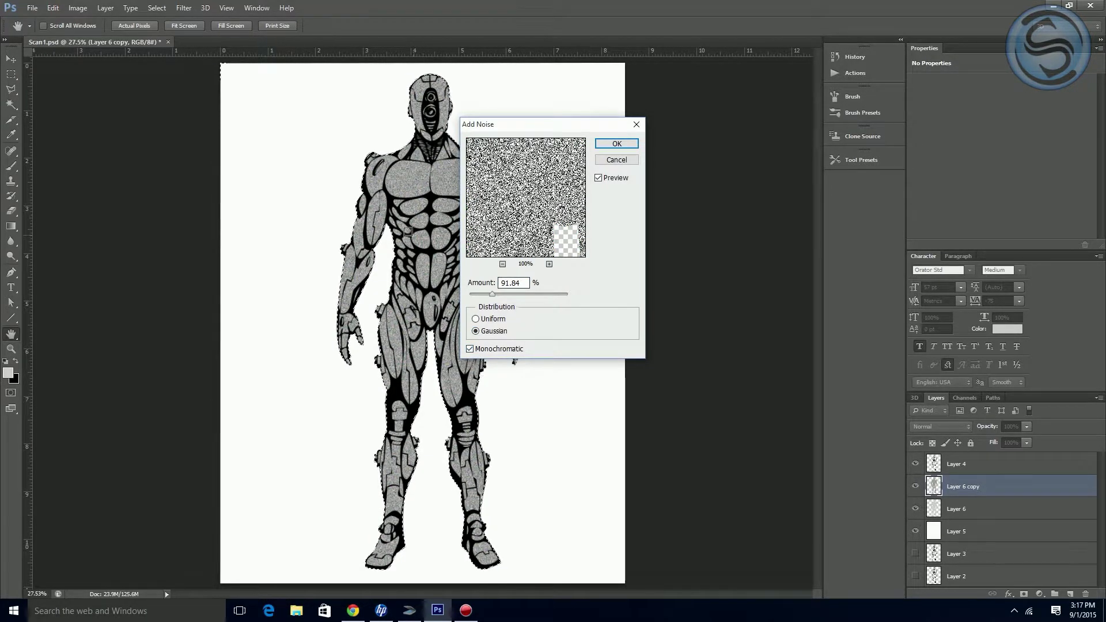
left_click(616, 143)
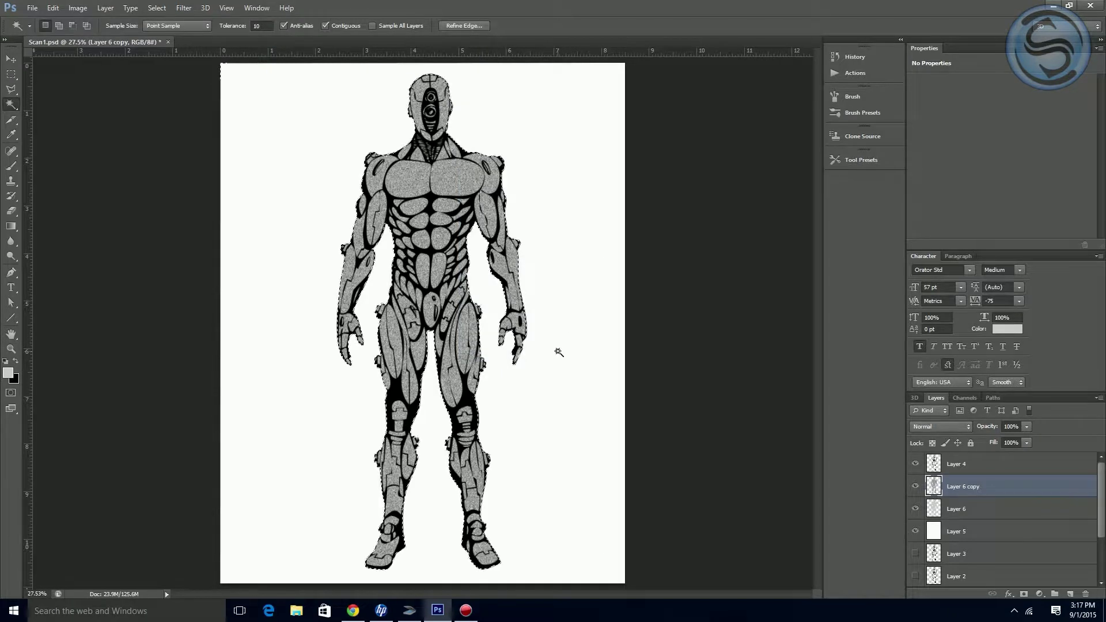
Step: Soften the noise on Layer 6 copy with a Gaussian Blur and clear the selection
left_click(157, 8)
mouse_move(182, 9)
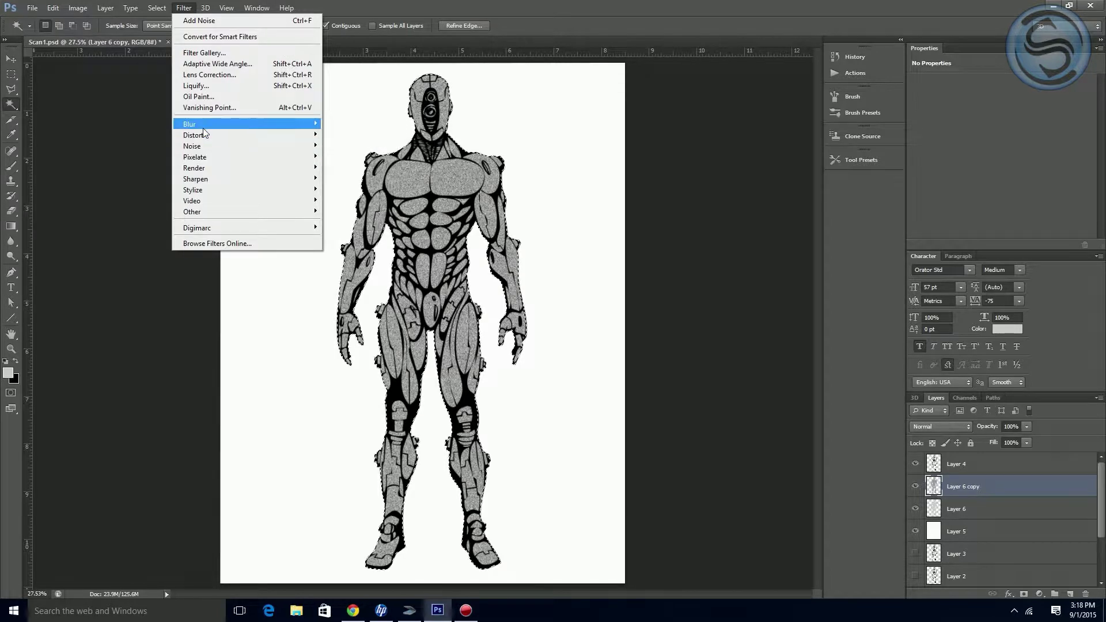
mouse_move(277, 124)
left_click(354, 206)
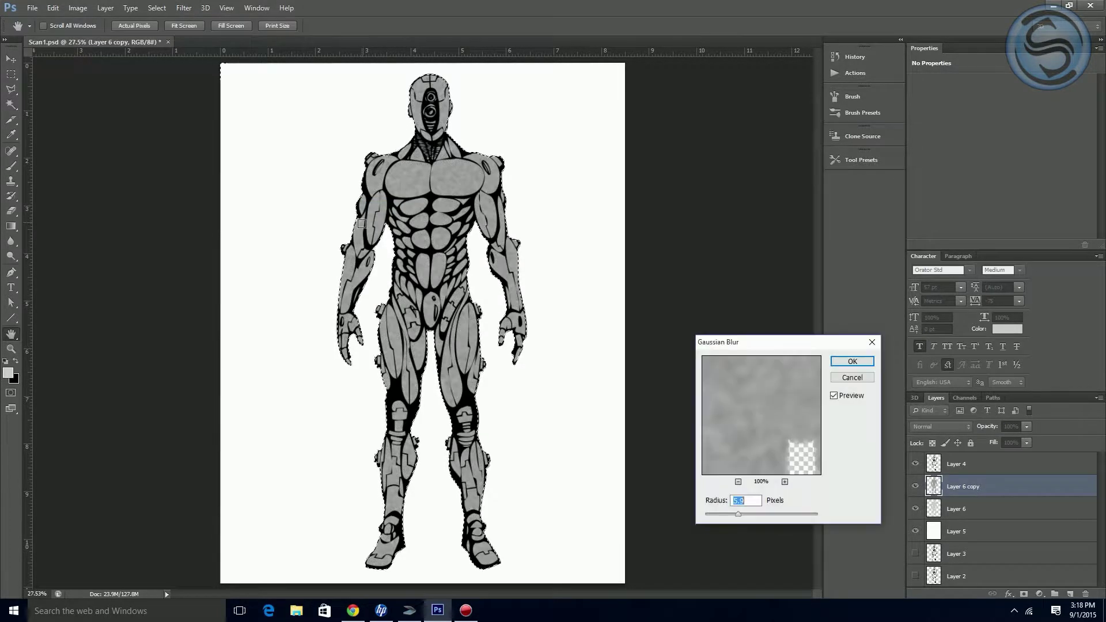
left_click(730, 515)
left_click(852, 363)
key("ctrl+d")
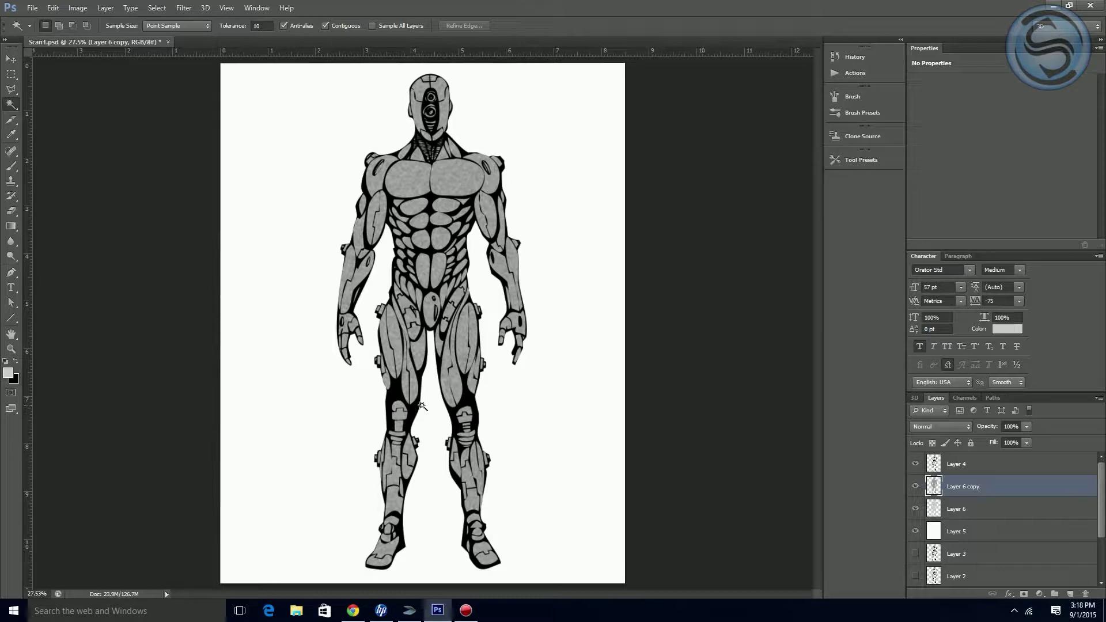
Step: Examine the blurred noise texture on the figure's head, chest and arms up close
key("z")
left_click_drag(440, 289, 498, 288)
left_click_drag(558, 86, 531, 309)
left_click_drag(424, 436, 342, 481)
left_click_drag(434, 370, 420, 415)
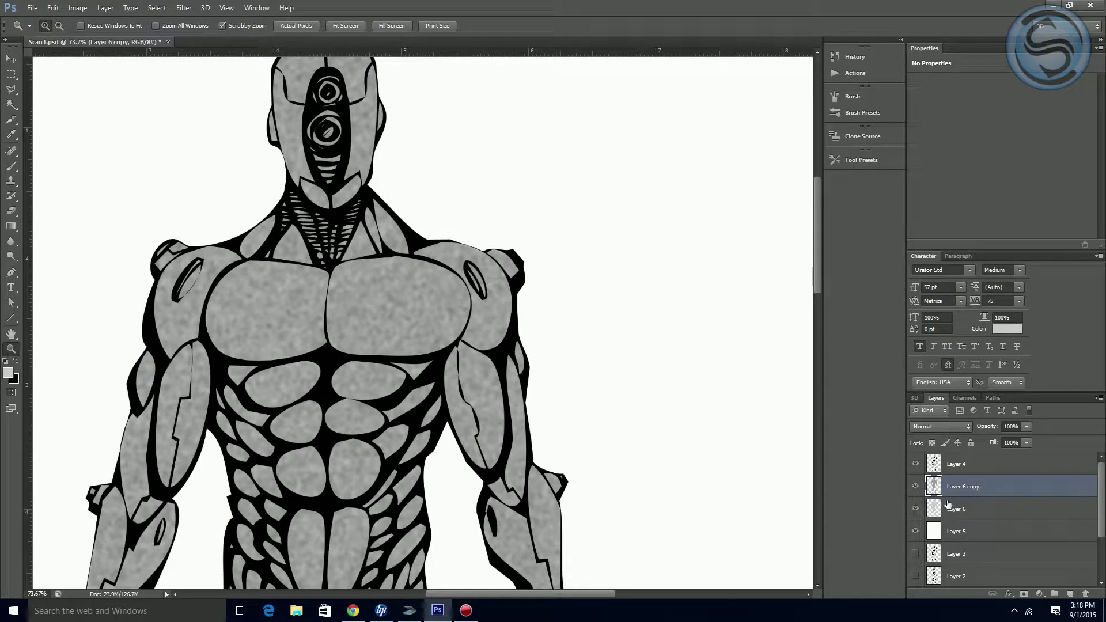
left_click(78, 8)
mouse_move(109, 9)
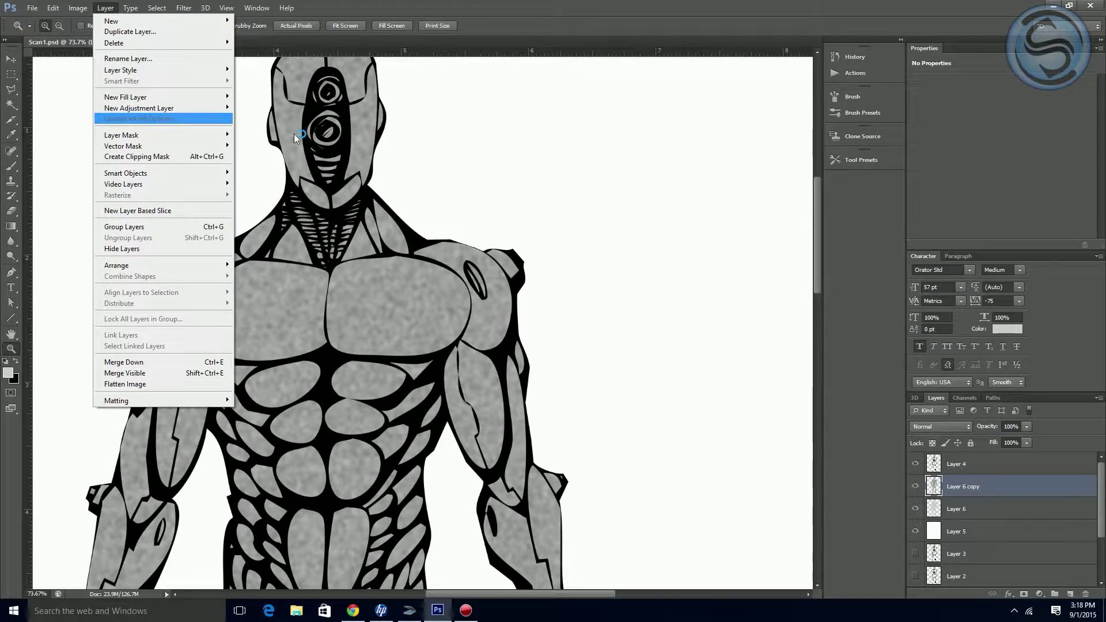
left_click(980, 493)
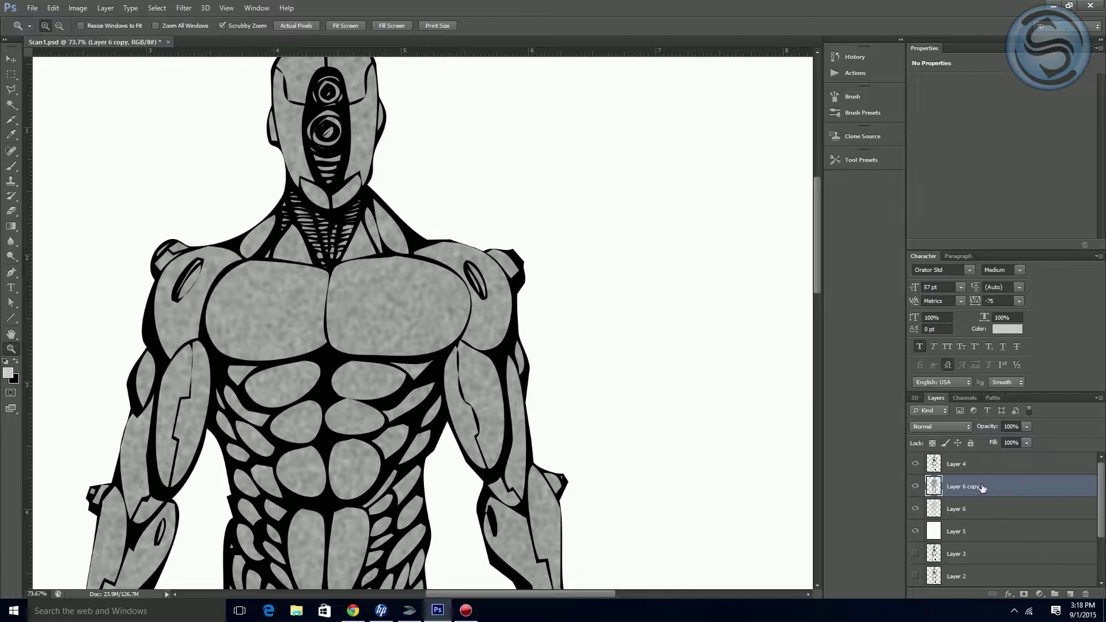
Step: Save the document and add a Hue/Saturation adjustment layer clipped to Layer 6 copy
key("ctrl+s")
left_click(106, 8)
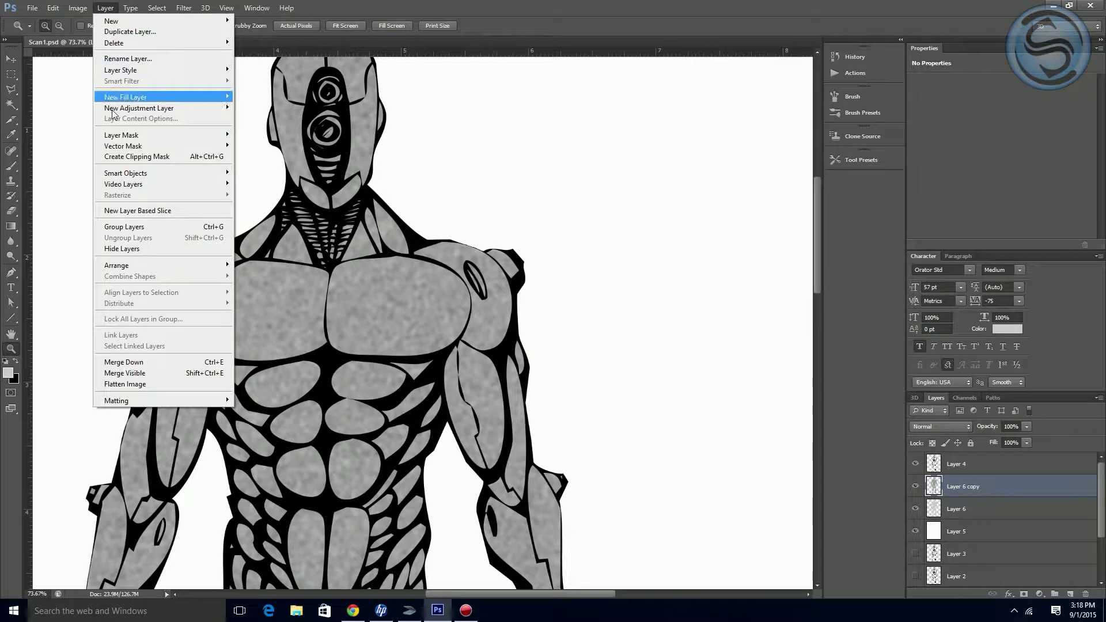
mouse_move(134, 111)
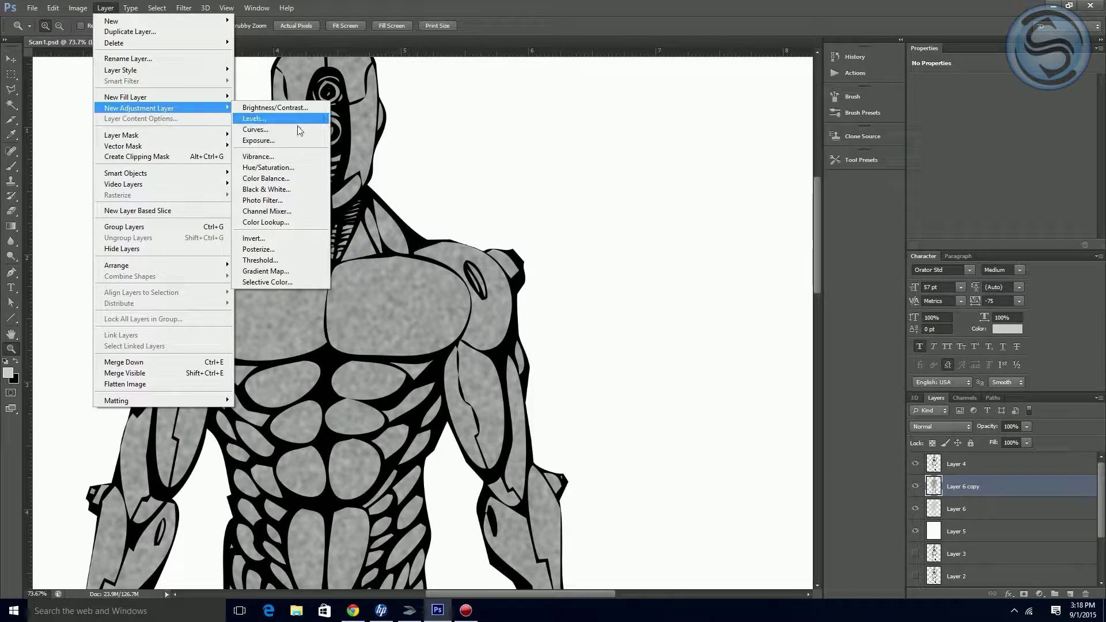
left_click(286, 168)
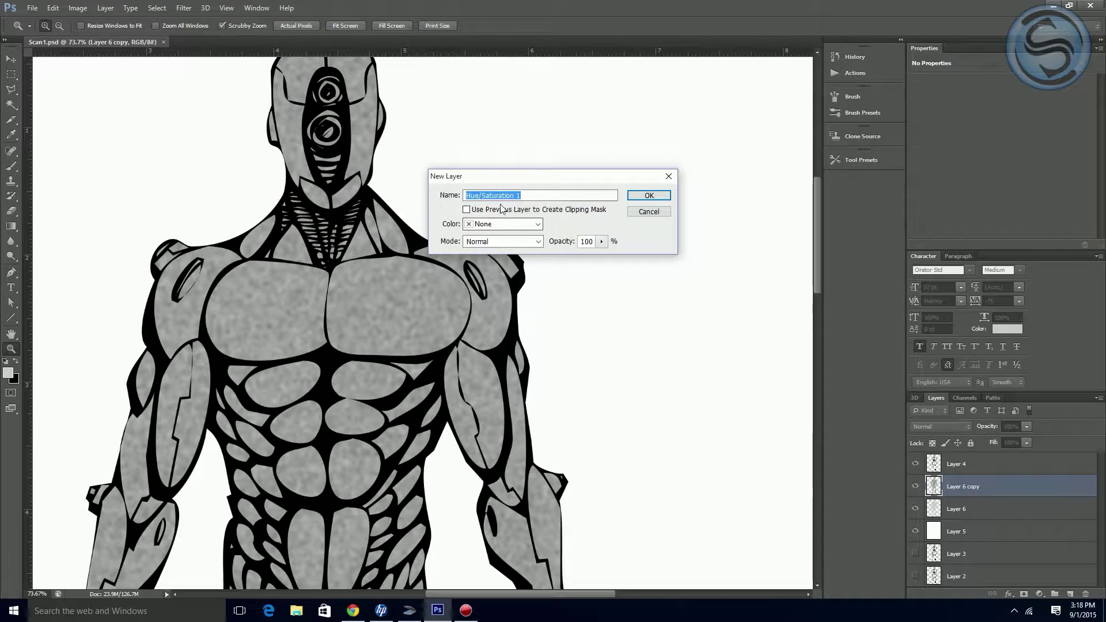
left_click(466, 210)
left_click(648, 196)
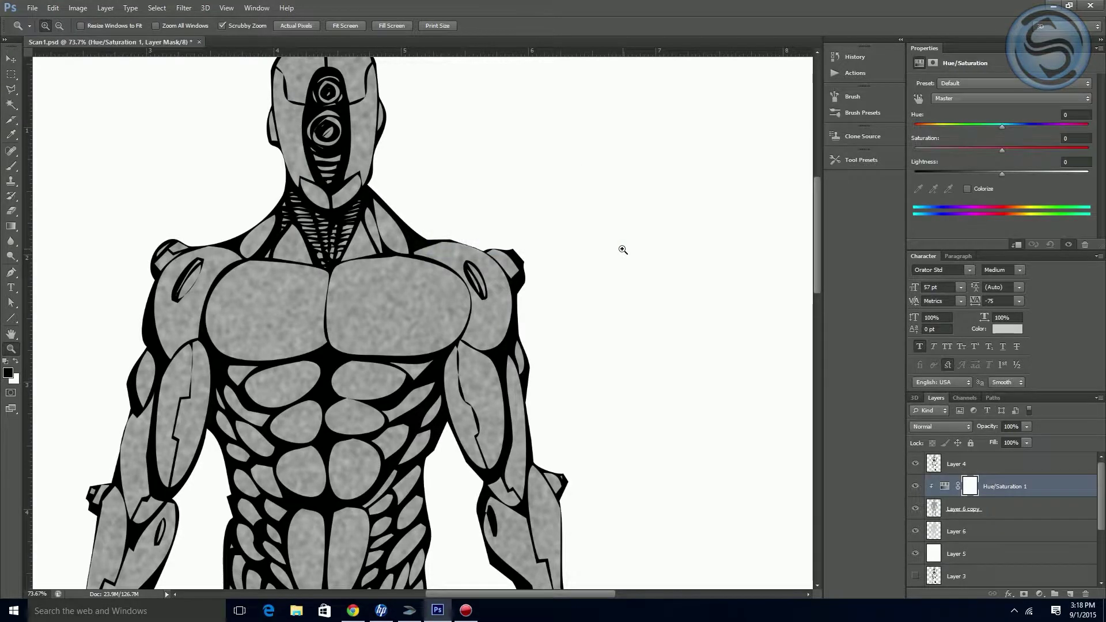
Step: Colorize the clipped Hue/Saturation adjustment to a tan tone with hue 31, saturation 46 and lightness +19
left_click(967, 189)
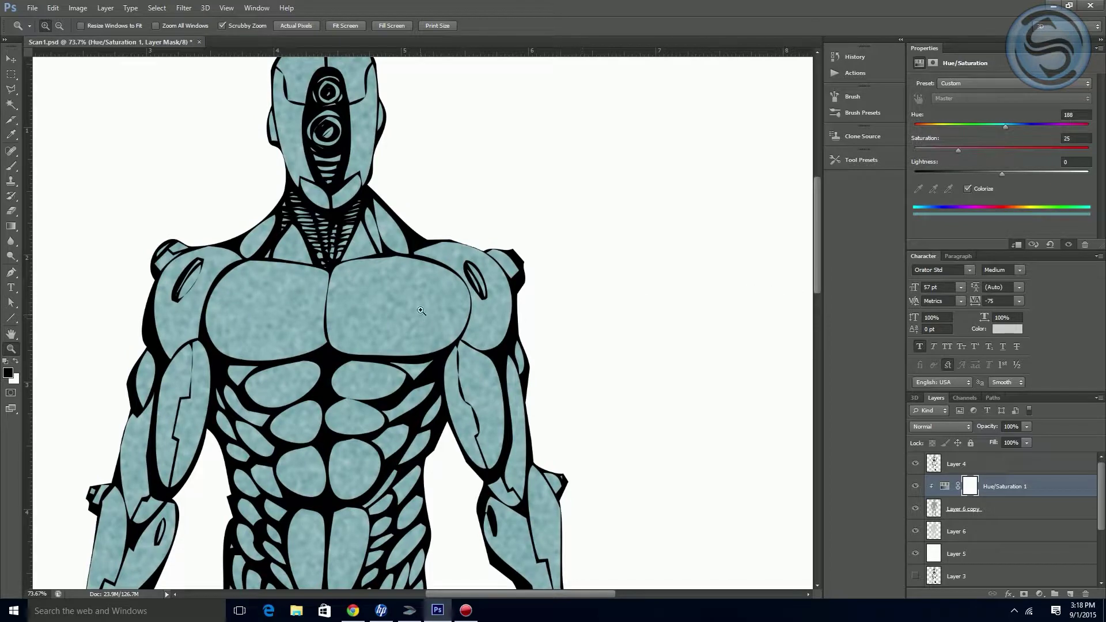
scroll(421, 318, "up", 2)
left_click_drag(959, 150, 1081, 154)
left_click_drag(1005, 126, 930, 127)
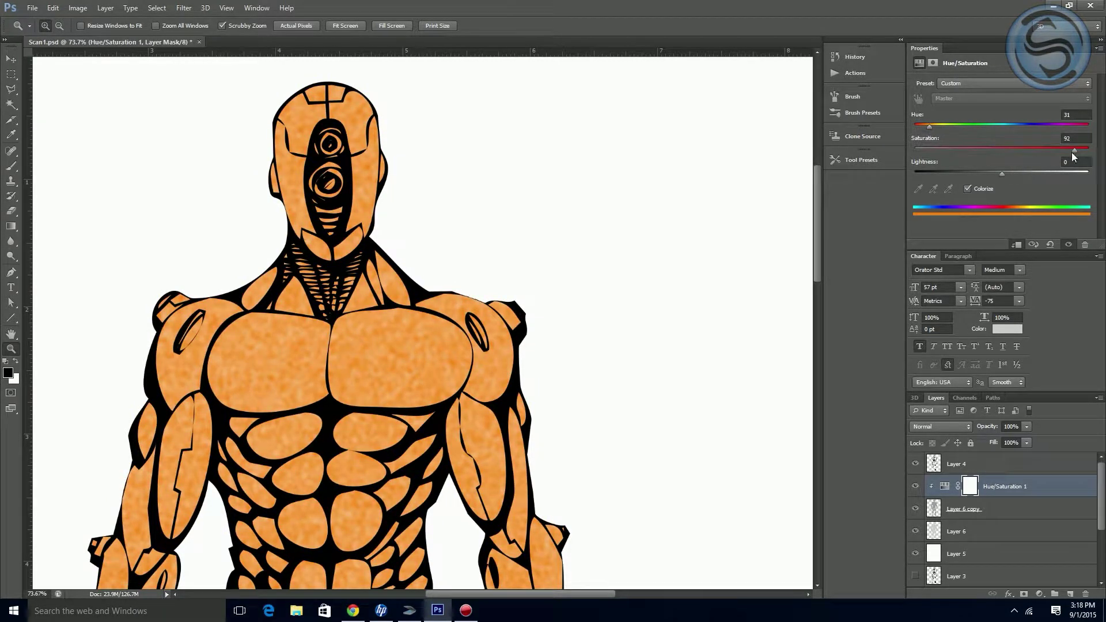
mouse_move(1001, 170)
left_mouse_down()
mouse_move(977, 174)
mouse_move(1043, 178)
mouse_move(1018, 179)
left_mouse_up()
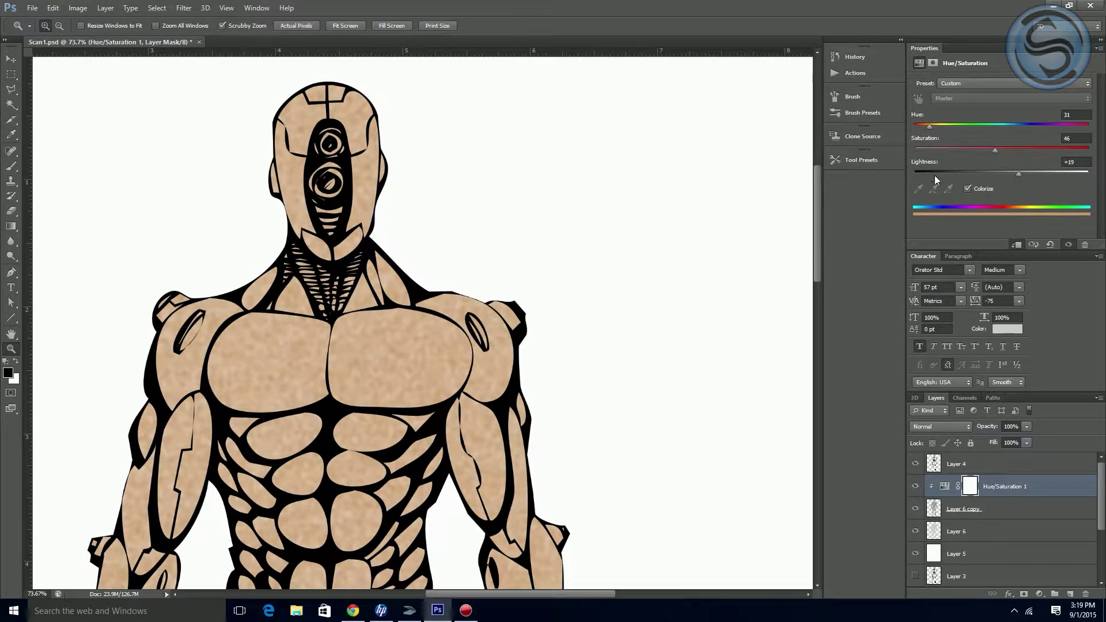
Step: Shift the Hue/Saturation 1 adjustment to a muted khaki with hue 48 and saturation 21
key("ctrl+minus")
key("ctrl+minus")
key("ctrl+minus")
key("ctrl+minus")
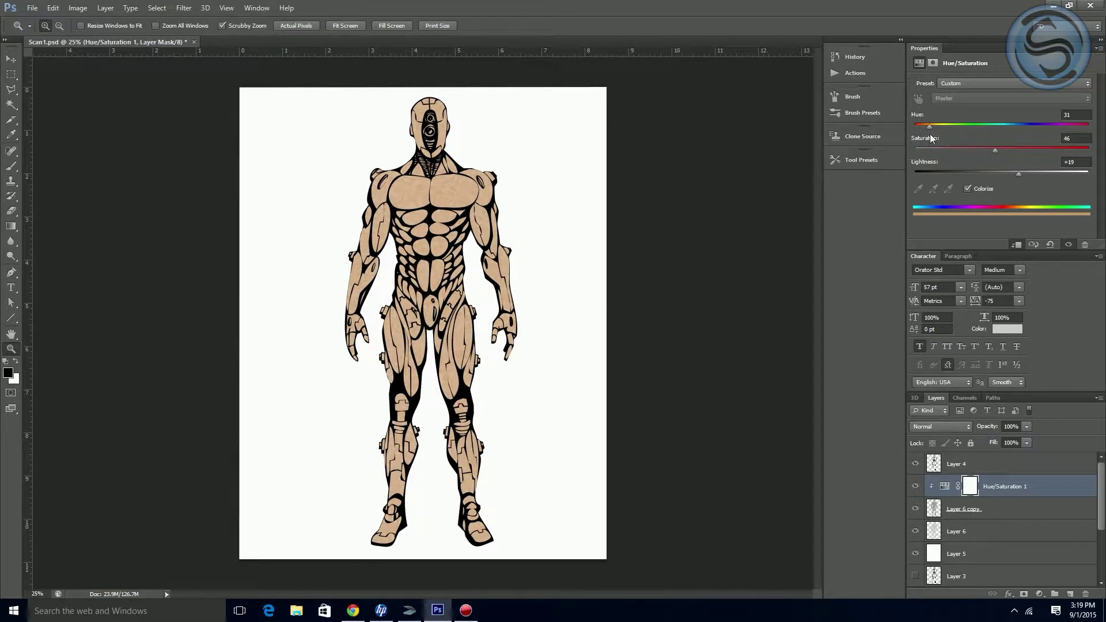
mouse_move(929, 127)
left_mouse_down()
mouse_move(950, 126)
mouse_move(937, 127)
left_mouse_up()
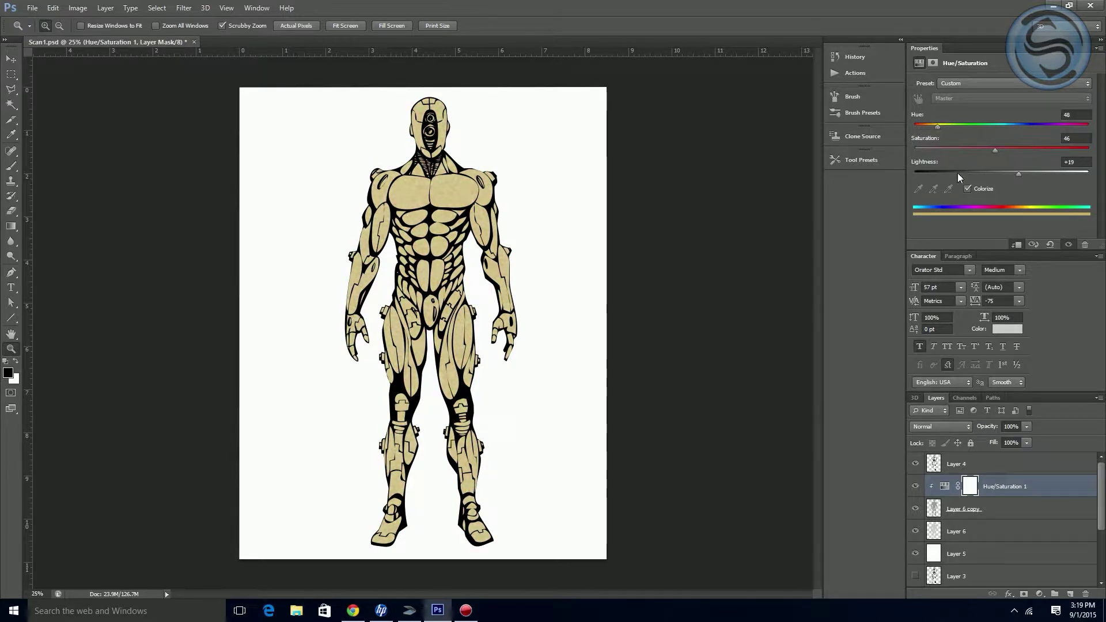
left_click_drag(988, 150, 969, 150)
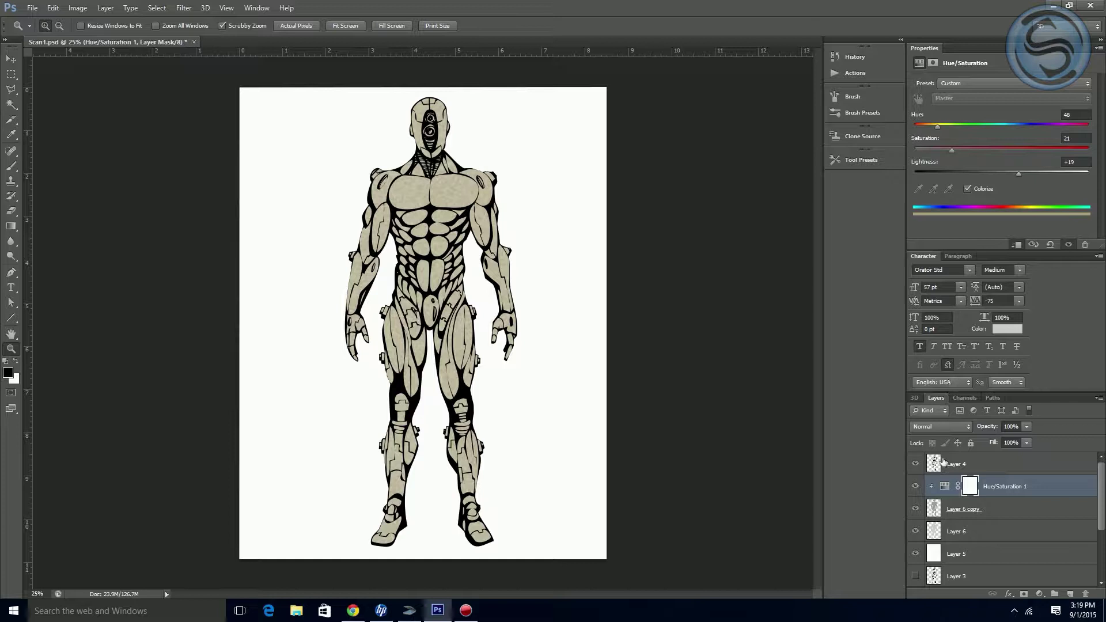
Step: Group the Hue/Saturation 1 adjustment with Layer 6 copy and check the group's contents
left_click(1013, 510, "shift")
left_click_drag(1009, 512, 1056, 595)
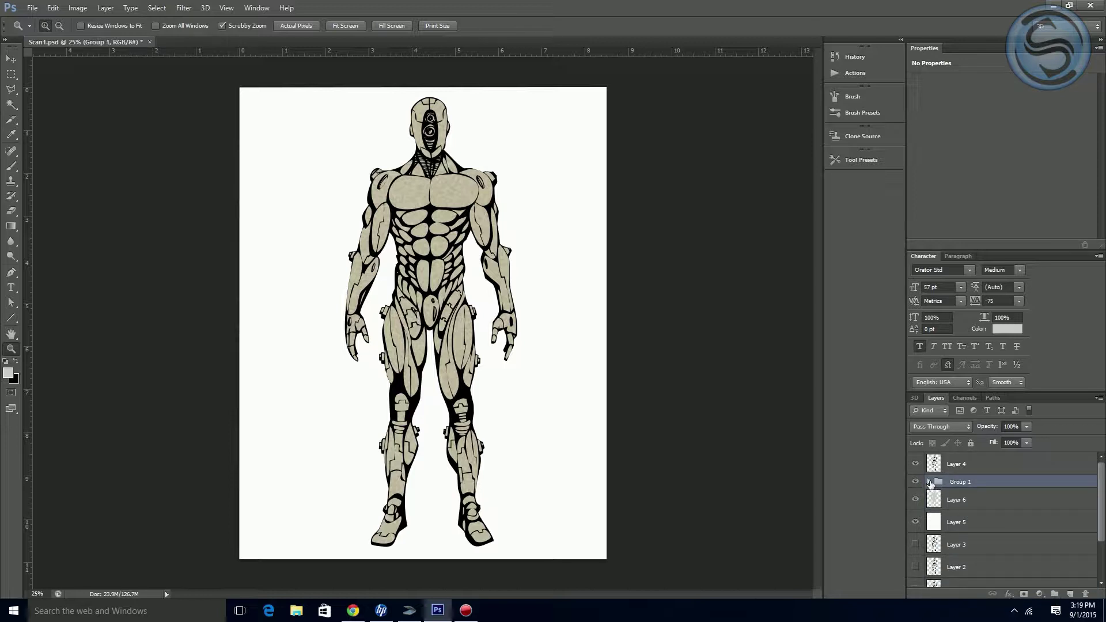
left_click(930, 482)
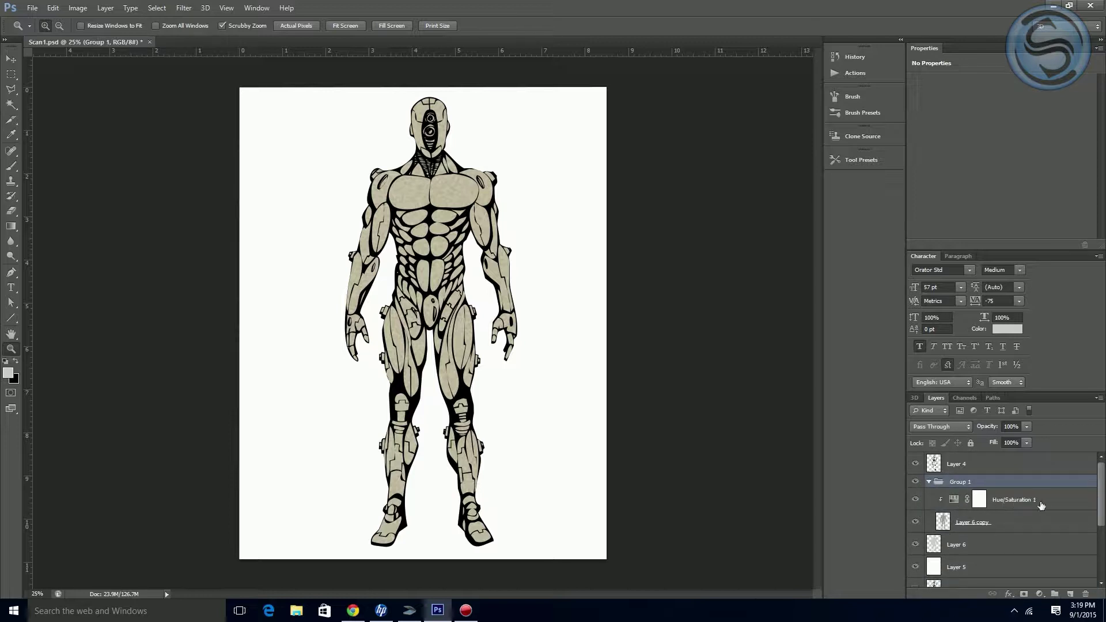
left_click(930, 482)
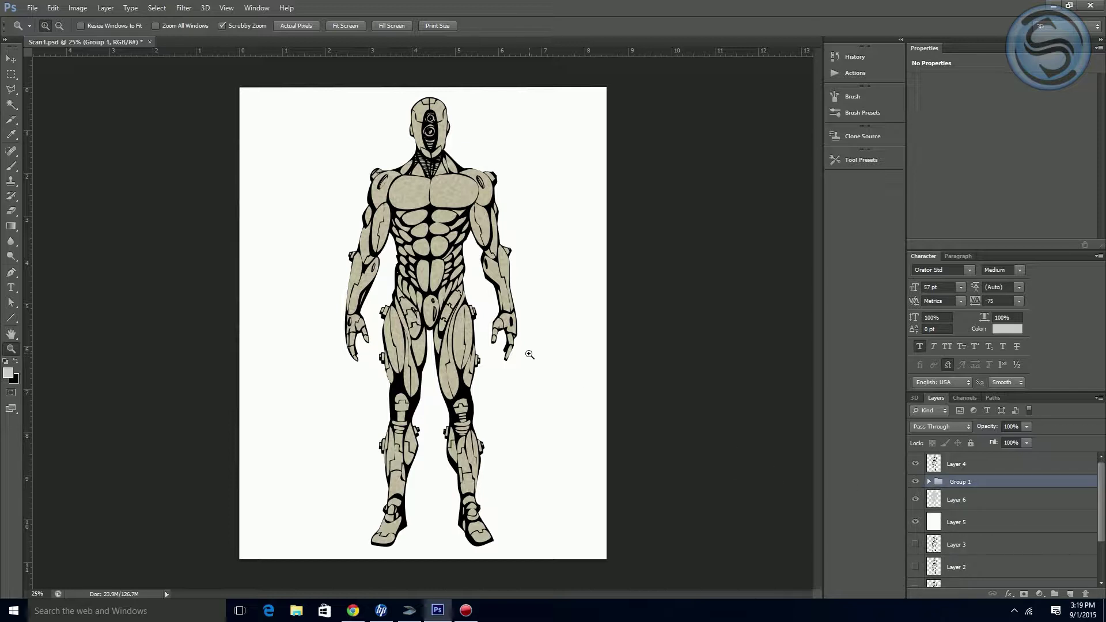
Step: Make the Layer 4 line art the active layer for working on the figure's torso
left_click(961, 472)
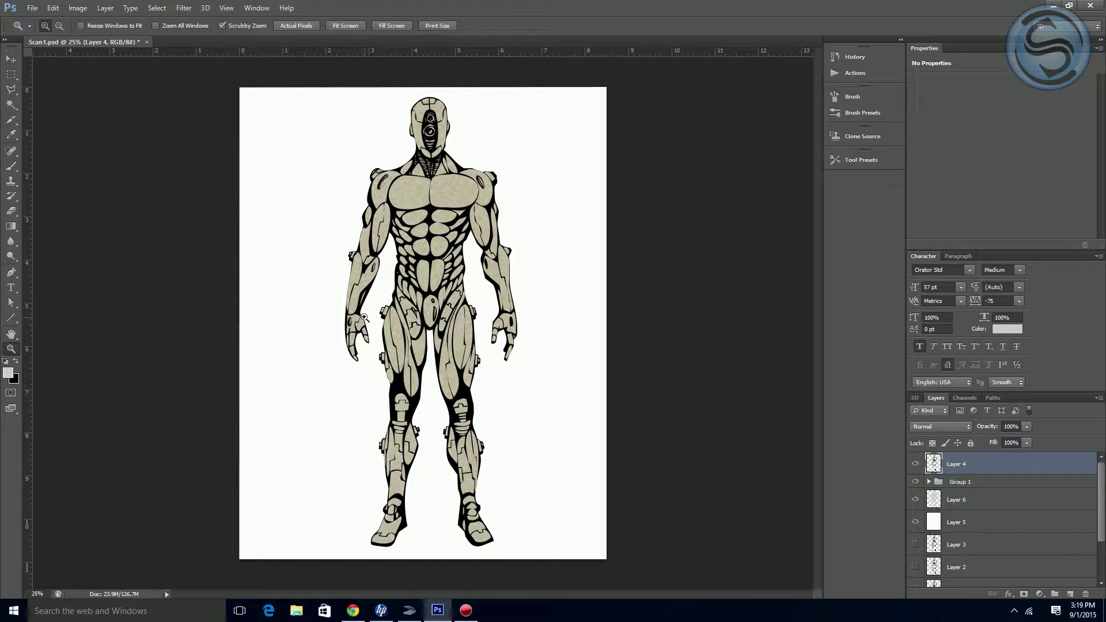
left_click(455, 236)
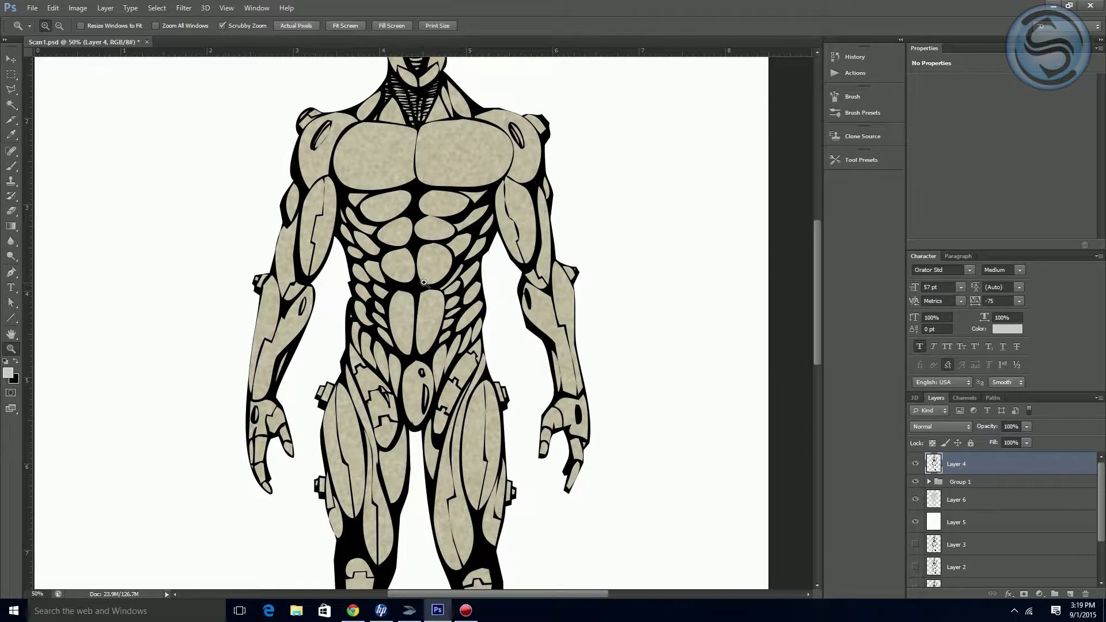
scroll(421, 282, "up", 3)
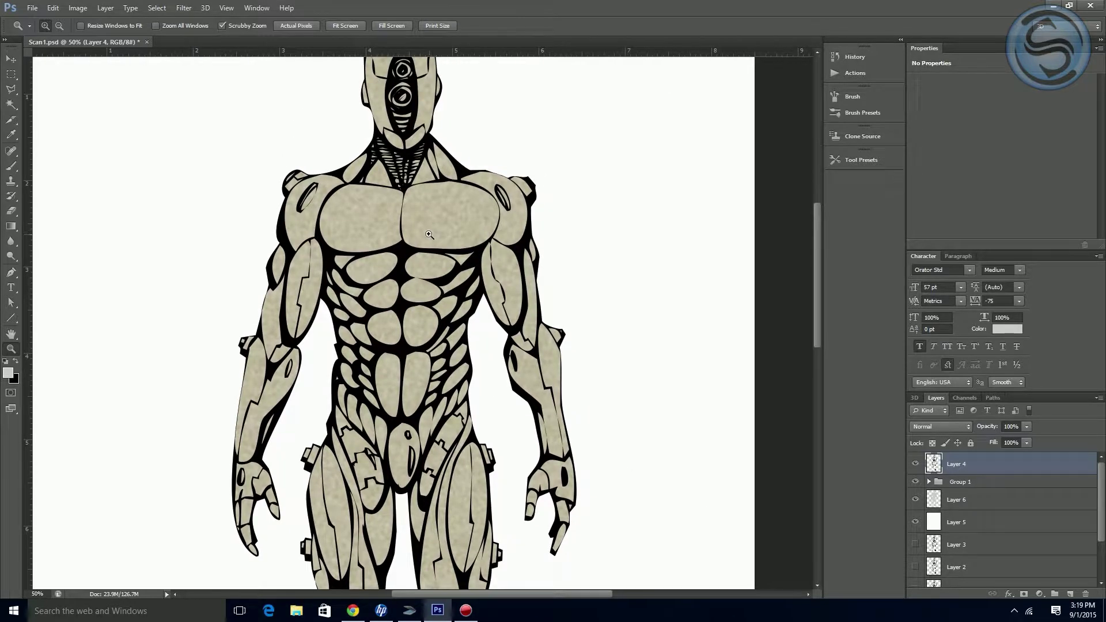
left_click(414, 234)
left_click_drag(434, 267, 408, 336)
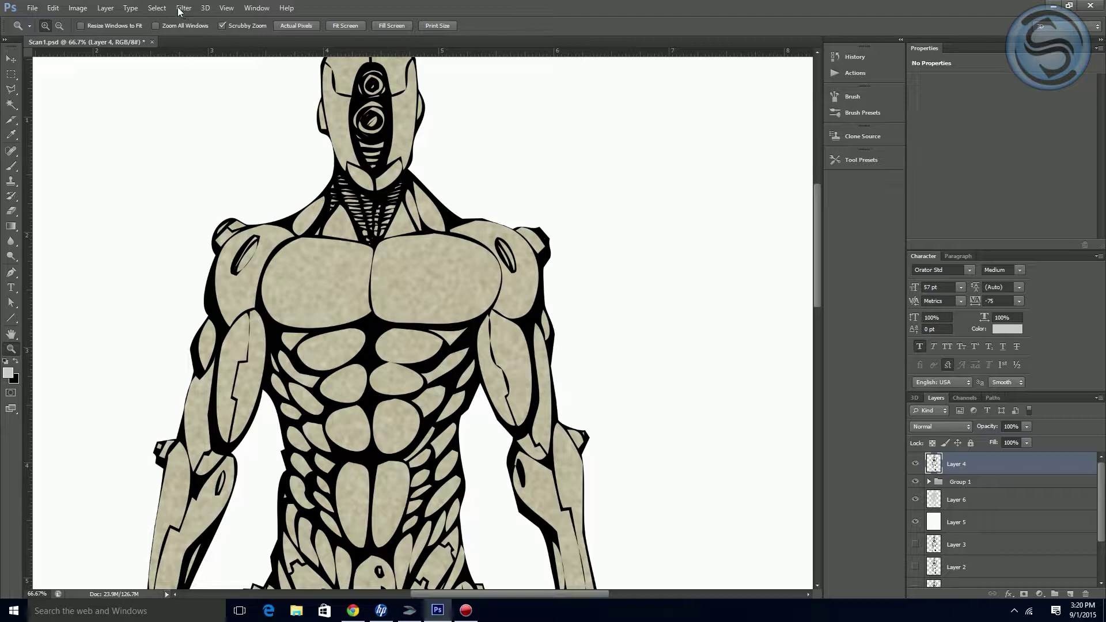
left_click(132, 8)
mouse_move(156, 12)
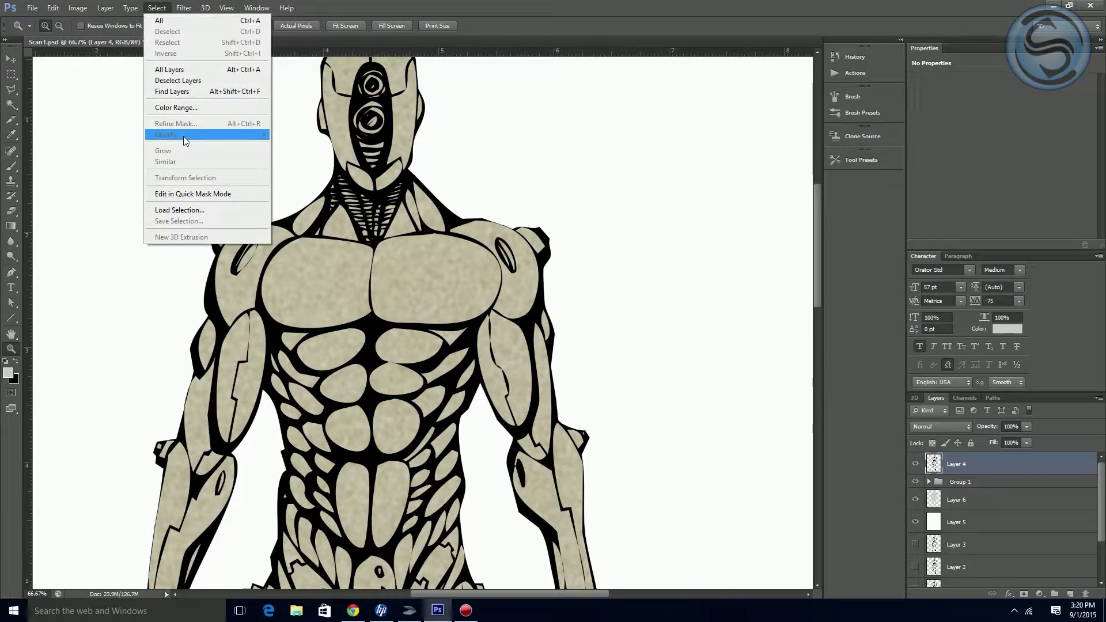
left_click(479, 38)
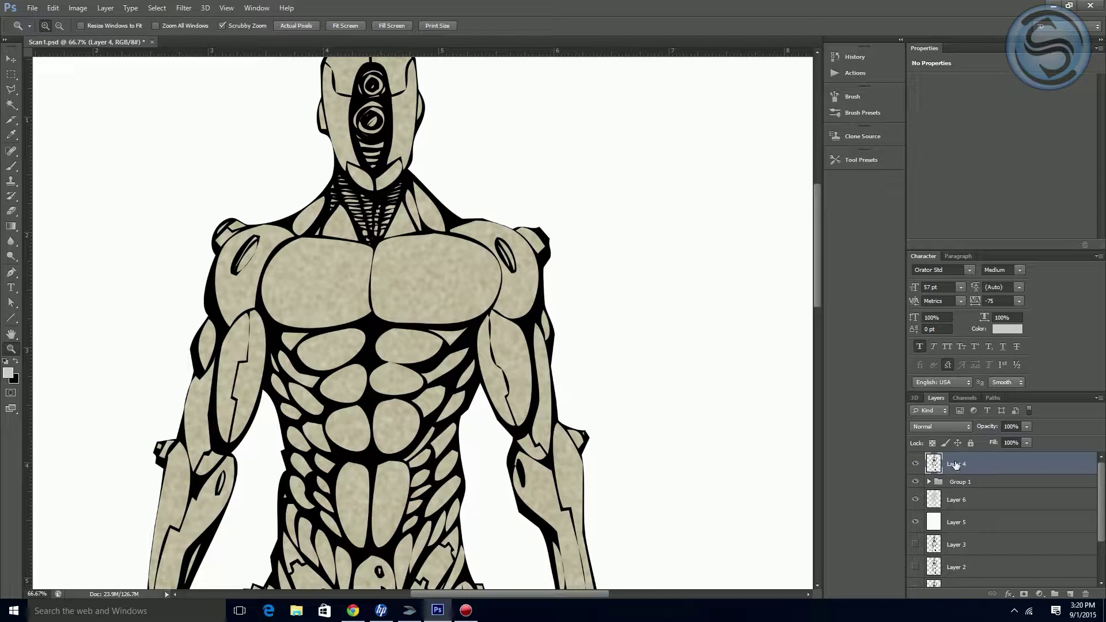
key("w")
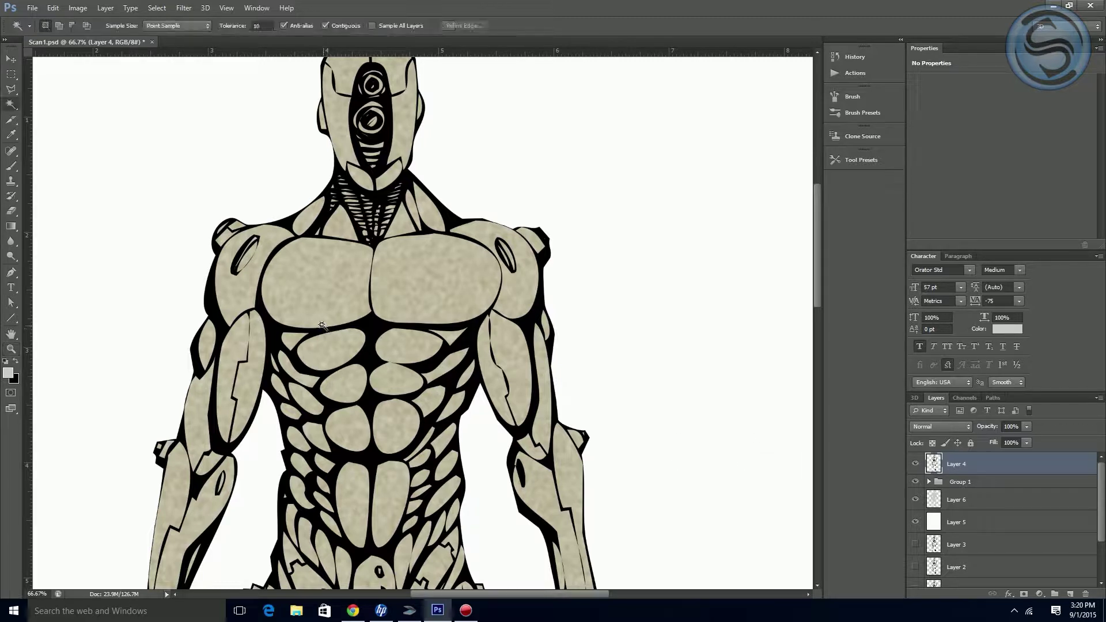
left_click(317, 298)
left_click(410, 301, "shift")
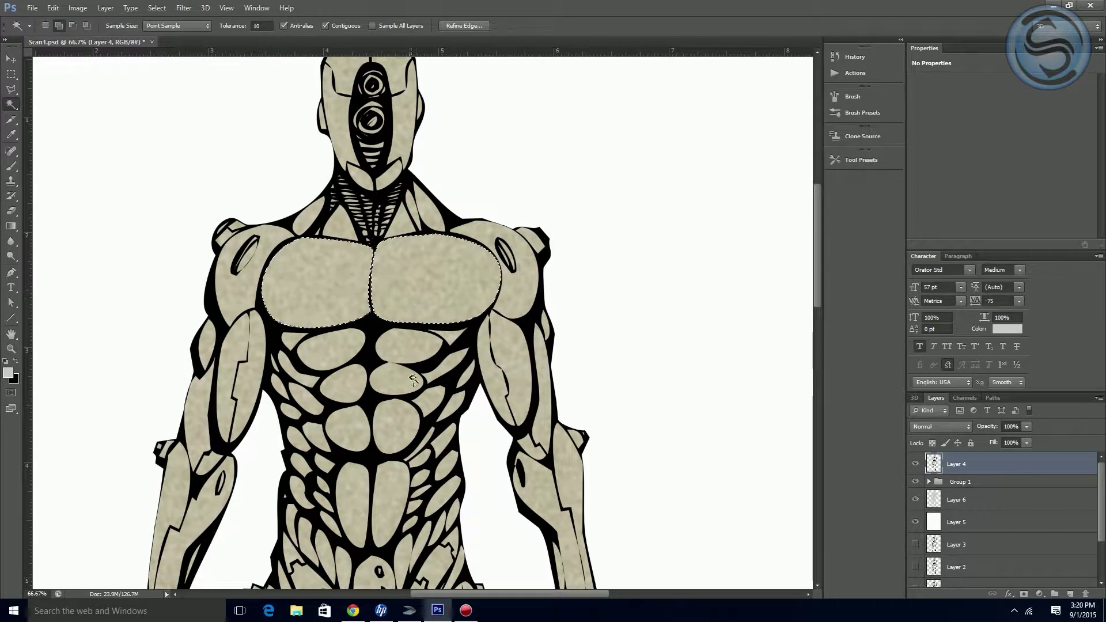
left_click(242, 291)
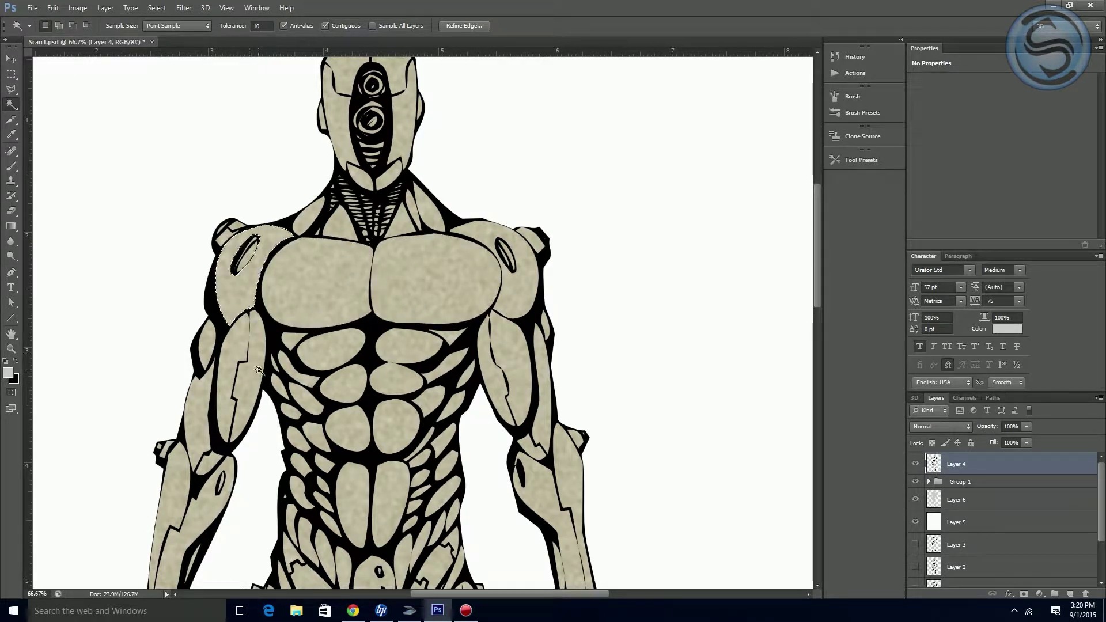
left_click(258, 362, "shift")
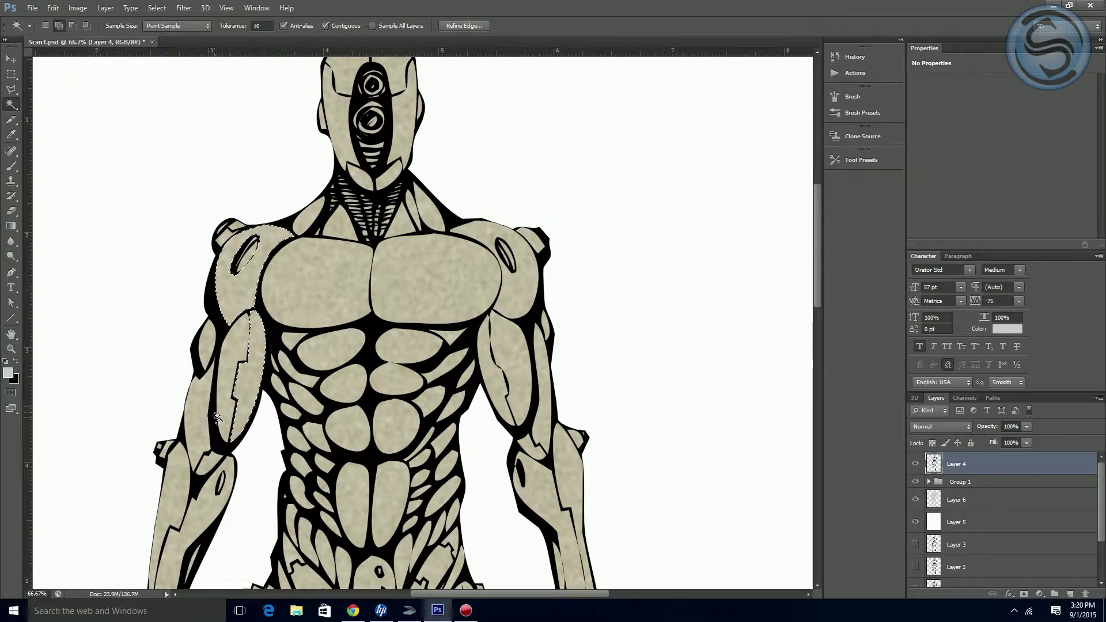
key("ctrl+d")
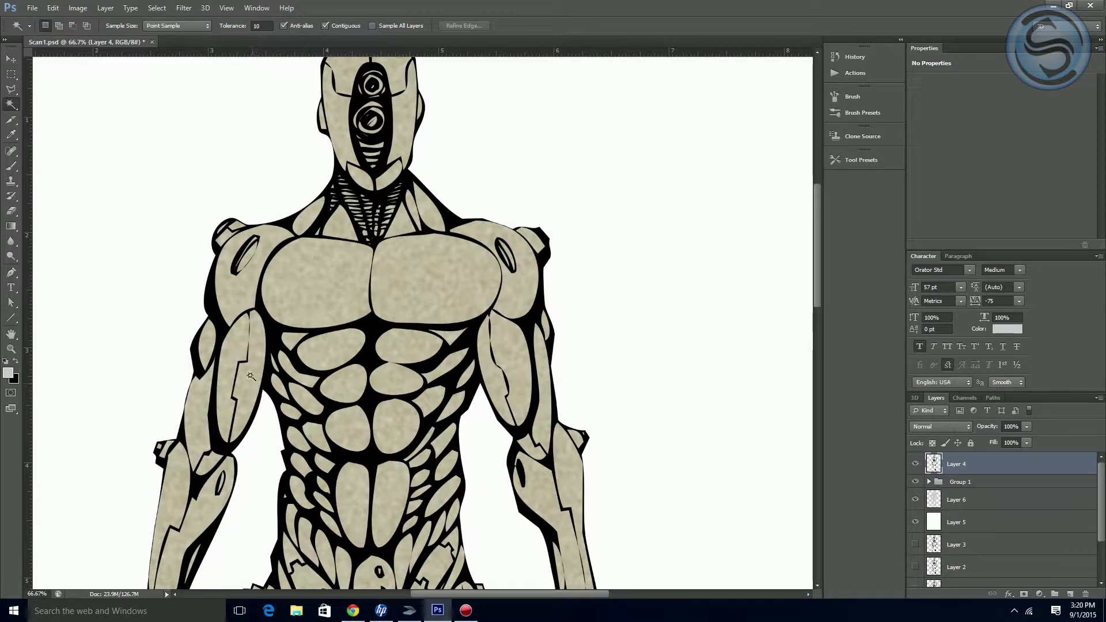
Step: Select the shoulder, shoulder knob, outer upper arm and outer forearm panels of the figure's left-hand arm with the Magic Wand
left_click(233, 306)
left_click(199, 405, "shift")
left_click_drag(270, 484, 292, 325)
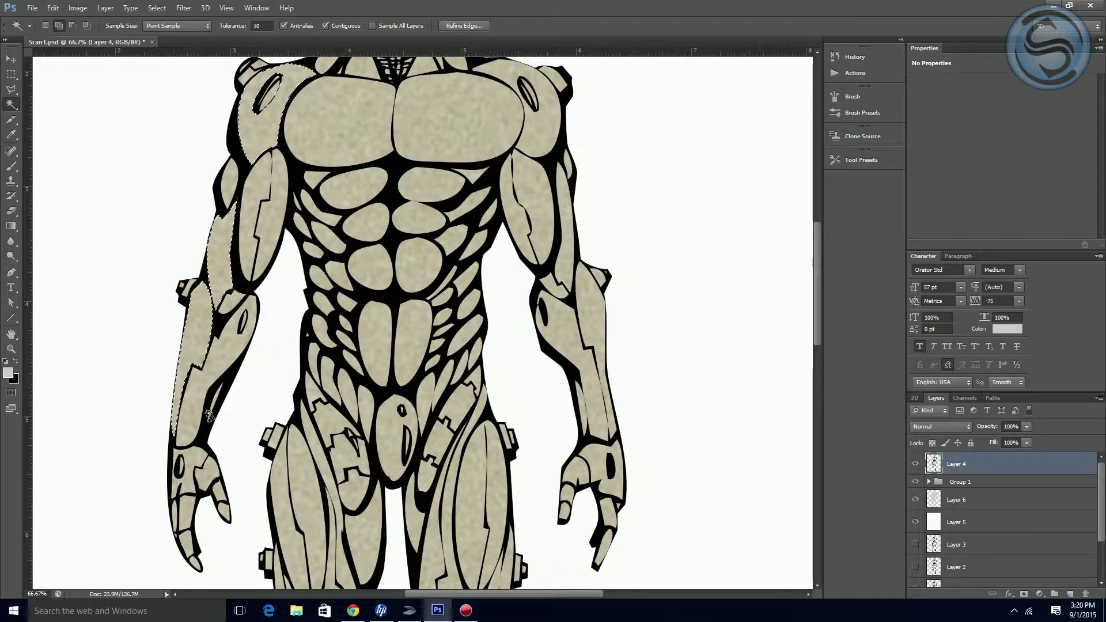
left_click_drag(248, 378, 273, 410)
left_click_drag(287, 360, 284, 429)
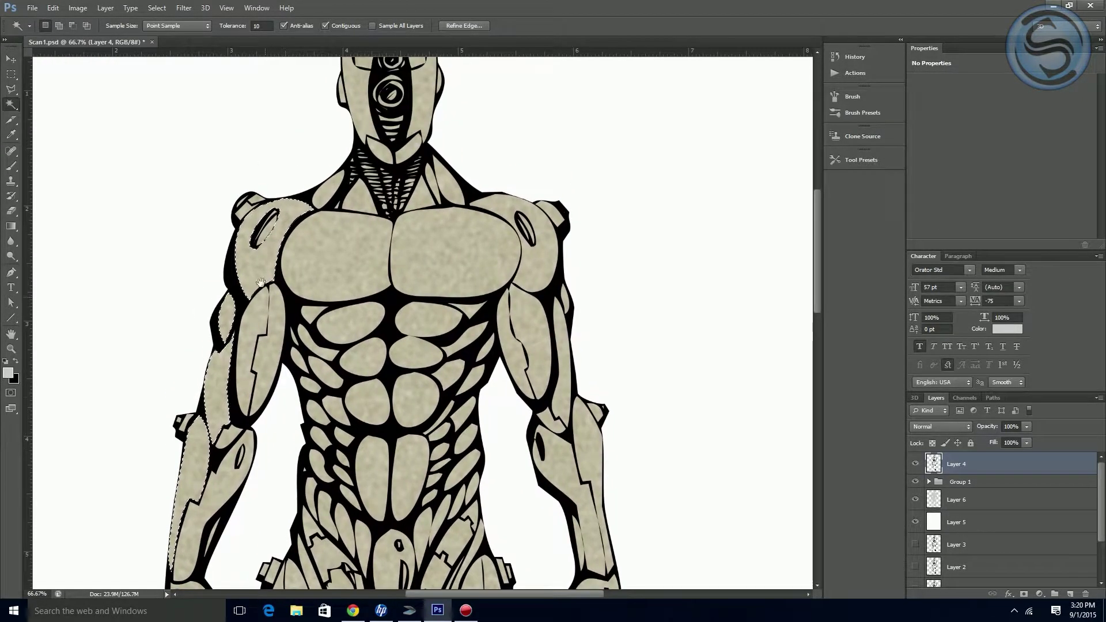
left_click(241, 213, "shift")
left_click(256, 201, "shift")
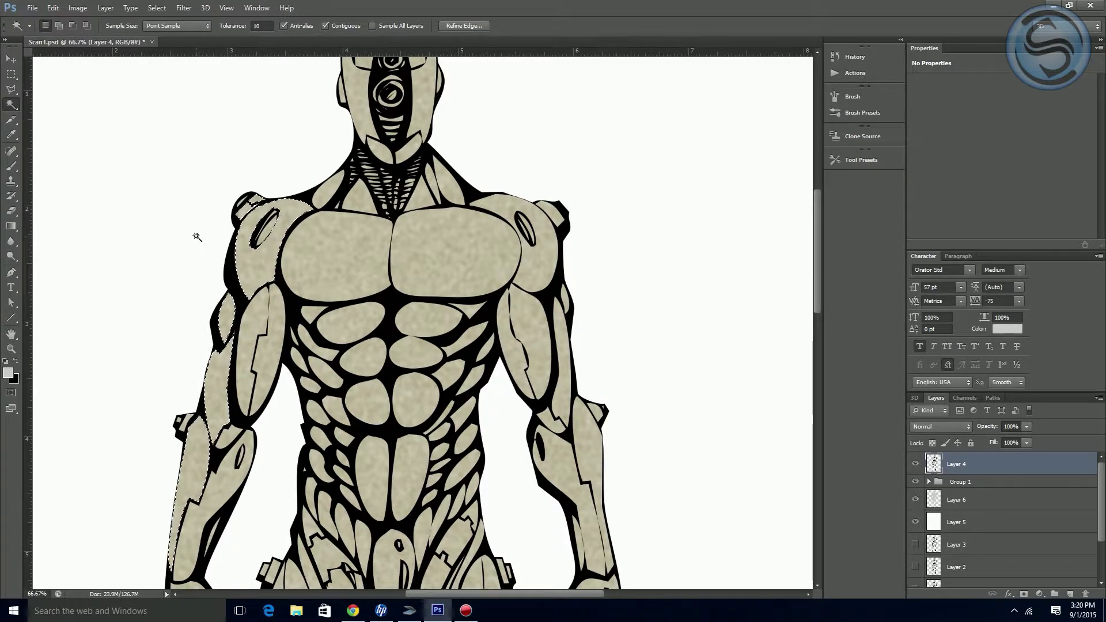
key("alt")
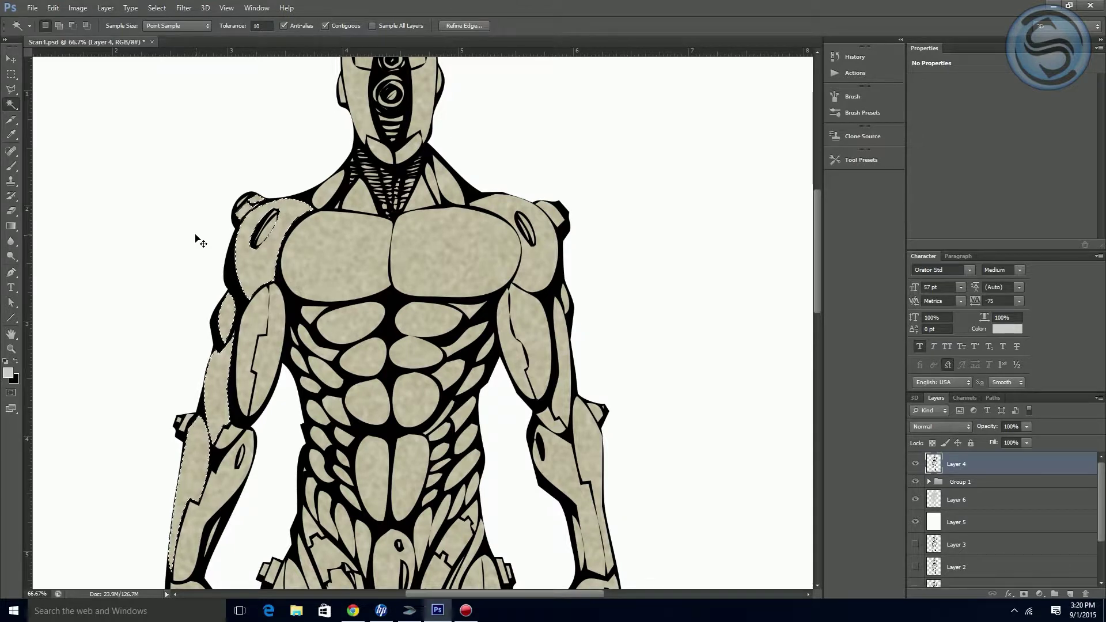
key("shift")
key("alt")
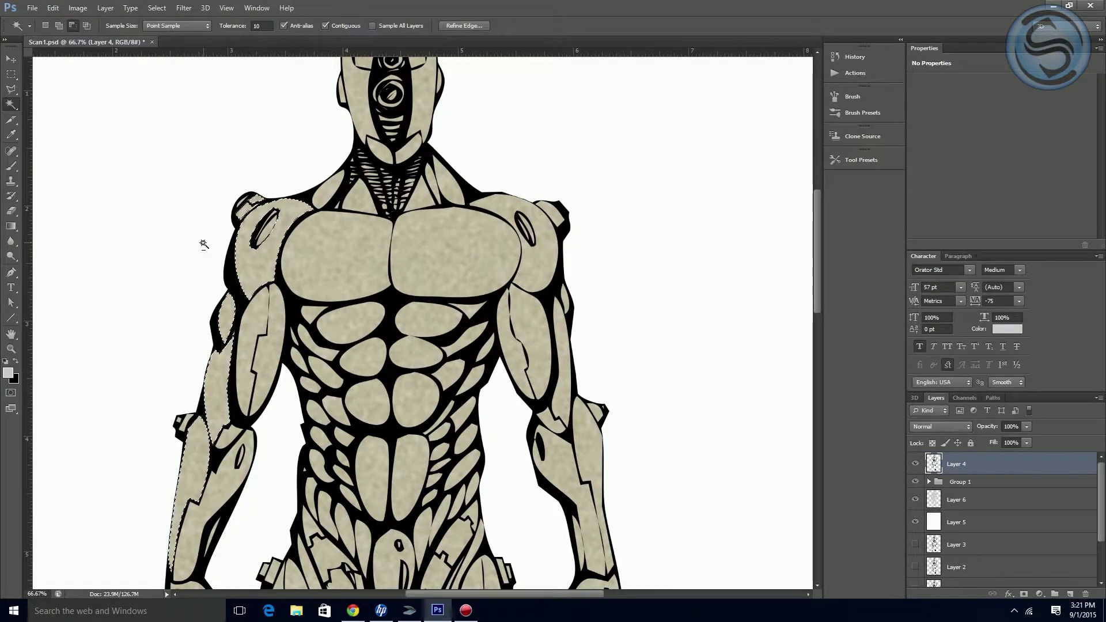
key("alt")
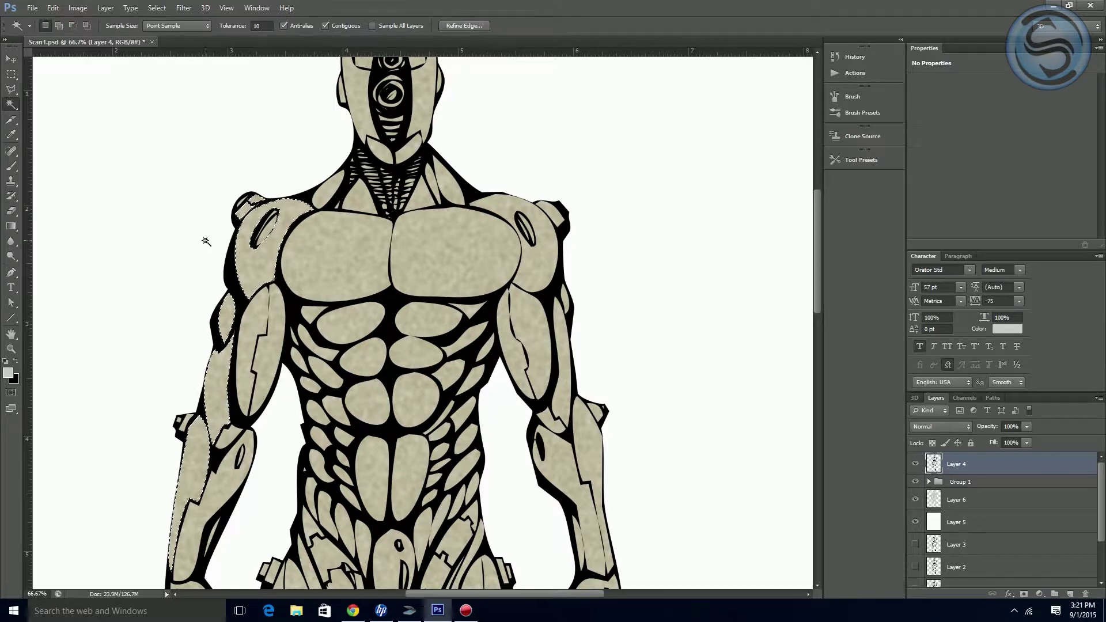
Step: Fill the selected arm panels with a medium blue on a new layer above Group 1 and clear the selection
left_click_drag(302, 294, 327, 237)
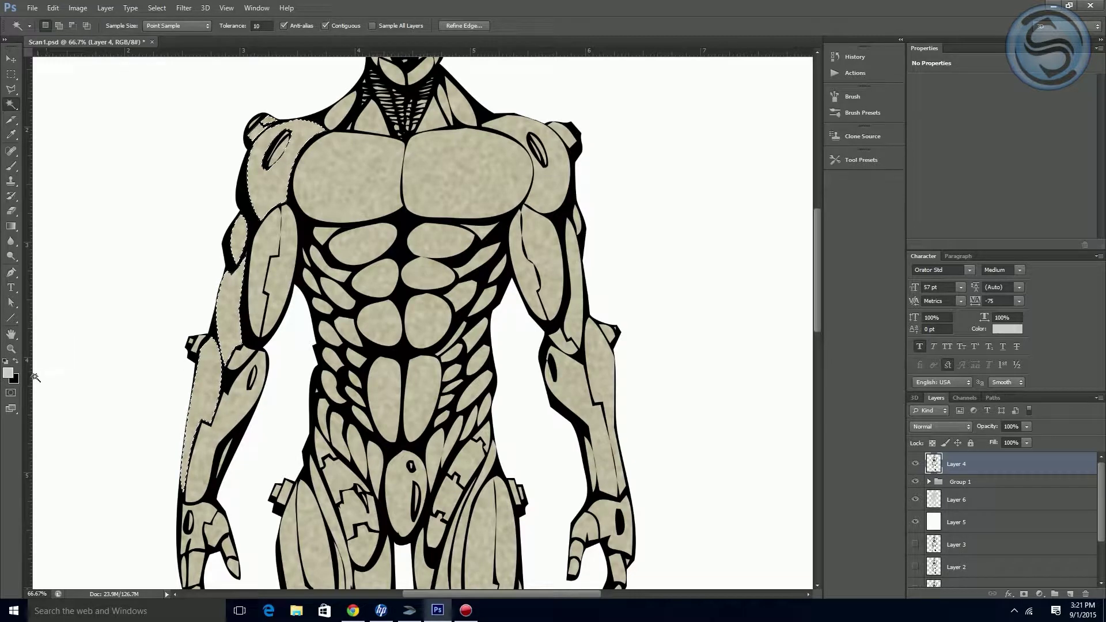
left_click(8, 372)
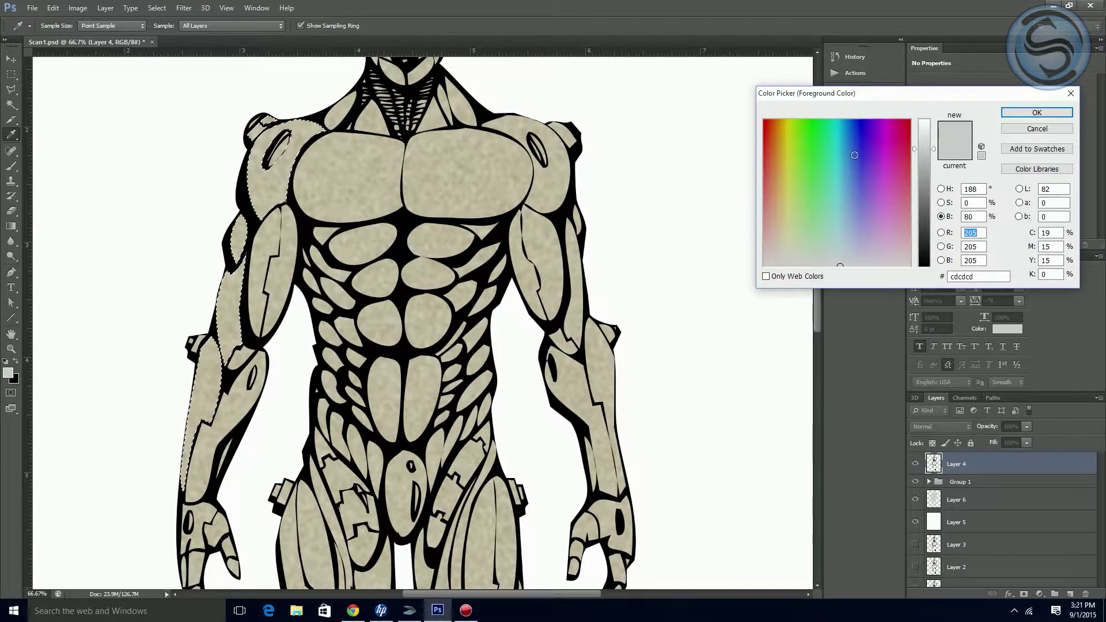
left_click(851, 159)
left_click(1036, 113)
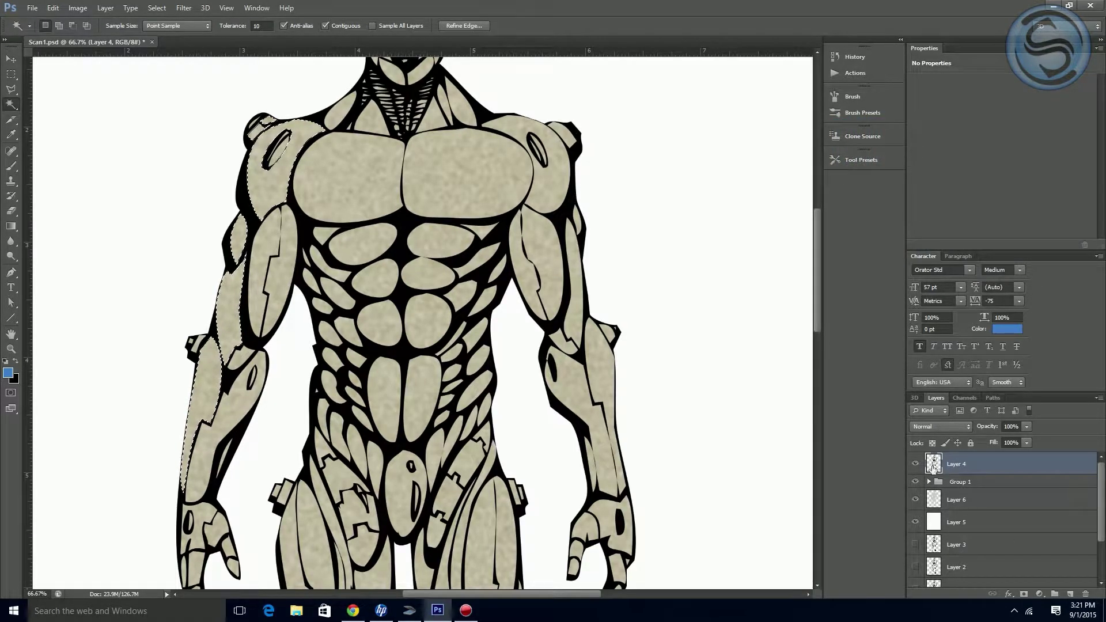
left_click(960, 482)
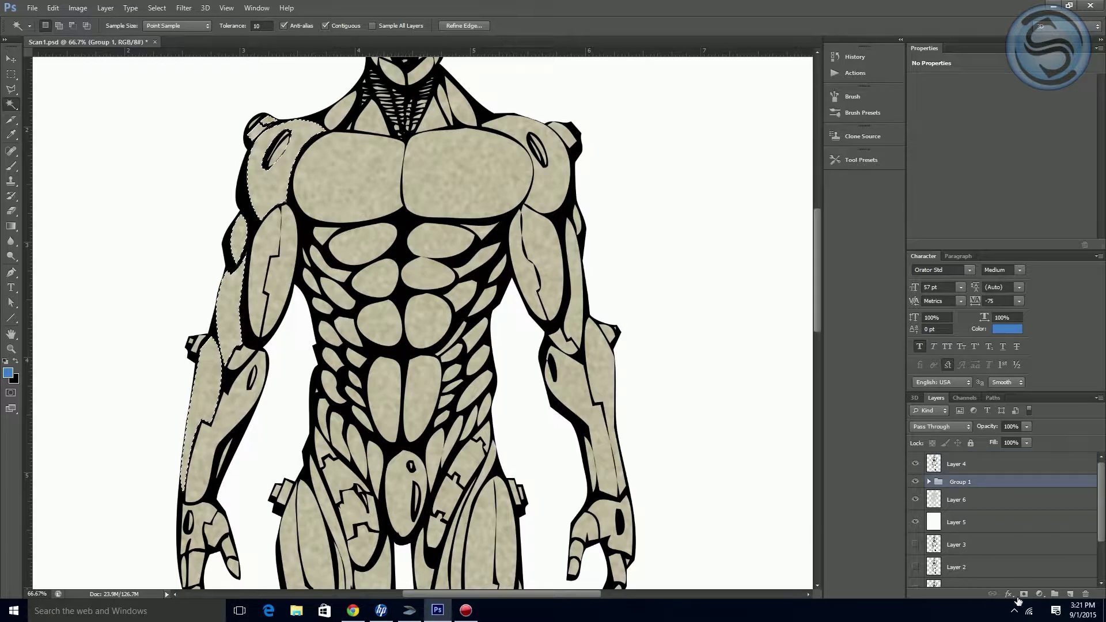
left_click(1069, 594)
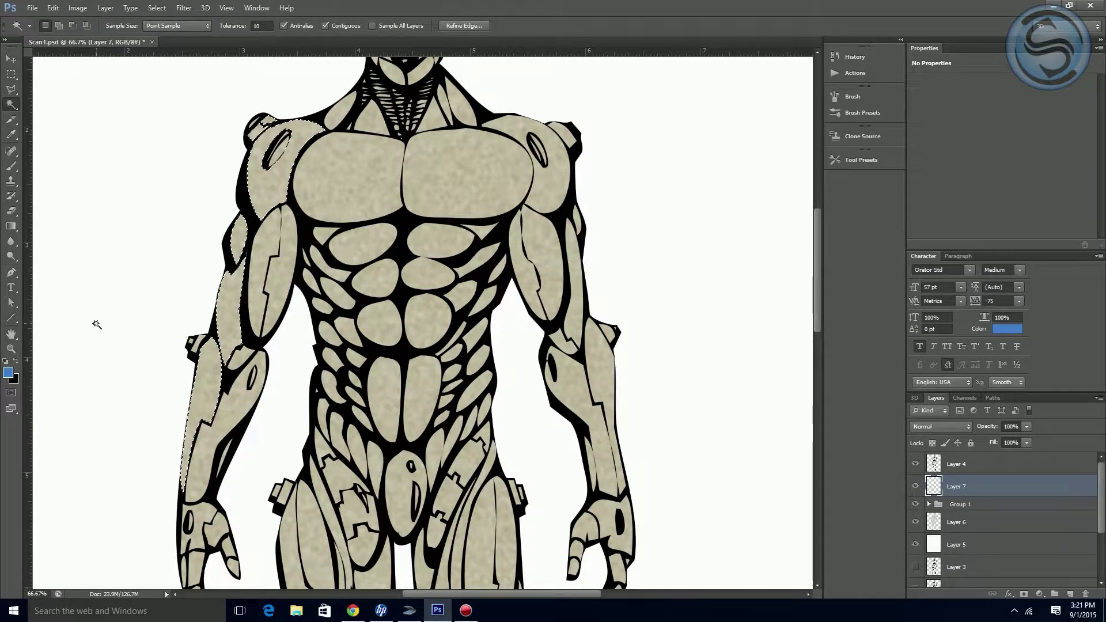
key("alt+BackSpace")
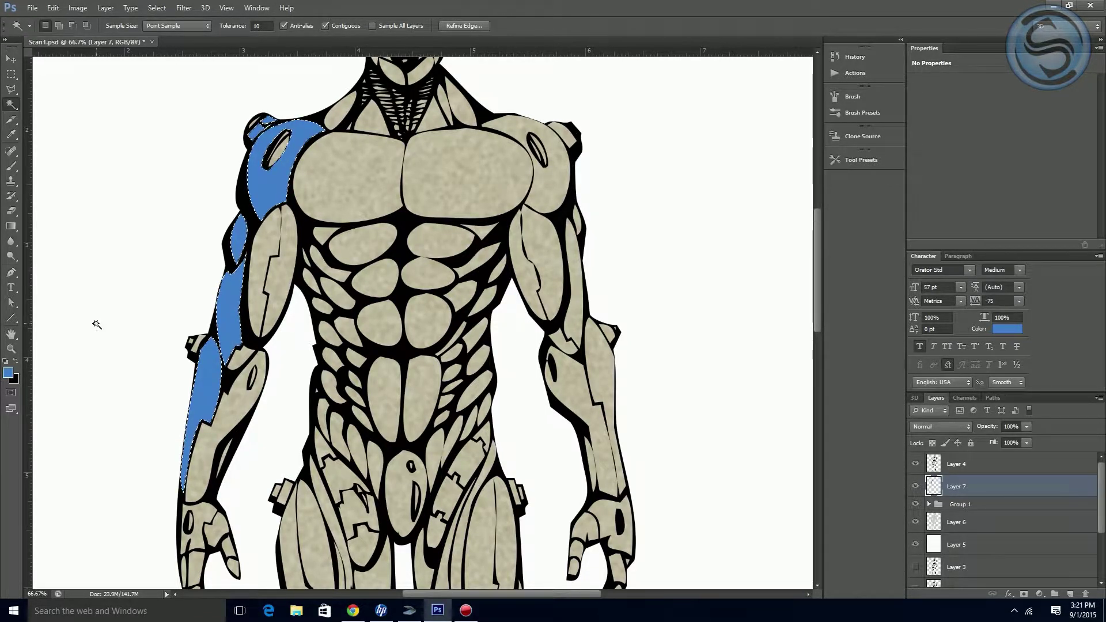
key("ctrl+d")
Step: Examine up close how the blue fill meets the black line art along the shoulder, arm and shoulder knob
key("z")
left_click_drag(235, 303, 299, 306)
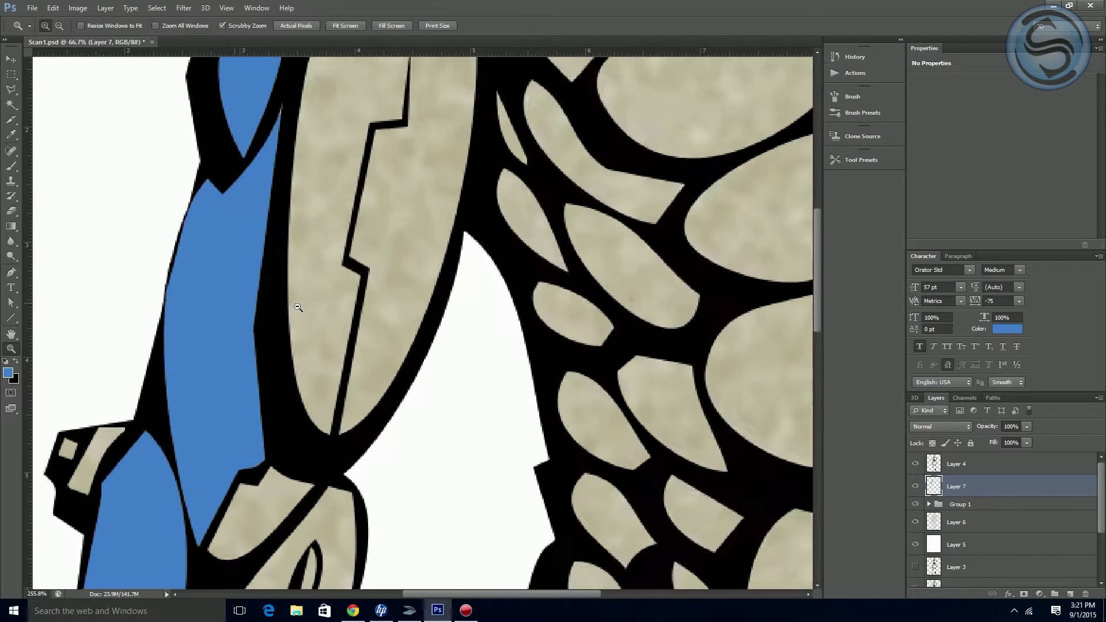
left_click_drag(313, 259, 296, 490)
left_click_drag(344, 244, 240, 413)
left_click_drag(302, 220, 287, 389)
left_click_drag(295, 297, 321, 318)
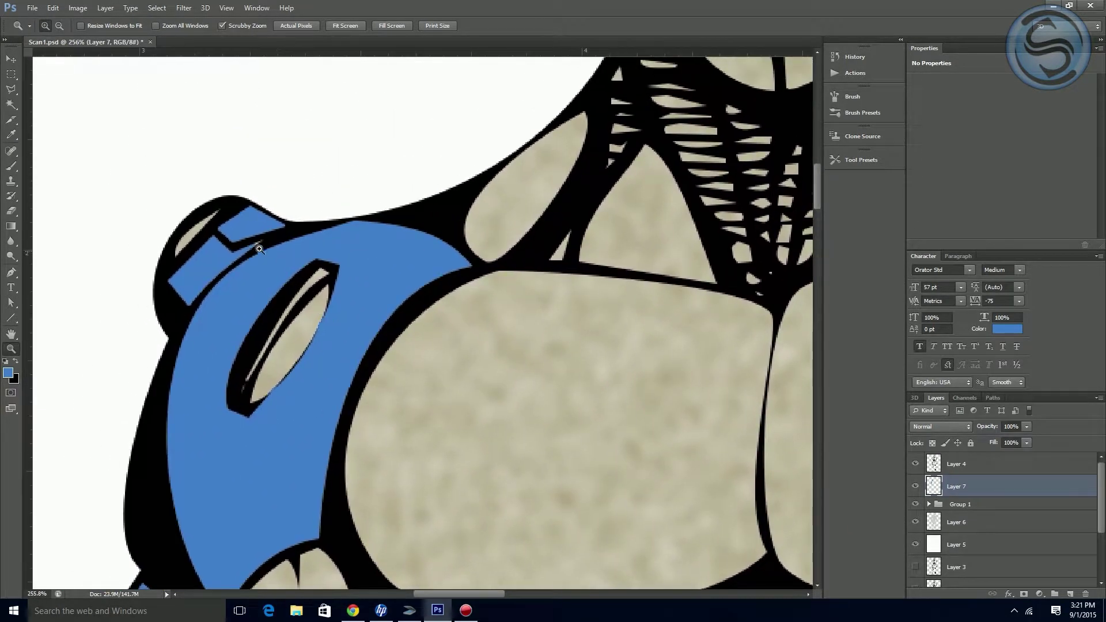
left_click_drag(257, 243, 260, 251)
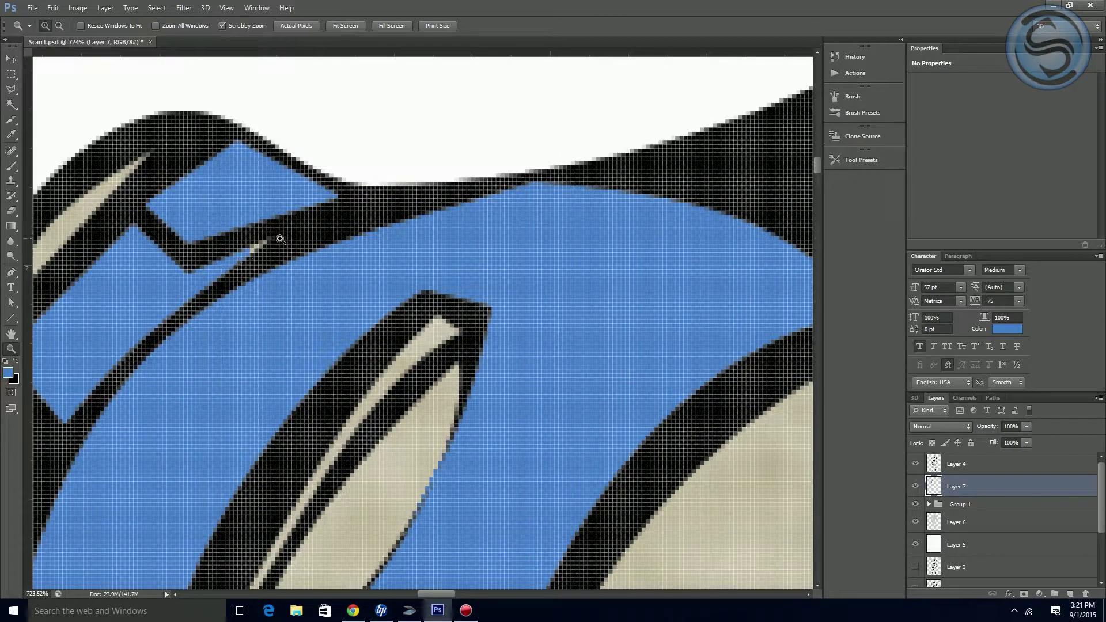
left_click_drag(483, 365, 306, 272)
key("ctrl+minus")
left_click_drag(440, 426, 396, 168)
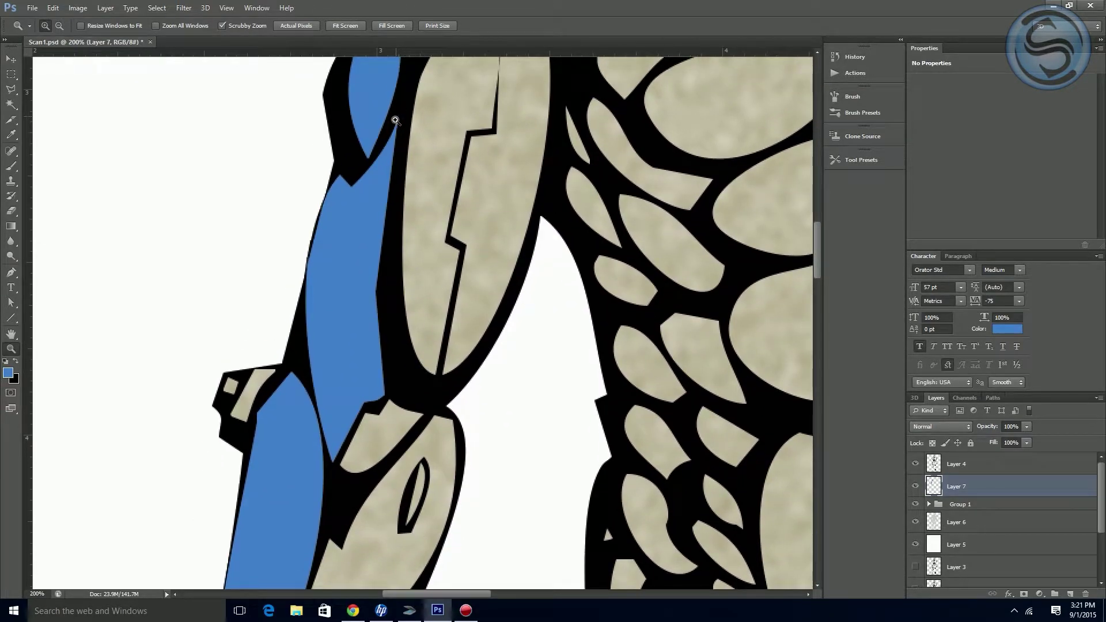
left_click_drag(404, 120, 406, 191)
left_click_drag(407, 259, 364, 374)
left_click_drag(445, 186, 343, 379)
left_click_drag(445, 154, 358, 365)
left_click_drag(425, 174, 314, 256)
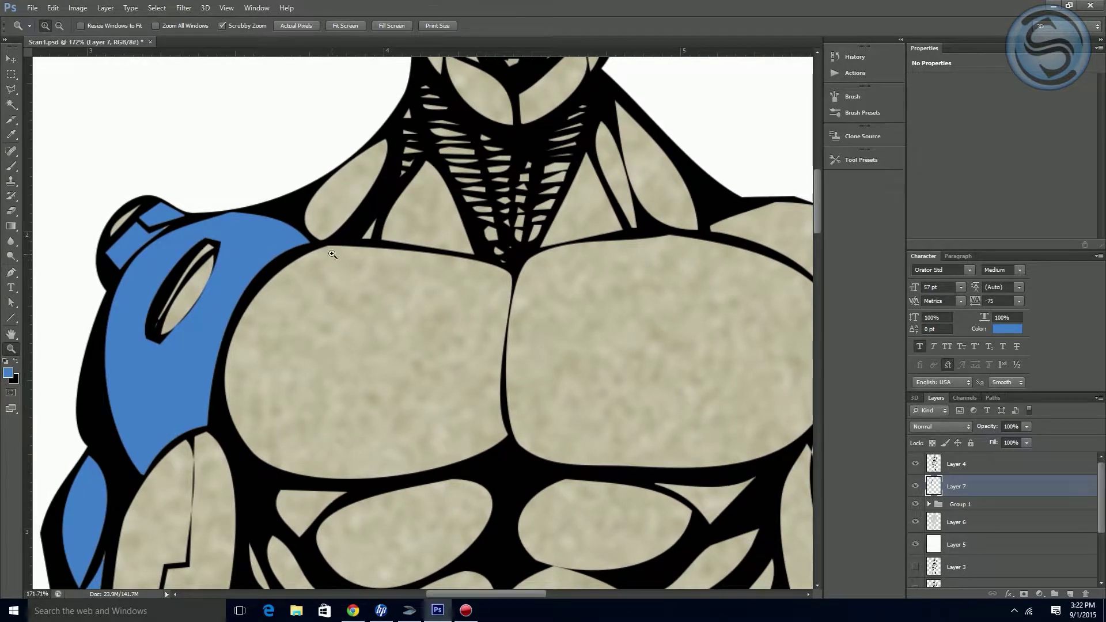
Step: Revert the document history to the state before the blue fill, with the arm panels still selected on Layer 7
left_click(153, 8)
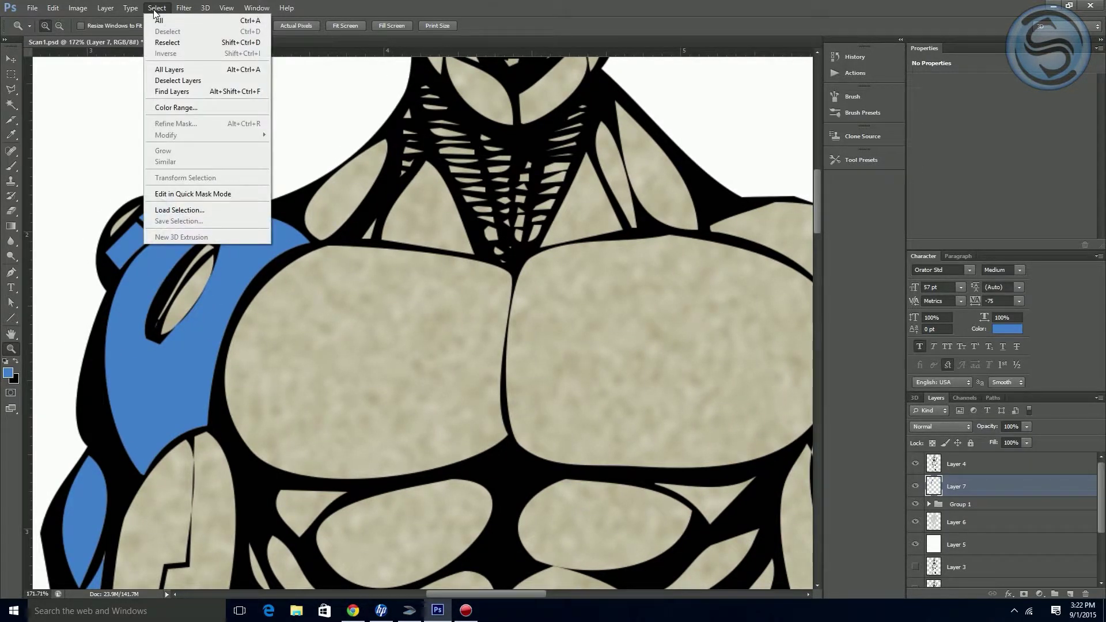
key("Escape")
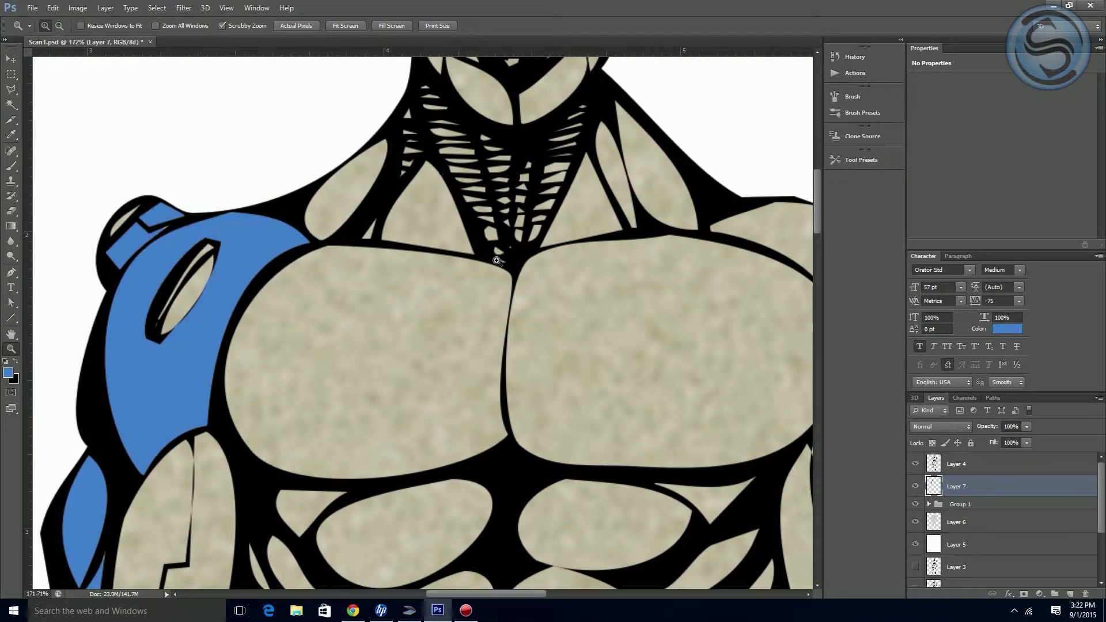
left_click(855, 56)
left_click(748, 324)
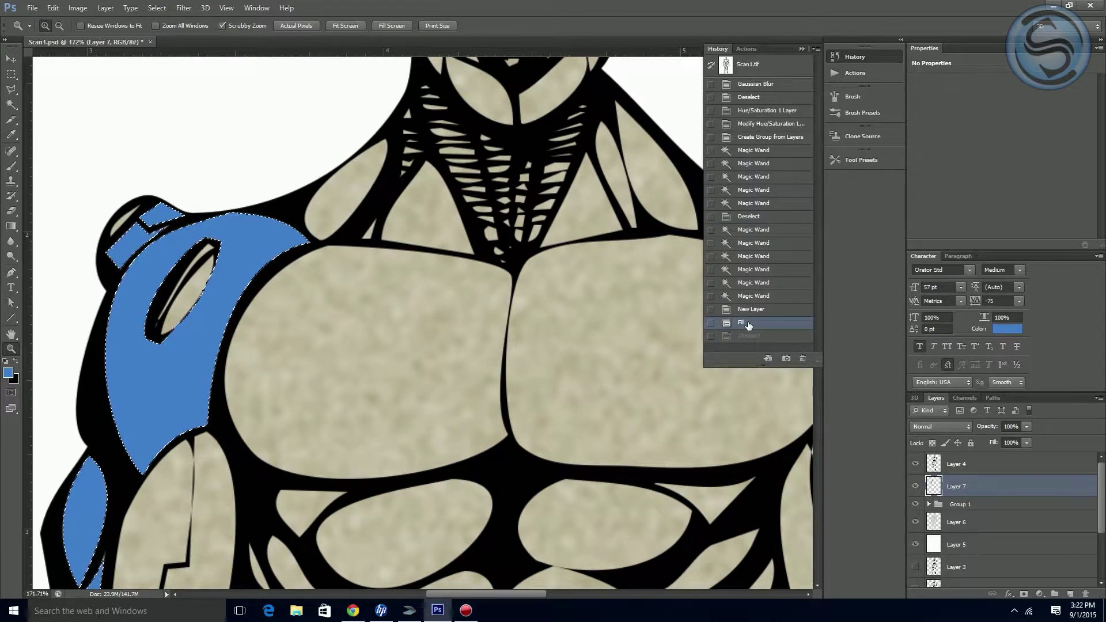
left_click(749, 311)
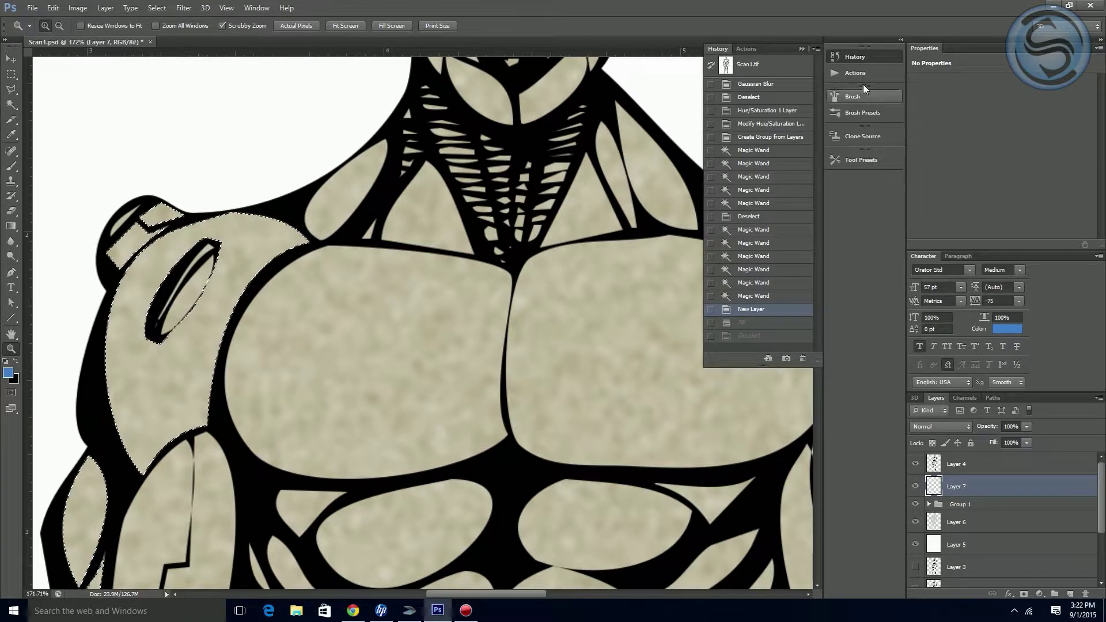
left_click(860, 57)
Step: Try to expand the arm panel selection by 2 pixels and inspect its edges against the thin outer line art
left_click(156, 7)
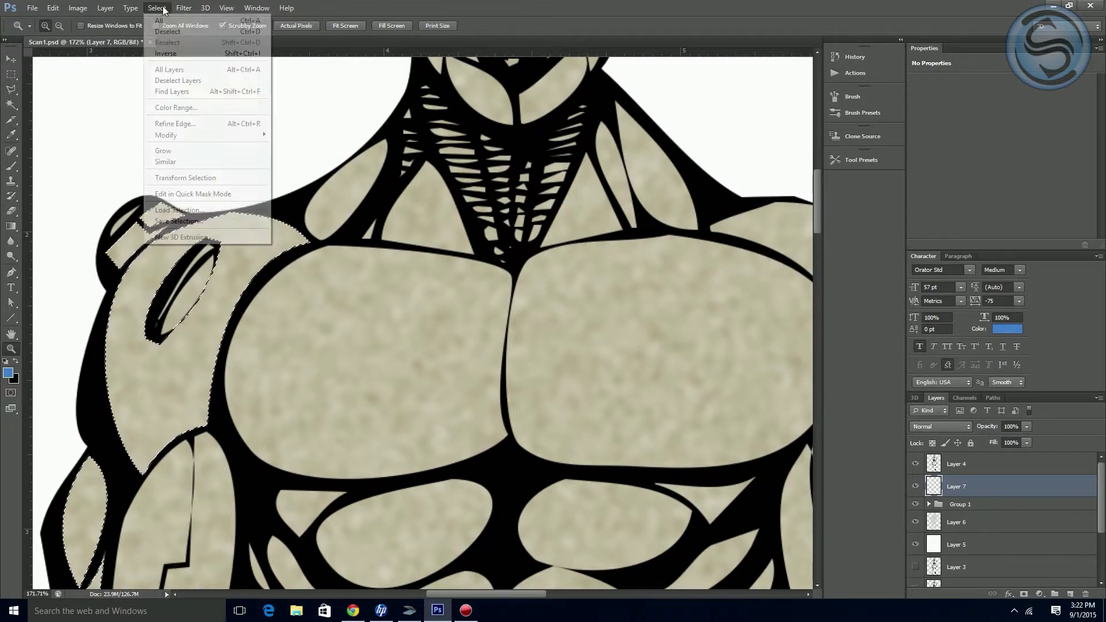
mouse_move(185, 133)
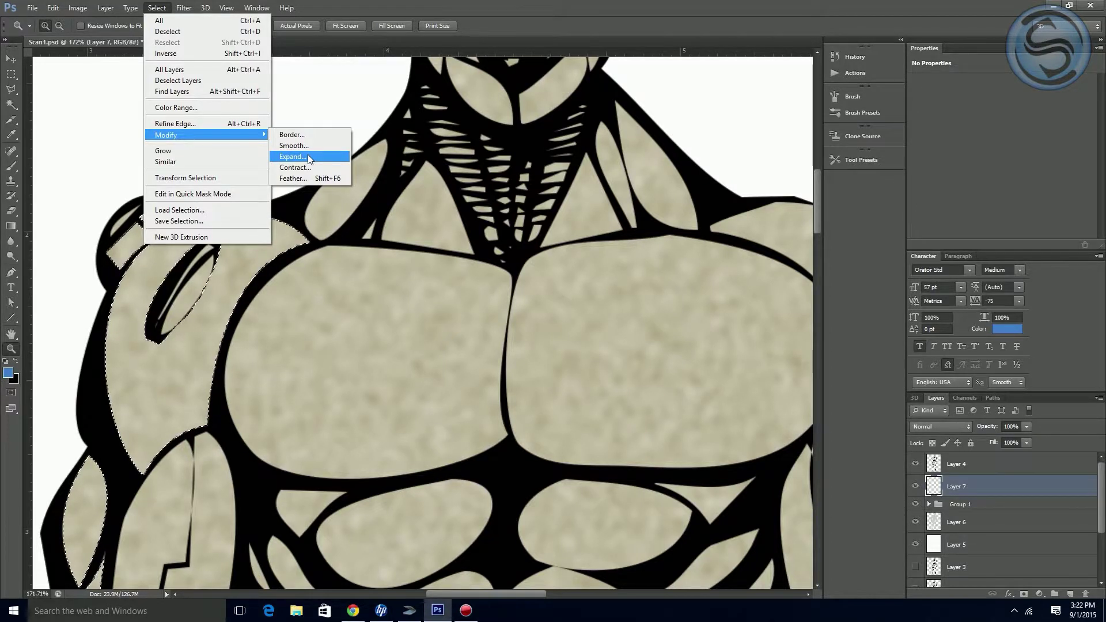
left_click(308, 156)
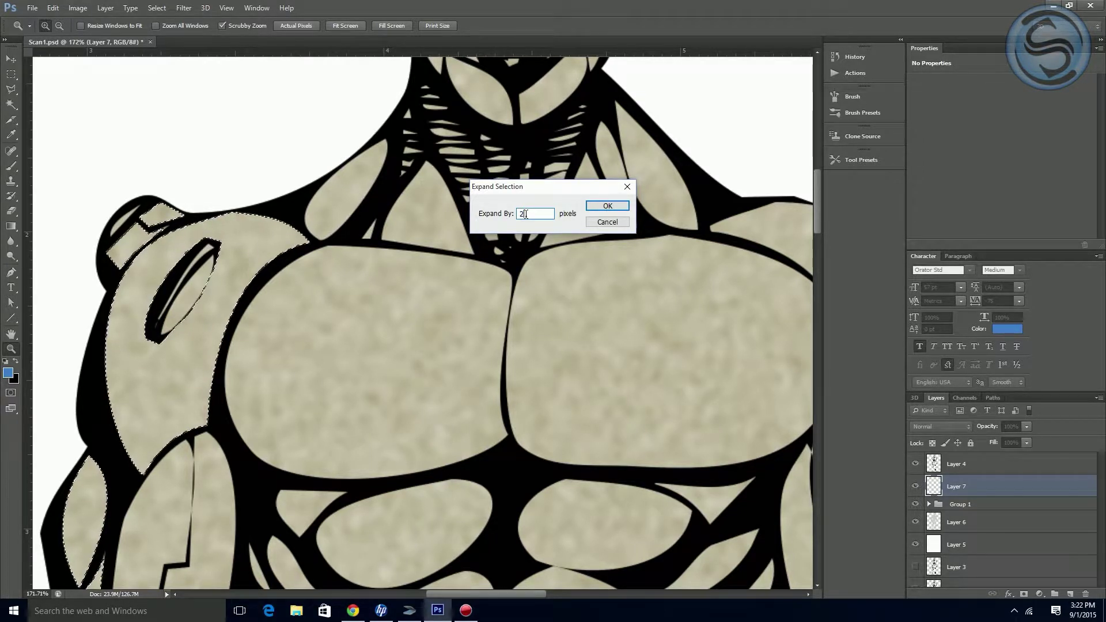
left_click(605, 207)
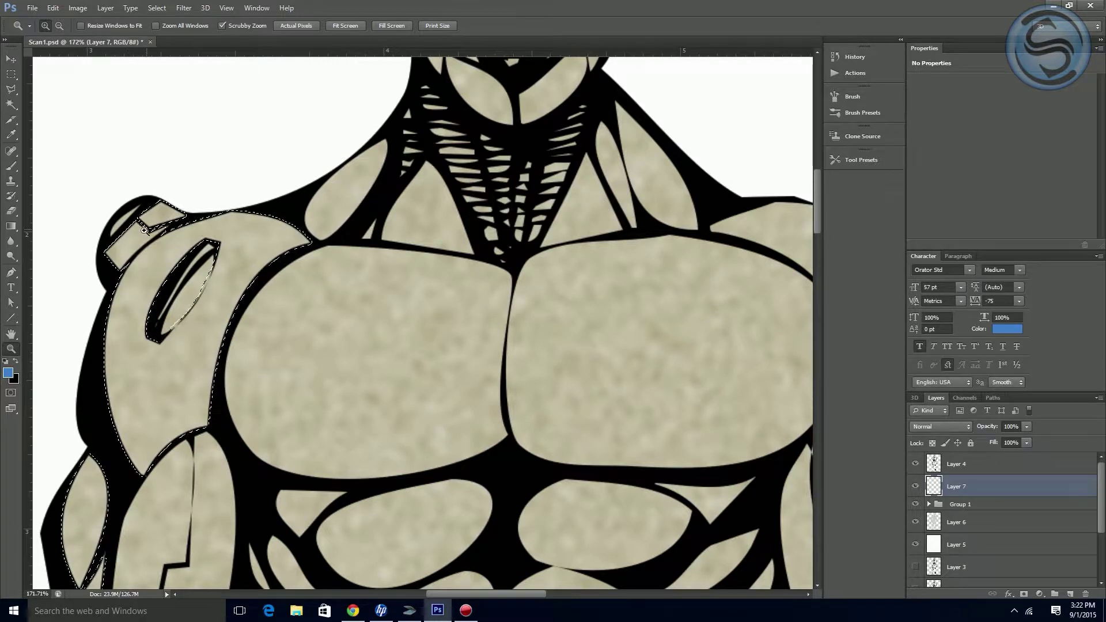
left_click_drag(235, 397, 383, 172)
left_click_drag(364, 359, 317, 228)
left_click_drag(143, 457, 286, 447)
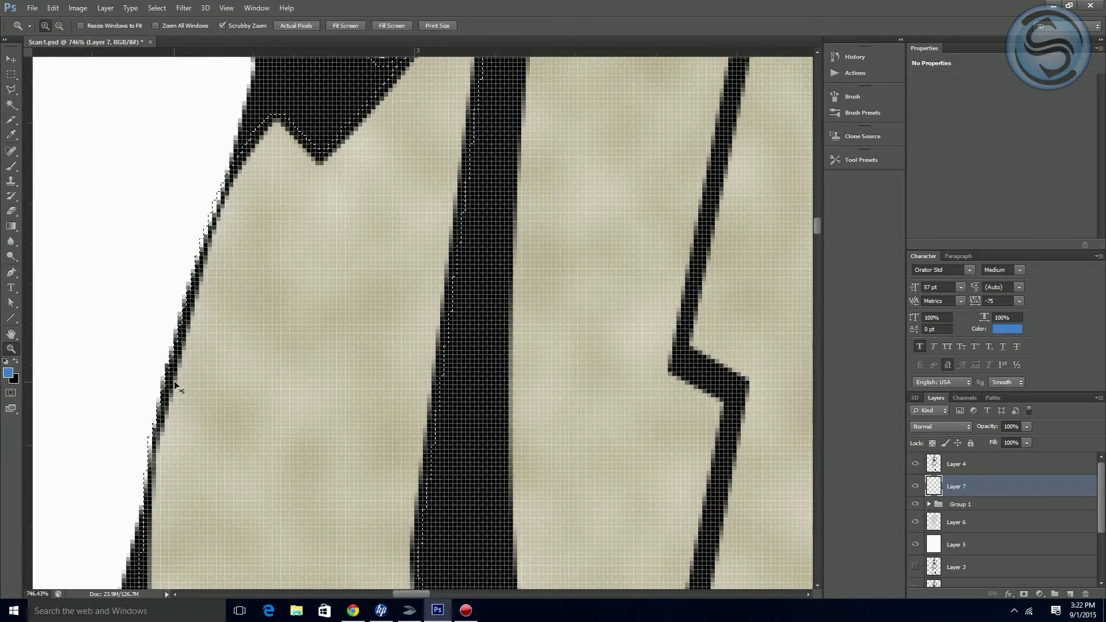
left_click_drag(393, 325, 309, 412)
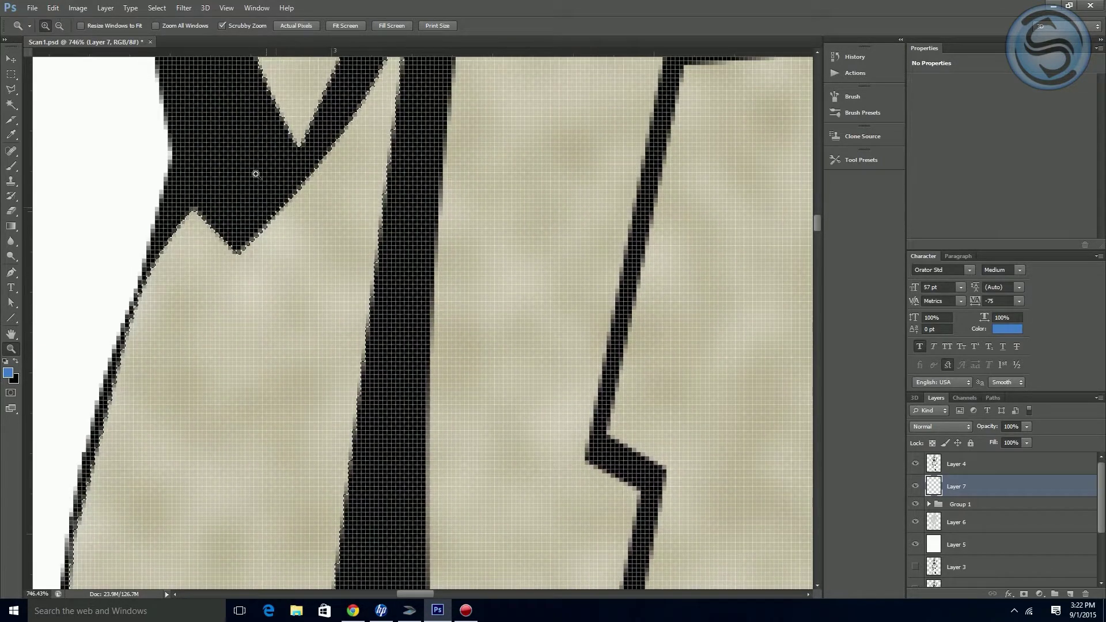
Step: Expand the original arm panel selection by less than 2 pixels and check that its edges stay inside the black outlines
left_click(136, 8)
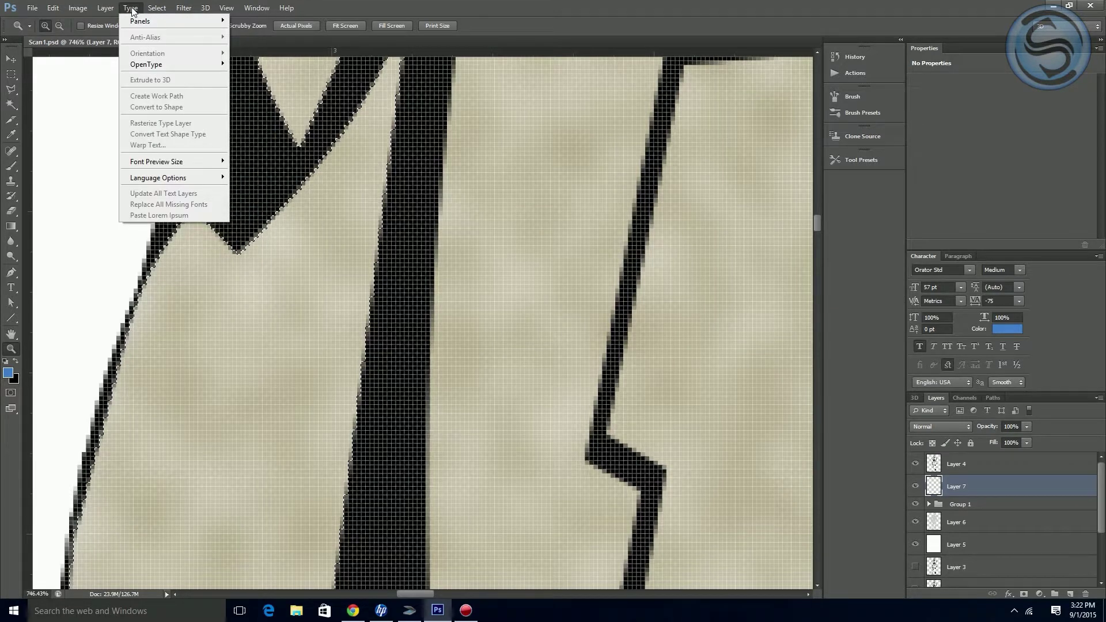
mouse_move(163, 12)
mouse_move(223, 135)
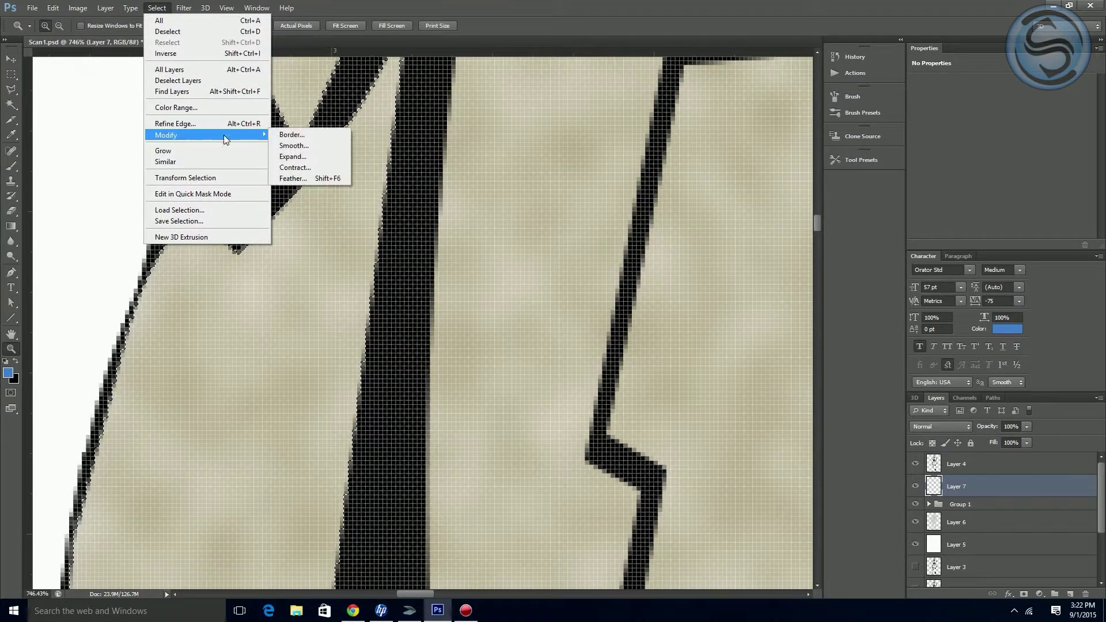
left_click(300, 160)
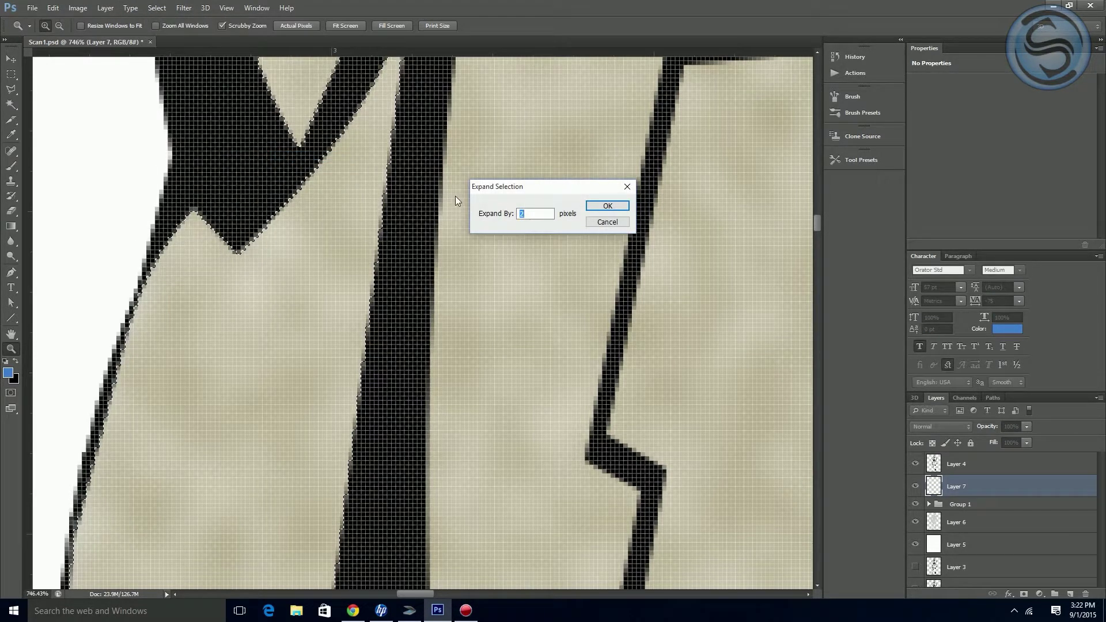
key("Return")
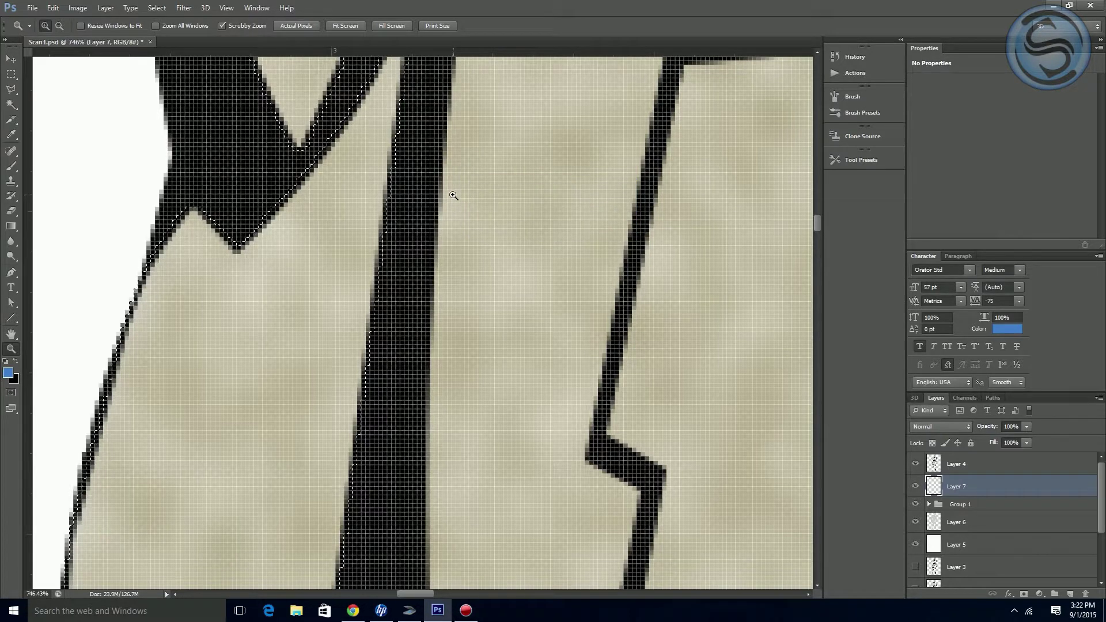
left_click_drag(279, 301, 291, 235)
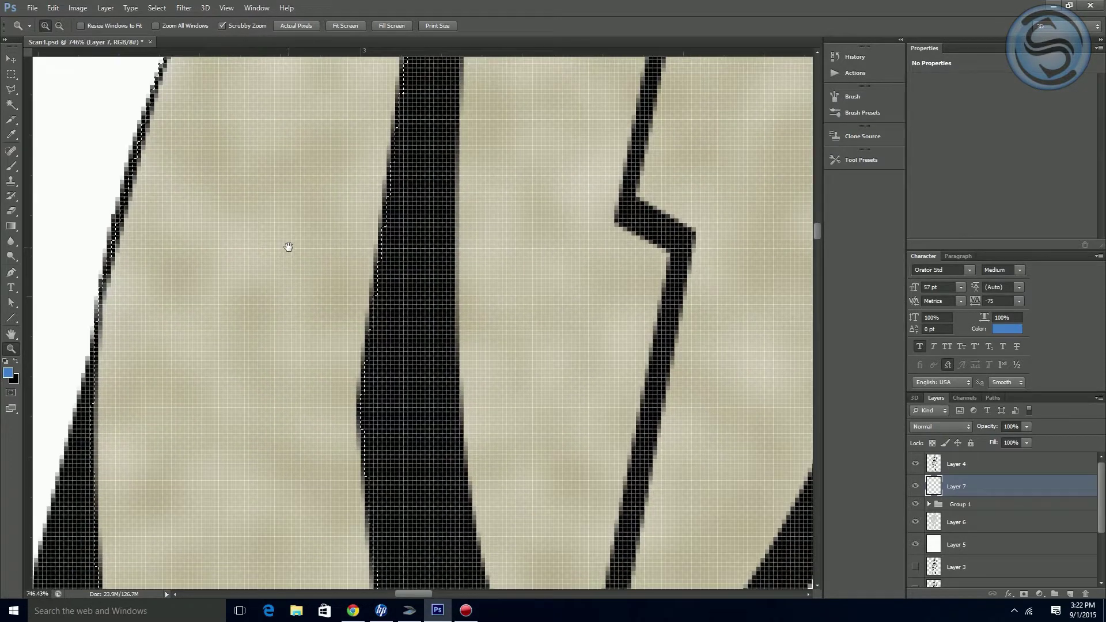
left_click_drag(395, 180, 358, 334)
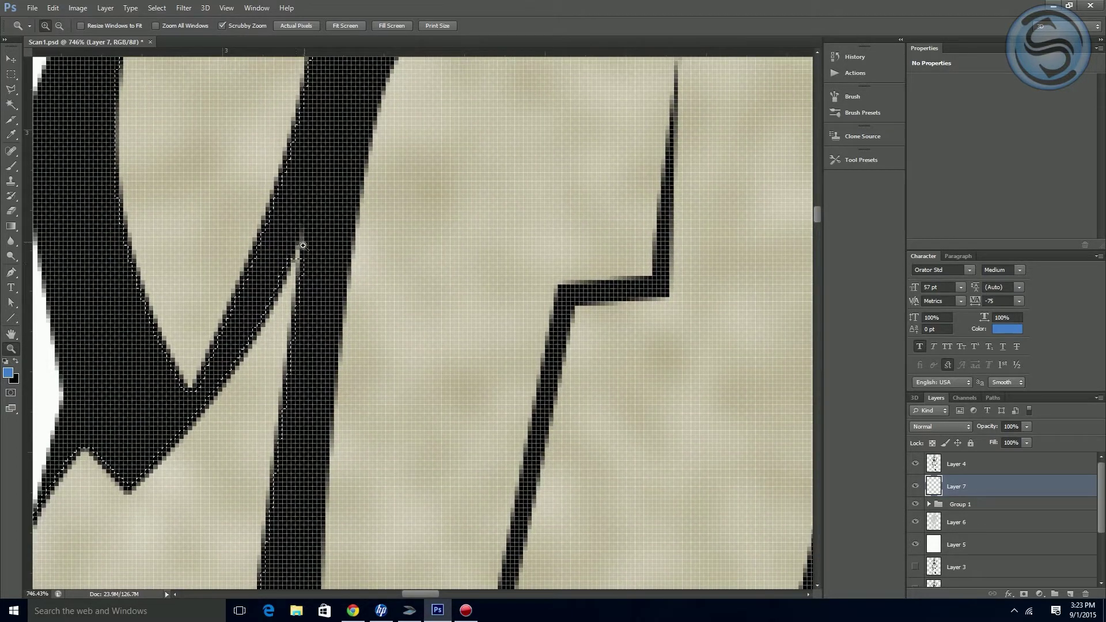
left_click_drag(387, 264, 373, 268)
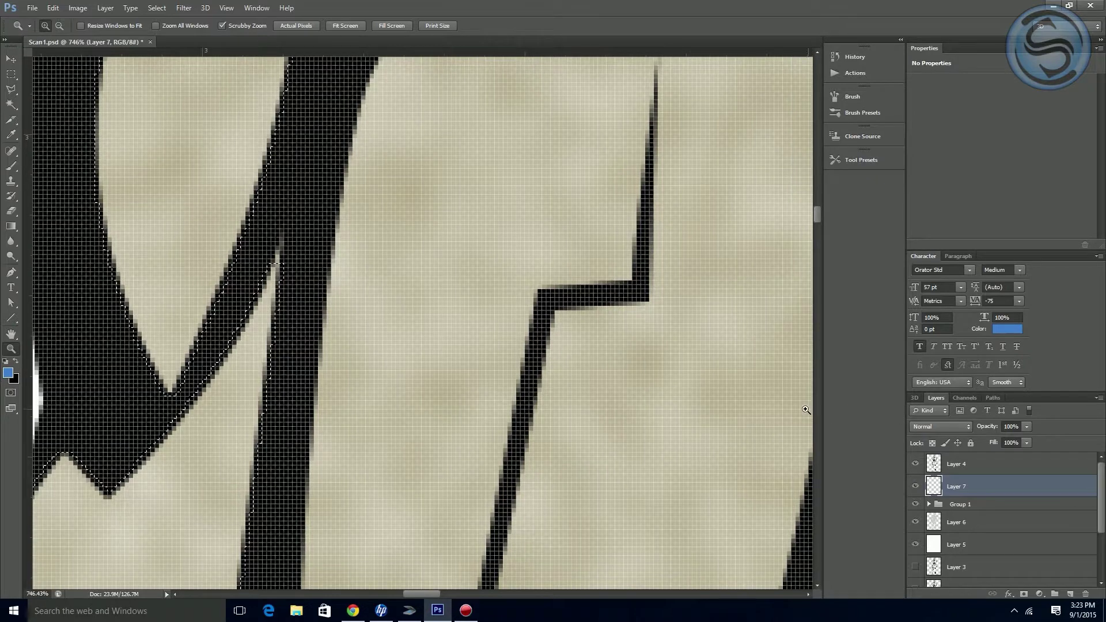
Step: Fill the expanded arm panel selection with the medium blue on Layer 7 and clear the selection
key("alt+BackSpace")
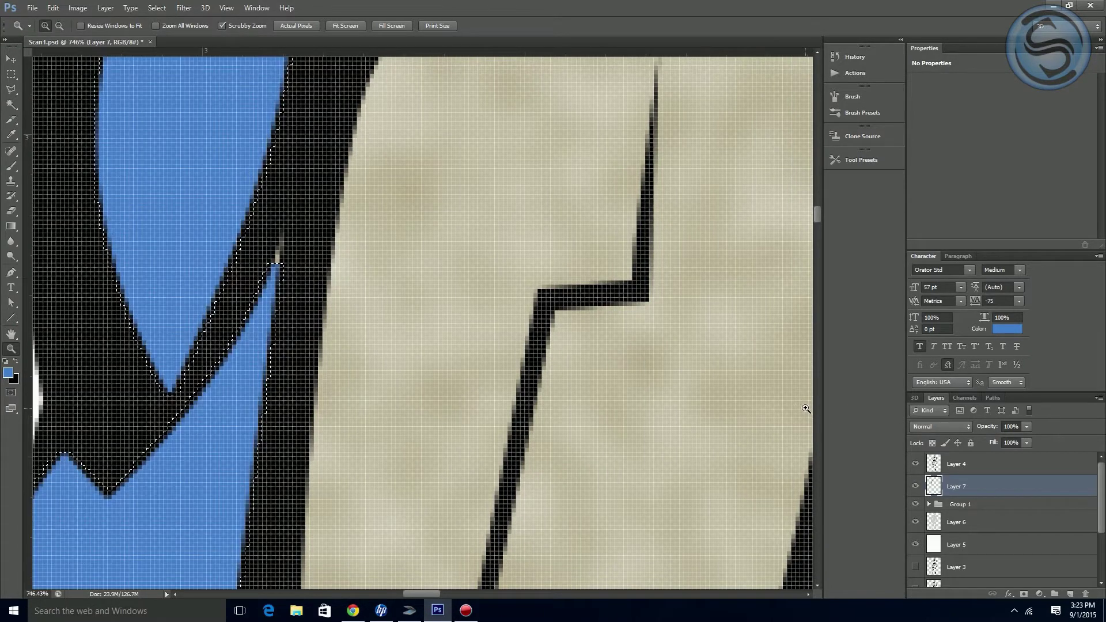
key("ctrl+z")
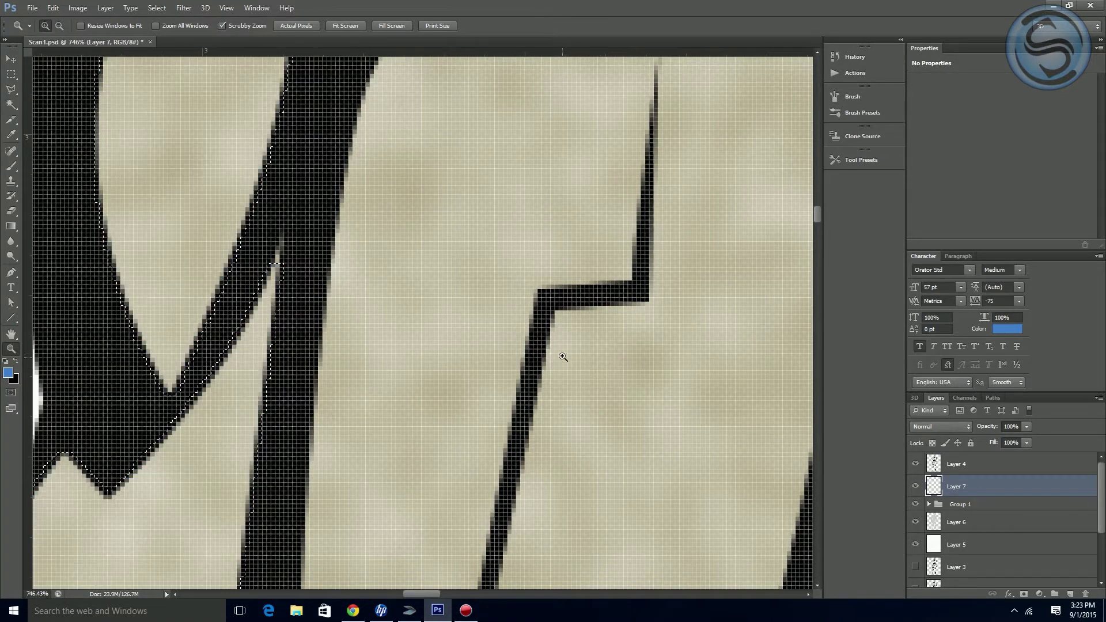
key("ctrl+z")
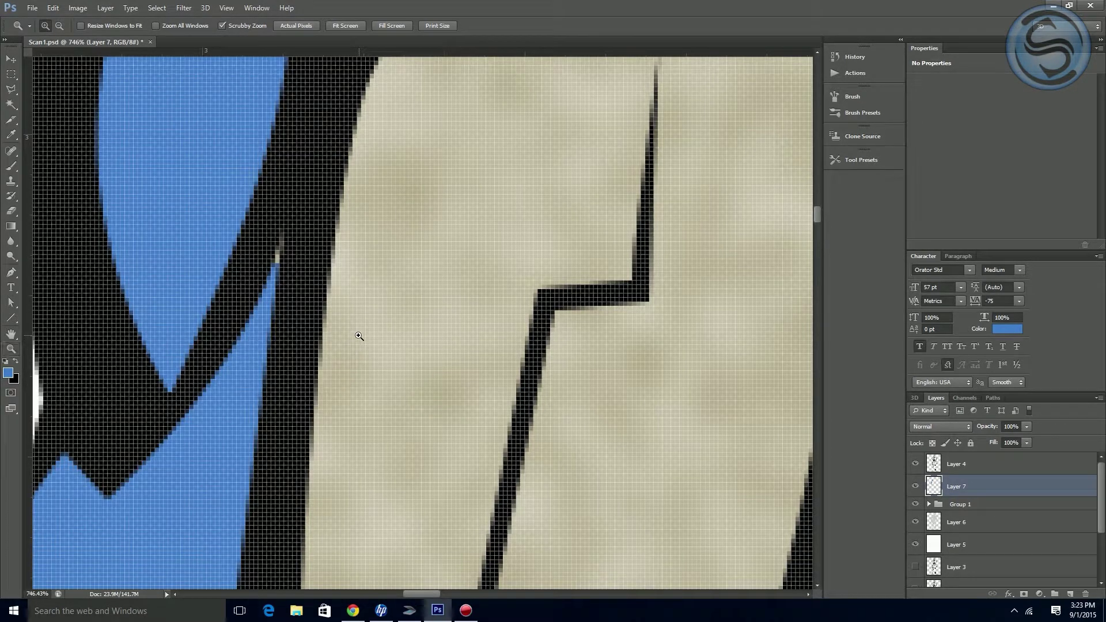
Step: Brush blue over the uncovered sliver at the narrow tip of the arm panel and inspect the fill up to the shoulder
key("b")
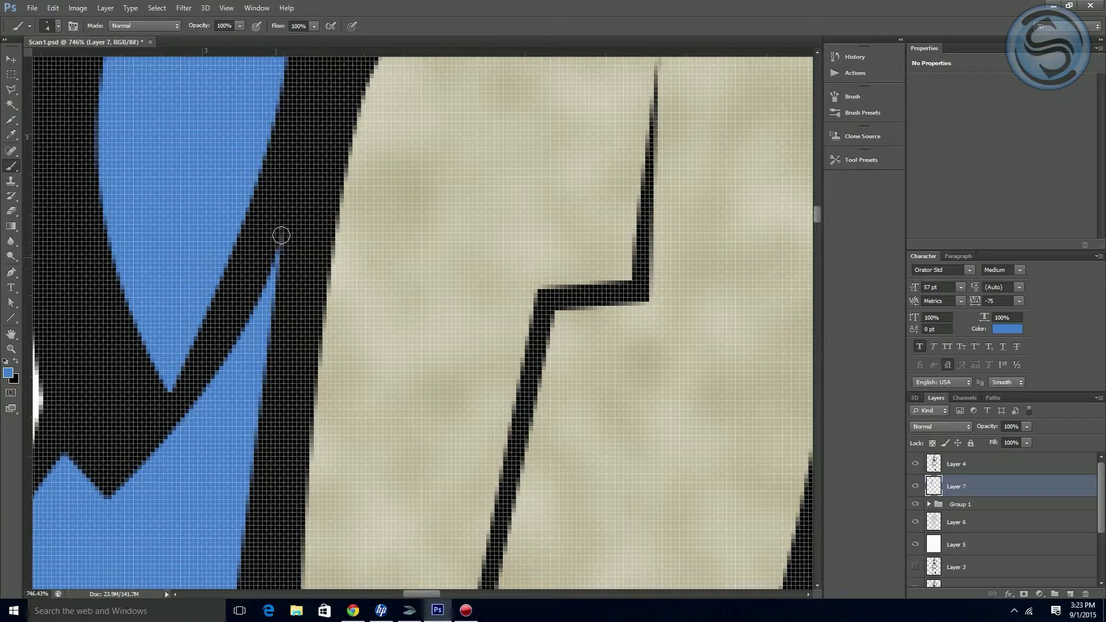
key("space")
left_click_drag(340, 115, 309, 353)
left_click_drag(330, 193, 297, 376)
left_click_drag(461, 208, 359, 334)
mouse_move(461, 104)
left_mouse_down()
mouse_move(391, 369)
mouse_move(430, 420)
mouse_move(325, 291)
left_mouse_up()
key("space")
mouse_move(460, 242)
left_mouse_down()
mouse_move(259, 269)
mouse_move(536, 272)
mouse_move(513, 272)
left_mouse_up()
left_click_drag(296, 317, 645, 139)
scroll(375, 290, "down", 4)
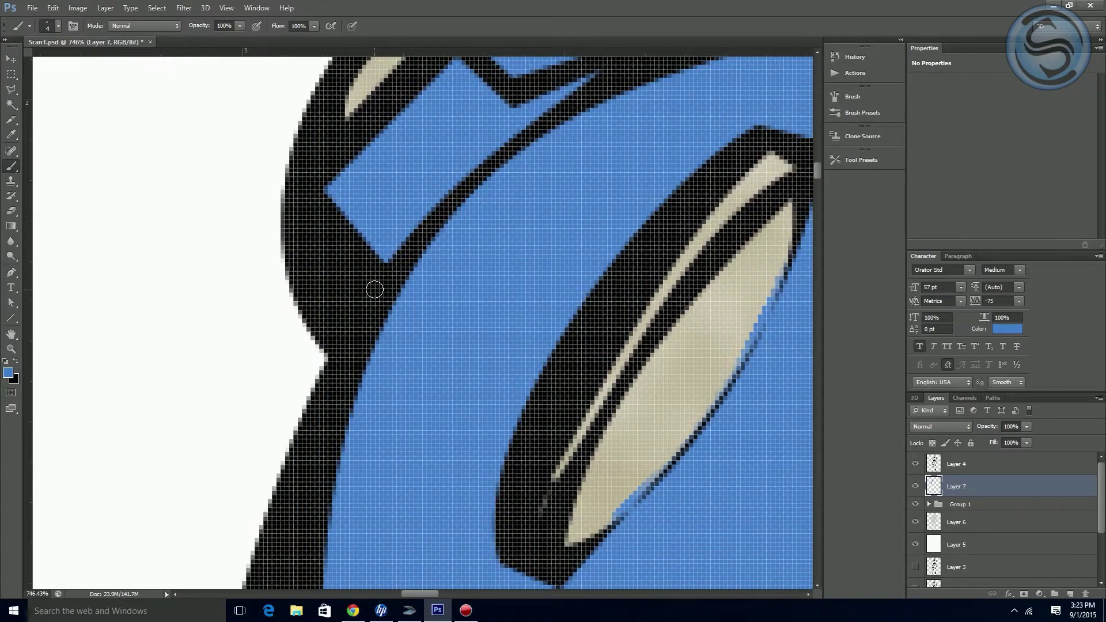
scroll(376, 295, "down", 6)
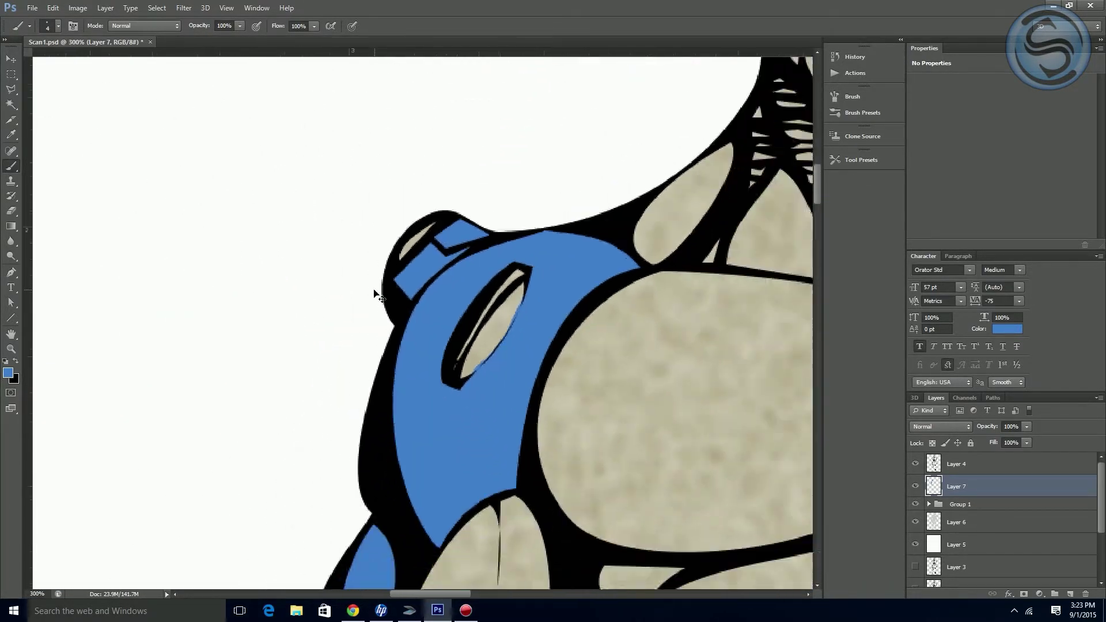
left_click_drag(555, 433, 421, 335)
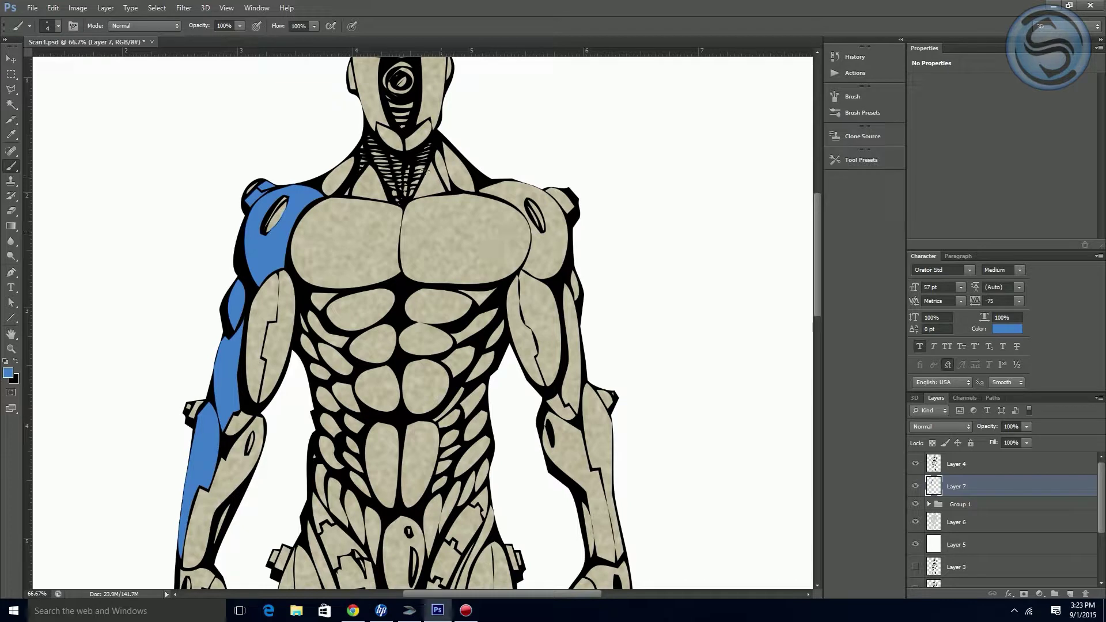
Step: Hide the Group 1 texture, keeping the blue Layer 7 visible over the flat gray Layer 6 base
left_click_drag(391, 455, 342, 373)
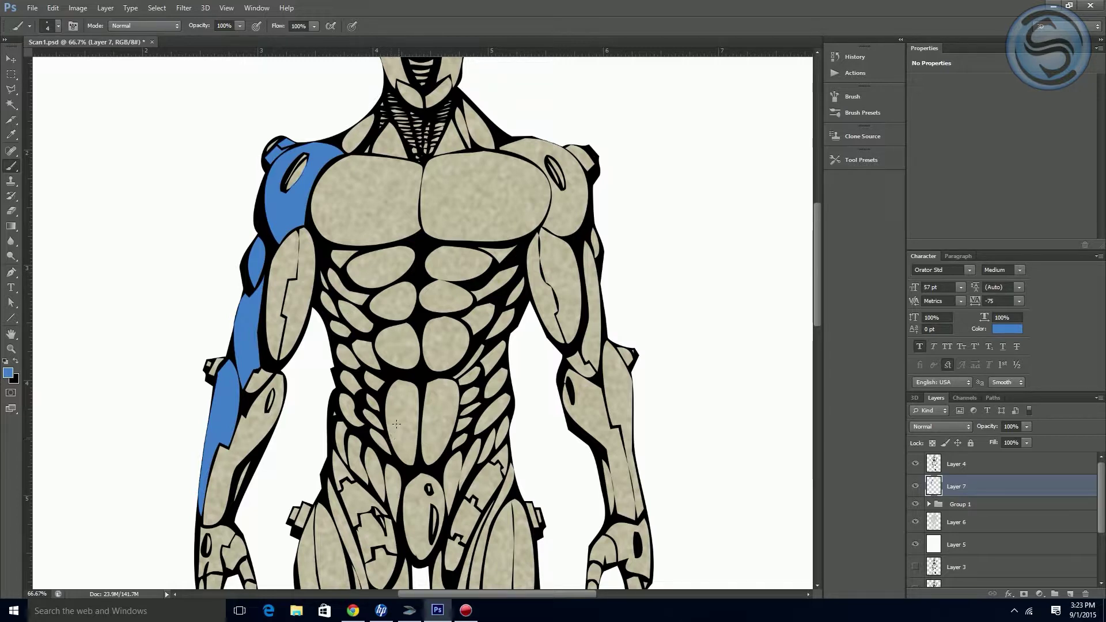
left_click_drag(335, 428, 367, 440)
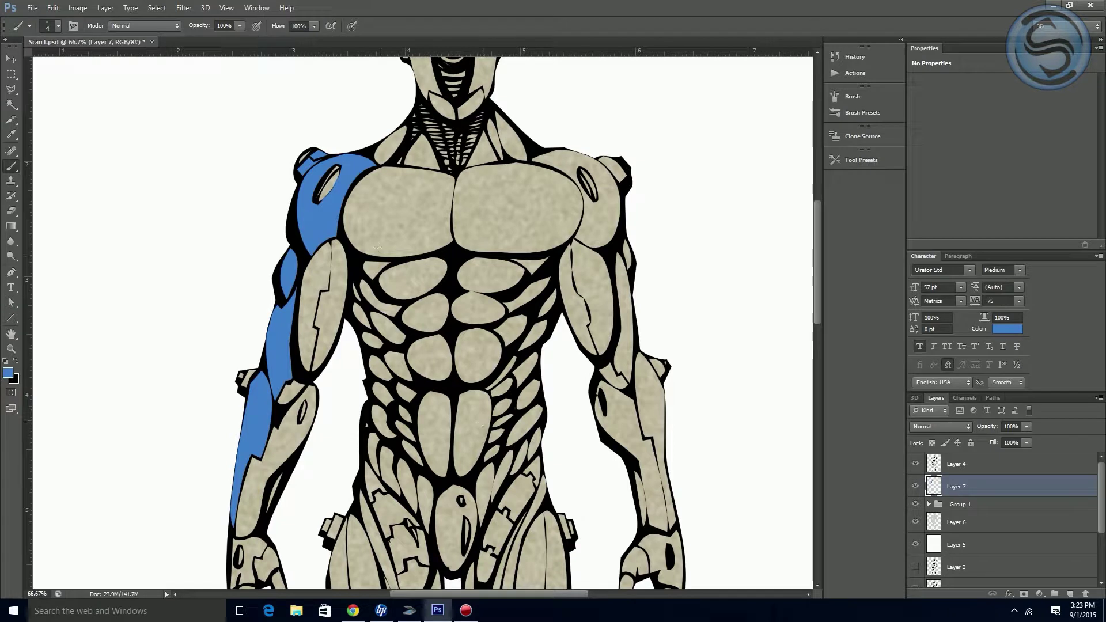
left_click_drag(361, 330, 333, 356)
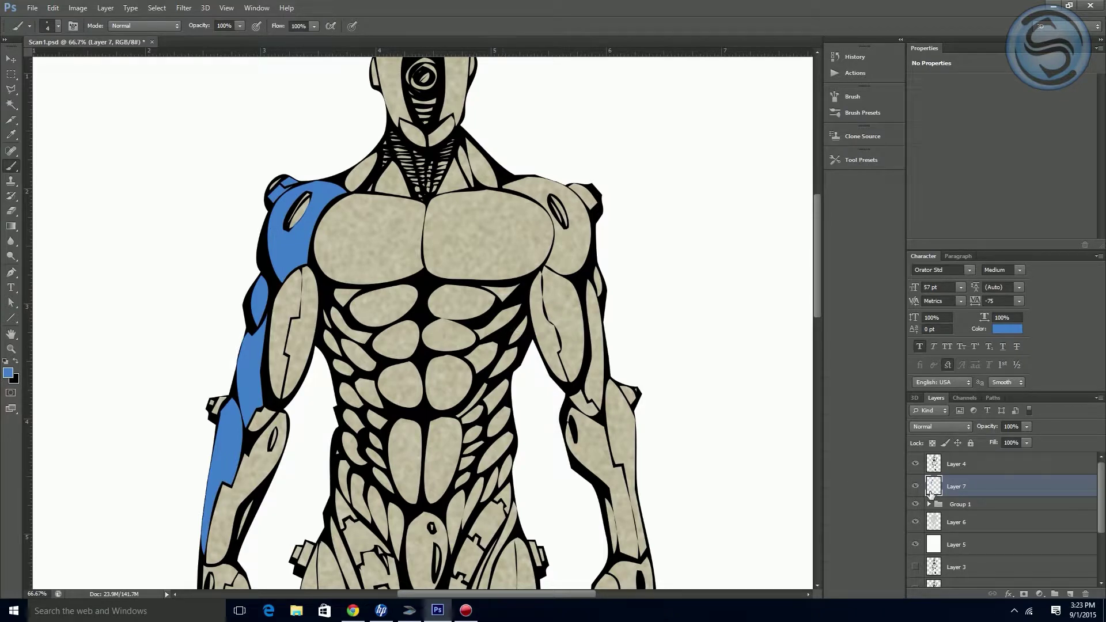
left_click(915, 486)
left_click(915, 504)
left_click(915, 504)
left_click(914, 505)
left_click(916, 523)
left_click(916, 523)
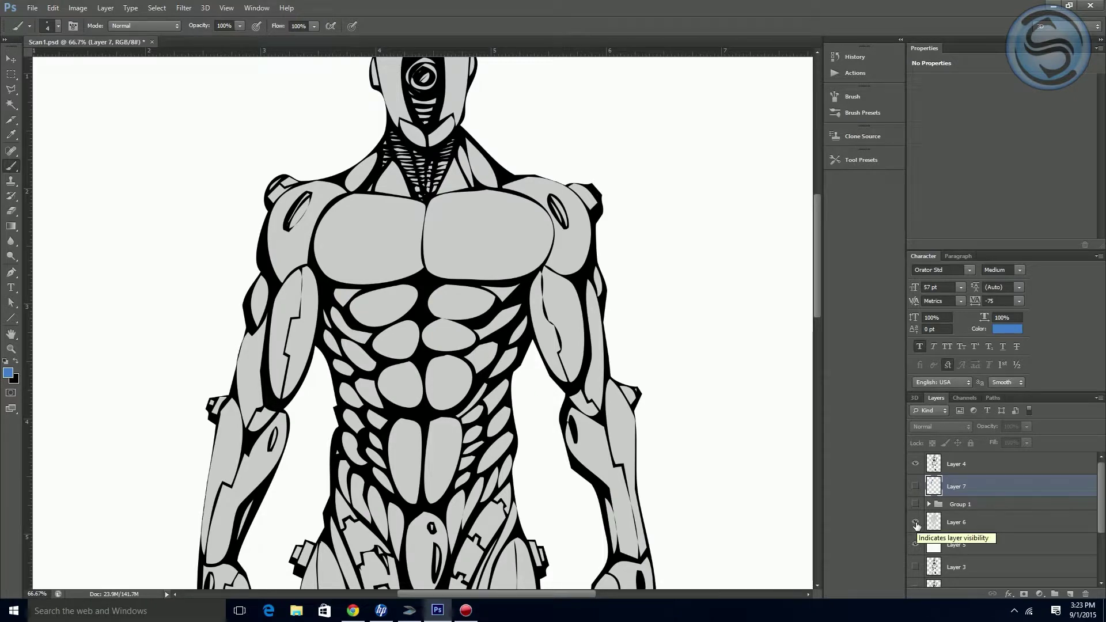
left_click(915, 488)
left_click_drag(290, 434, 281, 408)
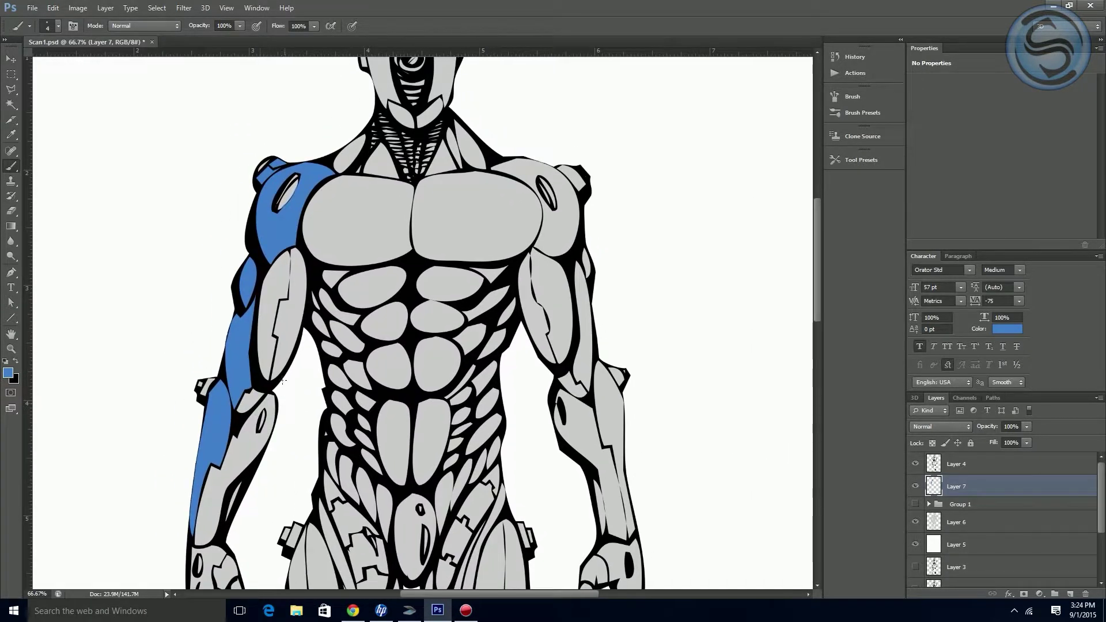
left_click_drag(309, 459, 309, 444)
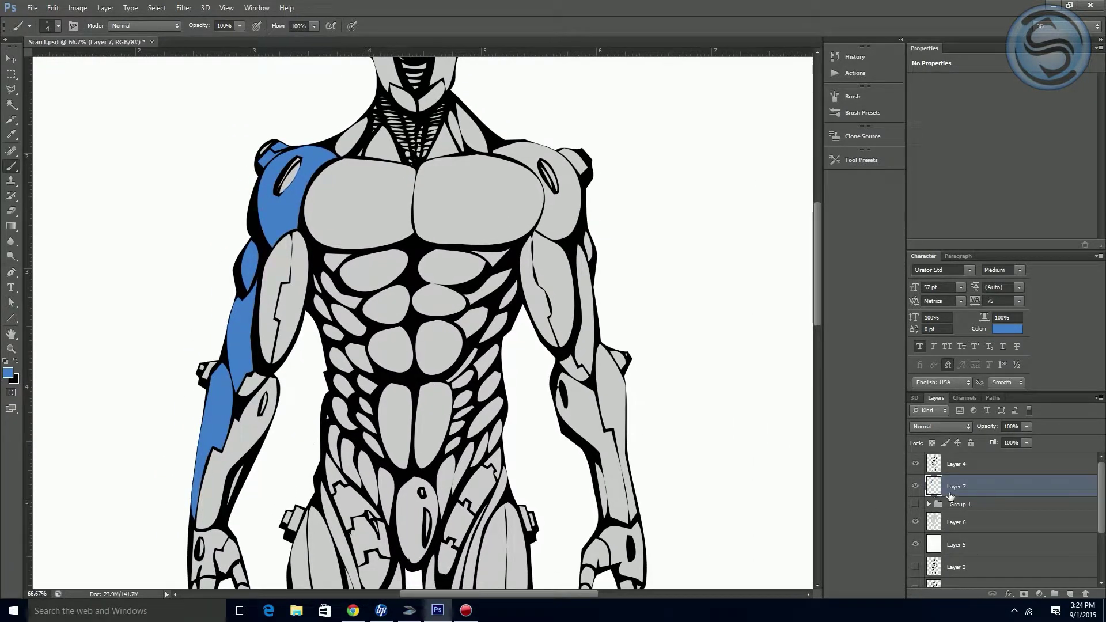
Step: Add an inner shadow to Layer 7's blue arm panels, cast at a 169° angle with an 11 px distance
left_click(1008, 594)
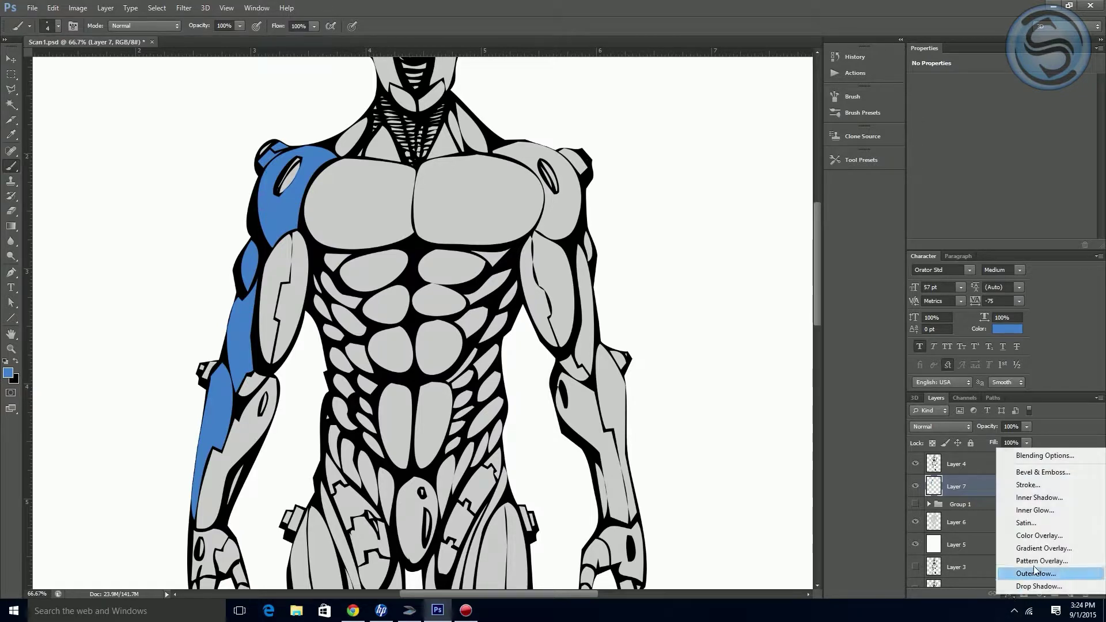
left_click(1050, 499)
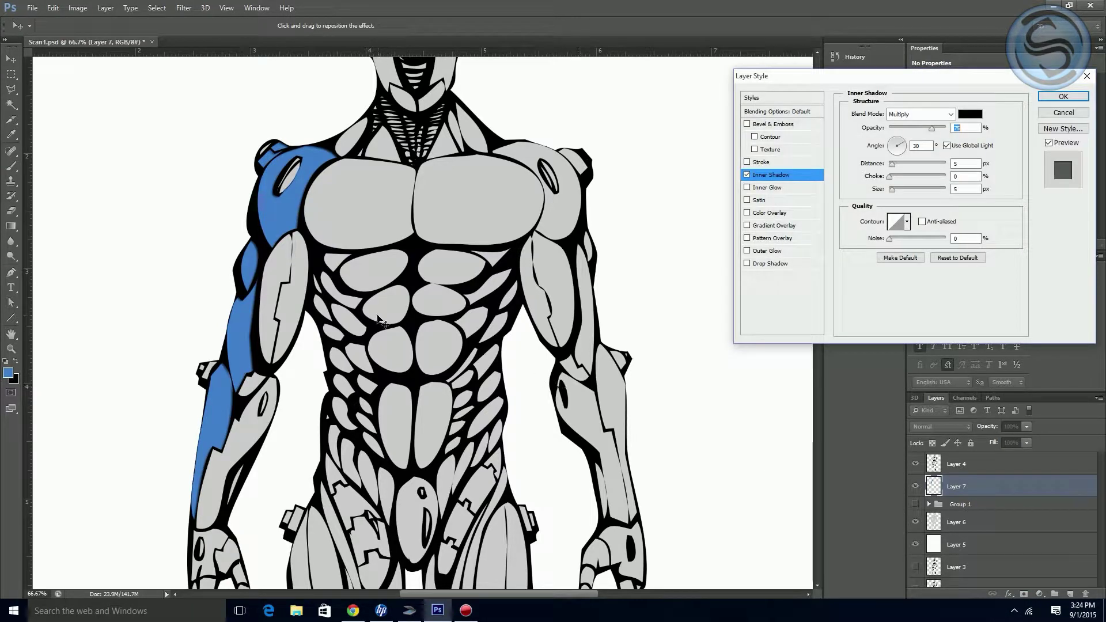
left_click_drag(298, 285, 303, 280)
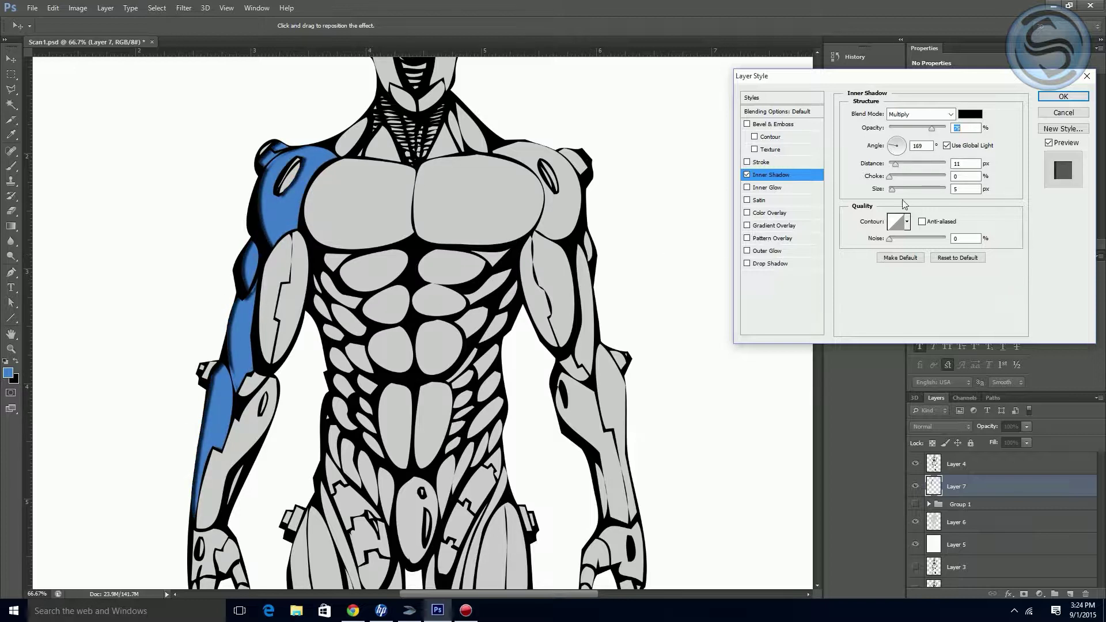
Step: Soften Layer 7's inner shadow to a 27 px size, shorten its distance, check the arm shading and apply the effect
left_click_drag(895, 190, 898, 190)
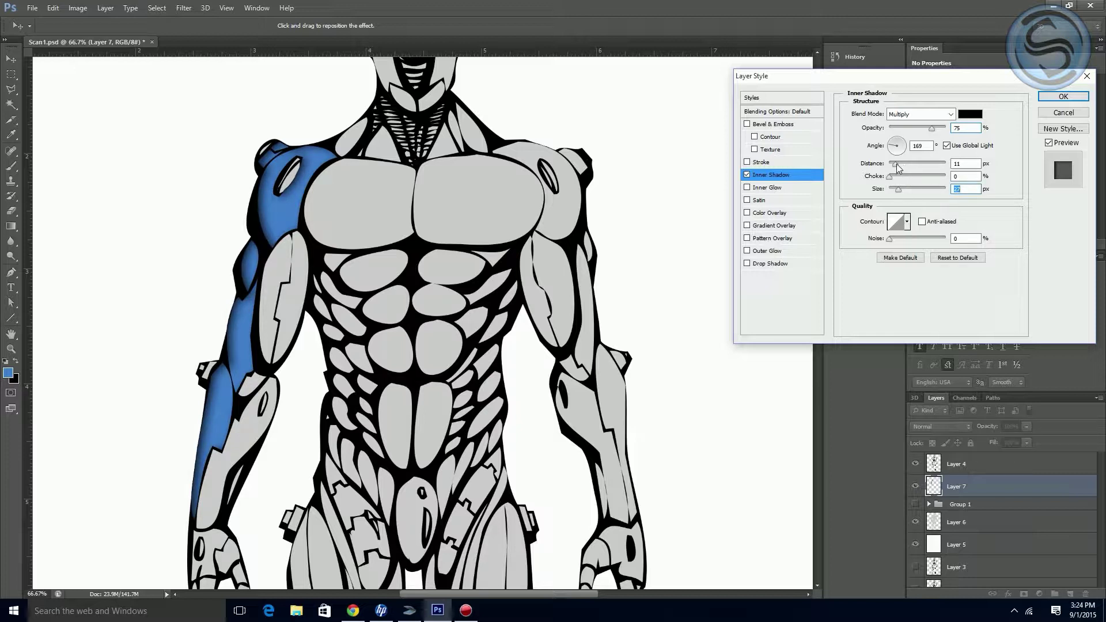
left_click_drag(896, 167, 894, 167)
left_click_drag(498, 305, 387, 296)
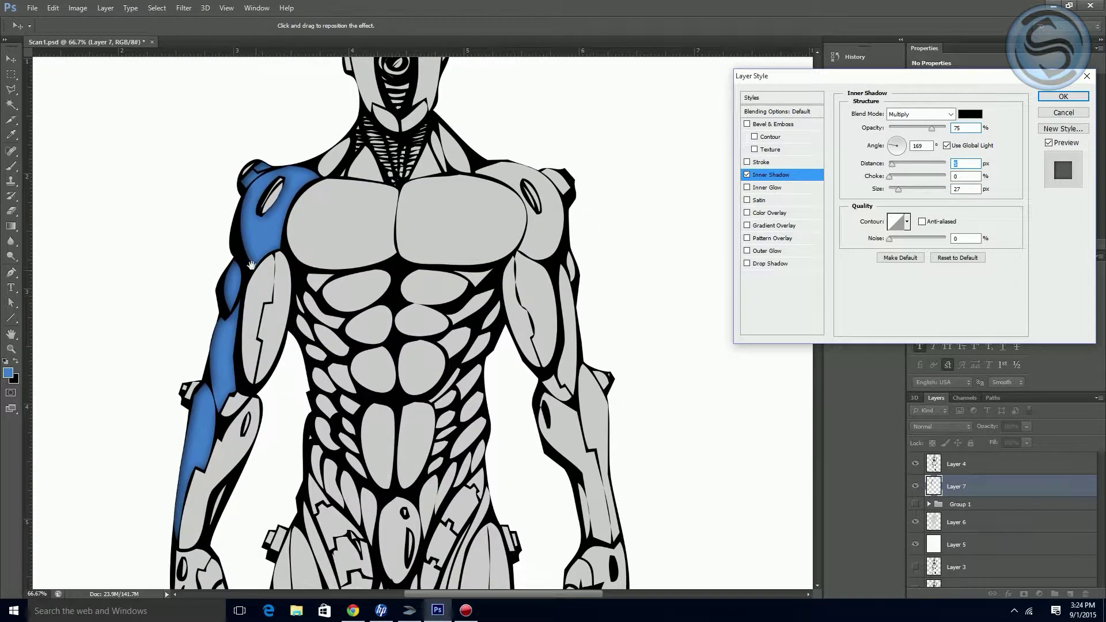
left_click_drag(267, 301, 362, 245)
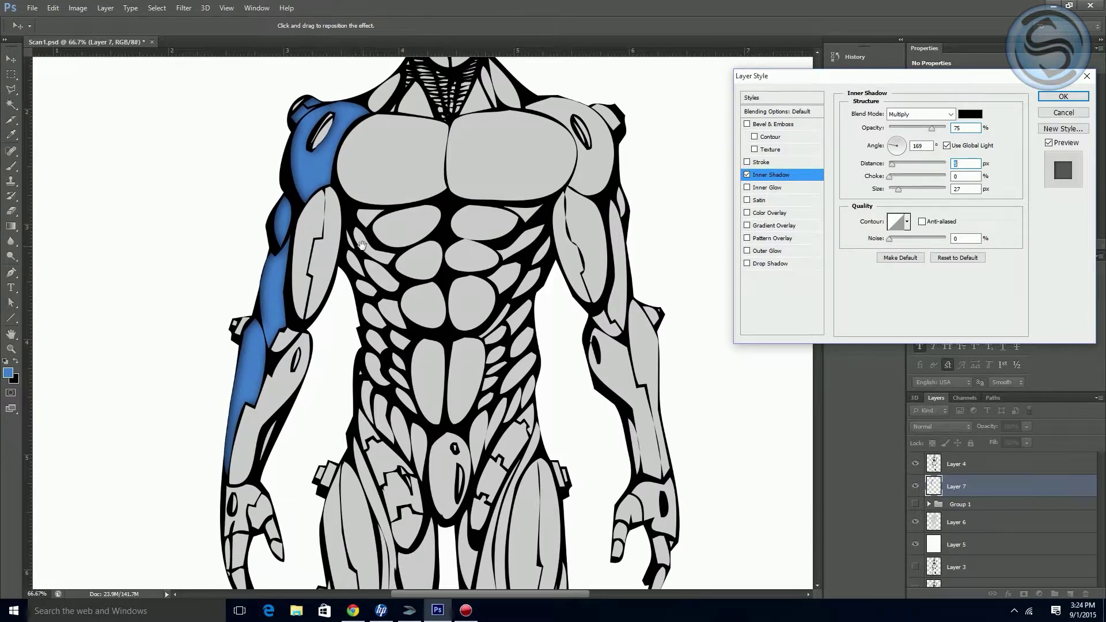
left_click_drag(699, 223, 596, 287)
left_click(1055, 96)
Step: Select the opposite arm's shoulder, shoulder knob, outer upper arm and outer forearm panels from the Layer 4 line art with the Magic Wand
left_click_drag(473, 325, 348, 346)
left_click(960, 468)
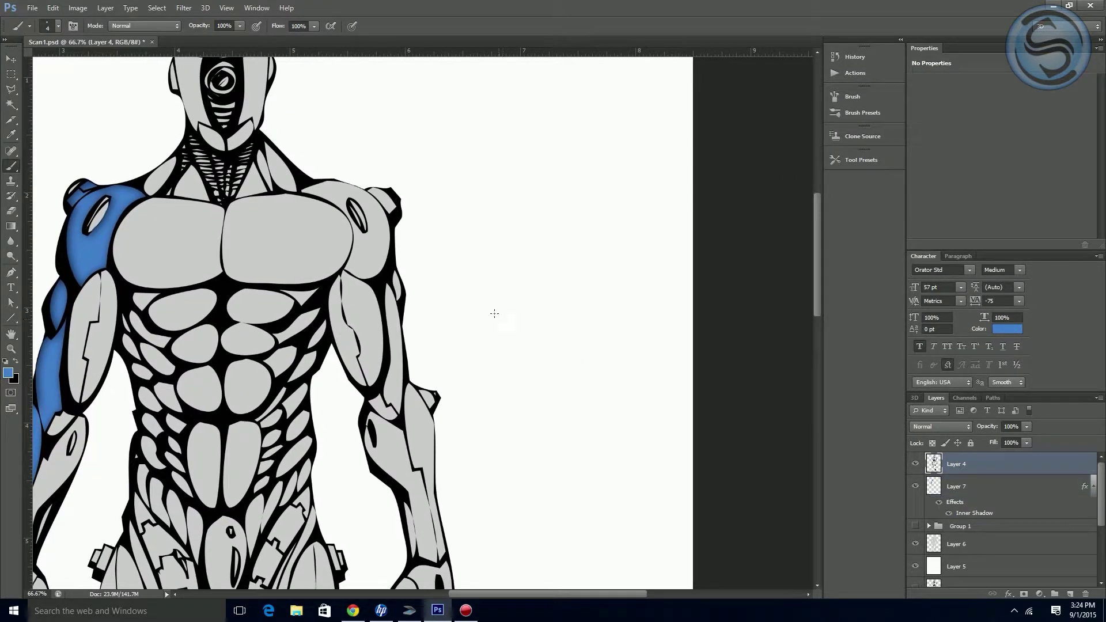
key("w")
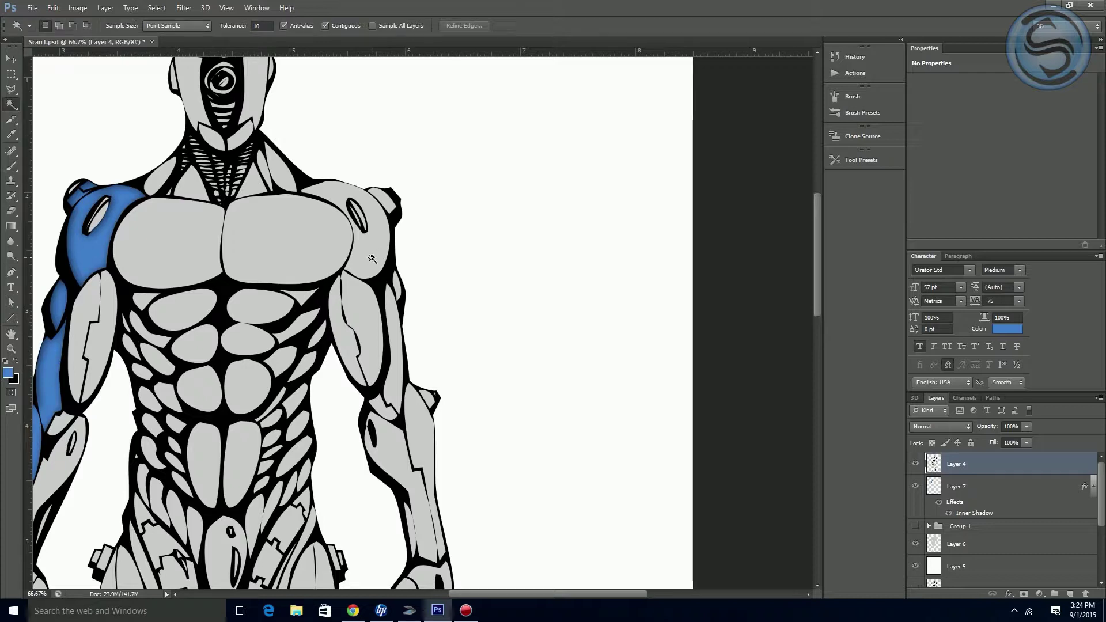
left_click(371, 260)
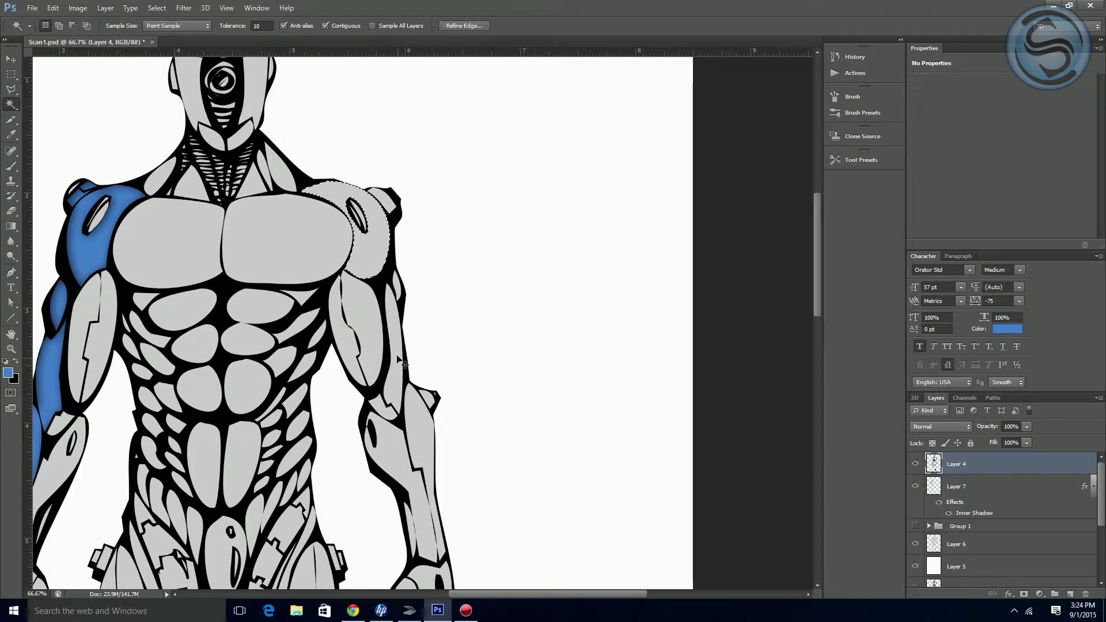
left_click(397, 381, "shift")
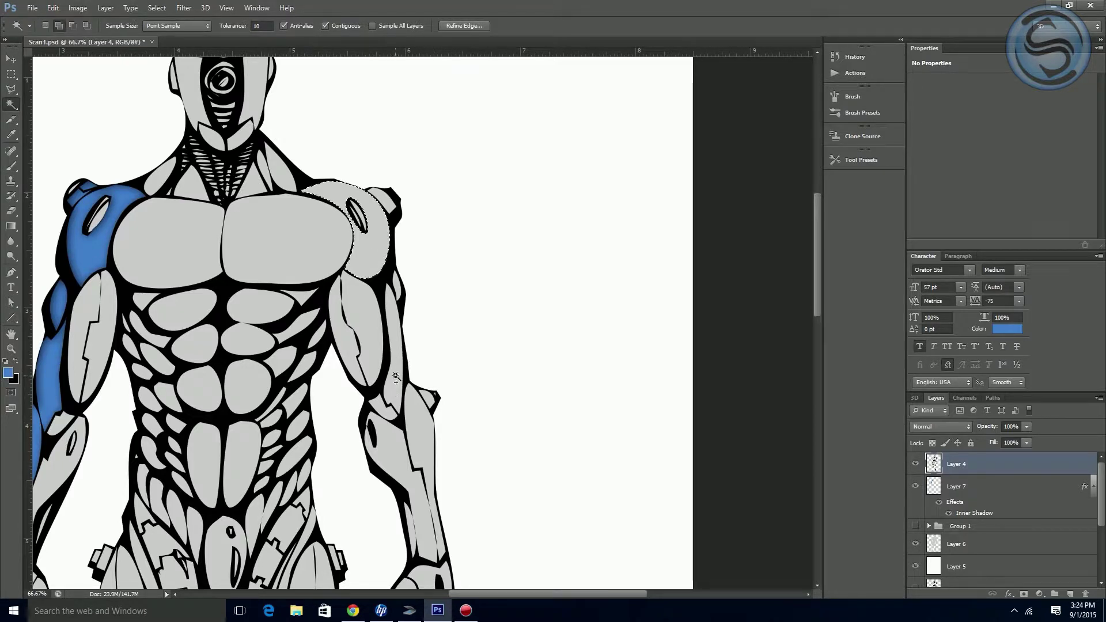
left_click(424, 439, "shift")
left_click_drag(482, 484, 553, 450)
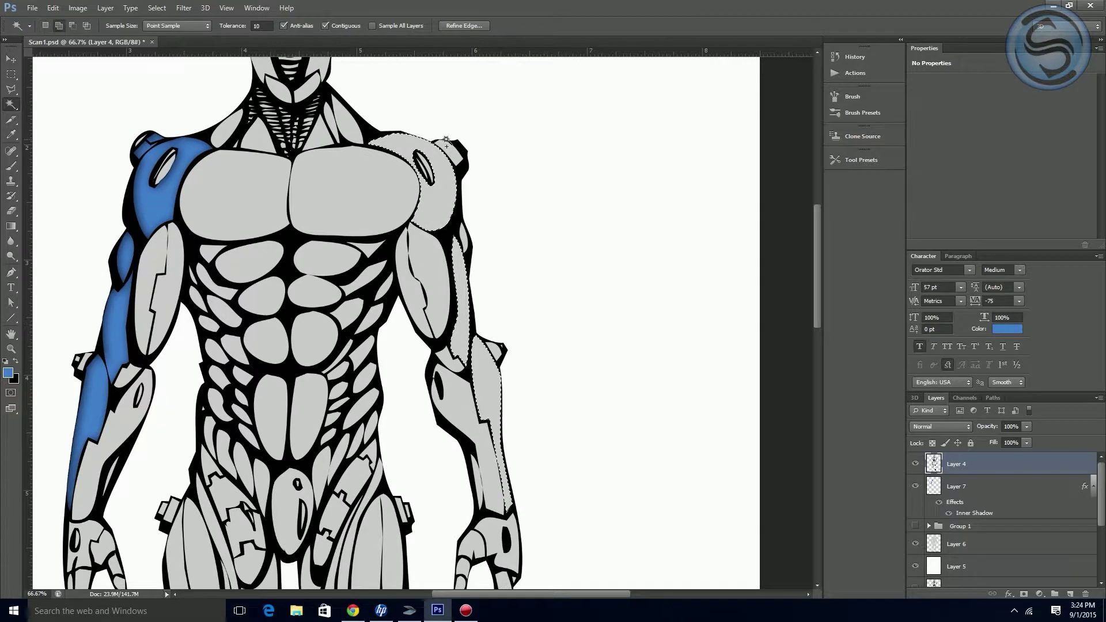
left_click(454, 154, "shift")
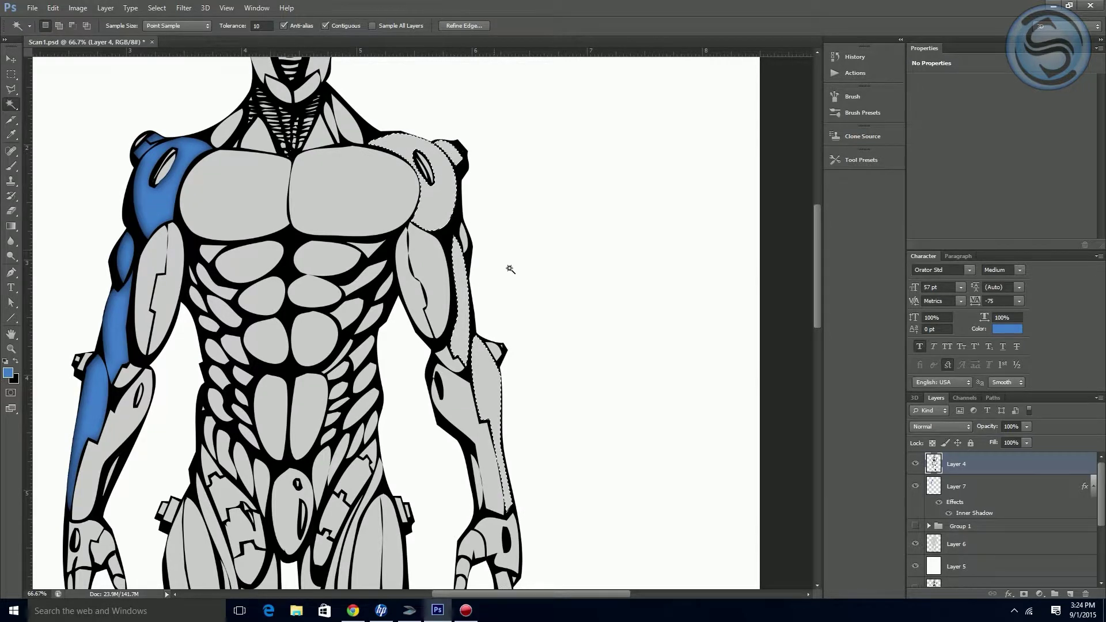
Step: Expand the opposite arm's panel selection slightly into the black outlines, keeping the previously used pixel amount
left_click(157, 8)
mouse_move(169, 135)
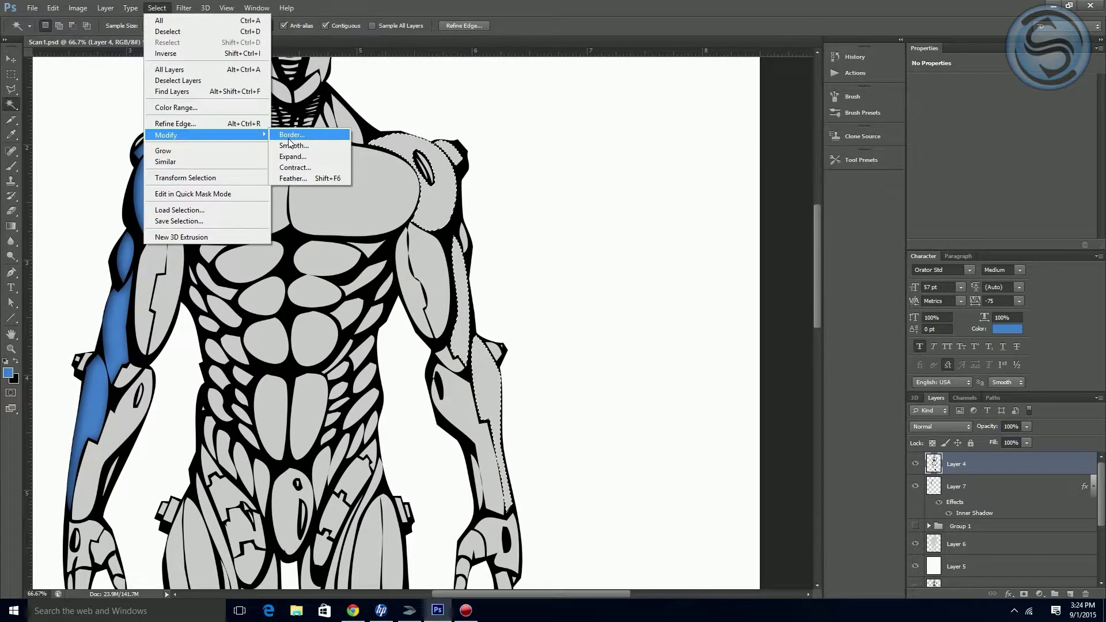
left_click(292, 154)
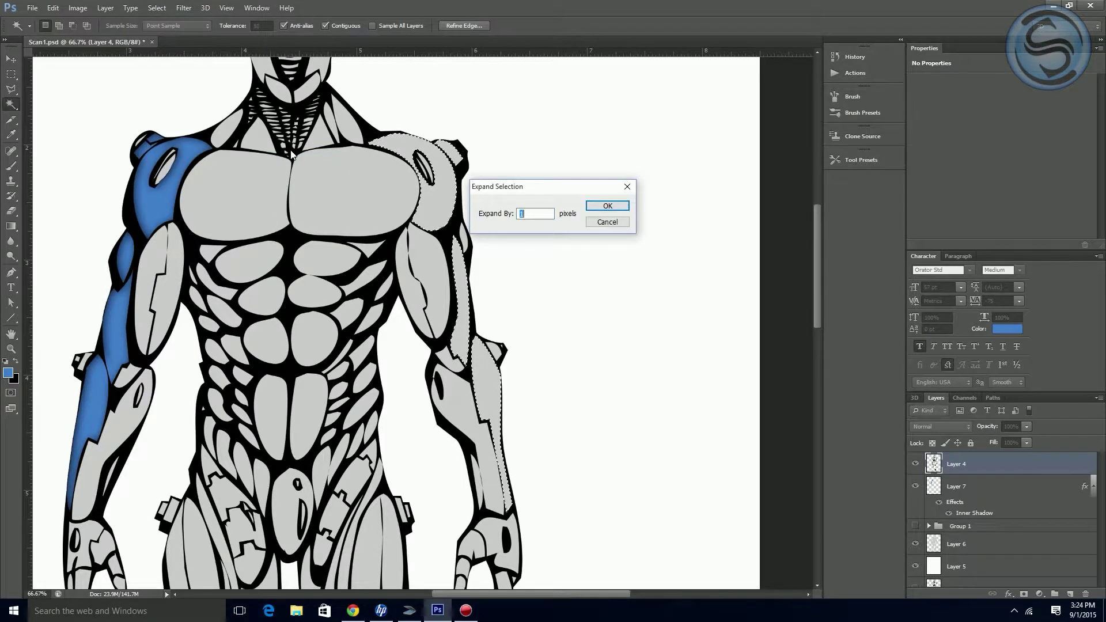
key("Return")
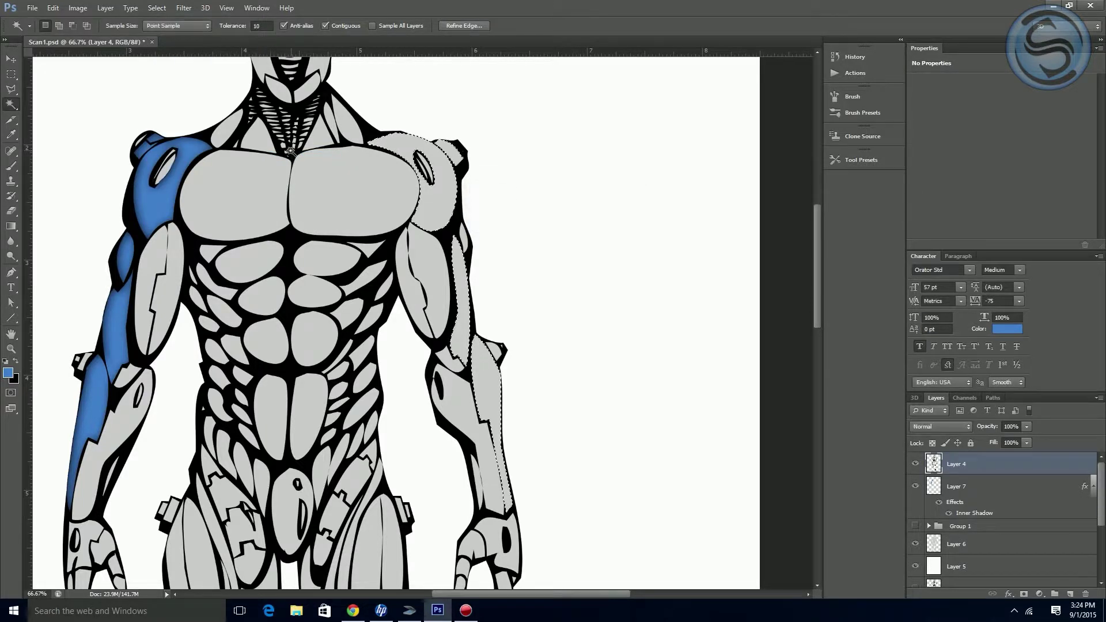
Step: Fill the expanded selection with the medium blue on a new layer above Layer 7 and clear the selection
left_click(971, 487)
left_click(1069, 594)
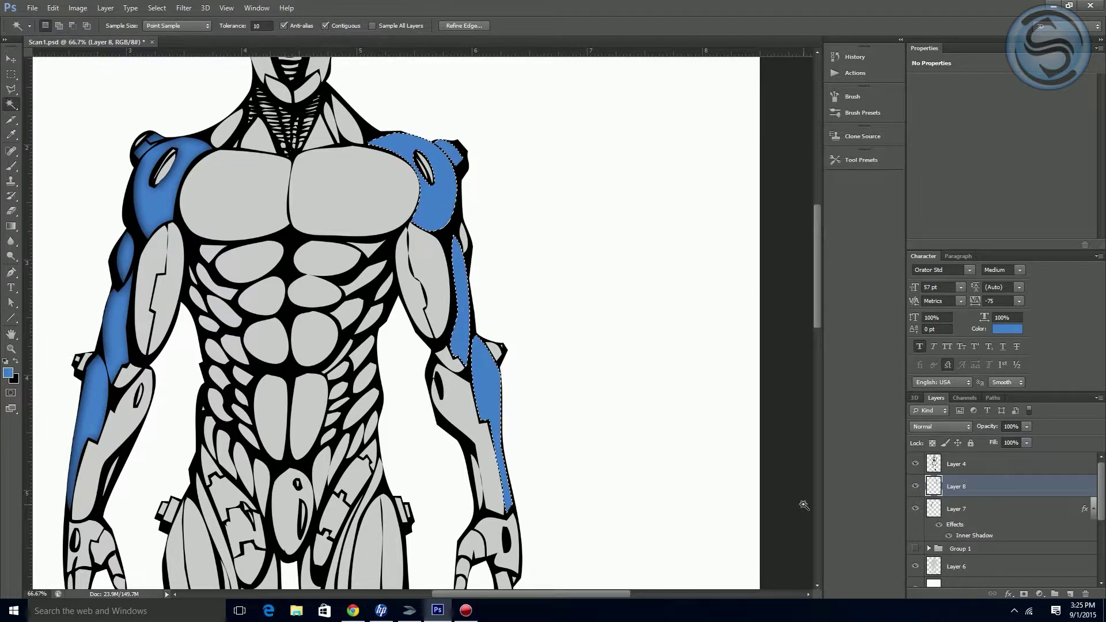
key("ctrl+d")
Step: Copy Layer 7's inner shadow style and paste it onto Layer 8's blue arm panels
left_click_drag(972, 467, 987, 506)
right_click(993, 511)
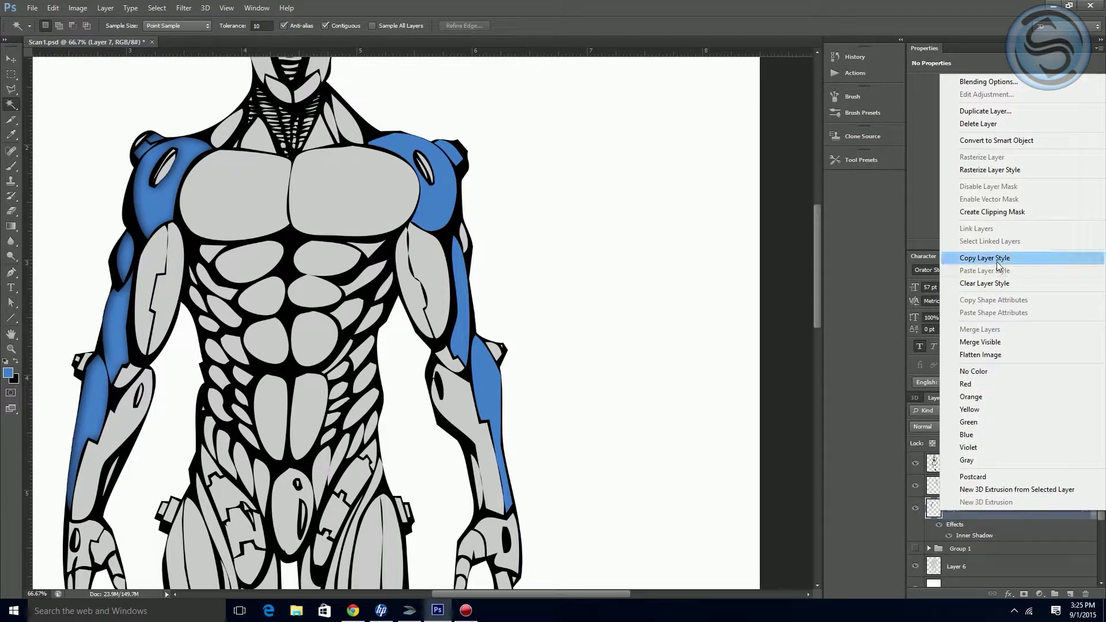
left_click(996, 261)
right_click(973, 488)
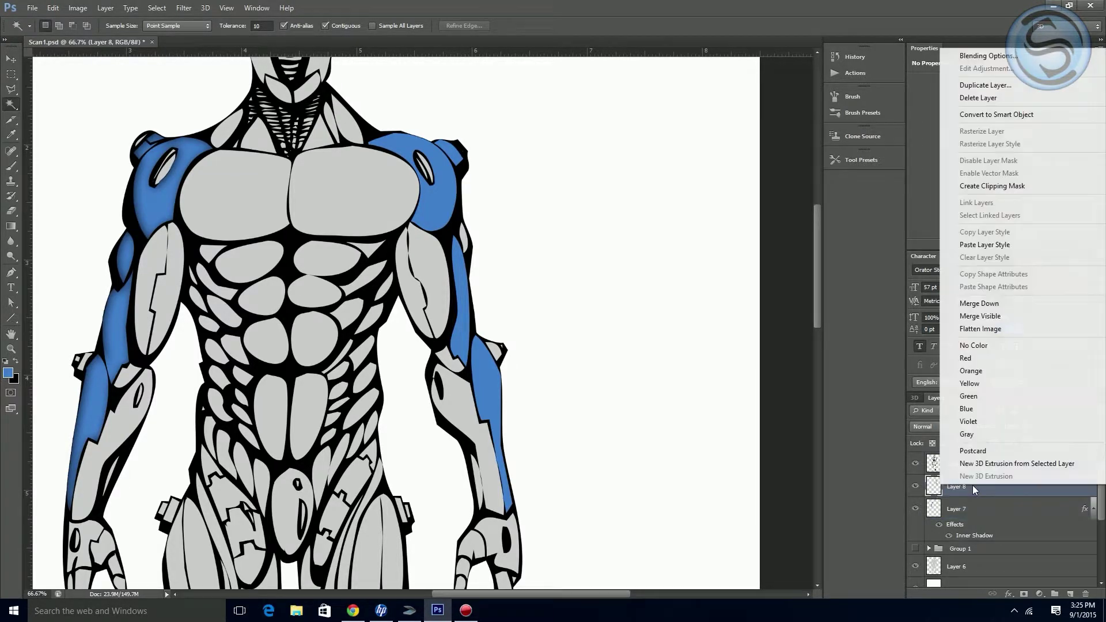
left_click(991, 247)
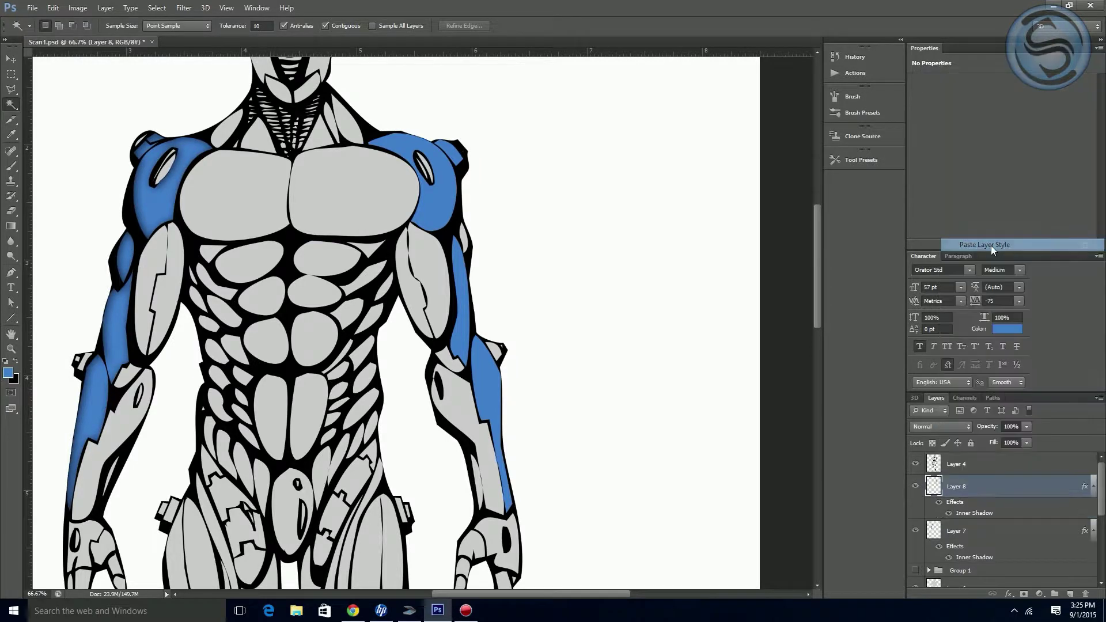
Step: Save the document and view the whole figure at 33.3% to check both shaded blue arms
left_click_drag(510, 332, 487, 390)
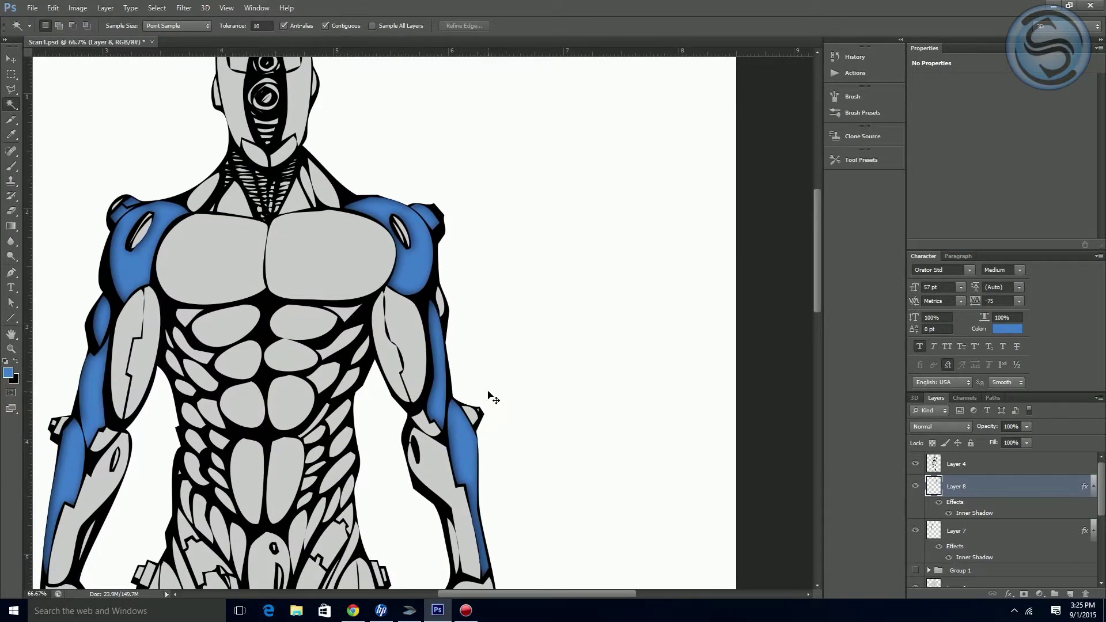
scroll(492, 397, "down", 1)
key("ctrl+s")
left_click_drag(425, 377, 455, 442)
left_click_drag(444, 521, 479, 462)
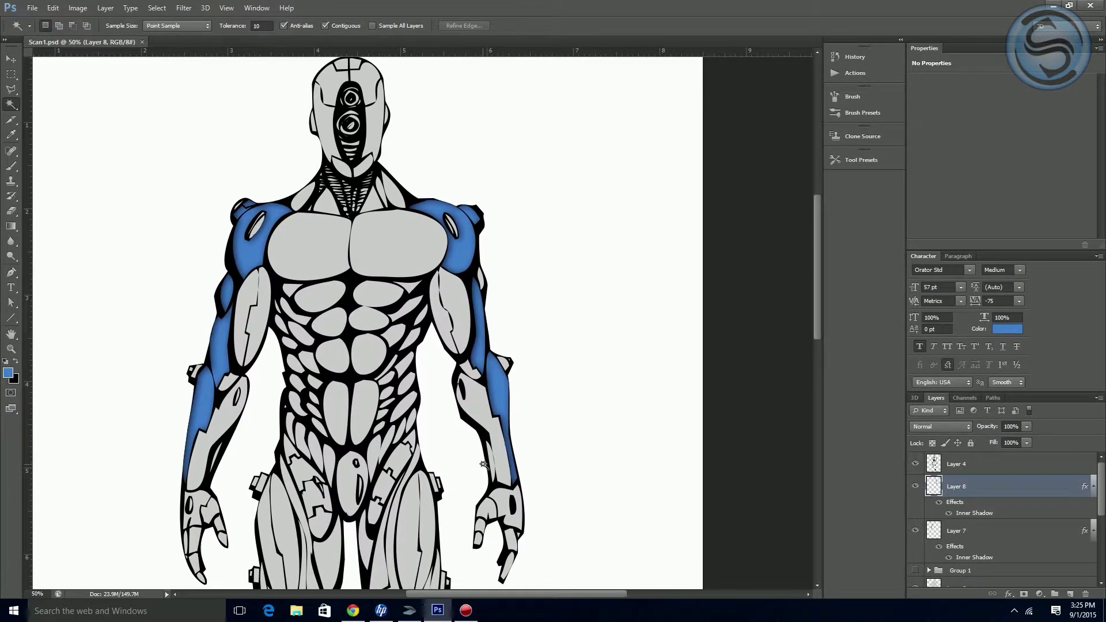
key("ctrl+minus")
left_click_drag(483, 466, 450, 430)
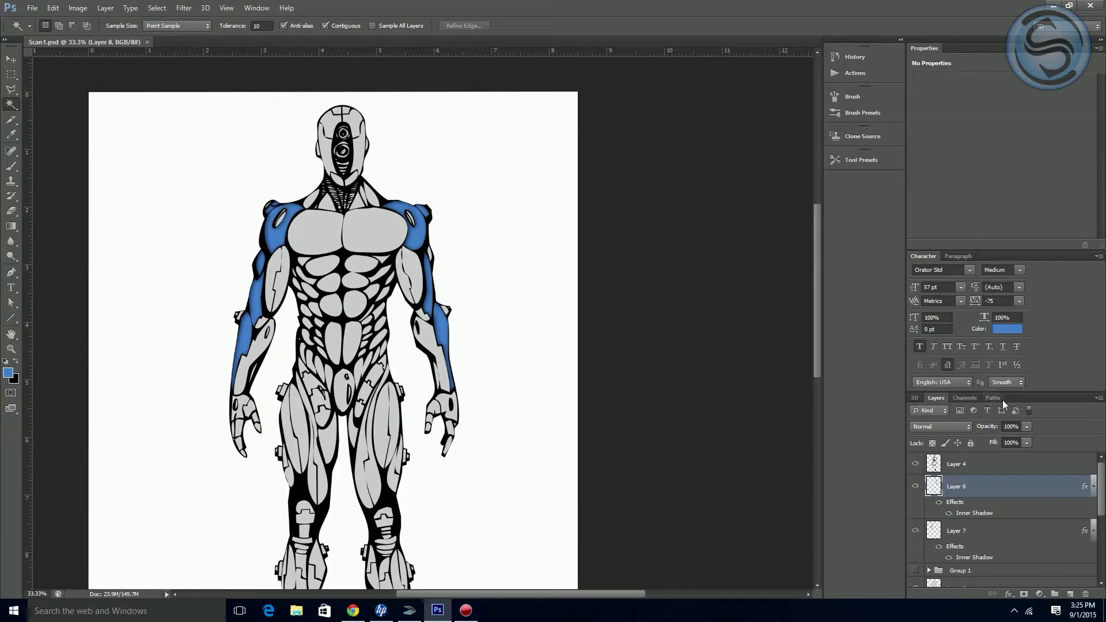
Step: Look over the document's color channels and its work path, and return to the layer list
left_click(953, 399)
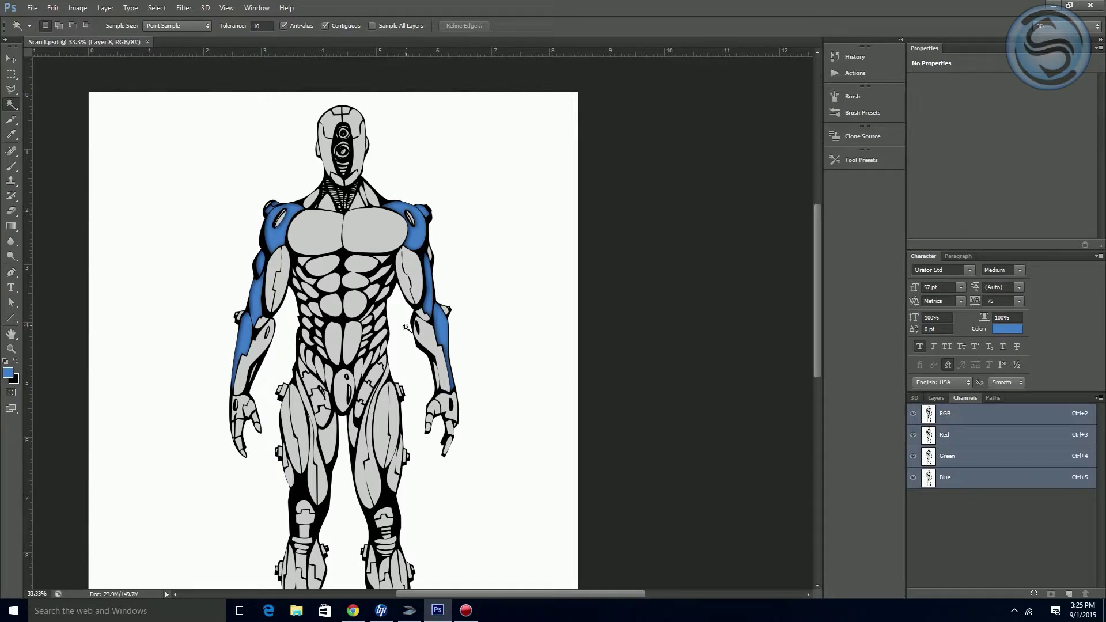
left_click(993, 397)
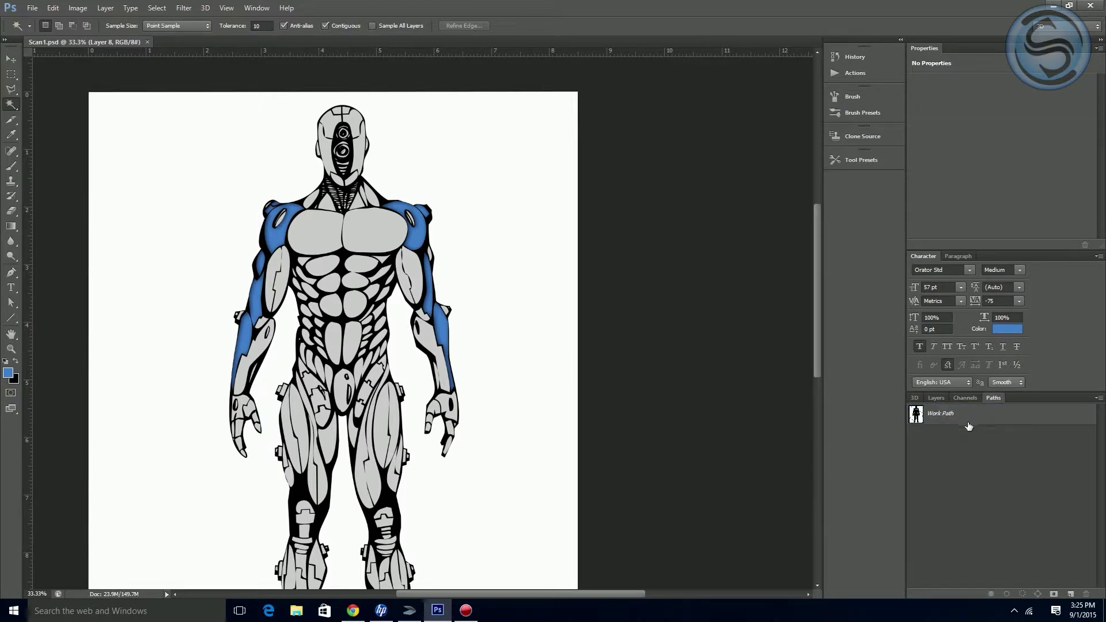
left_click(1099, 398)
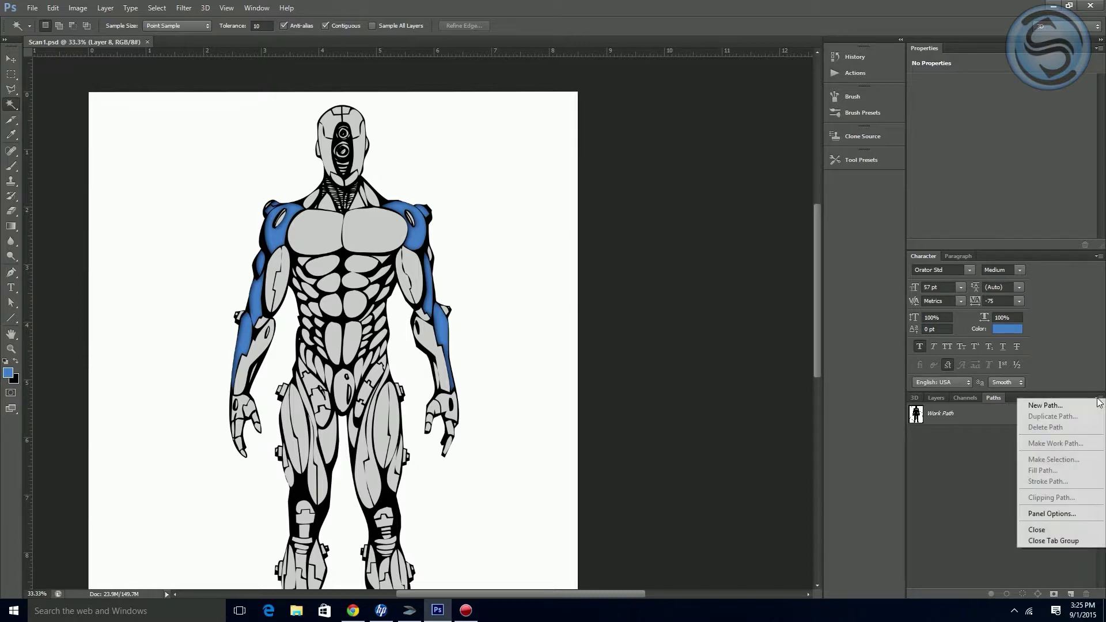
left_click(793, 328)
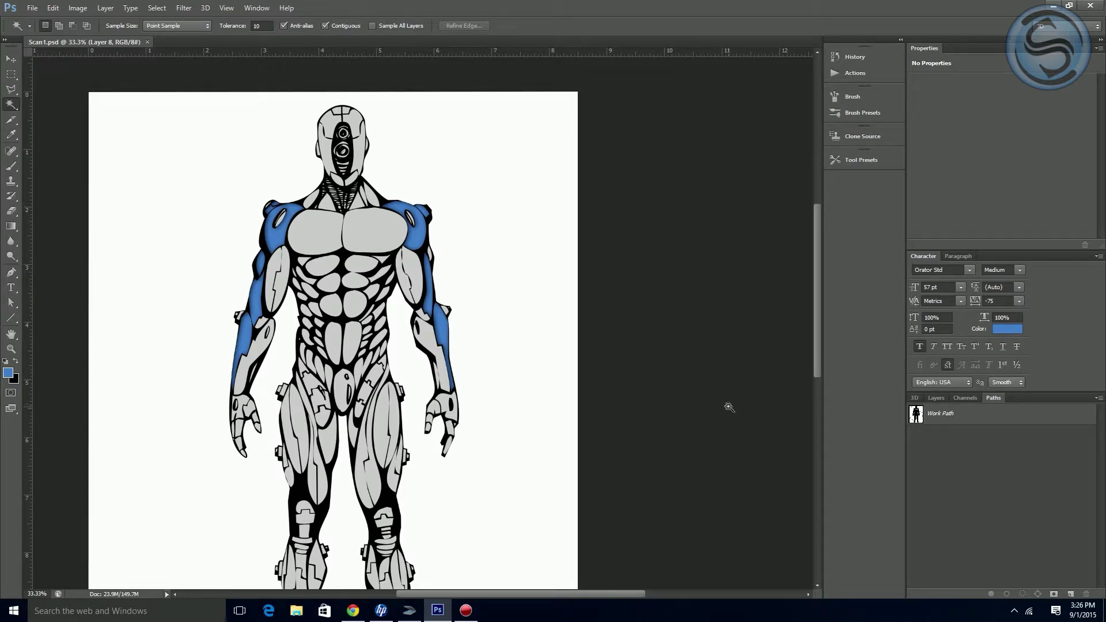
left_click(935, 400)
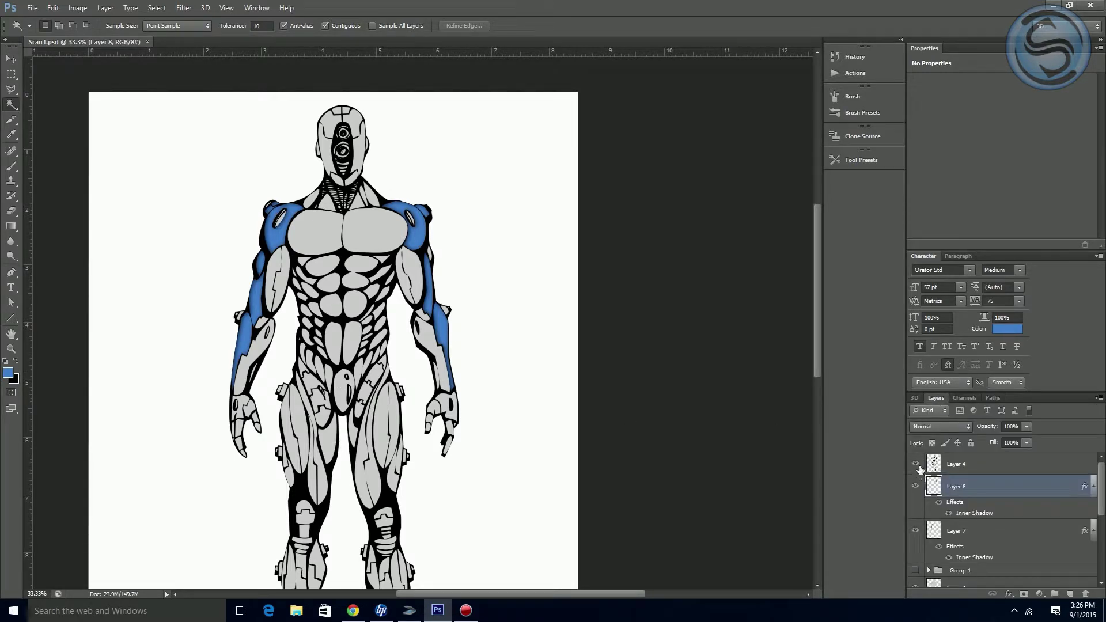
Step: Hide everything above the white Layer 5, including gray Layer 6, and briefly preview Layer 7 and Group 1 separately
left_click(916, 531)
scroll(919, 524, "down", 3)
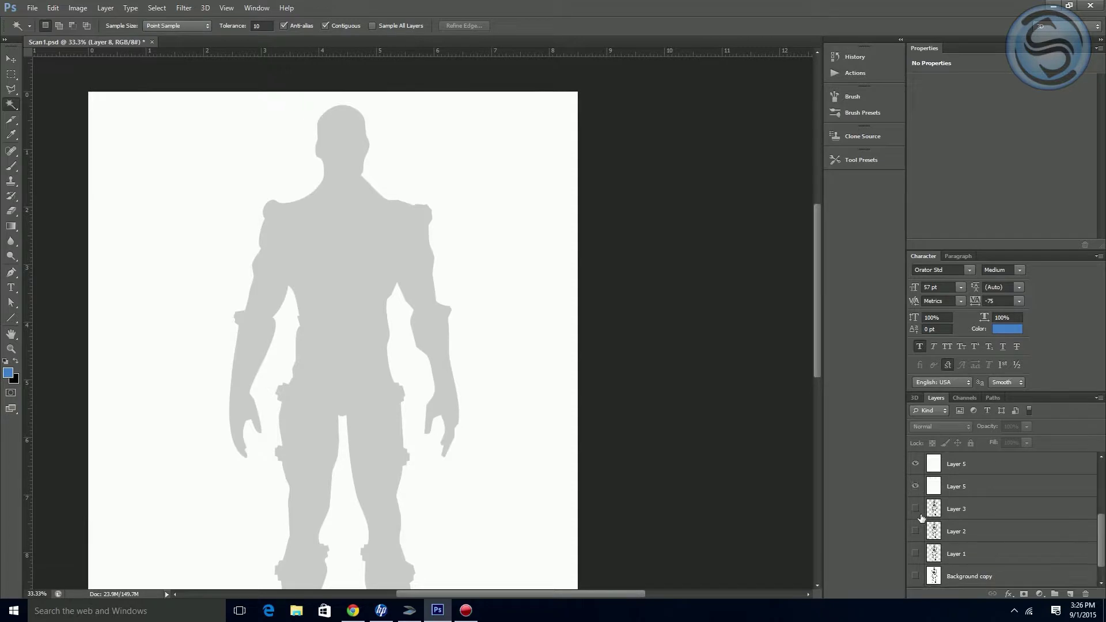
left_click(916, 509)
scroll(918, 513, "up", 2)
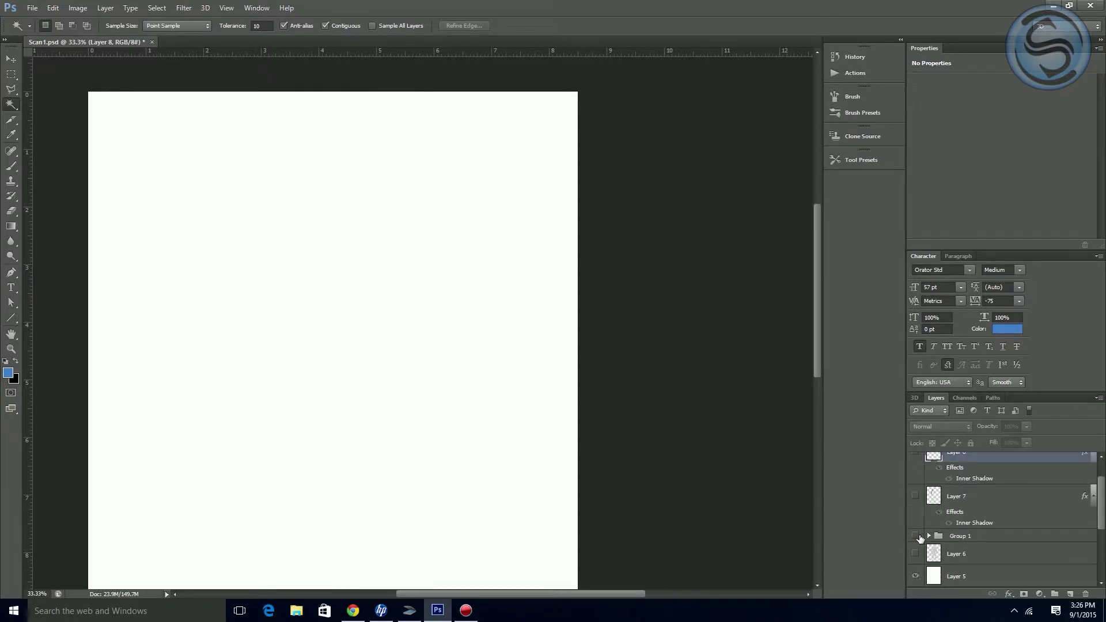
left_click(916, 497)
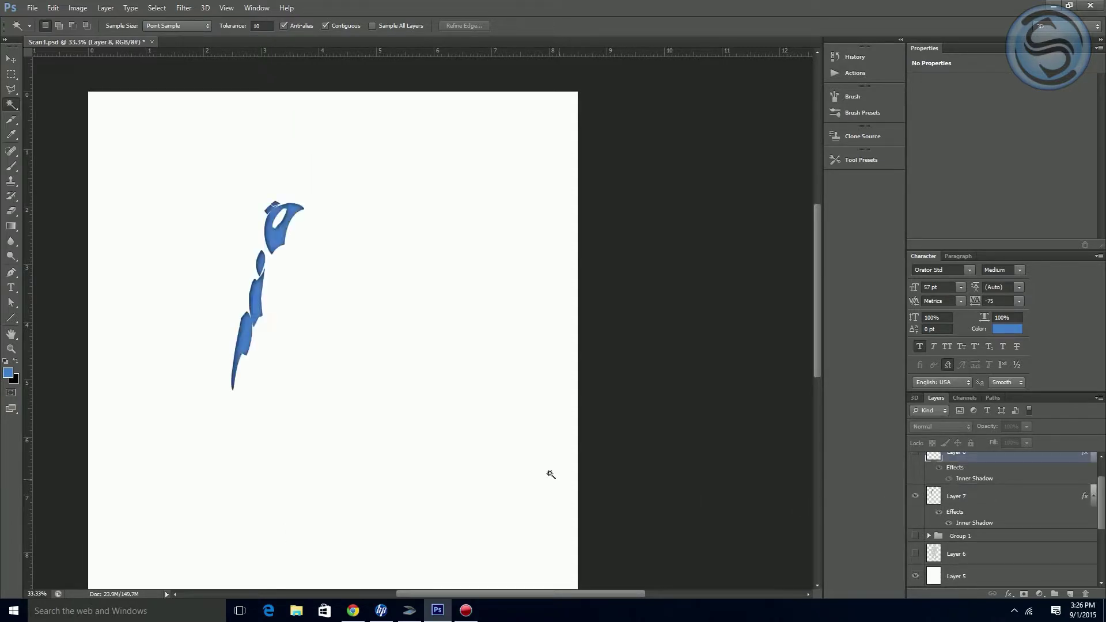
left_click(915, 496)
left_click(916, 537)
left_click(916, 537)
scroll(921, 507, "up", 2)
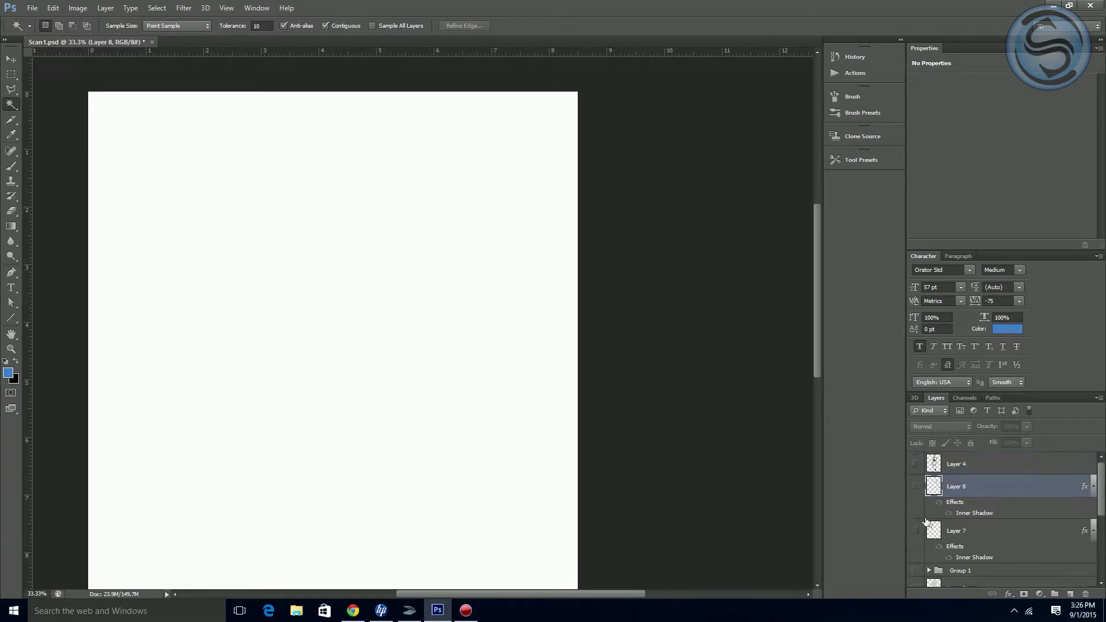
Step: Show the Layer 4 line art, the blue Layers 8 and 7, and the Group 1 texture
left_click(916, 465)
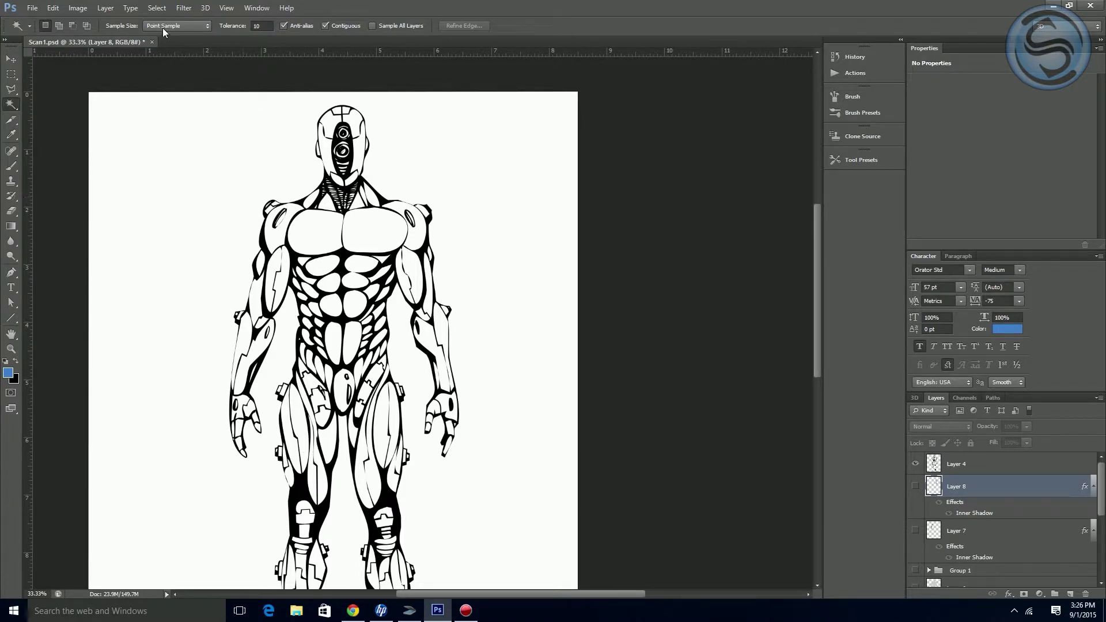
left_click(165, 8)
left_click(166, 9)
left_click(915, 486)
left_click(915, 531)
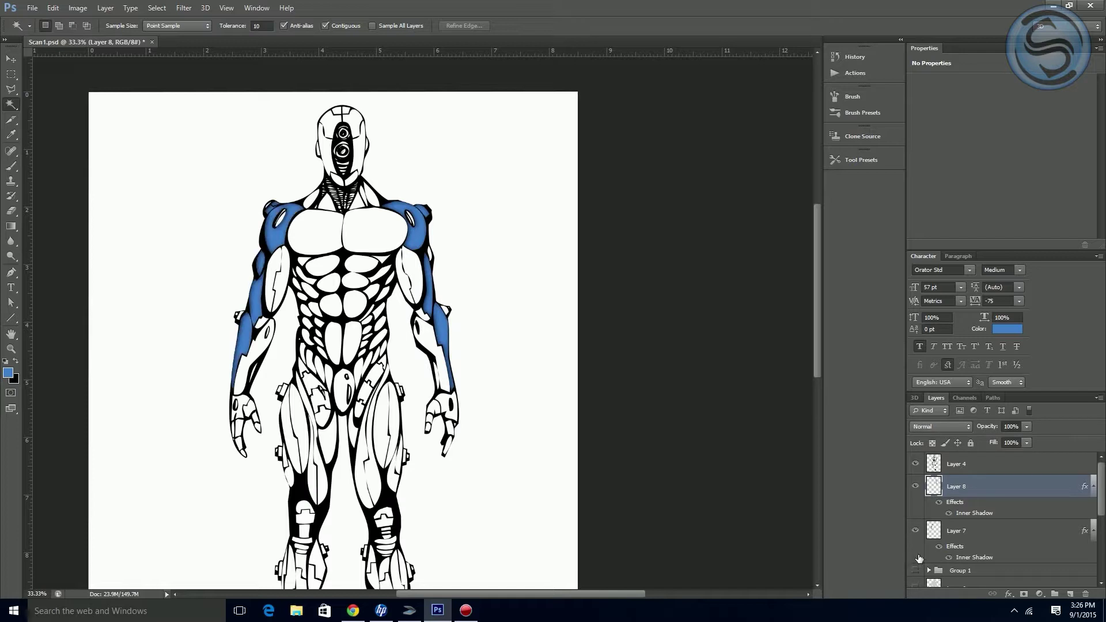
left_click(915, 570)
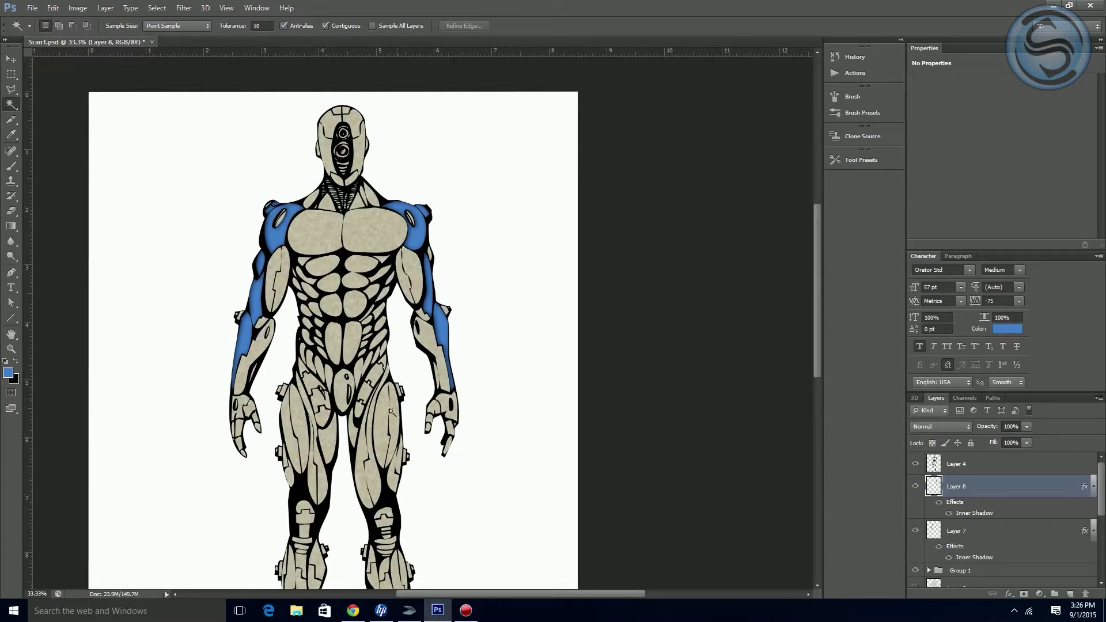
left_click_drag(395, 458, 394, 398)
left_click_drag(419, 444, 416, 454)
left_click_drag(459, 409, 488, 442)
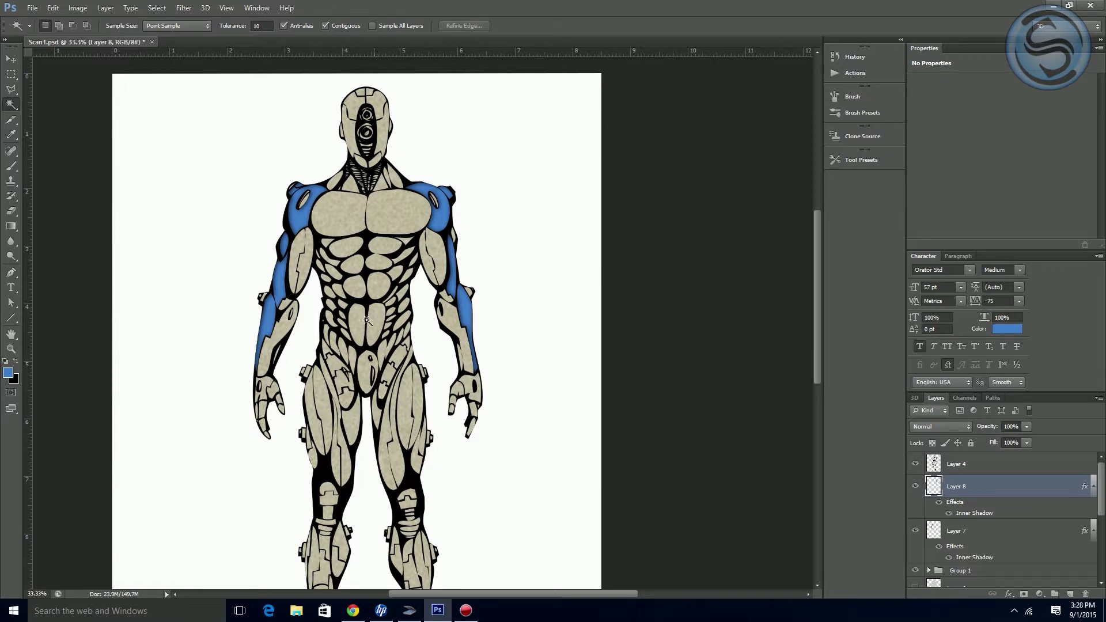
mouse_move(820, 367)
left_mouse_down()
mouse_move(817, 416)
mouse_move(821, 340)
mouse_move(823, 375)
left_mouse_up()
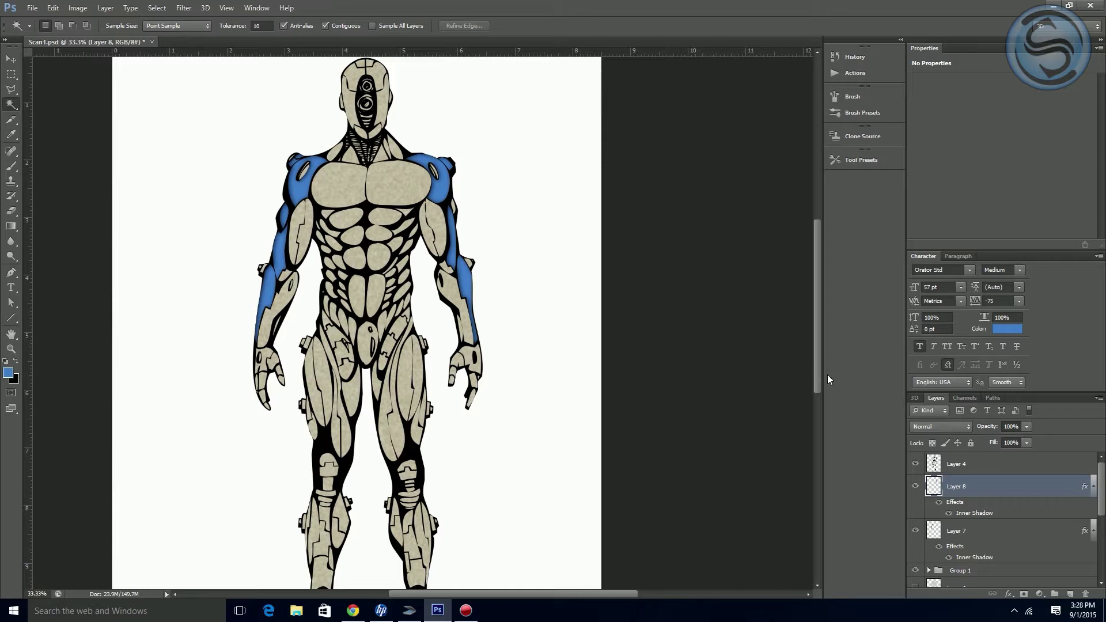
left_click_drag(819, 372, 820, 385)
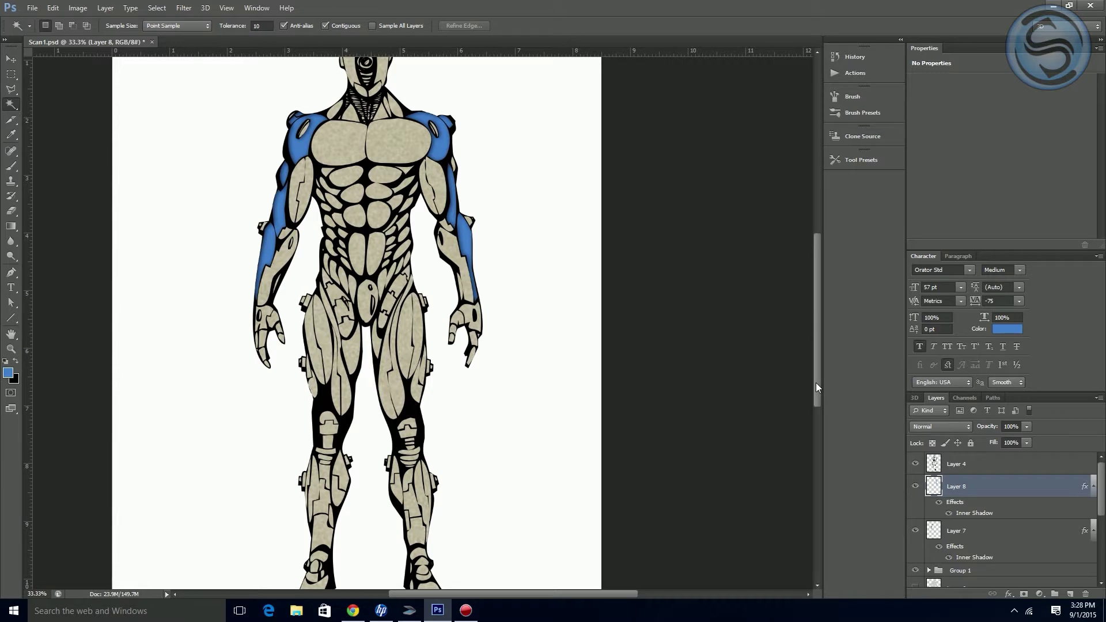
left_click_drag(818, 379, 818, 356)
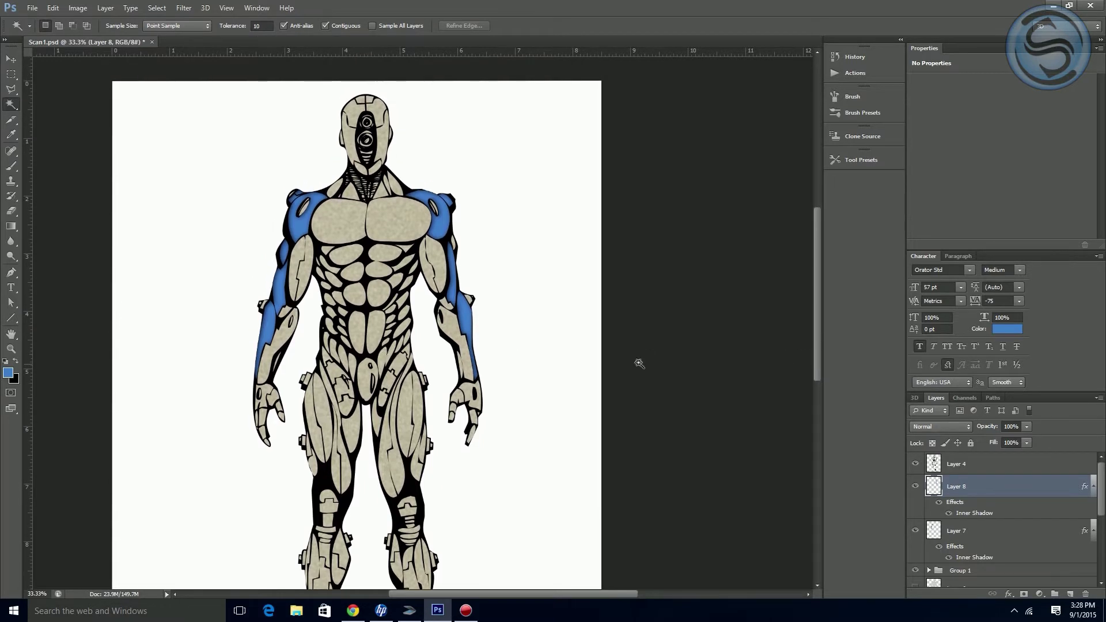
mouse_move(817, 357)
left_mouse_down()
mouse_move(815, 372)
mouse_move(817, 353)
left_mouse_up()
left_click_drag(817, 337, 818, 372)
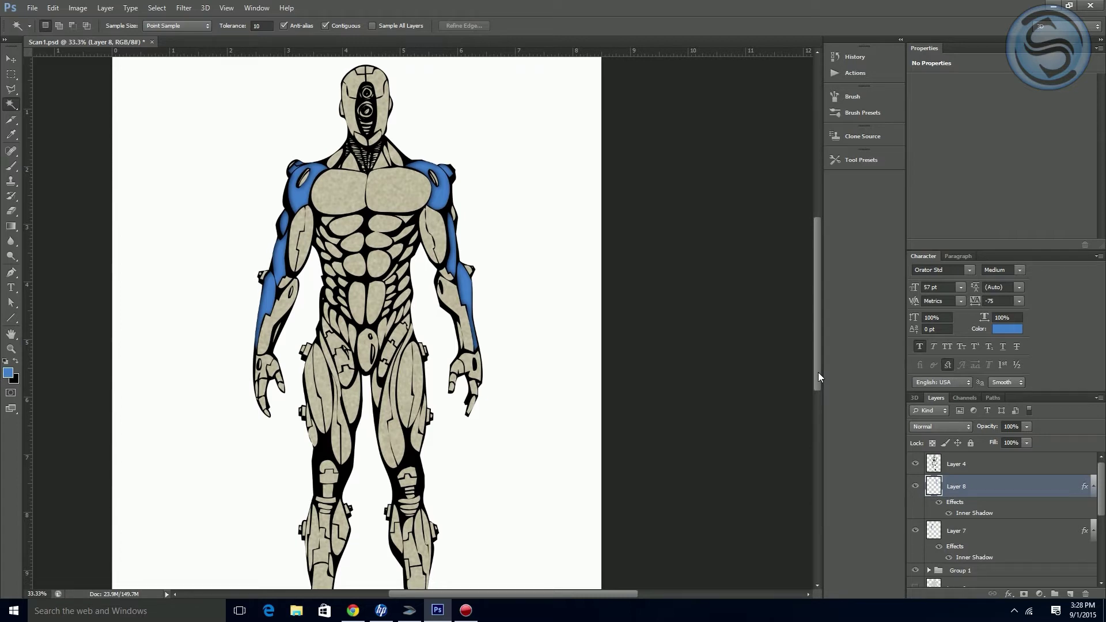
left_click_drag(818, 372, 824, 363)
left_click_drag(825, 370, 826, 374)
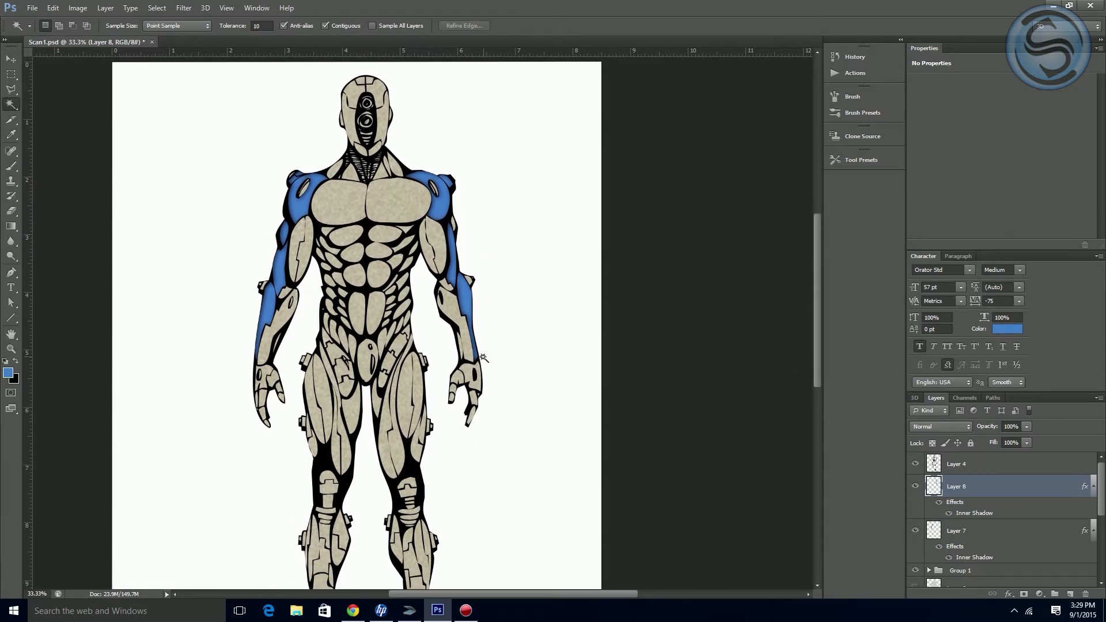